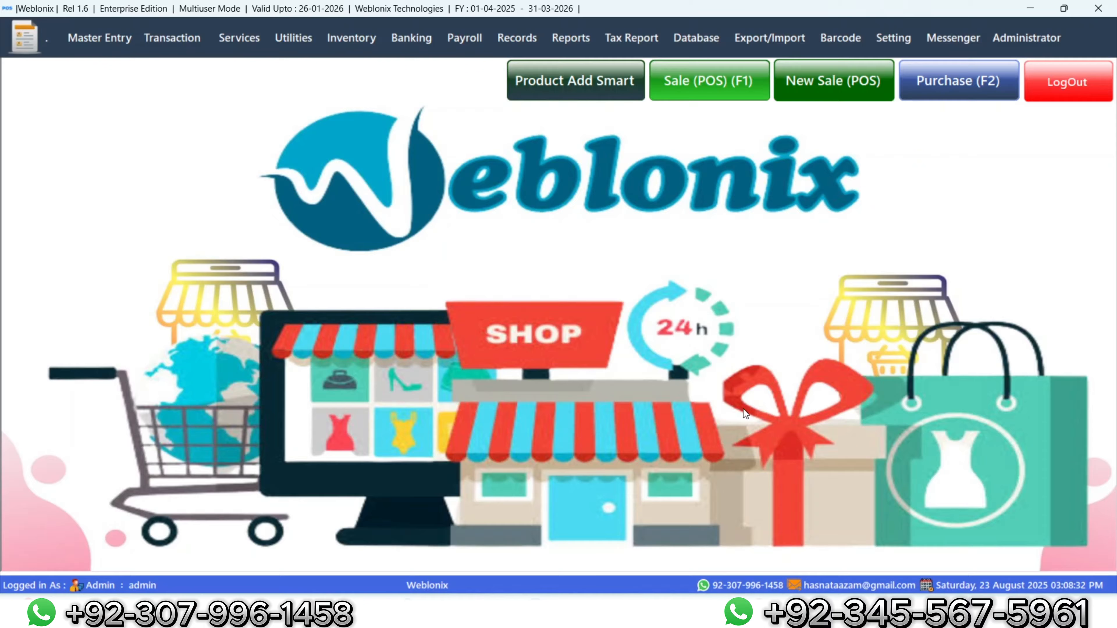
Step: Open a new purchase invoice (PTAX-0008-2025/26) and start adding supplier S-0007
{"action": "left_click", "coordinate": [955, 85]}
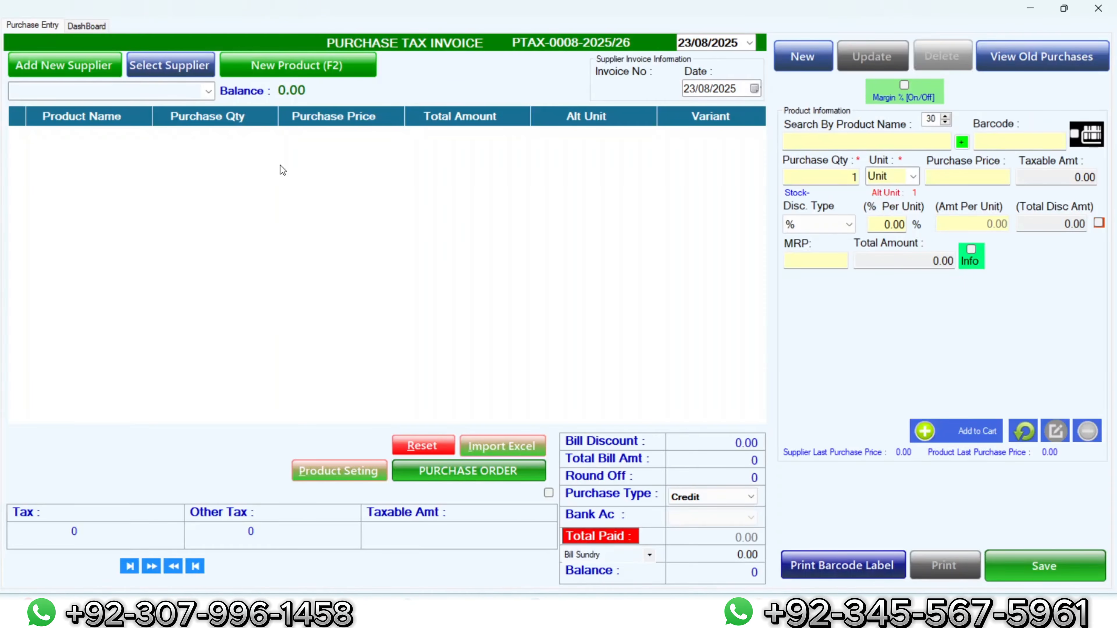
{"action": "left_click", "coordinate": [107, 70]}
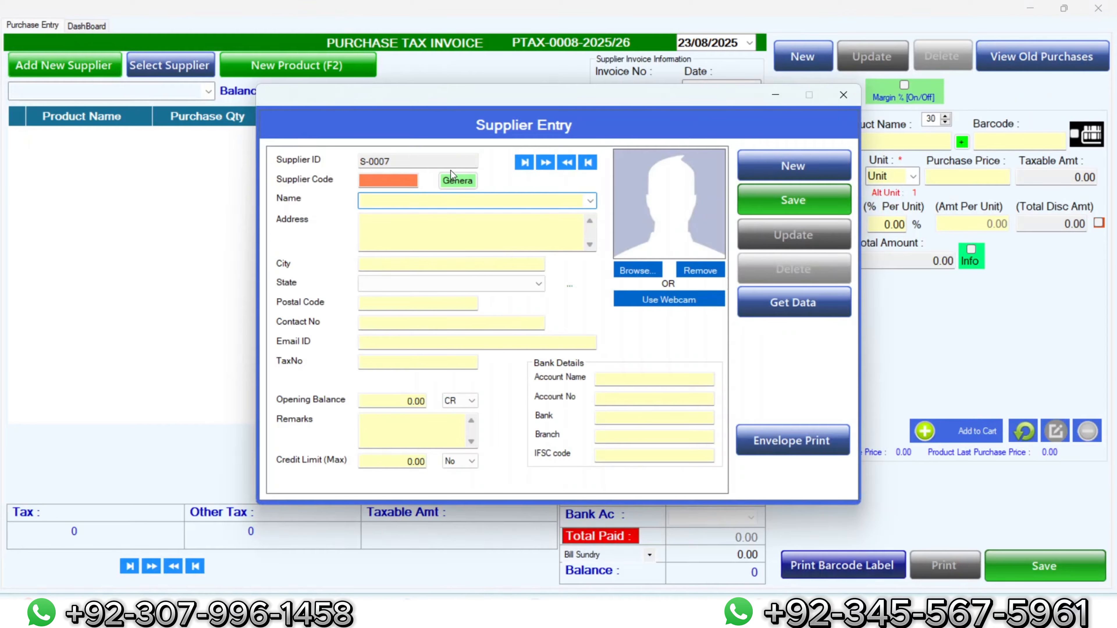
Step: Generate a supplier code, then enter the name Waheed Traders and the supplier's address
{"action": "left_click", "coordinate": [453, 180]}
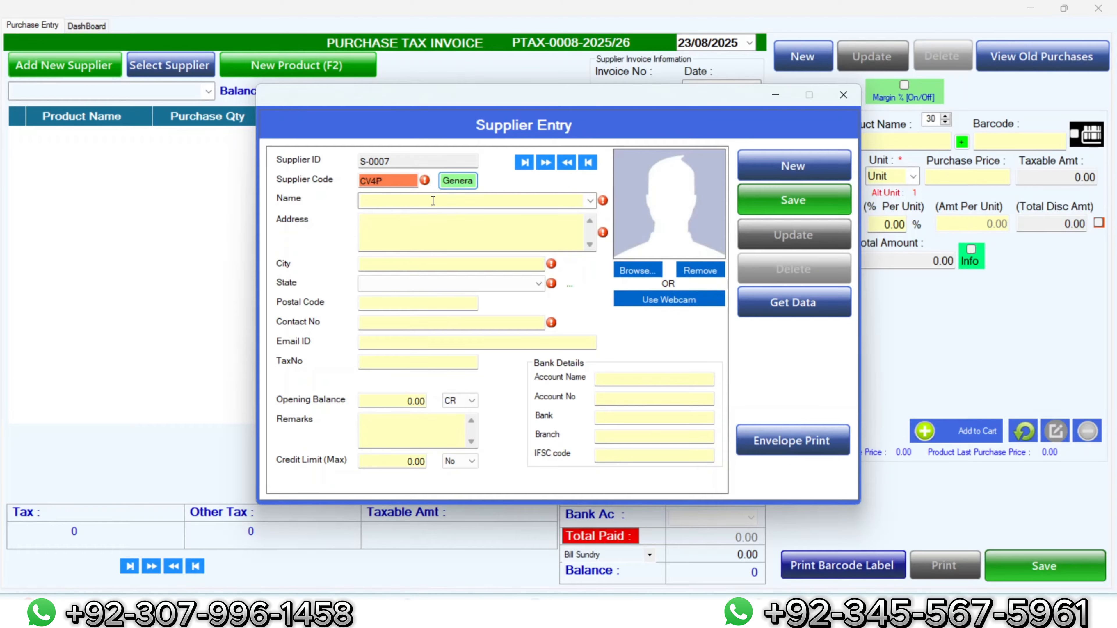
{"action": "left_click", "coordinate": [433, 200]}
{"action": "type", "text": "waq"}
{"action": "key", "text": "BackSpace"}
{"action": "key", "text": "BackSpace"}
{"action": "key", "text": "BackSpace"}
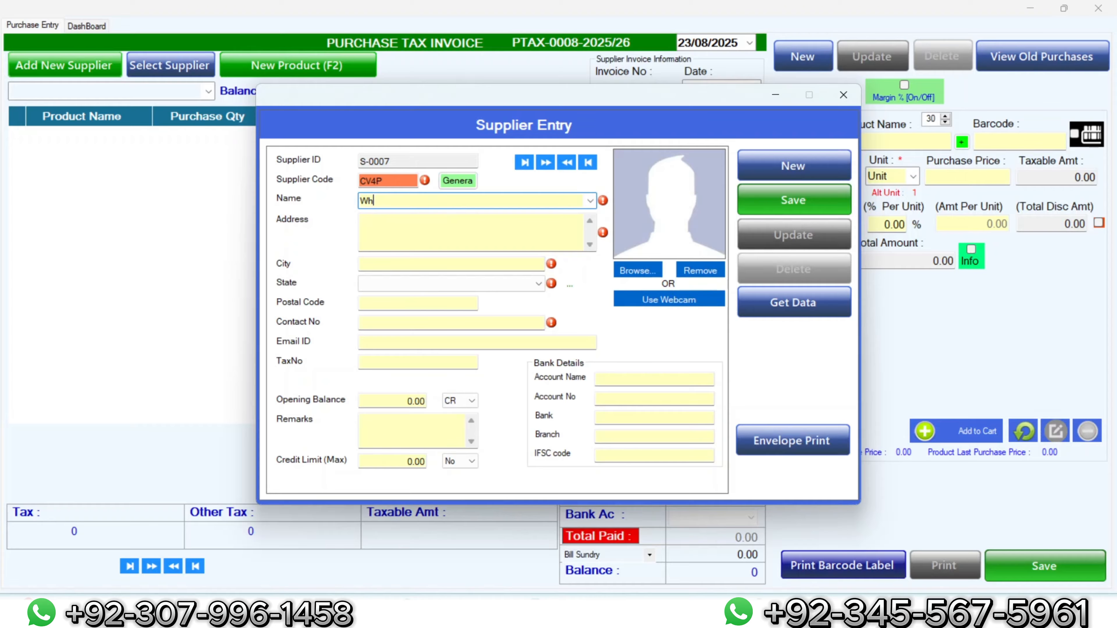
{"action": "type", "text": "Waheed Traders"}
{"action": "left_click", "coordinate": [449, 241]}
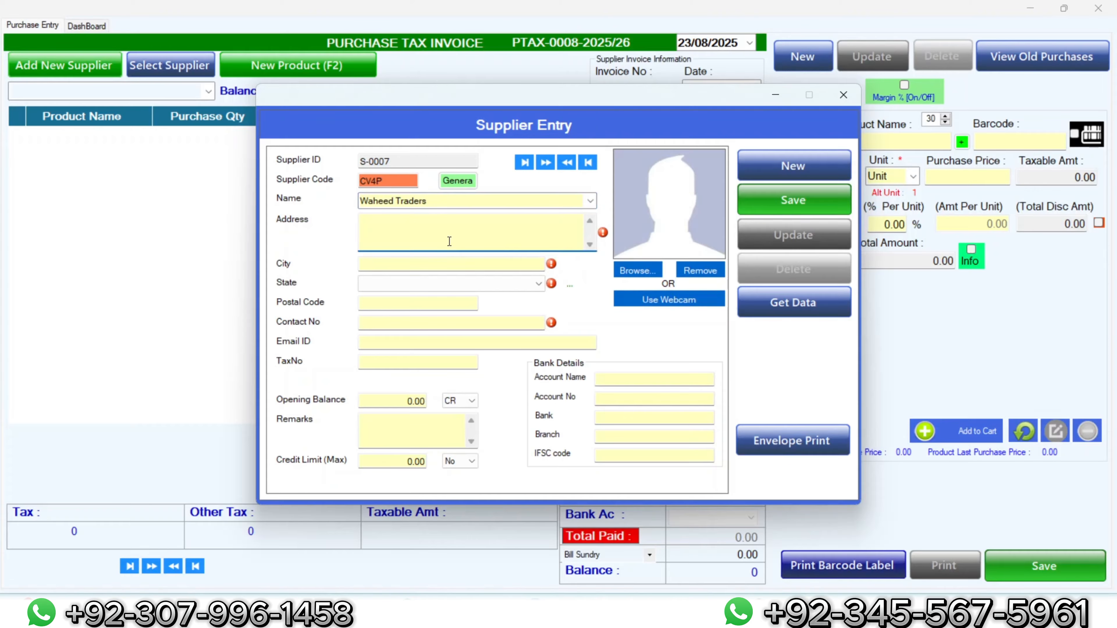
{"action": "type", "text": "ganj mandi"}
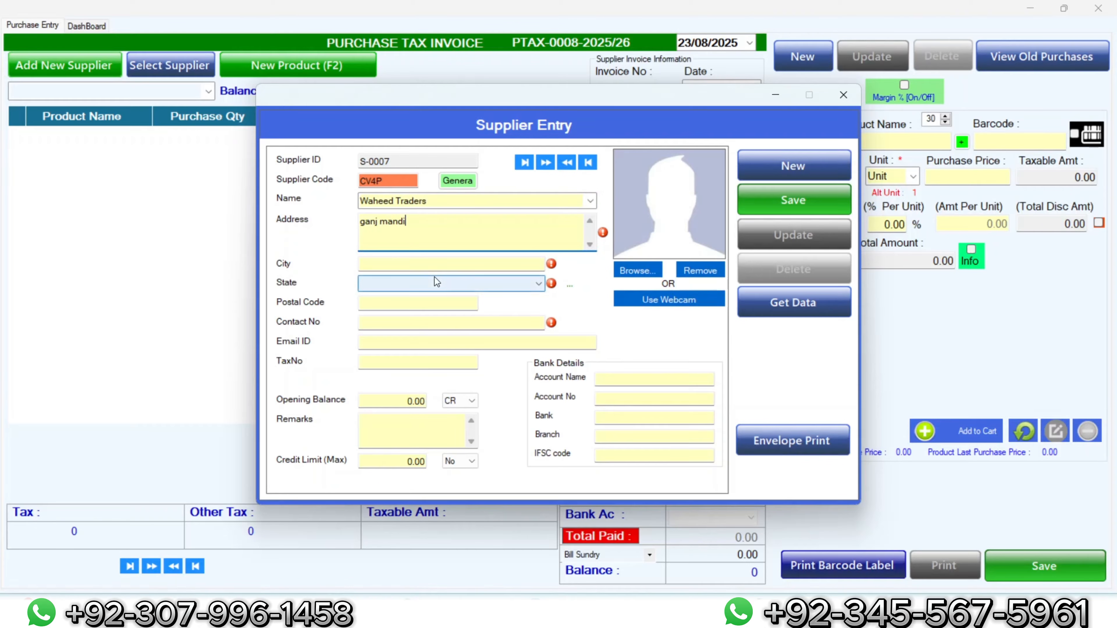
Step: Set the supplier's city to Rwp and state to Pakistan, and enter the contact number
{"action": "left_click", "coordinate": [432, 263]}
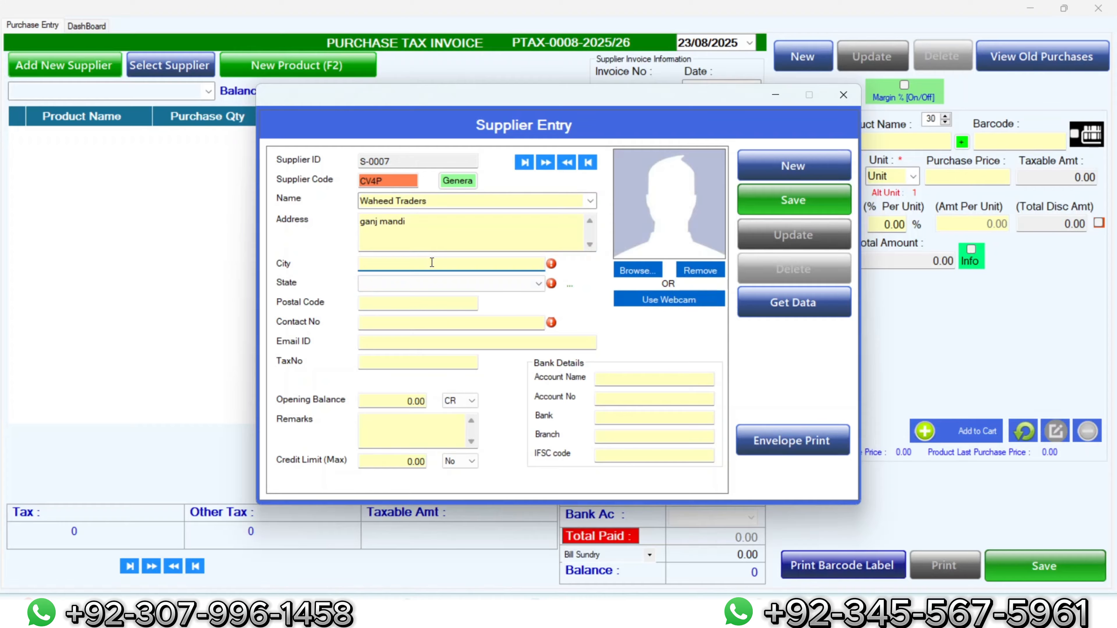
{"action": "type", "text": "Rwp"}
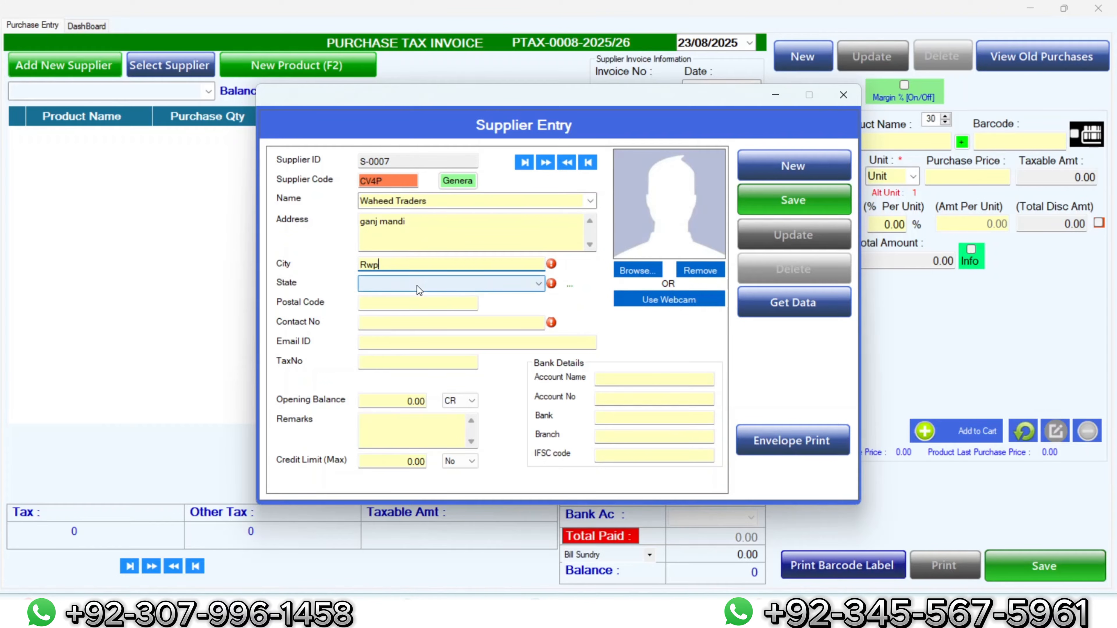
{"action": "left_click", "coordinate": [418, 286]}
{"action": "type", "text": "pak"}
{"action": "key", "text": "Return"}
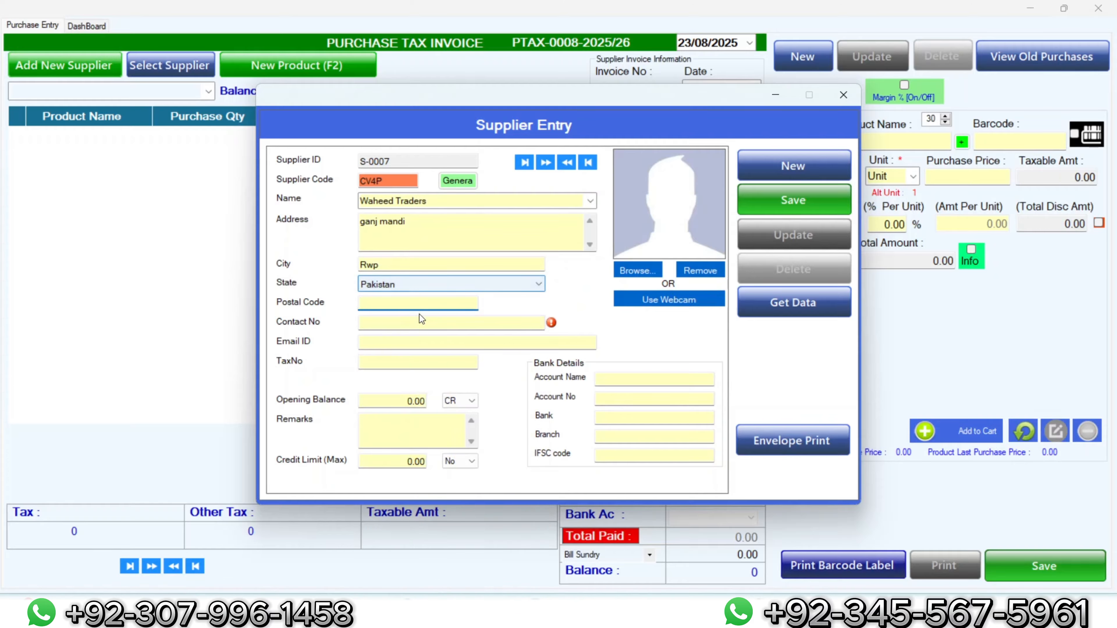
{"action": "left_click", "coordinate": [421, 324]}
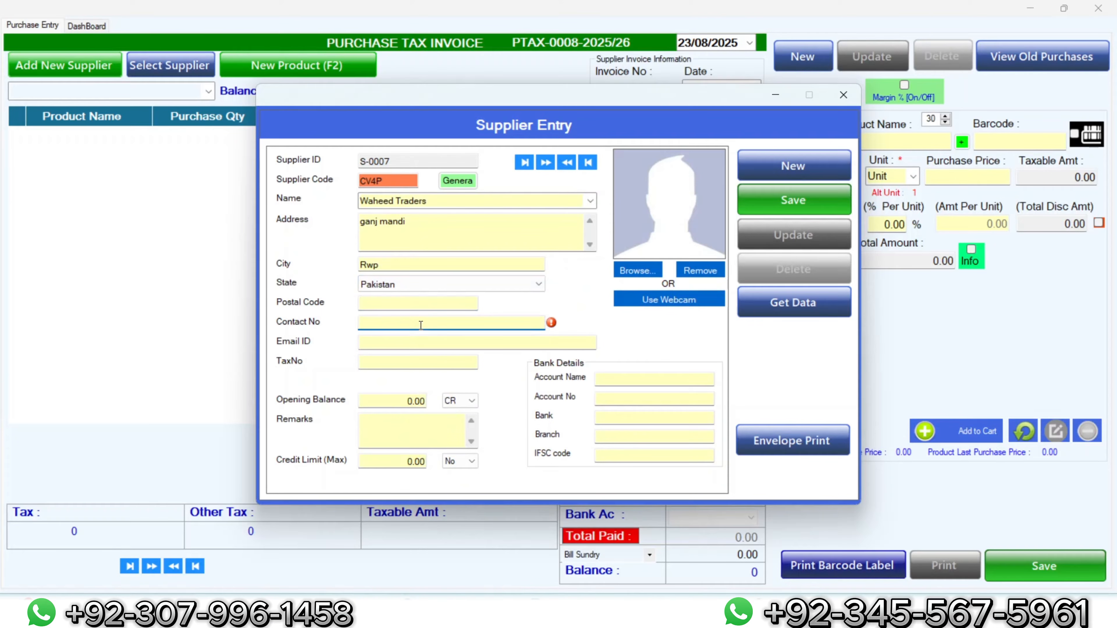
Step: Save the Waheed Traders supplier record, acknowledge the confirmation, and close the supplier form
{"action": "left_click", "coordinate": [774, 192]}
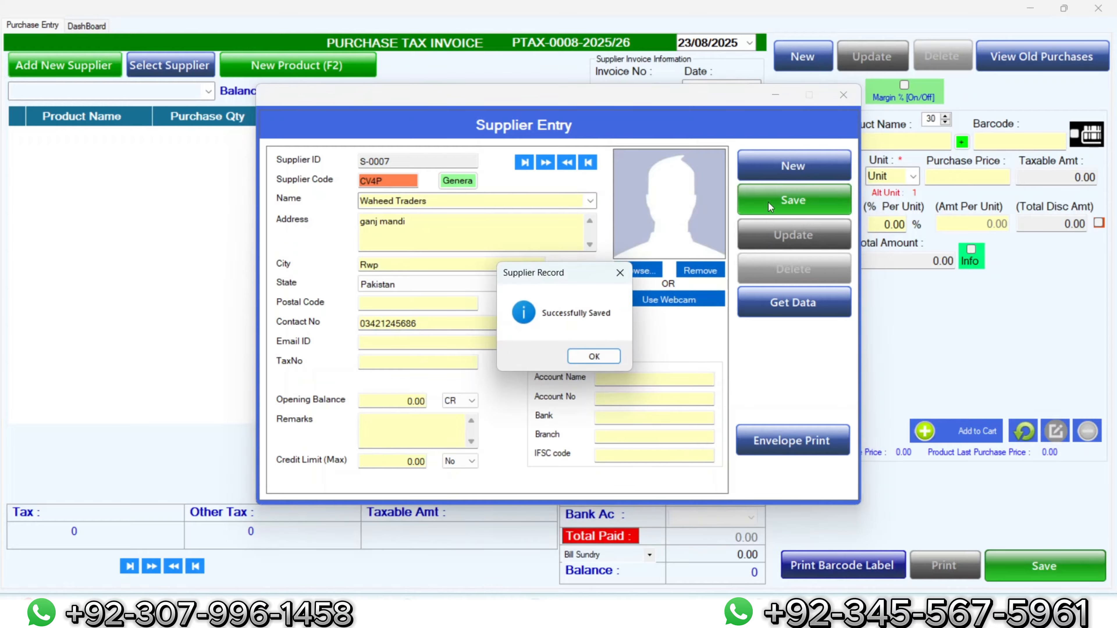
{"action": "left_click", "coordinate": [588, 356]}
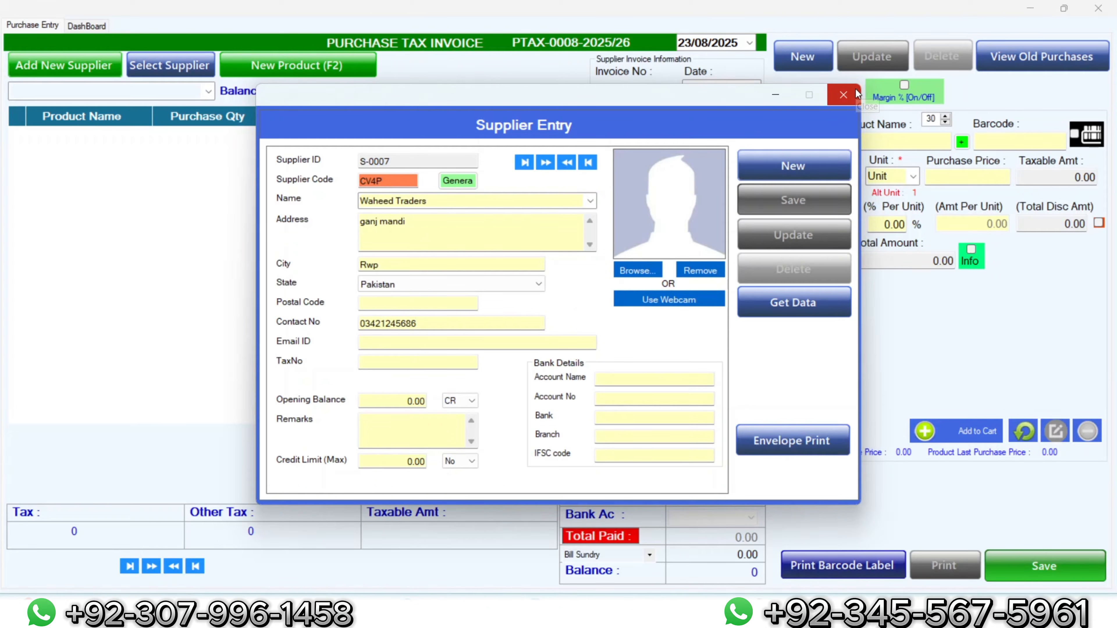
{"action": "left_click", "coordinate": [403, 405]}
{"action": "double_click", "coordinate": [403, 405]}
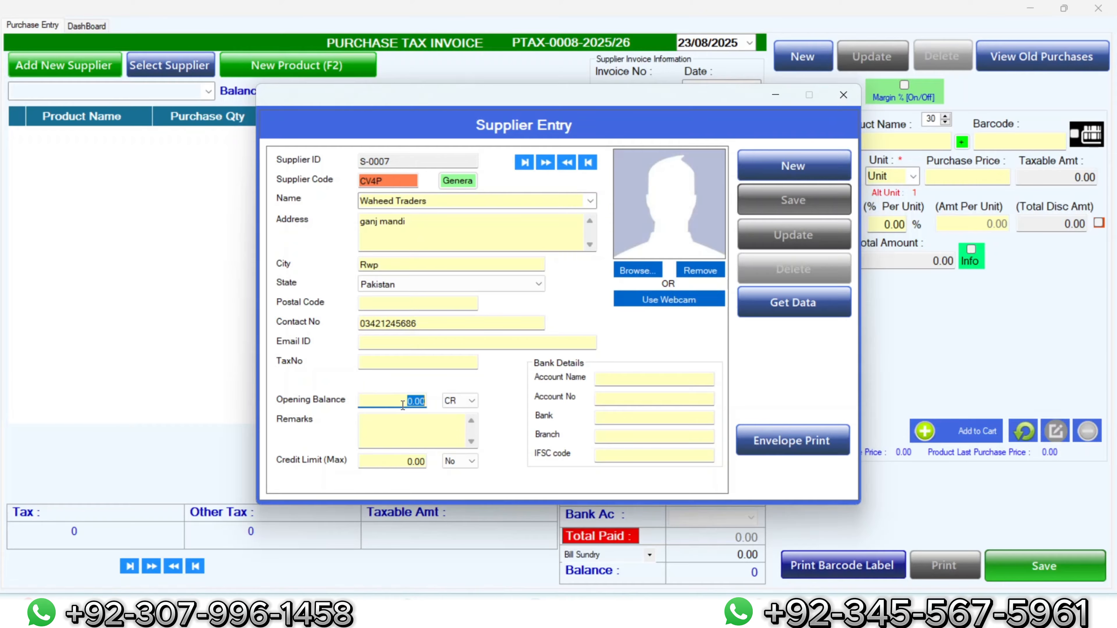
{"action": "left_click", "coordinate": [843, 95]}
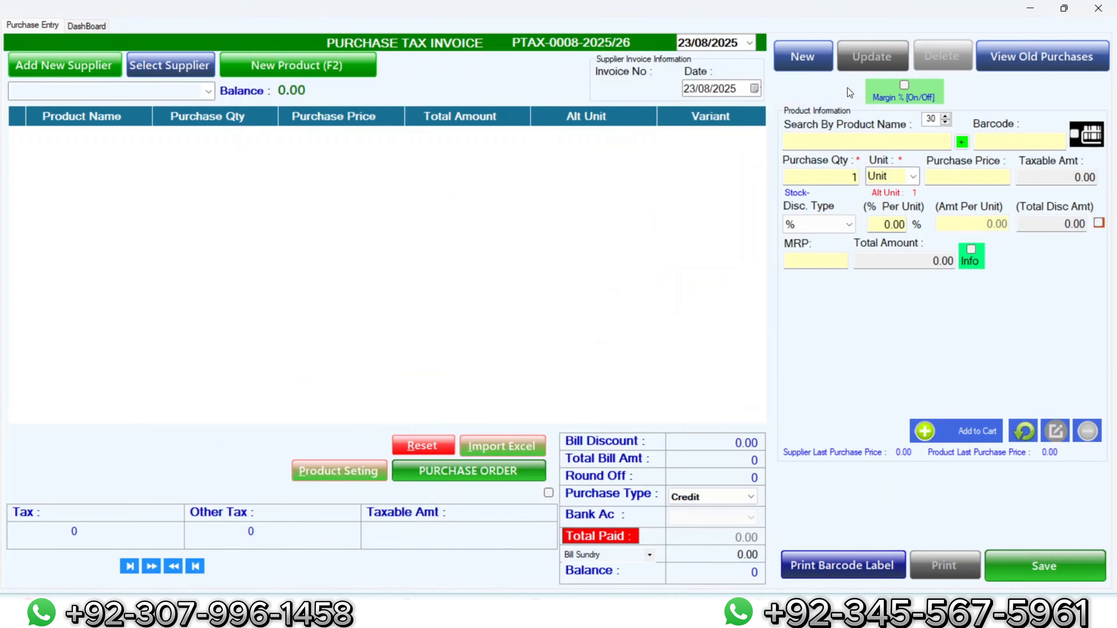
Step: Pick Waheed Traders as the invoice supplier and start new product row P-0030
{"action": "left_click", "coordinate": [175, 67]}
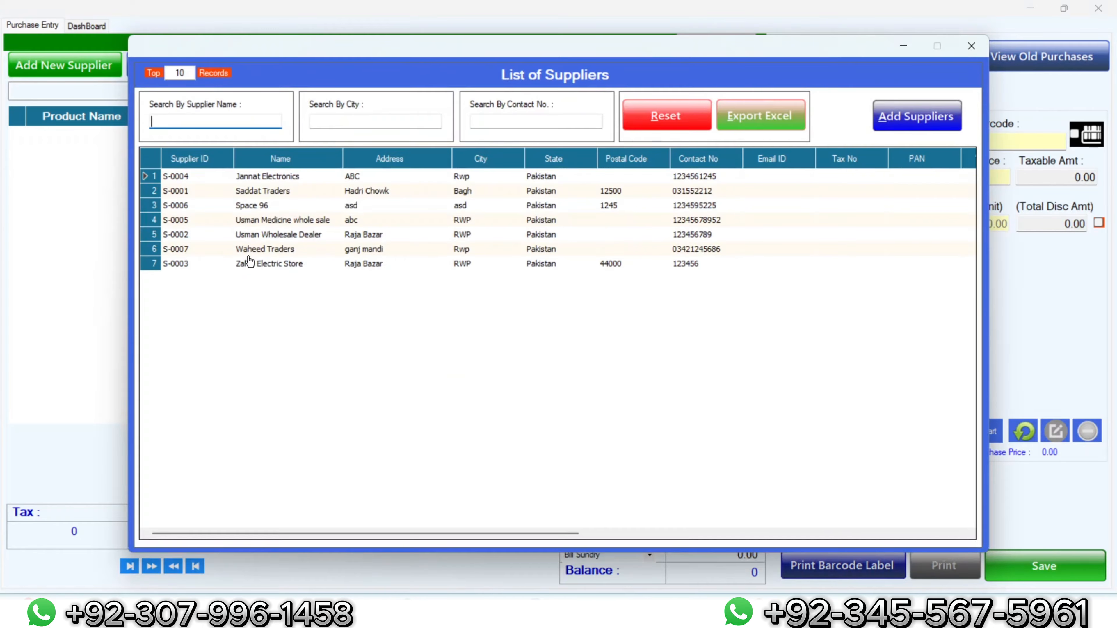
{"action": "double_click", "coordinate": [250, 253]}
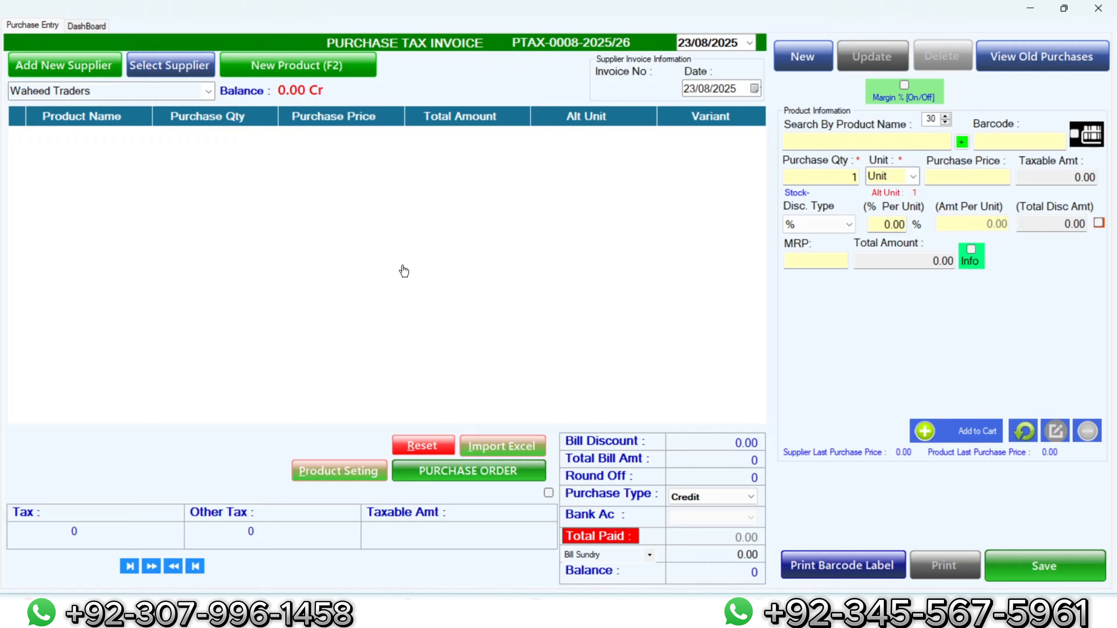
{"action": "left_click", "coordinate": [280, 64]}
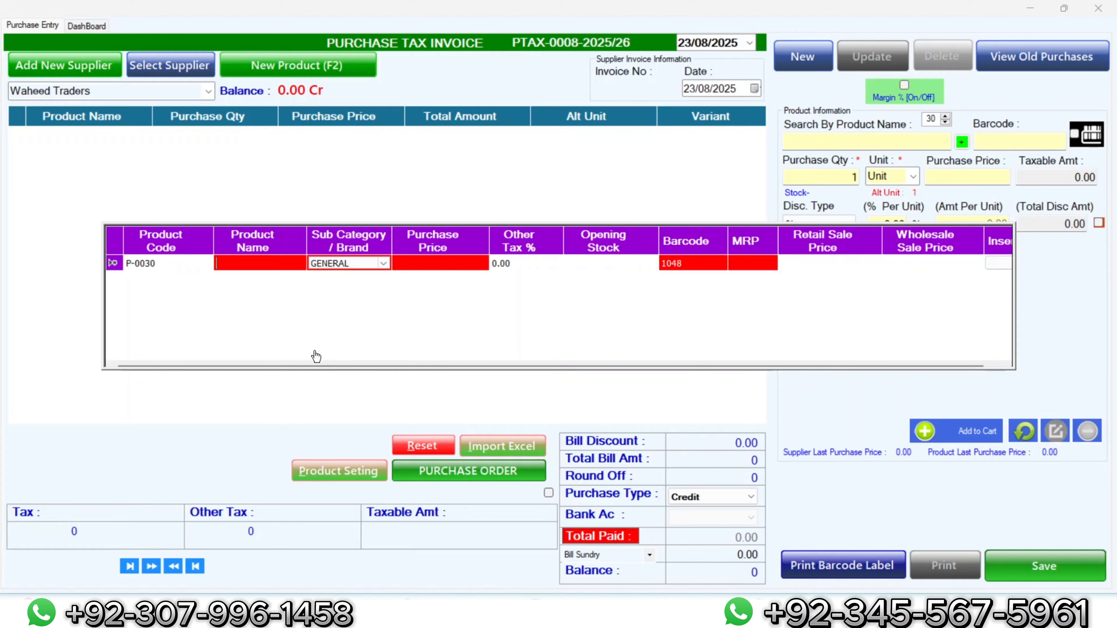
Step: Name the new product Islamabad Tea and keep GENERAL as its sub category
{"action": "type", "text": "Islama"}
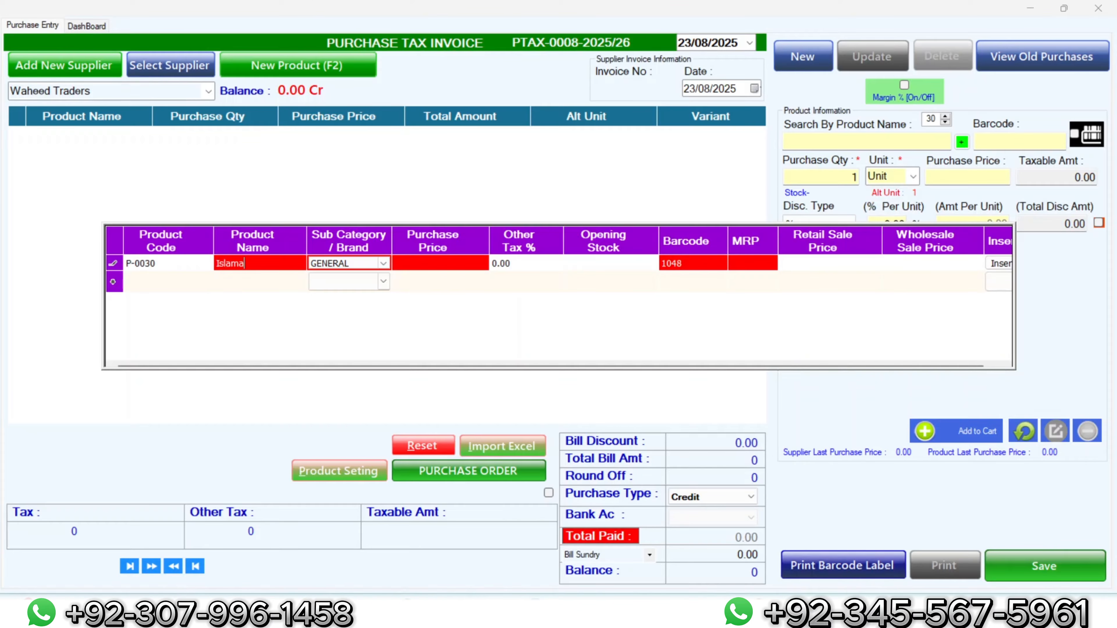
{"action": "type", "text": "bad Tea"}
{"action": "left_click", "coordinate": [384, 264]}
{"action": "left_click", "coordinate": [384, 264]}
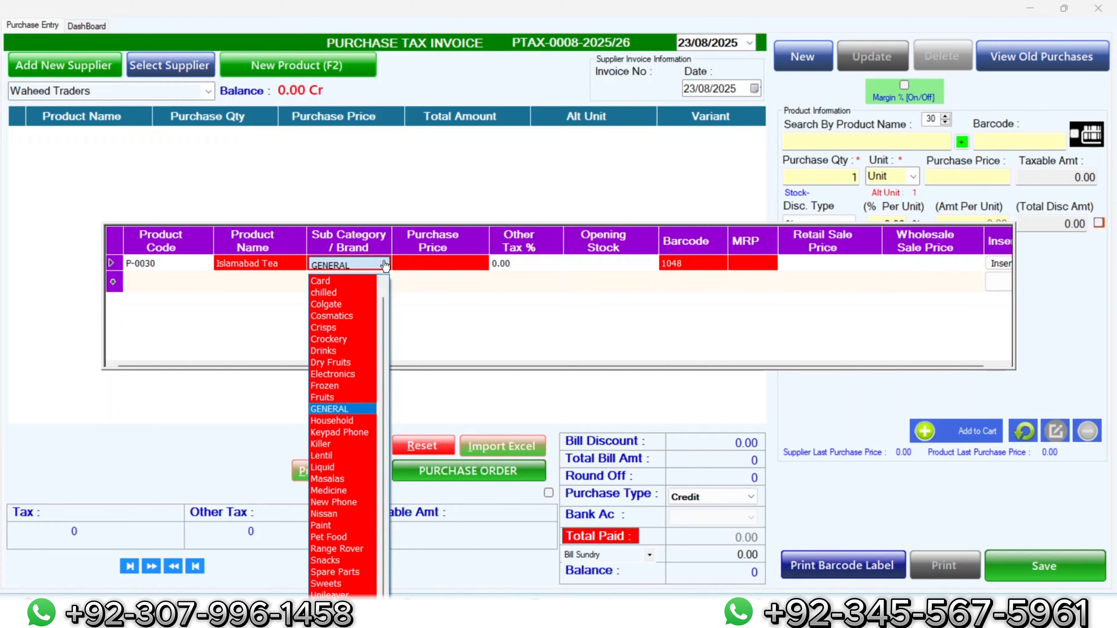
{"action": "left_click", "coordinate": [384, 265]}
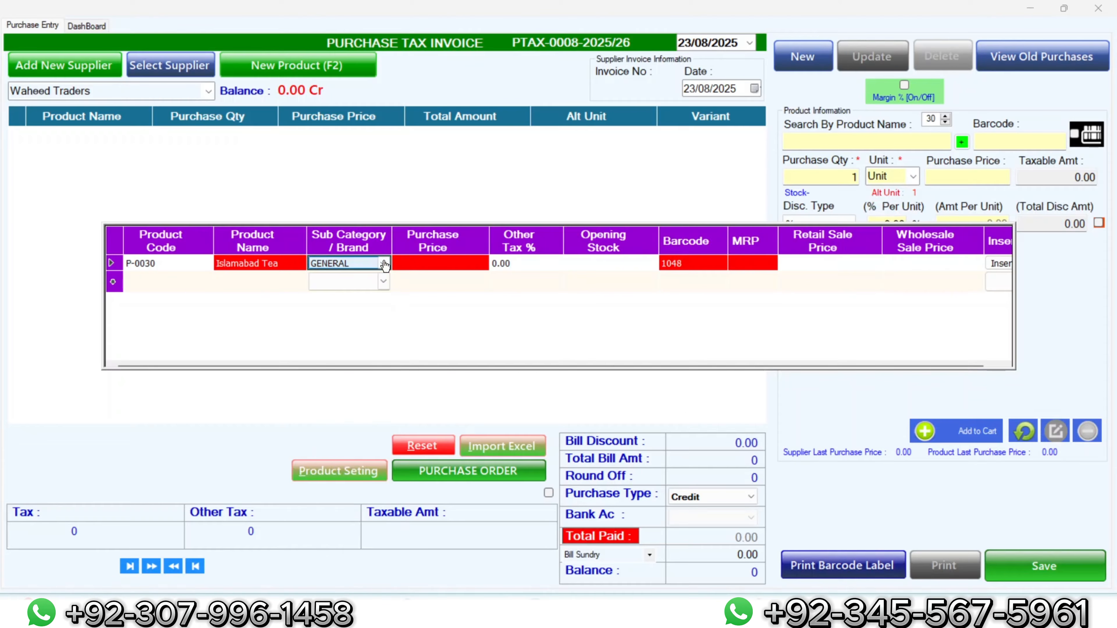
{"action": "left_click", "coordinate": [384, 265]}
{"action": "left_click", "coordinate": [384, 264]}
{"action": "left_click", "coordinate": [384, 264]}
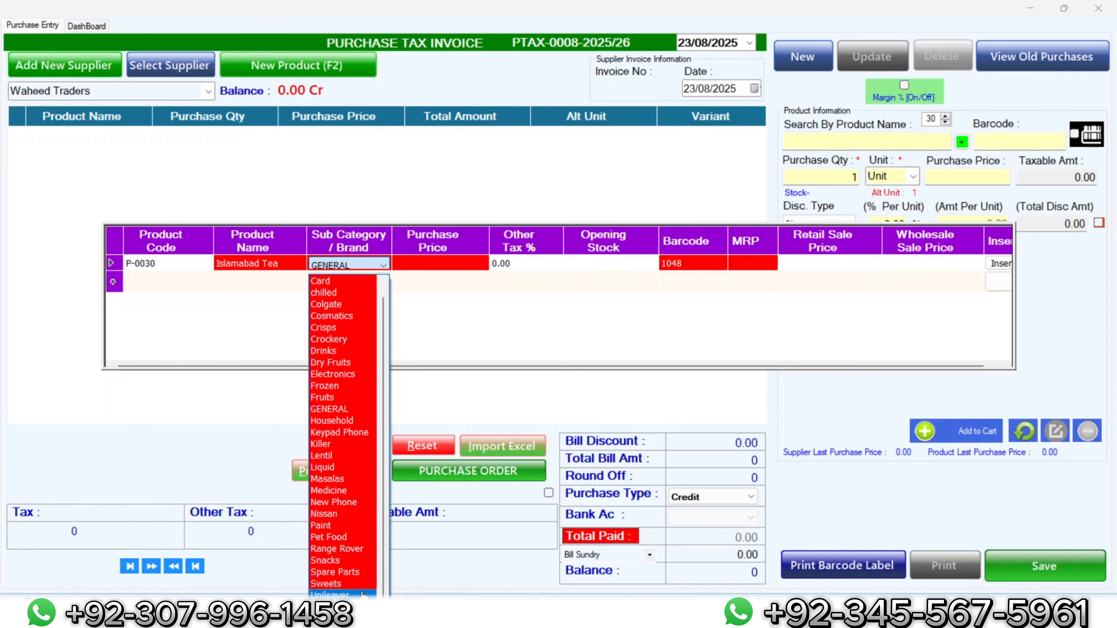
{"action": "left_click", "coordinate": [445, 281]}
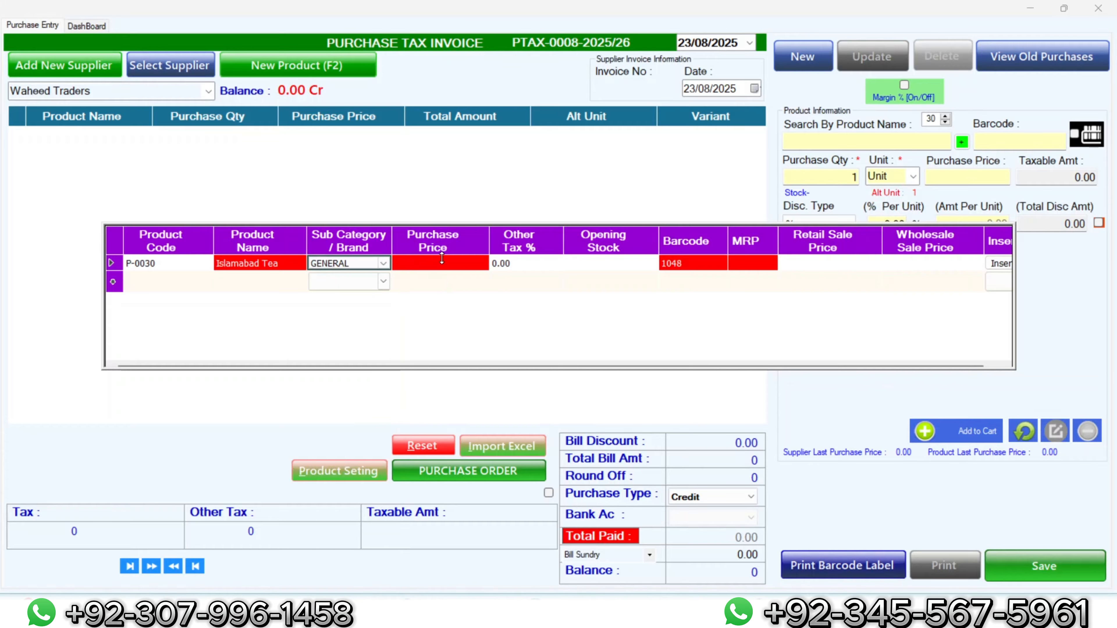
Step: Give it price 2000, stock 12, MRP 2200, retail 2200, wholesale 2100, and save it
{"action": "left_click", "coordinate": [443, 266]}
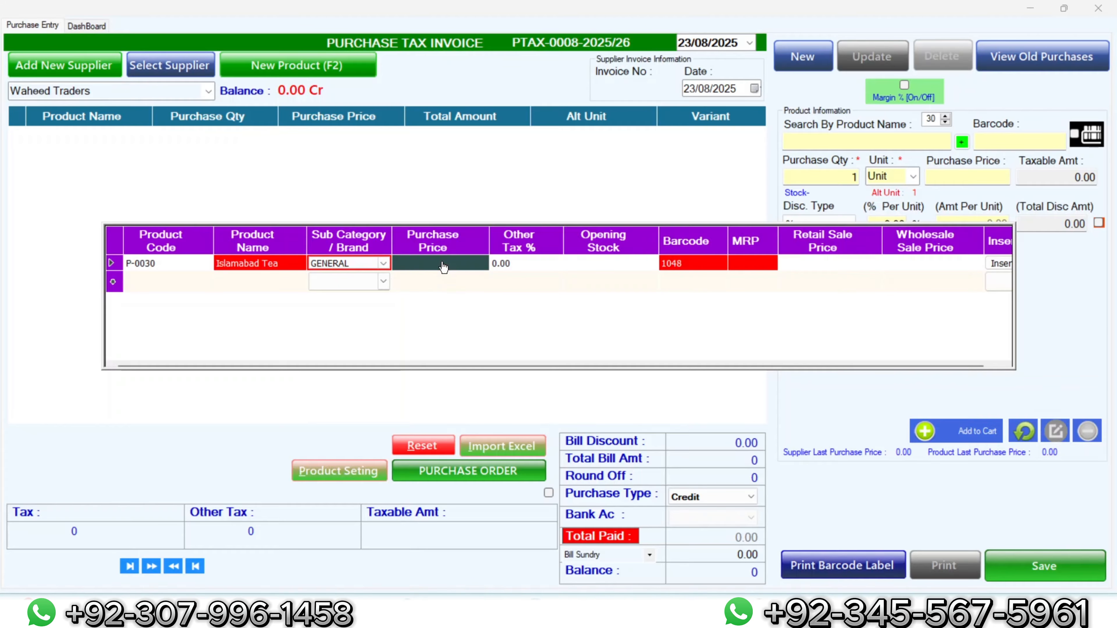
{"action": "type", "text": "2000"}
{"action": "left_click", "coordinate": [615, 268]}
{"action": "type", "text": "12"}
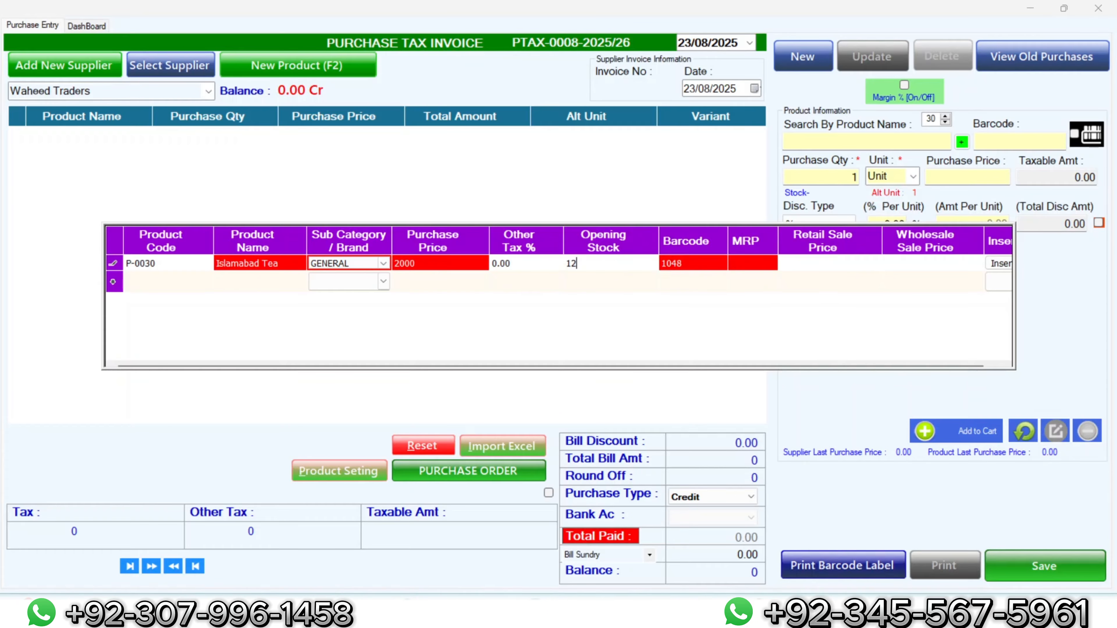
{"action": "key", "text": "Tab"}
{"action": "key", "text": "Tab"}
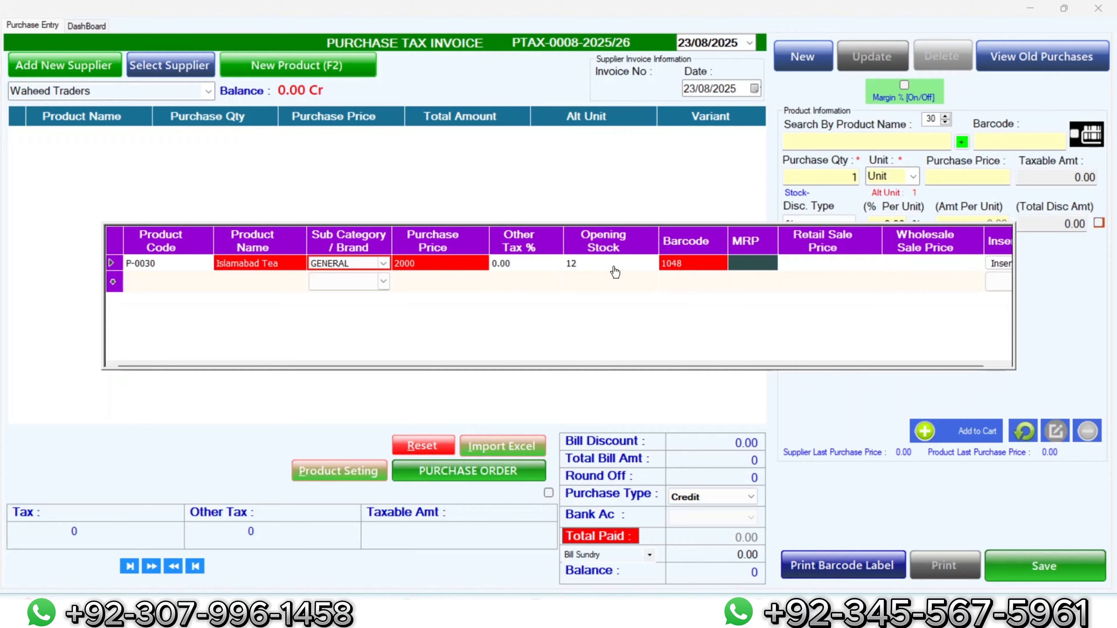
{"action": "type", "text": "2200"}
{"action": "key", "text": "Tab"}
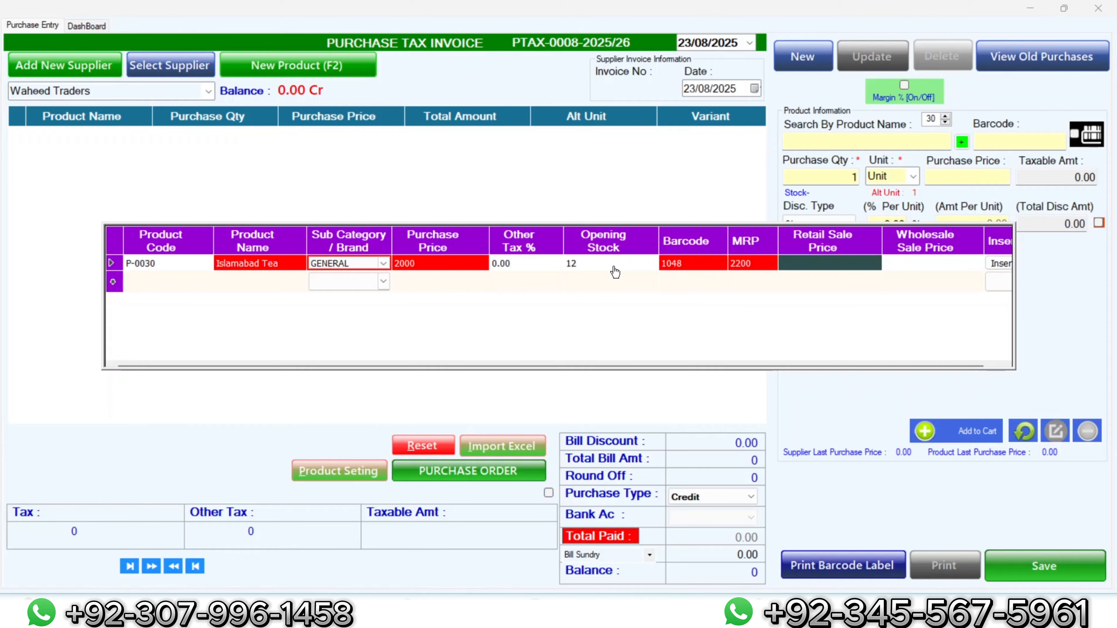
{"action": "type", "text": "22000"}
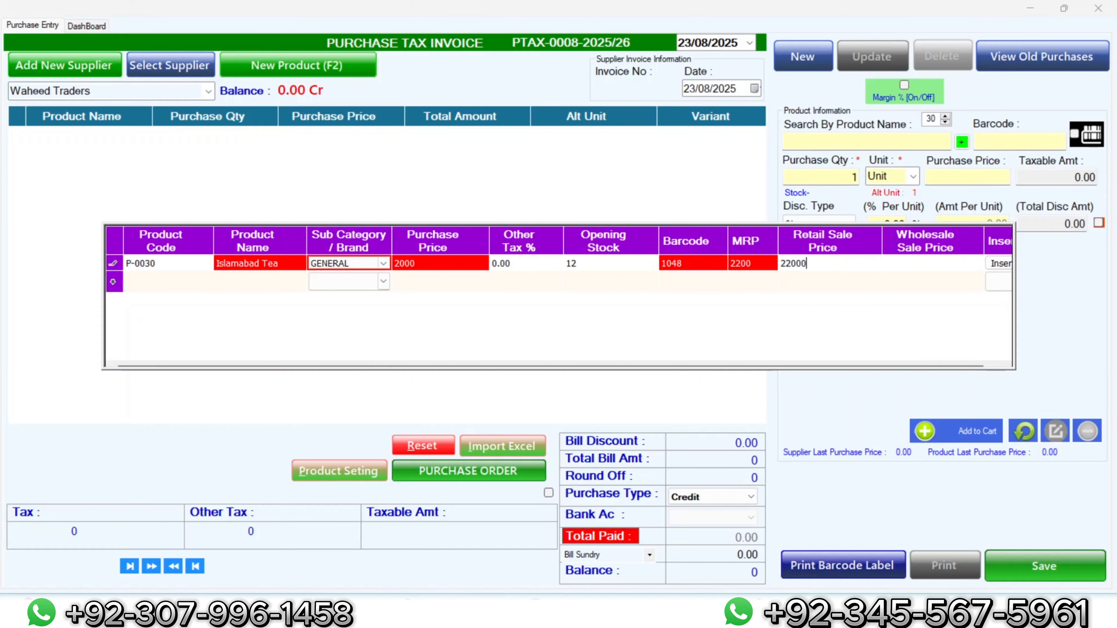
{"action": "key", "text": "BackSpace"}
{"action": "key", "text": "Tab"}
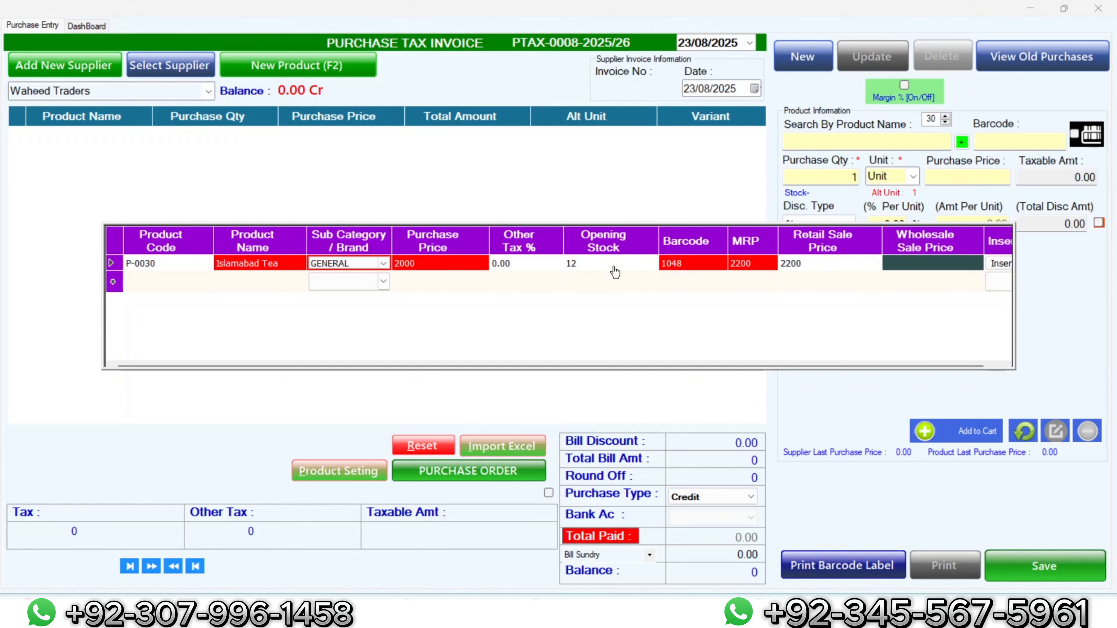
{"action": "type", "text": "2100"}
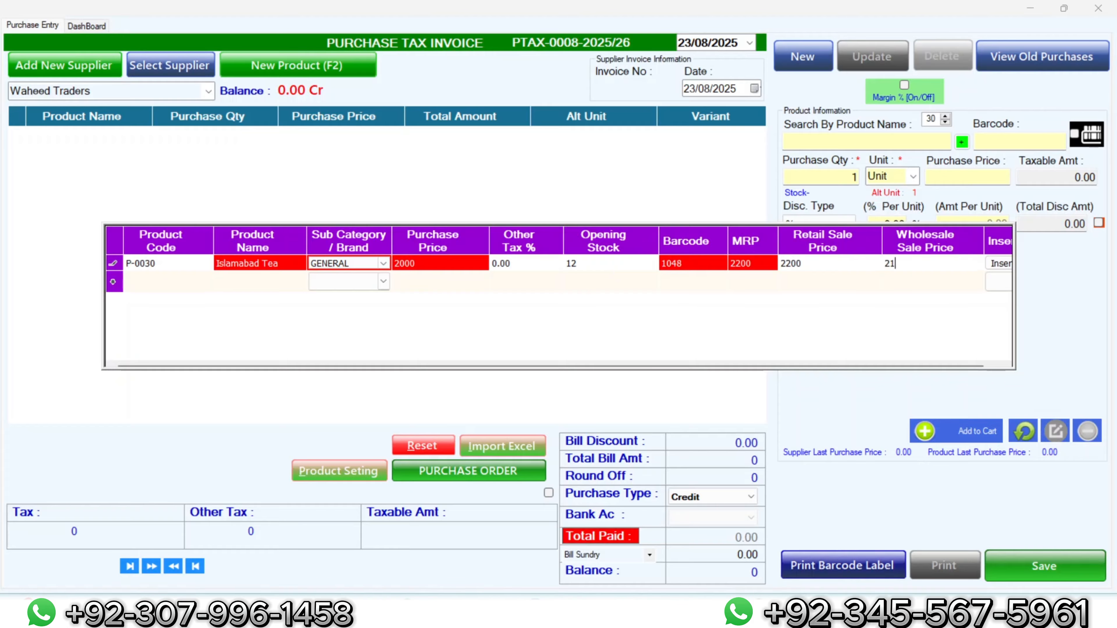
{"action": "key", "text": "Tab"}
{"action": "key", "text": "Return"}
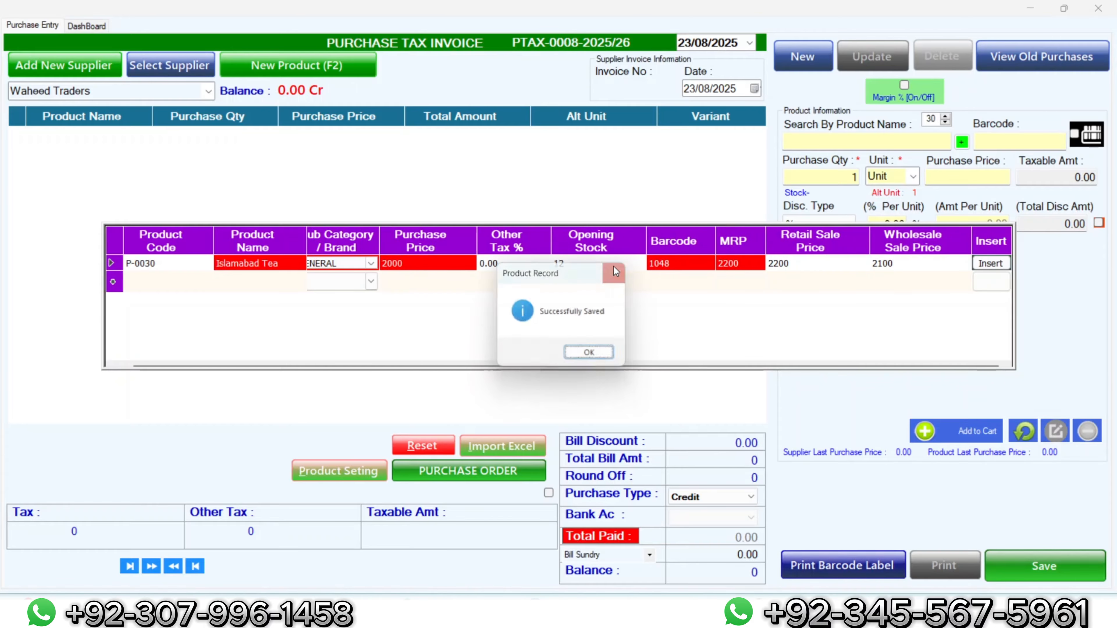
{"action": "key", "text": "Return"}
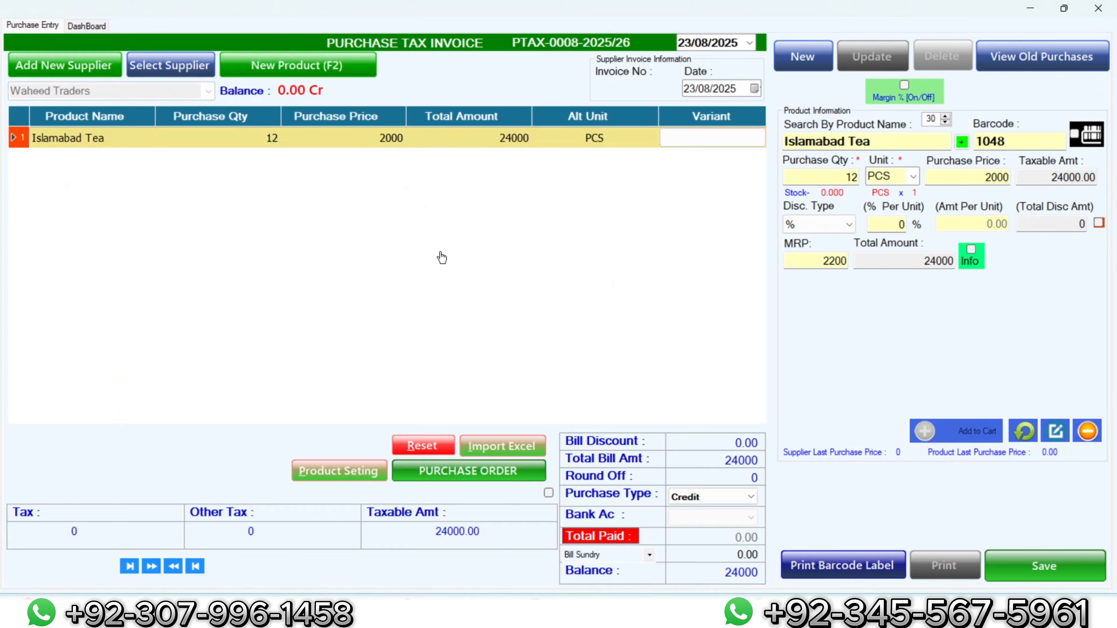
Step: Start another new product row, P-0031 with barcode 1049
{"action": "left_click", "coordinate": [308, 62]}
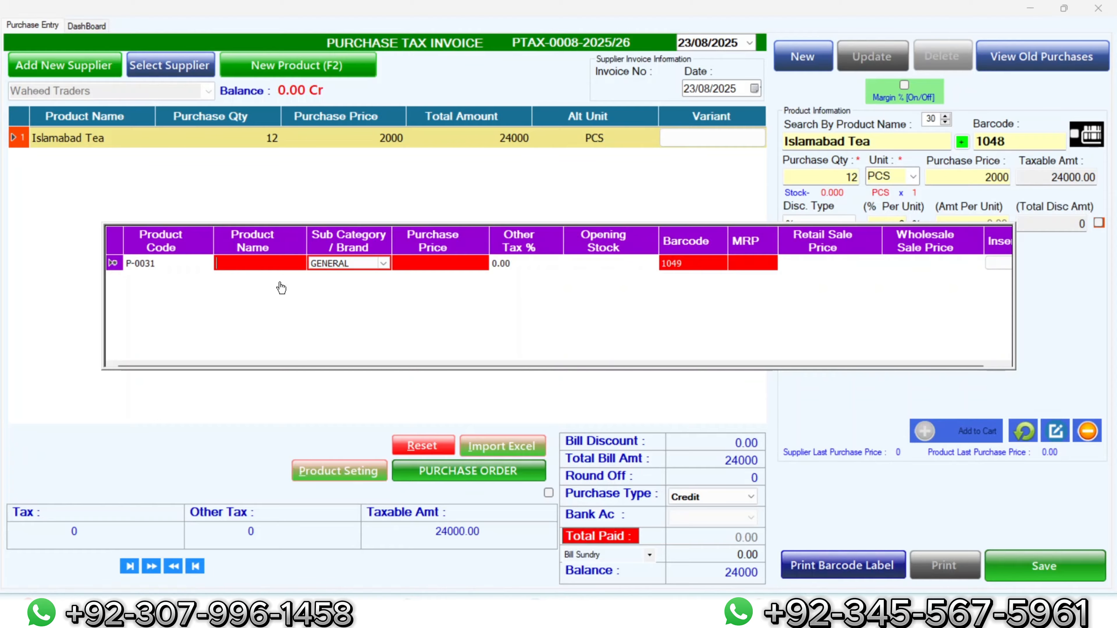
Step: Name the product National biryani Masala and set its sub category to Masalas
{"action": "type", "text": "Na"}
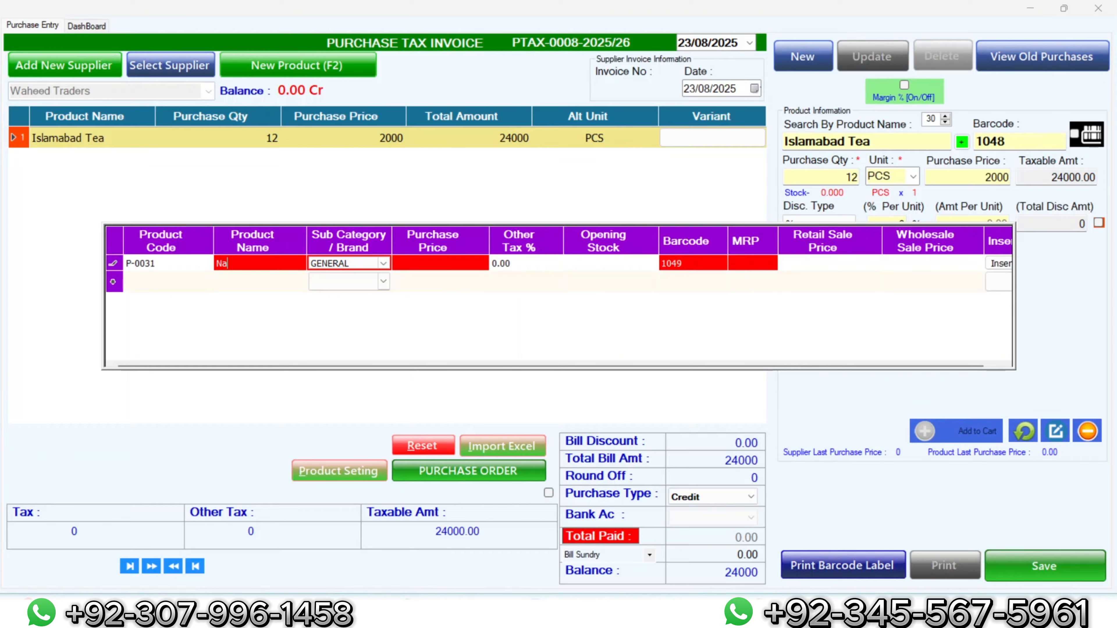
{"action": "type", "text": "tional biryani Masala"}
{"action": "left_click", "coordinate": [382, 269]}
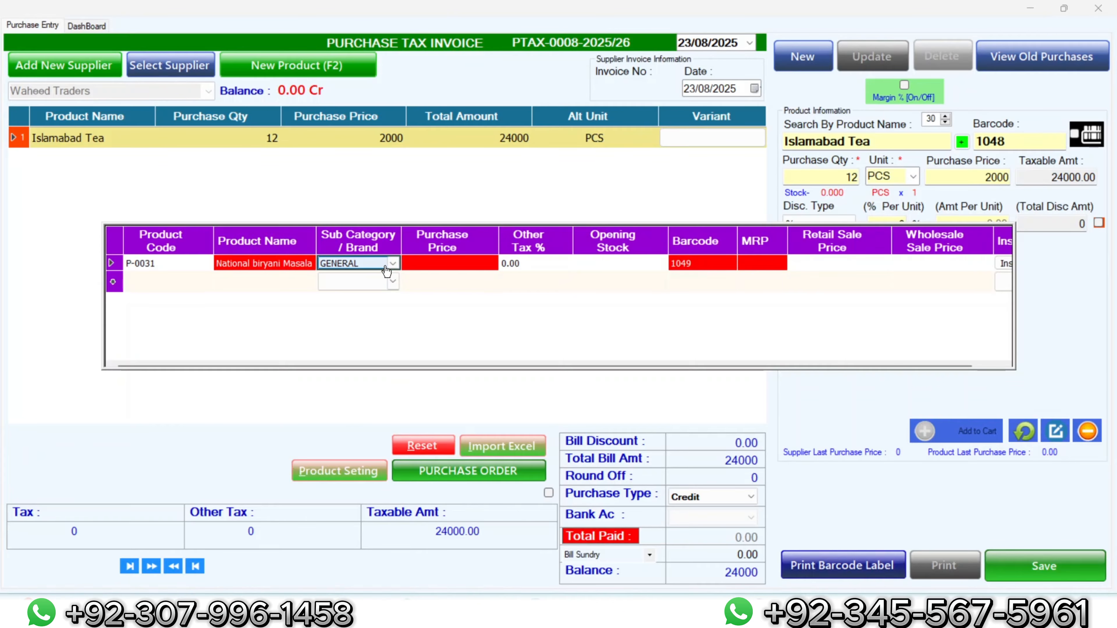
{"action": "left_click", "coordinate": [386, 268]}
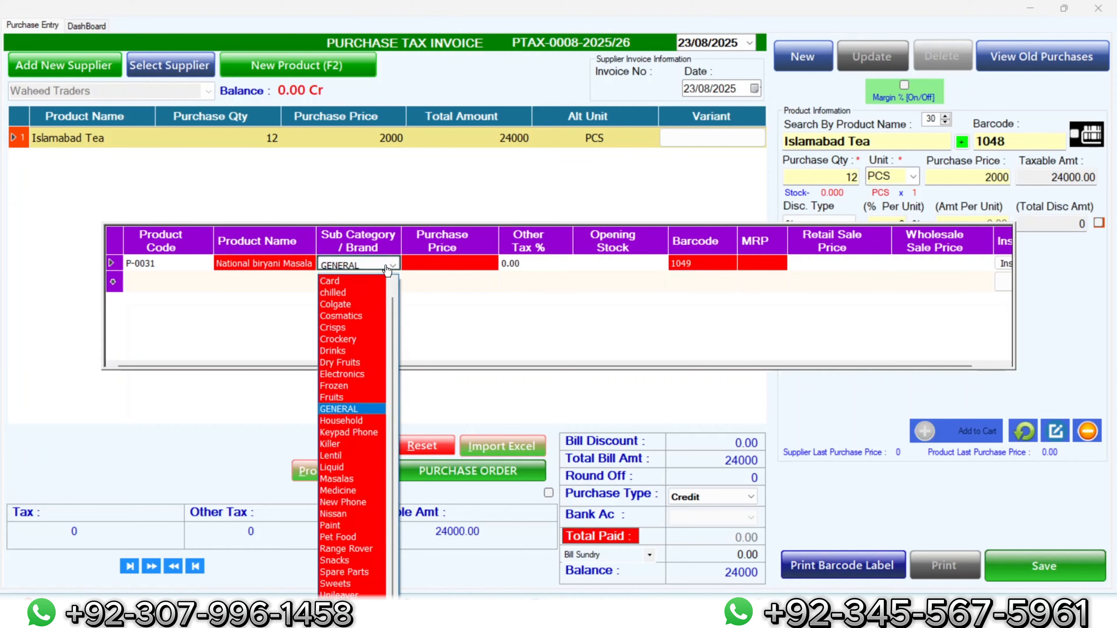
{"action": "left_click", "coordinate": [359, 479]}
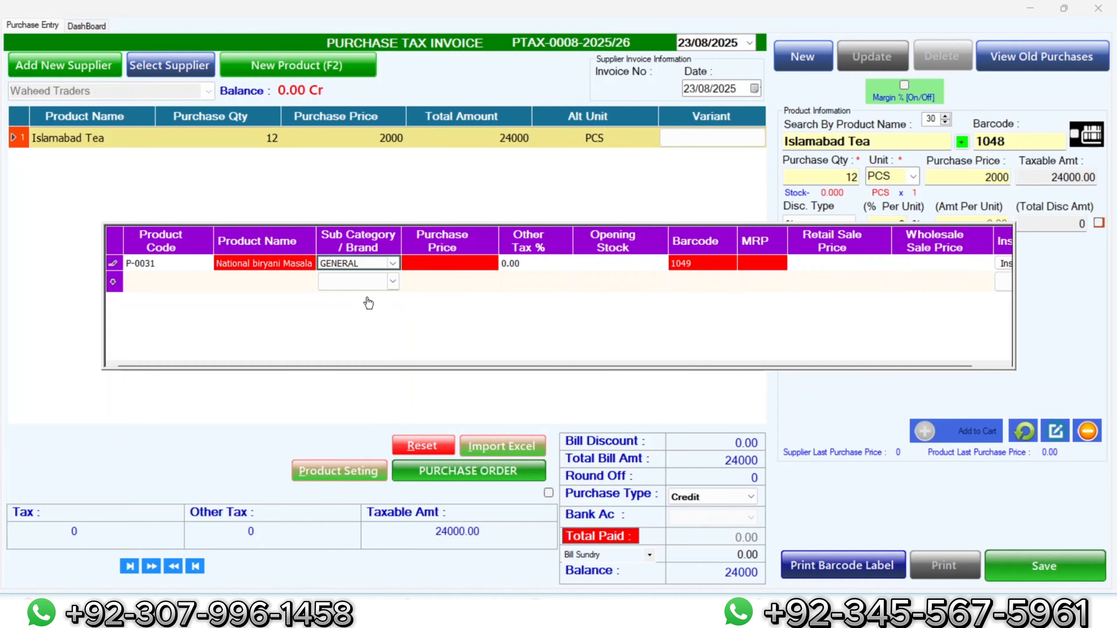
{"action": "left_click", "coordinate": [361, 268]}
{"action": "left_click", "coordinate": [361, 268]}
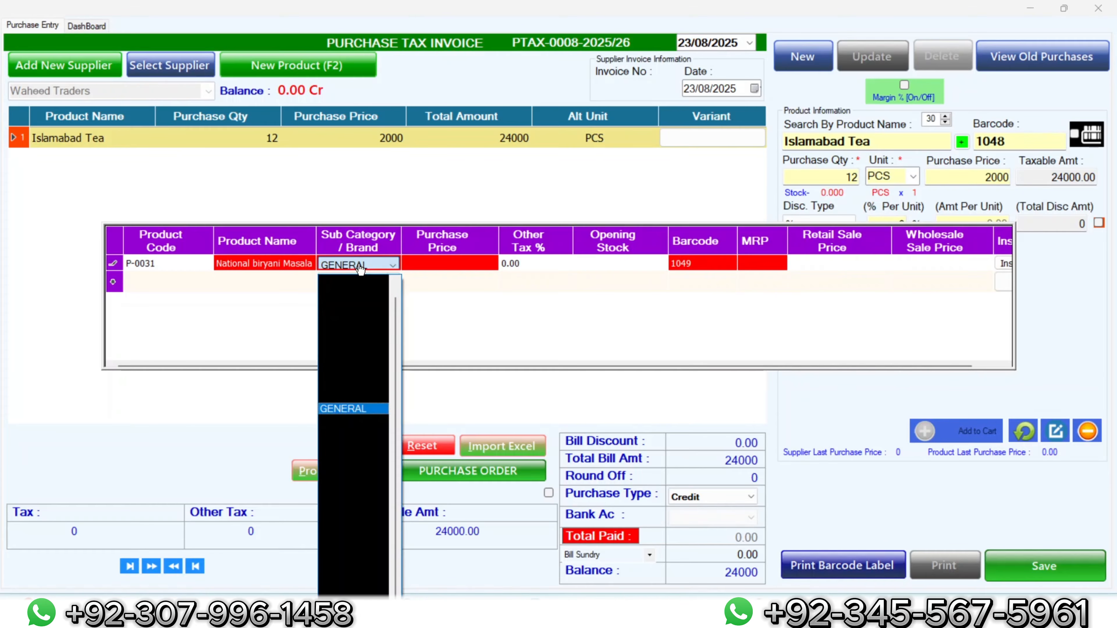
{"action": "key", "text": "Down"}
{"action": "key", "text": "Down"}
{"action": "left_click", "coordinate": [360, 269]}
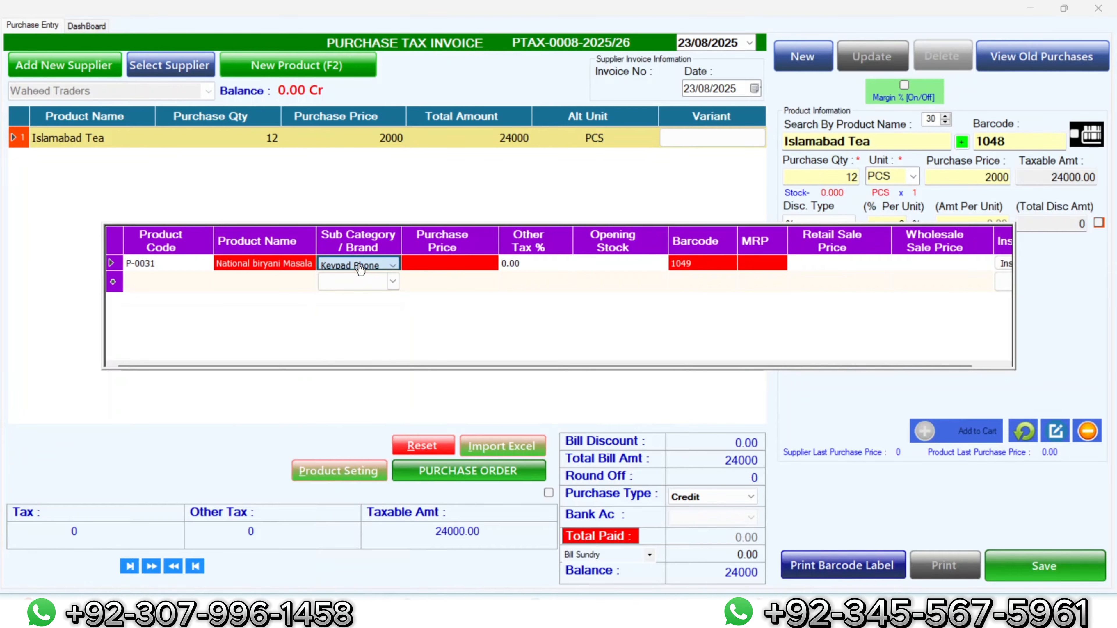
{"action": "left_click", "coordinate": [393, 270]}
{"action": "key", "text": "Down"}
{"action": "key", "text": "Down"}
{"action": "key", "text": "Down"}
{"action": "key", "text": "Down"}
{"action": "key", "text": "Down"}
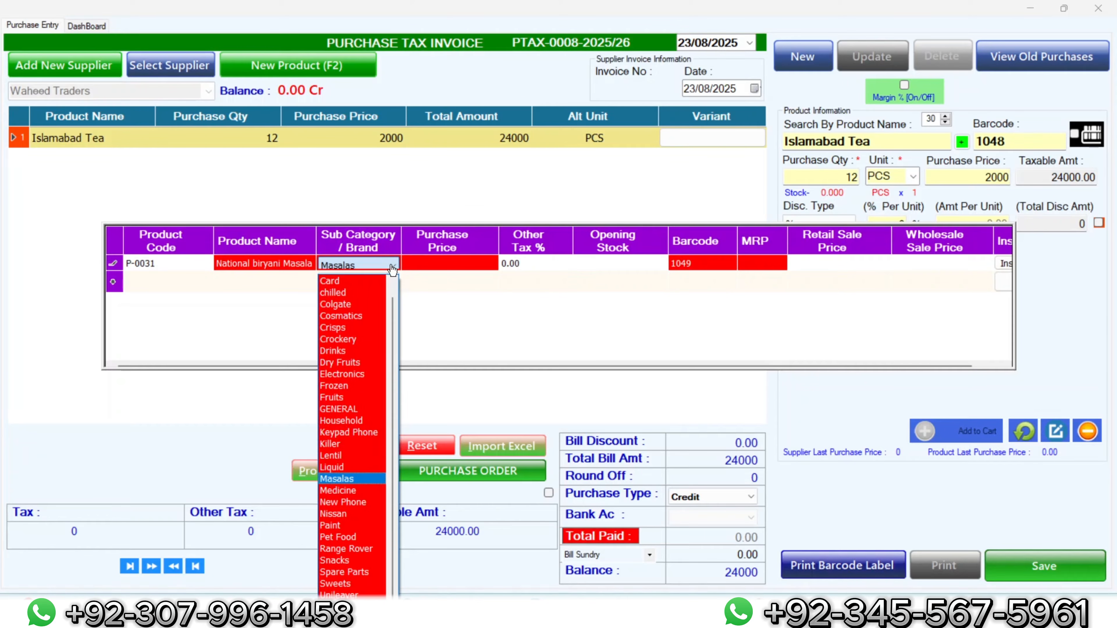
{"action": "key", "text": "Up"}
{"action": "left_click", "coordinate": [393, 270]}
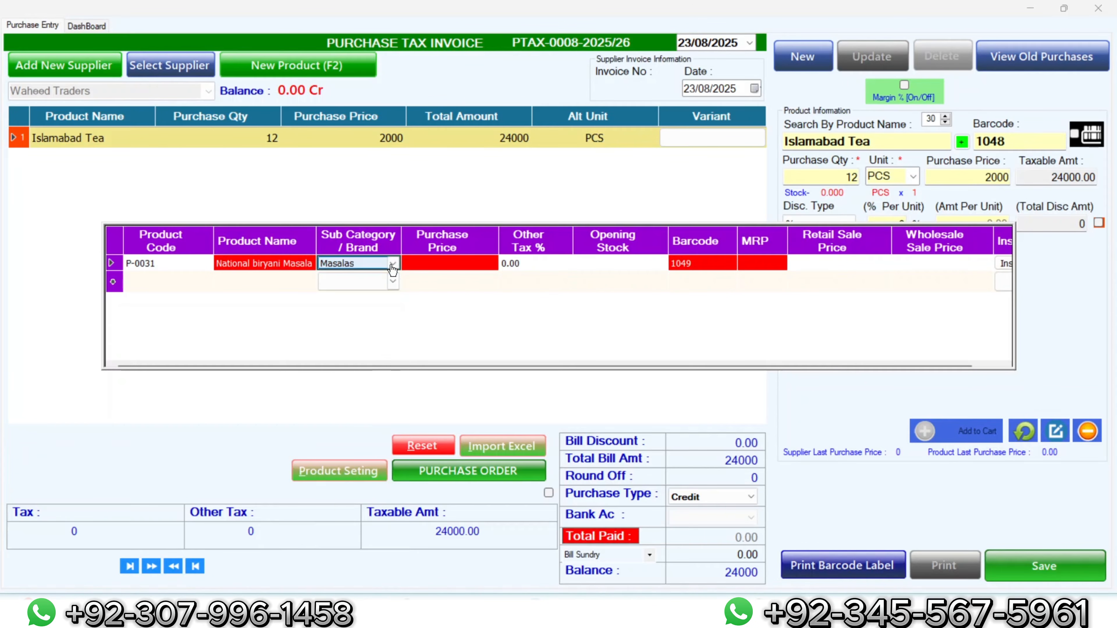
Step: Enter price 120, stock 12, barcode 1049, MRP and retail 140, wholesale 130, and save
{"action": "left_click", "coordinate": [421, 266]}
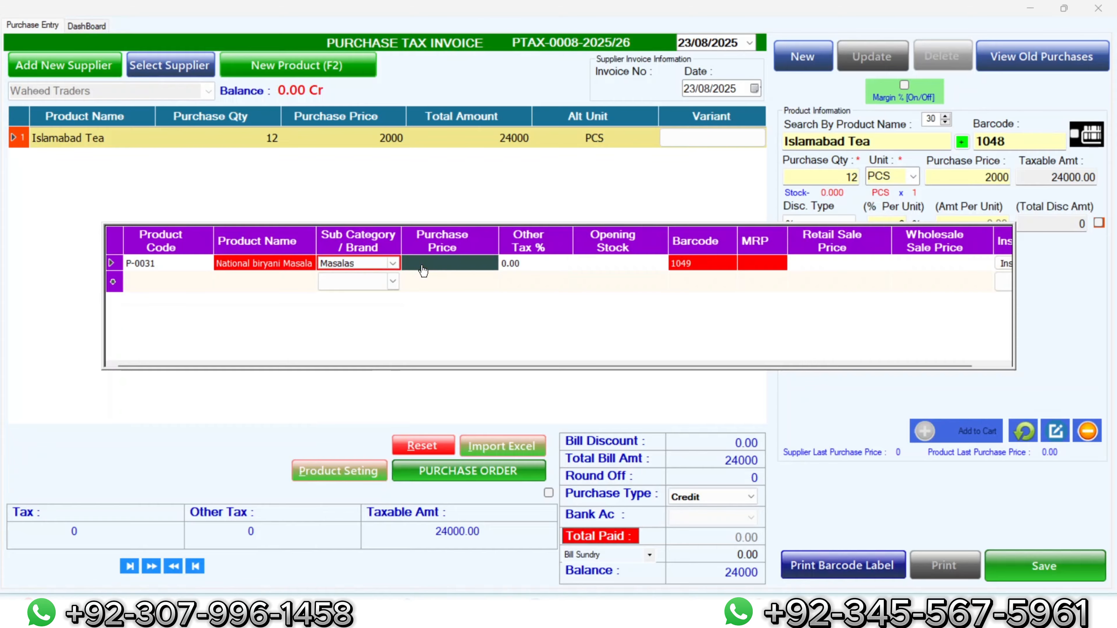
{"action": "type", "text": "120"}
{"action": "key", "text": "Tab"}
{"action": "key", "text": "Tab"}
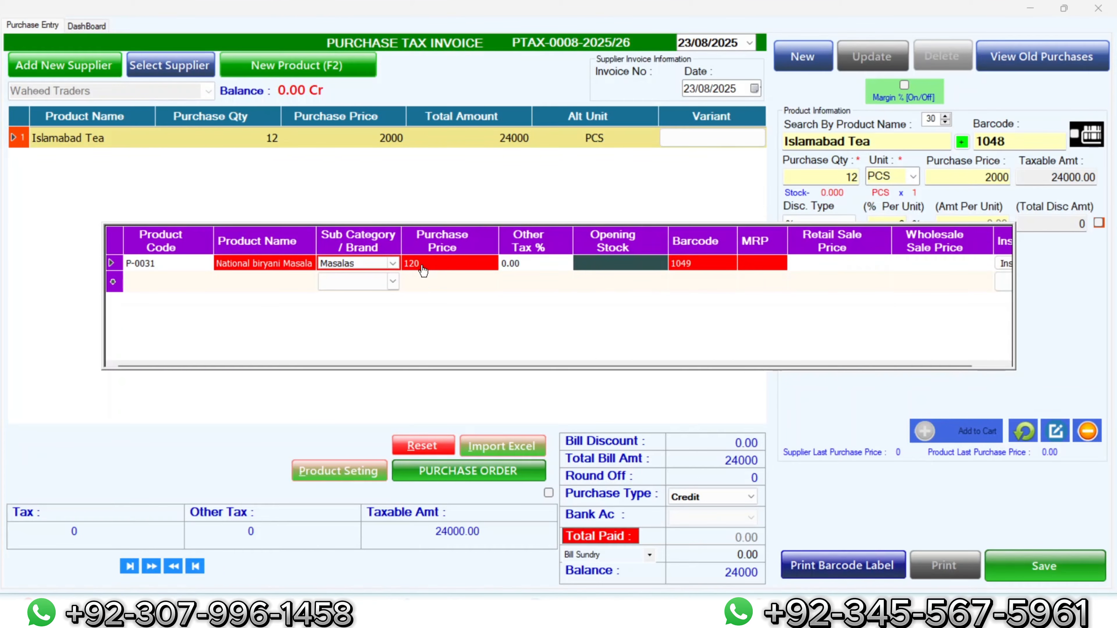
{"action": "type", "text": "12"}
{"action": "key", "text": "Tab"}
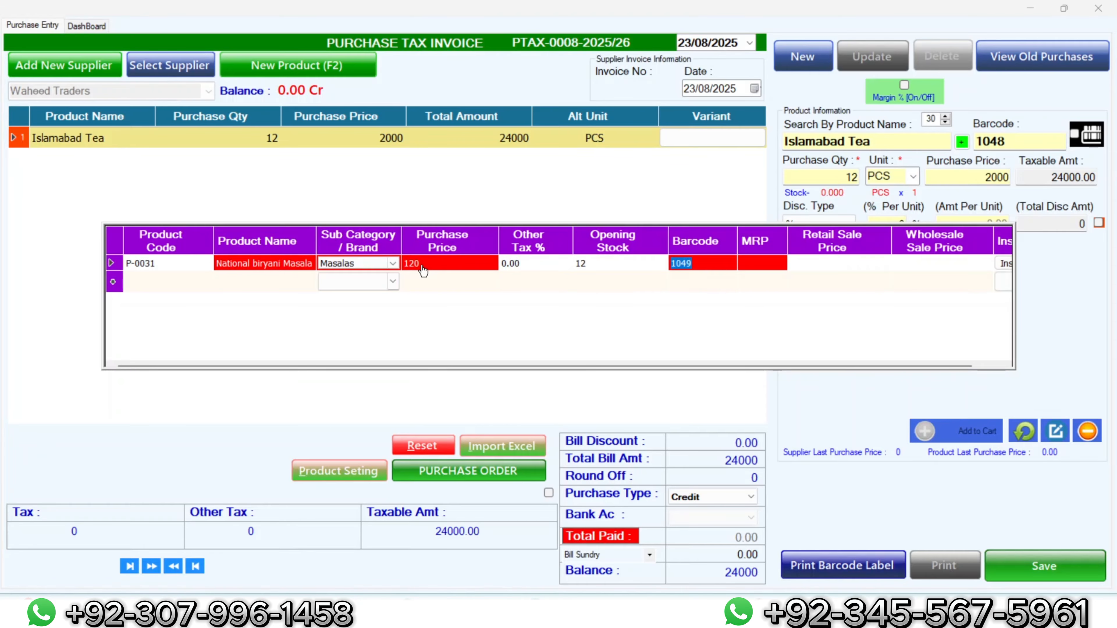
{"action": "type", "text": "140"}
{"action": "key", "text": "BackSpace"}
{"action": "key", "text": "BackSpace"}
{"action": "key", "text": "BackSpace"}
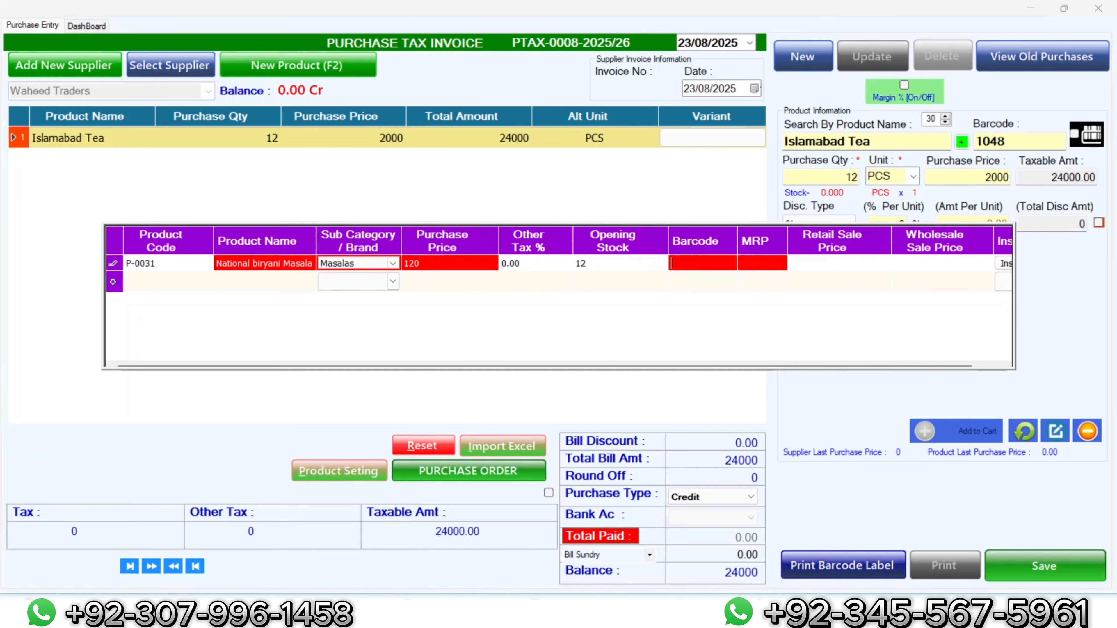
{"action": "type", "text": "1049"}
{"action": "key", "text": "Tab"}
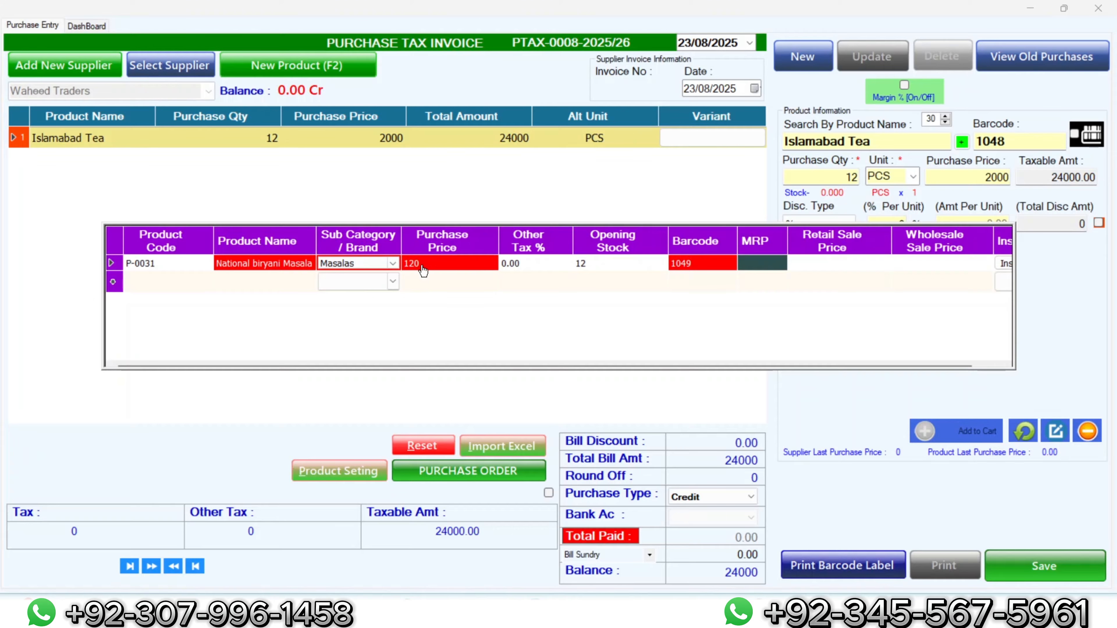
{"action": "type", "text": "140"}
{"action": "key", "text": "Tab"}
{"action": "type", "text": "140"}
{"action": "key", "text": "Tab"}
{"action": "type", "text": "130"}
{"action": "key", "text": "Tab"}
{"action": "key", "text": "Return"}
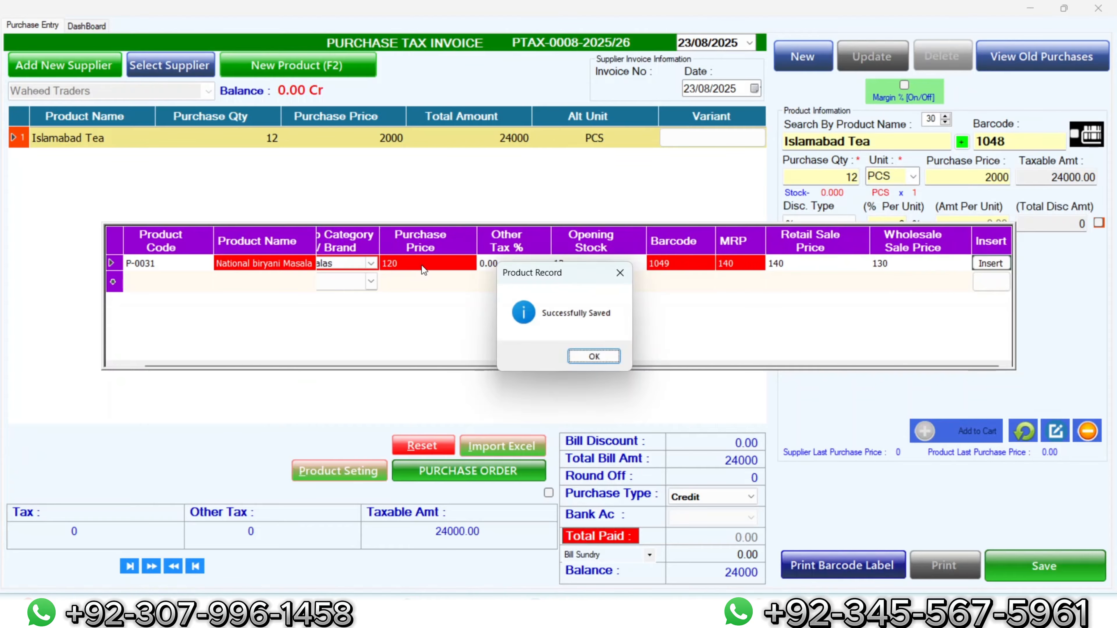
{"action": "key", "text": "Return"}
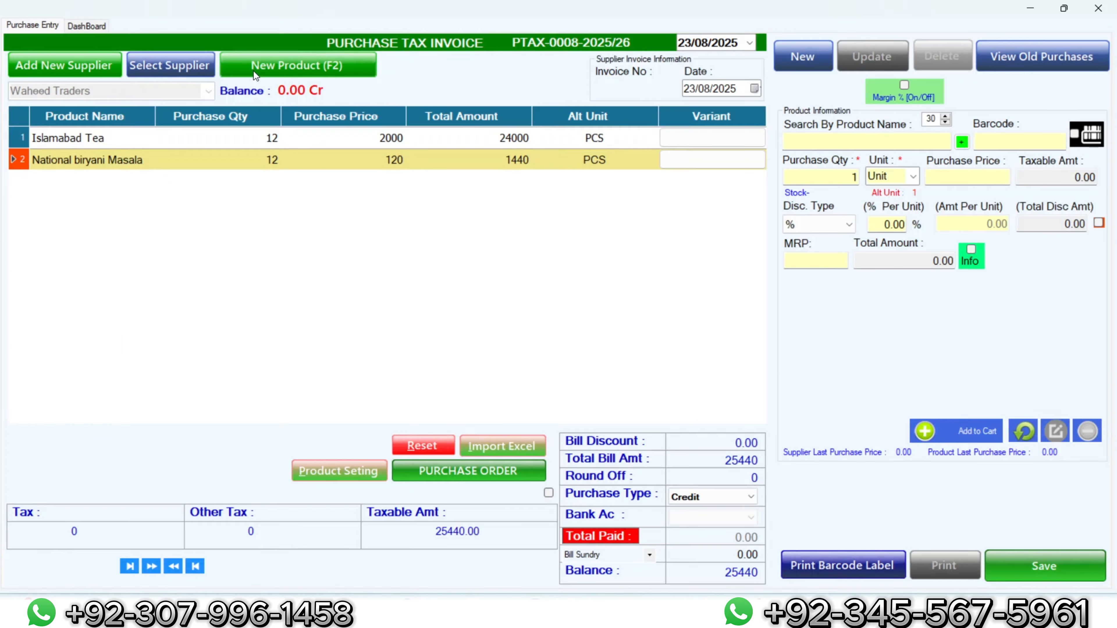
Step: Create a new product Salt with price 50, stock 12, MRP and retail 70, wholesale 55
{"action": "left_click", "coordinate": [265, 70]}
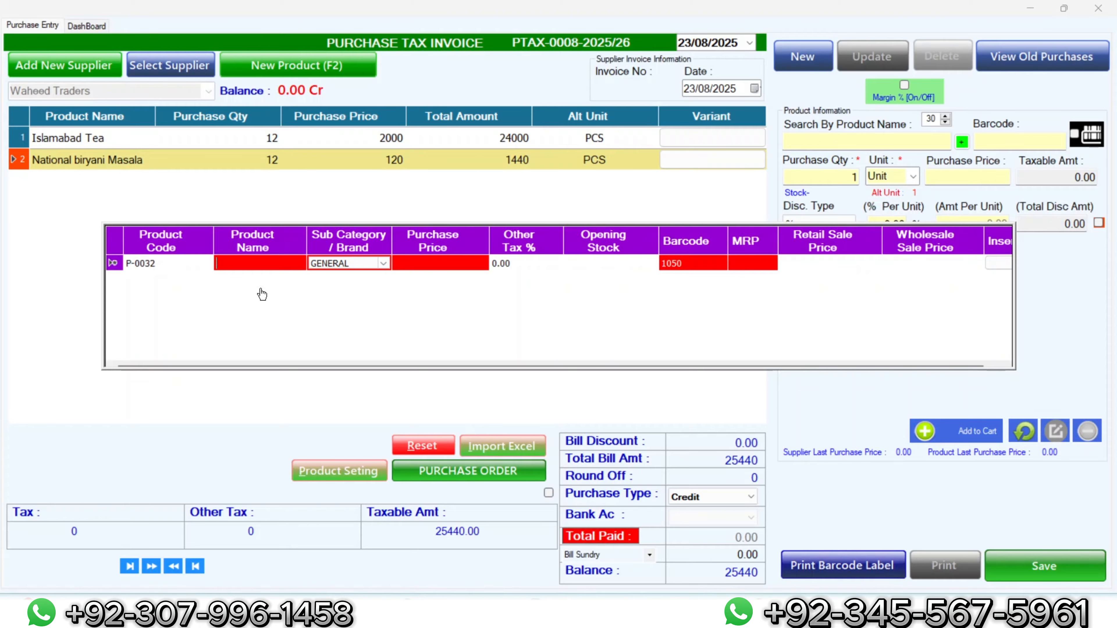
{"action": "type", "text": "Sa"}
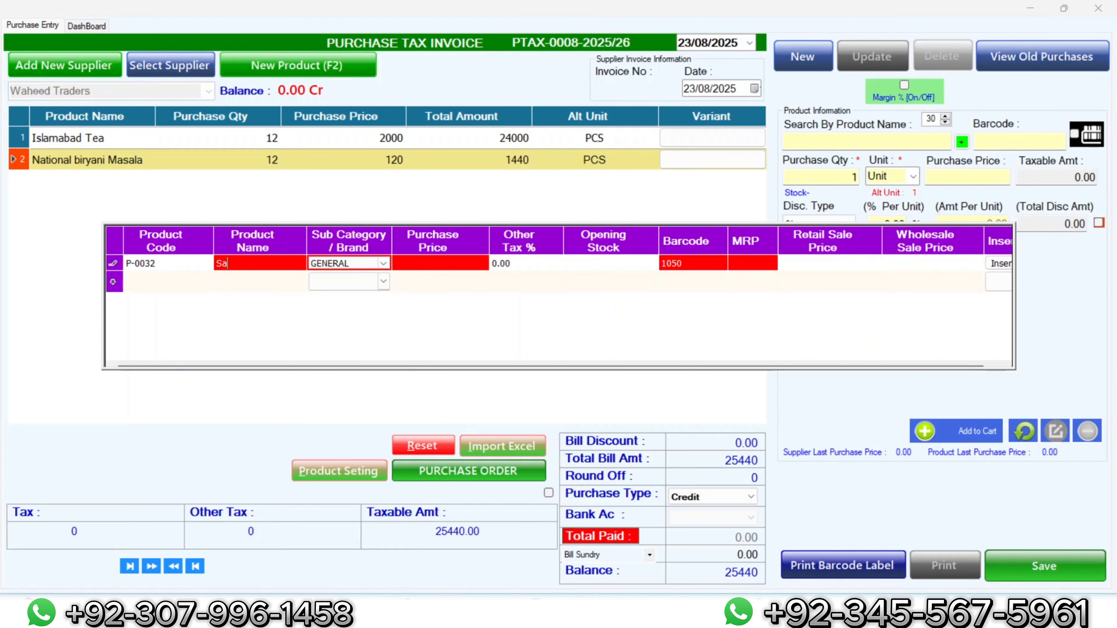
{"action": "type", "text": "lt"}
{"action": "left_click", "coordinate": [414, 266]}
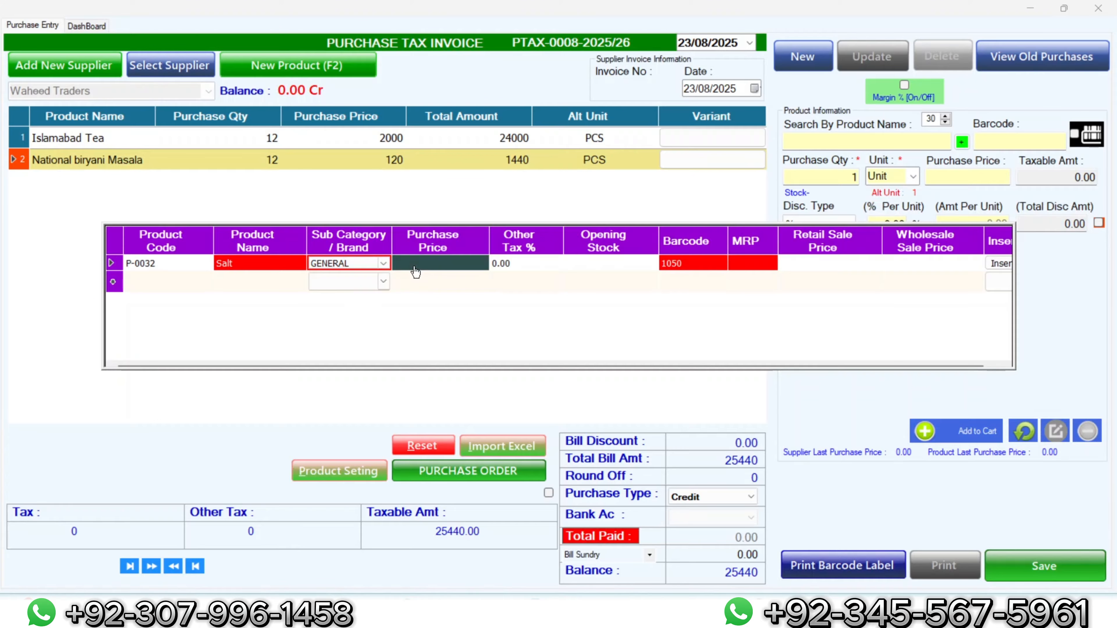
{"action": "type", "text": "50"}
{"action": "key", "text": "Tab"}
{"action": "key", "text": "Tab"}
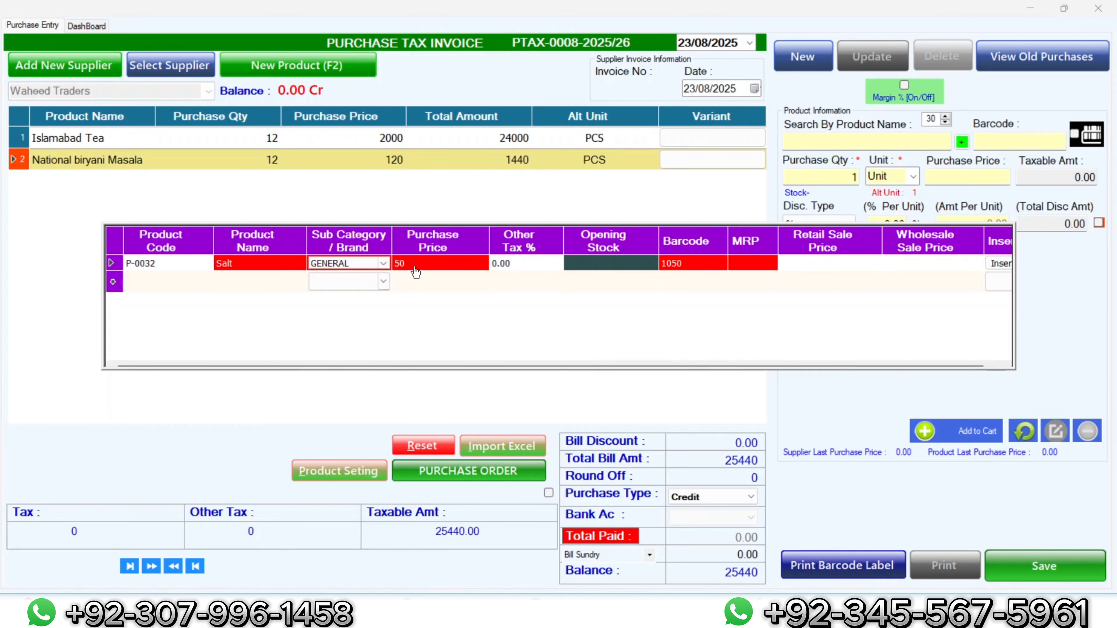
{"action": "type", "text": "12"}
{"action": "key", "text": "Tab"}
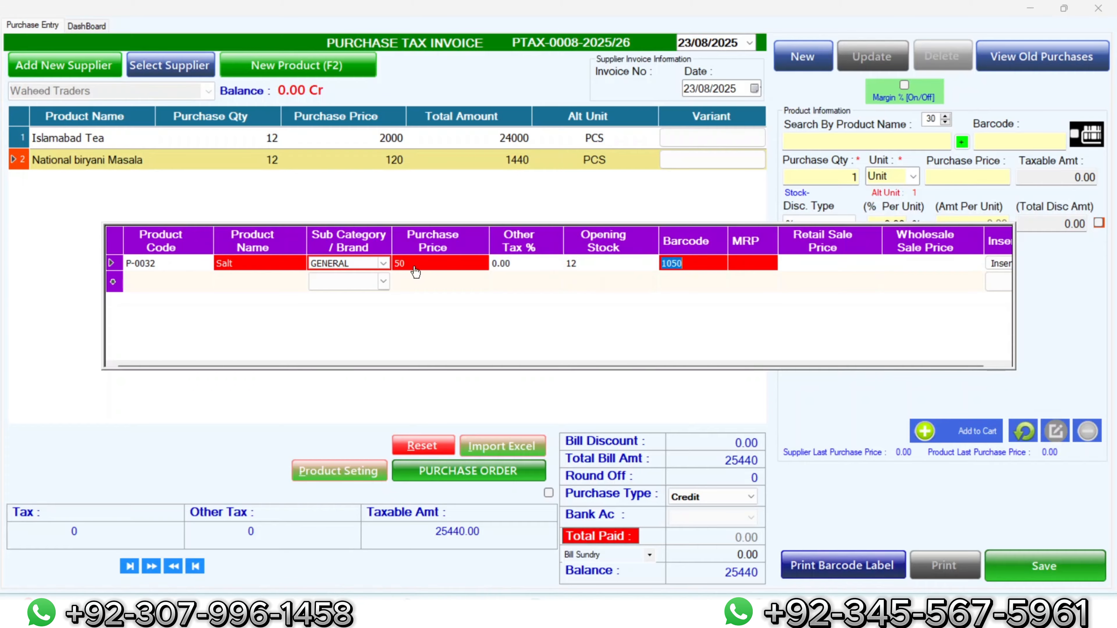
{"action": "key", "text": "Tab"}
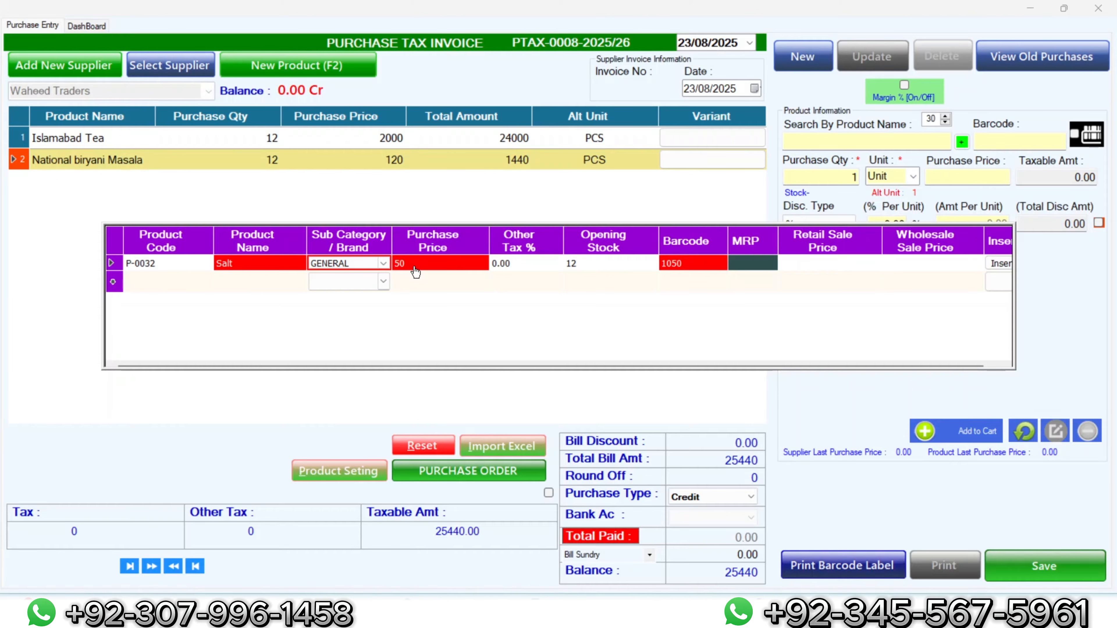
{"action": "type", "text": "70"}
{"action": "key", "text": "Tab"}
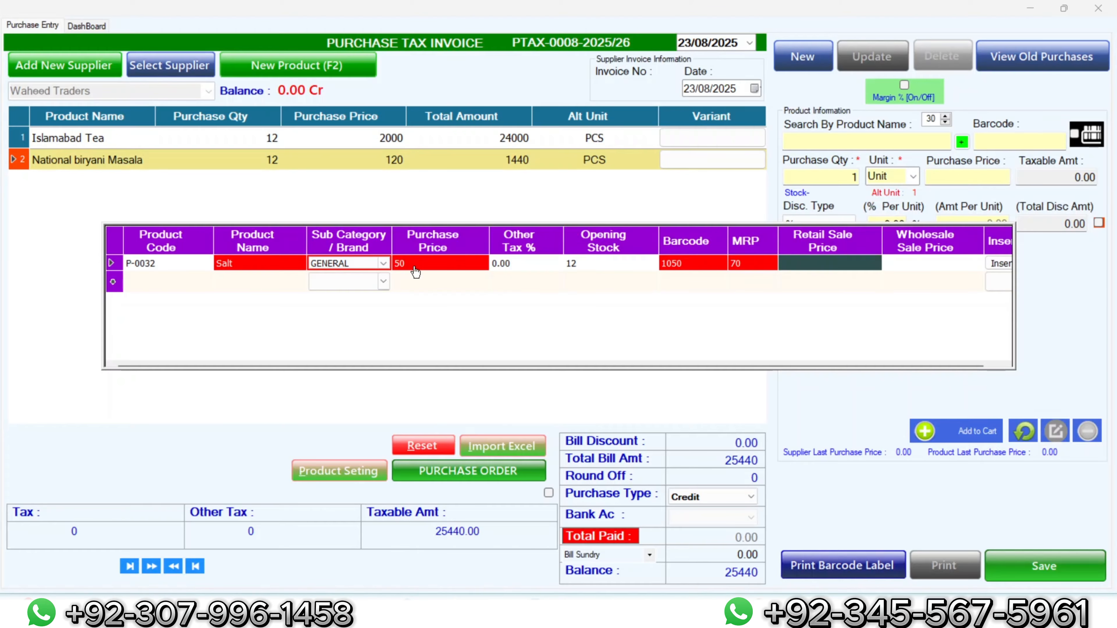
{"action": "type", "text": "70"}
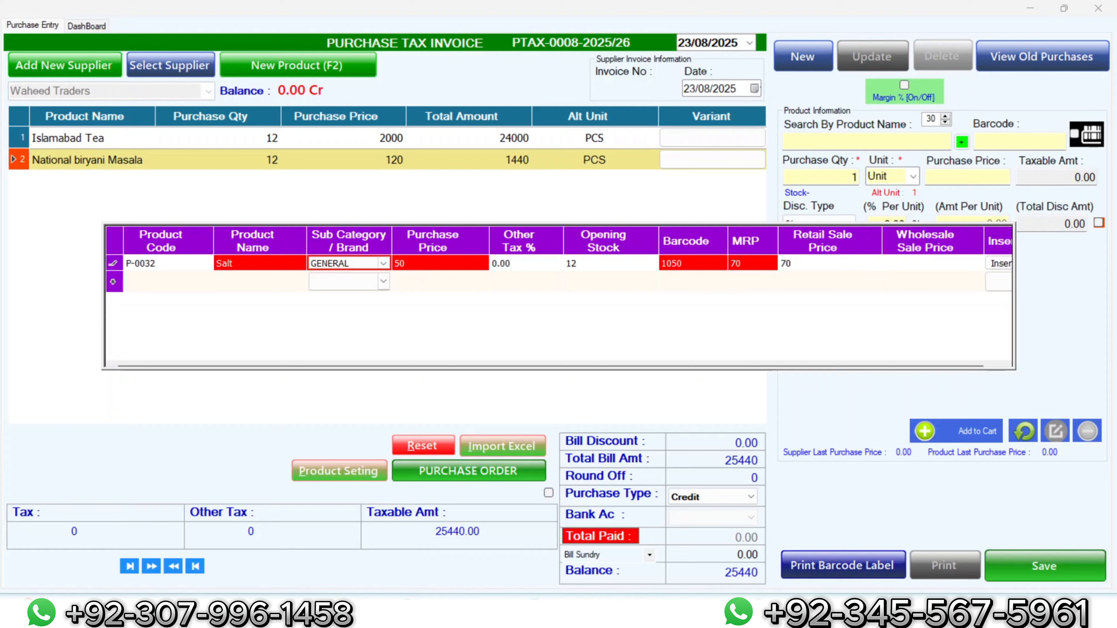
{"action": "key", "text": "Tab"}
{"action": "type", "text": "55"}
Step: Rename the product to National Salt and save it onto the invoice
{"action": "left_click", "coordinate": [235, 266]}
{"action": "left_click", "coordinate": [233, 265]}
{"action": "key", "text": "Return"}
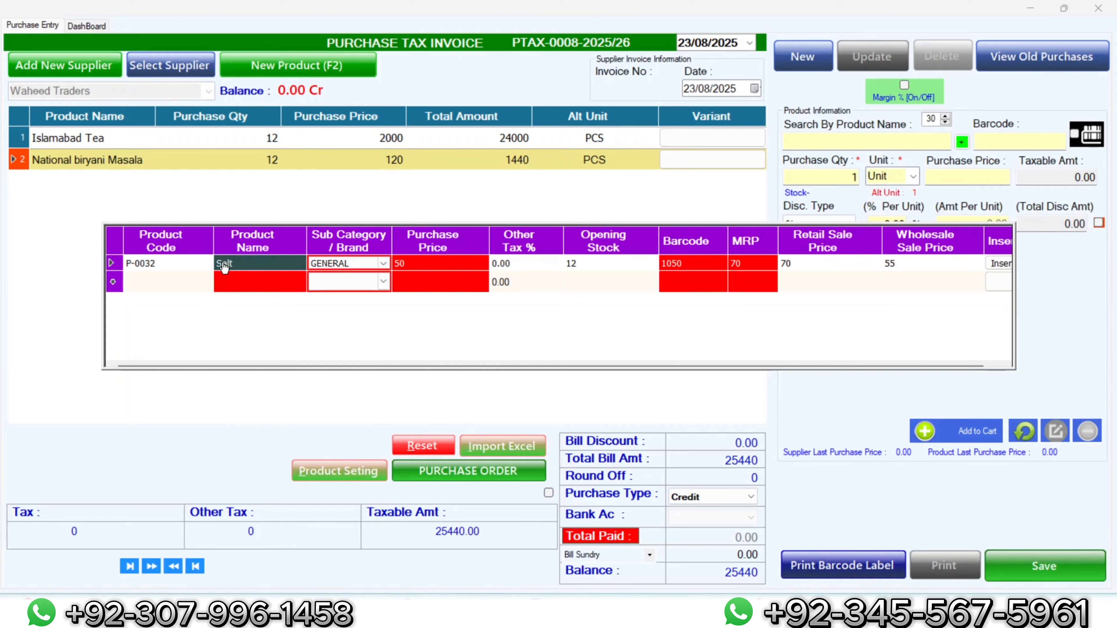
{"action": "left_click", "coordinate": [237, 267]}
{"action": "type", "text": "National Saly"}
{"action": "key", "text": "BackSpace"}
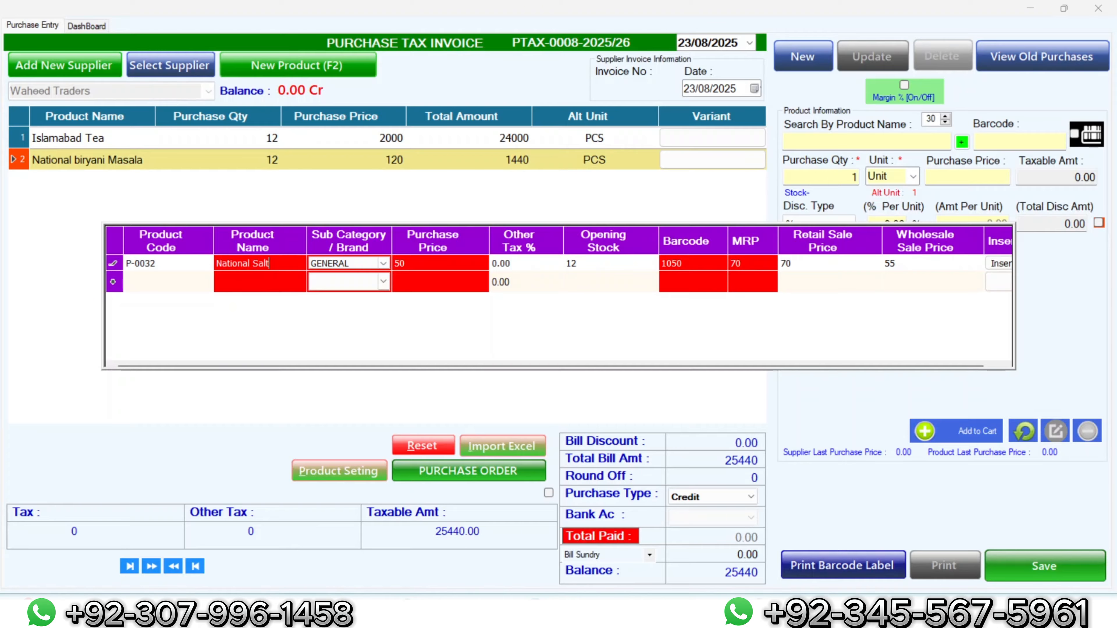
{"action": "type", "text": "t"}
{"action": "left_click", "coordinate": [995, 270]}
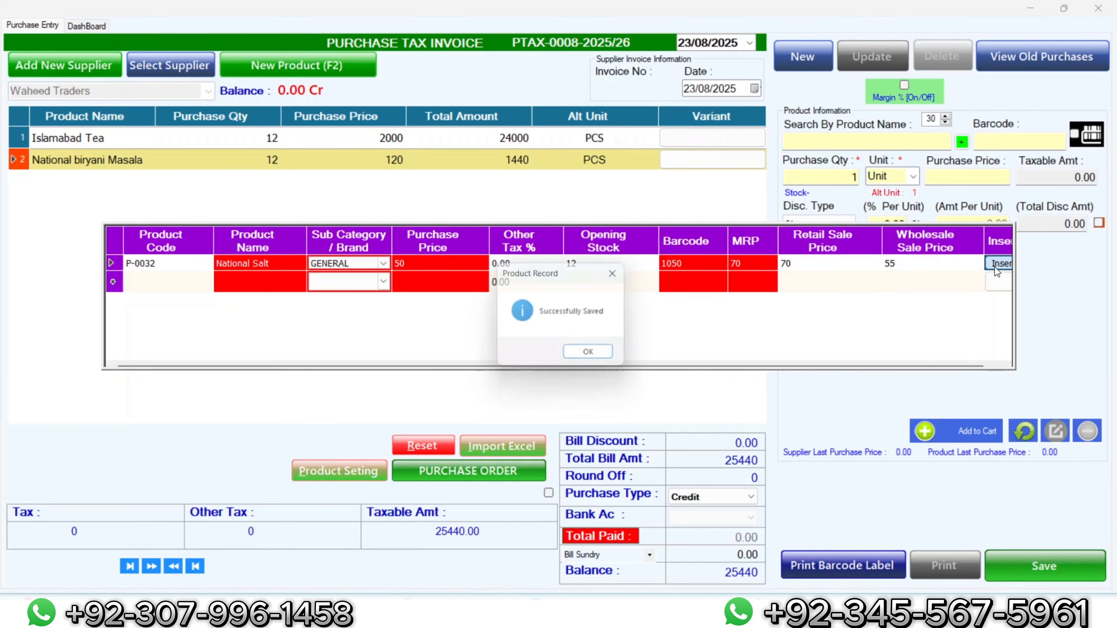
{"action": "left_click", "coordinate": [593, 358]}
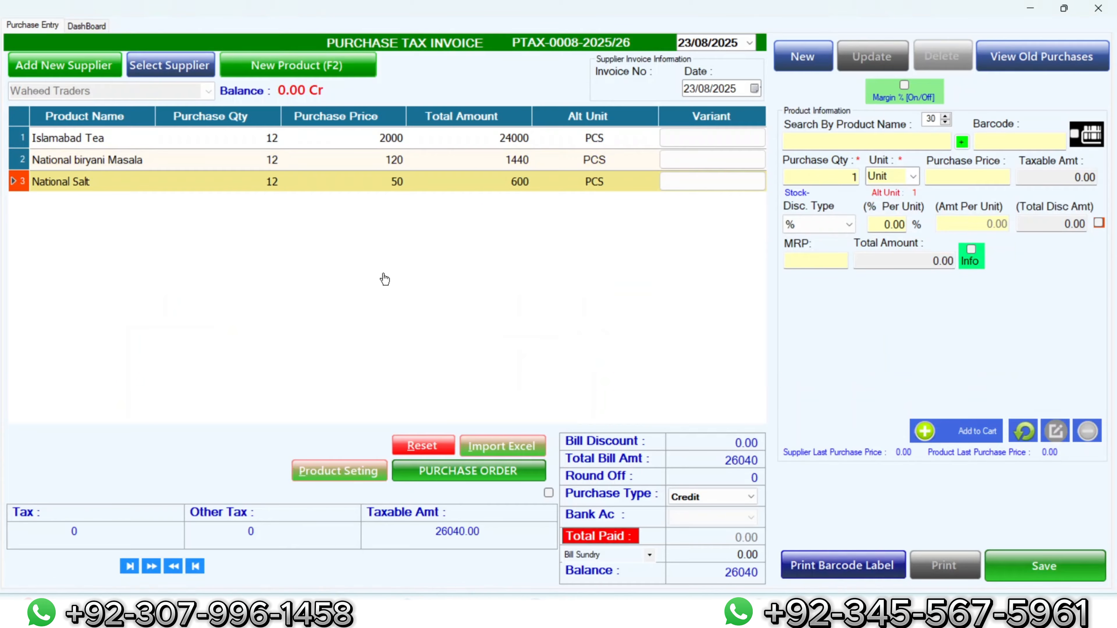
Step: Add 12 Colgate Sparkle 150mg at purchase price 150 to the invoice
{"action": "left_click", "coordinate": [842, 141]}
{"action": "type", "text": "col"}
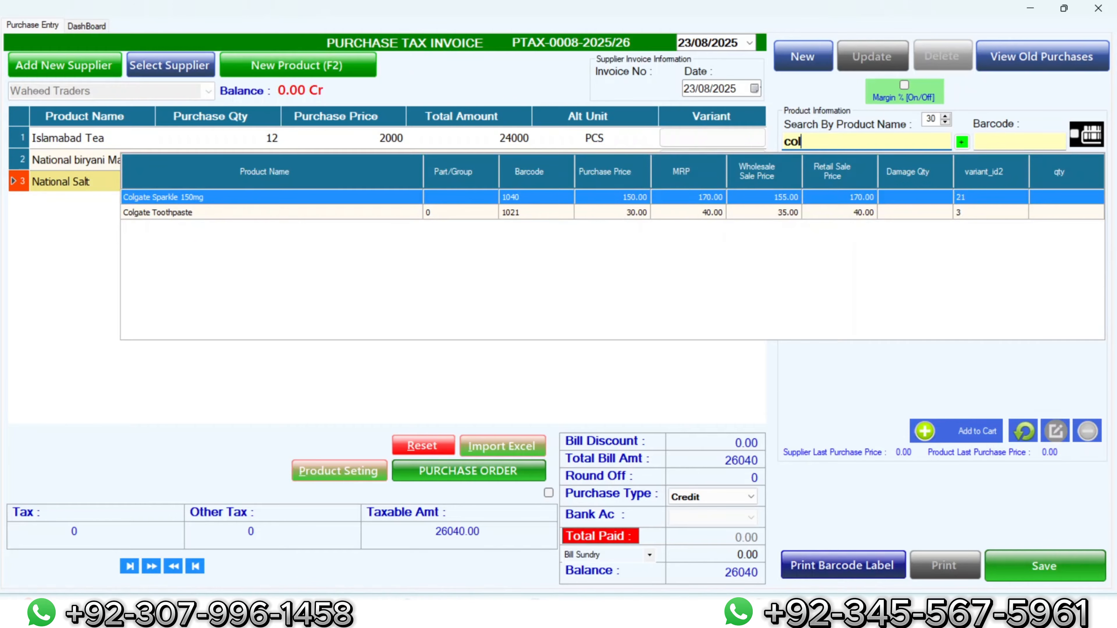
{"action": "key", "text": "Return"}
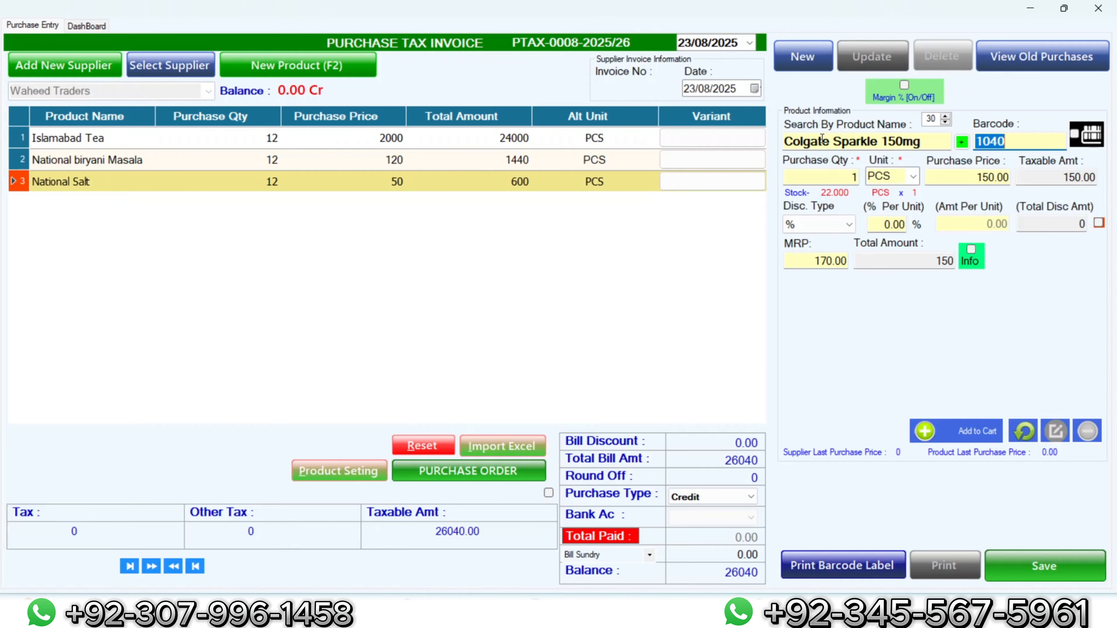
{"action": "left_click", "coordinate": [844, 177]}
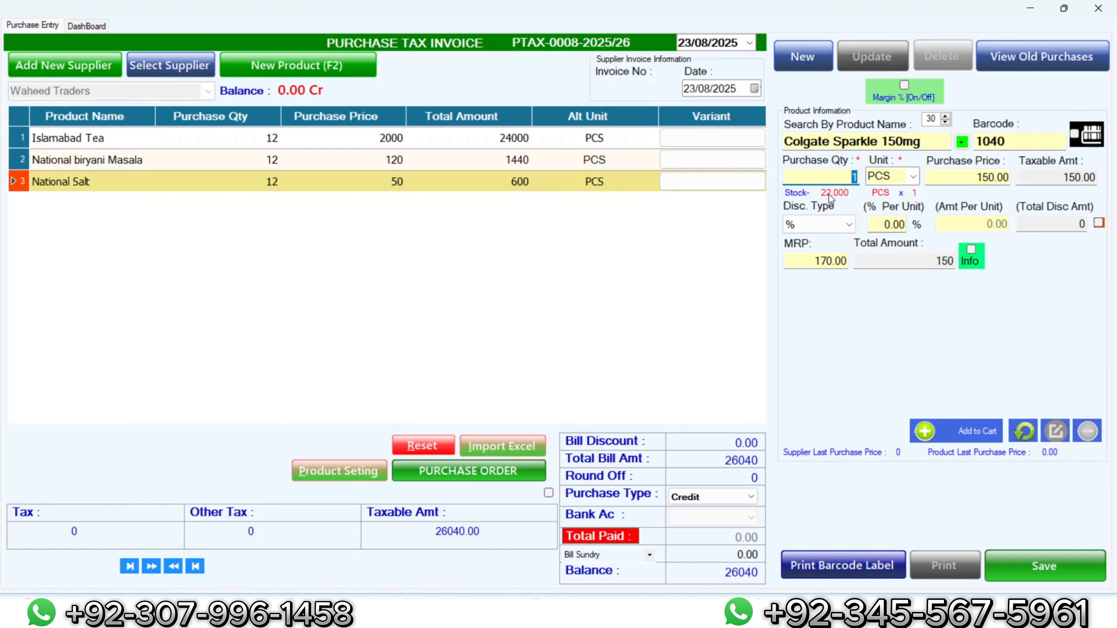
{"action": "type", "text": "12"}
{"action": "left_click", "coordinate": [983, 177]}
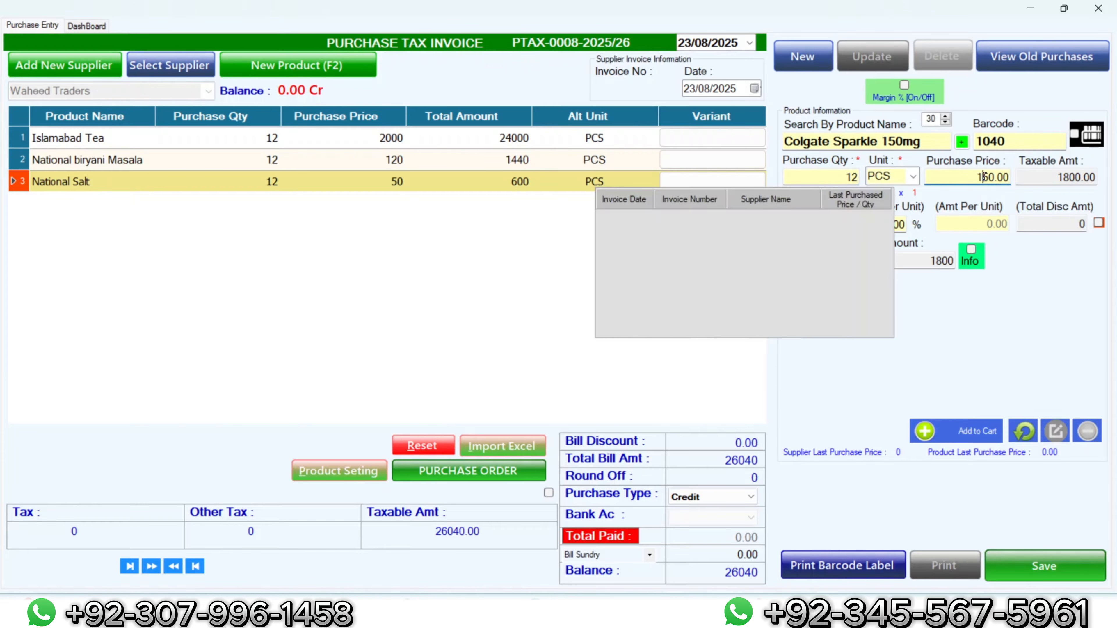
{"action": "left_click", "coordinate": [1019, 183]}
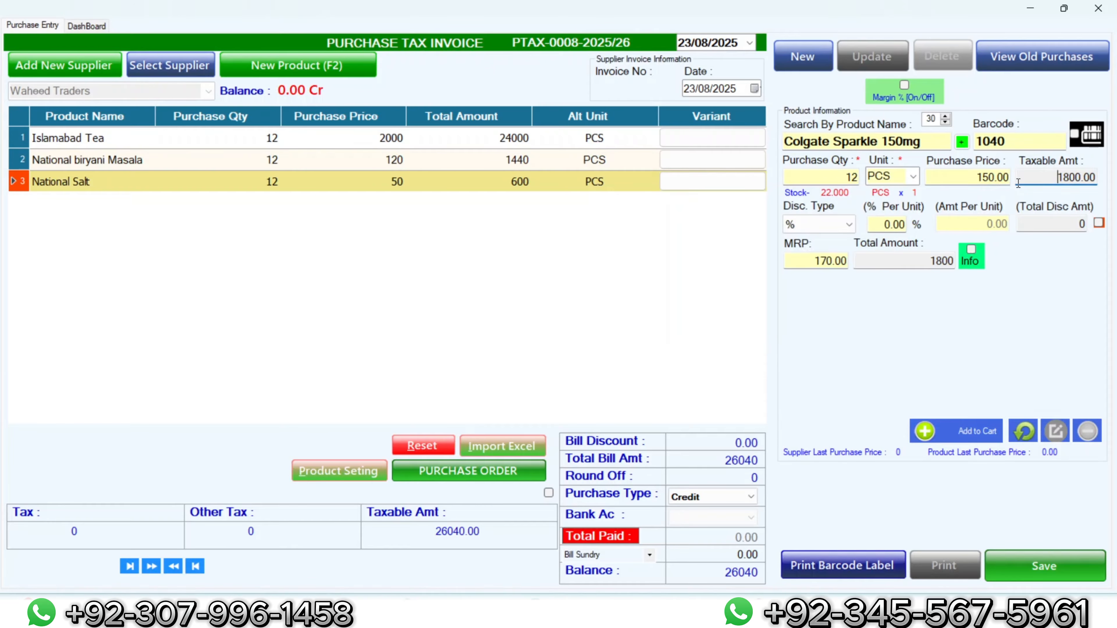
{"action": "left_click", "coordinate": [973, 255]}
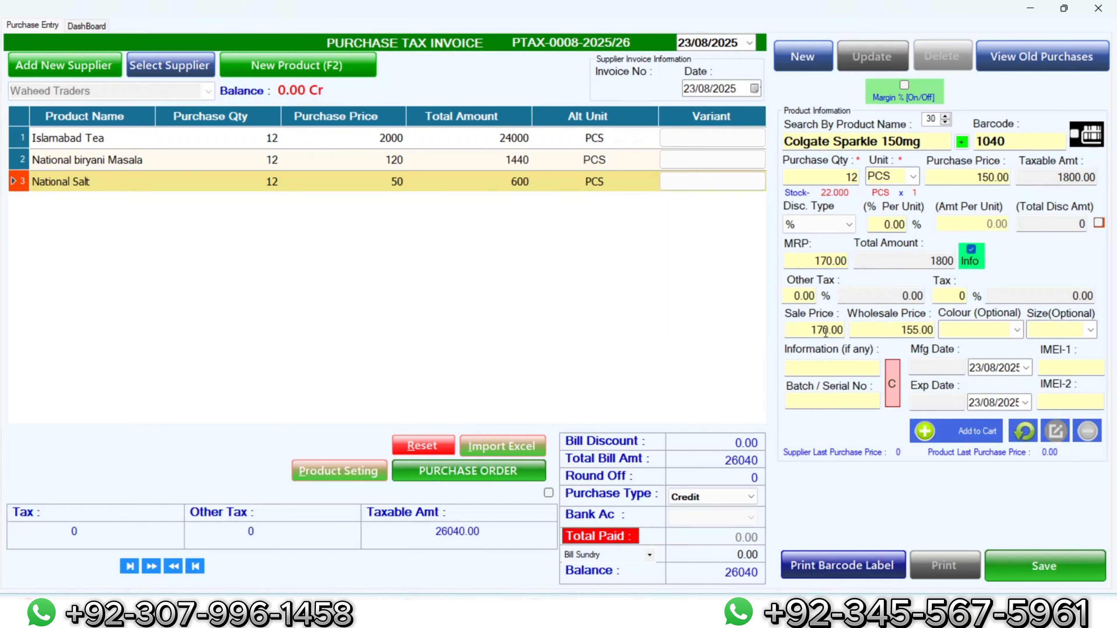
{"action": "left_click", "coordinate": [963, 431]}
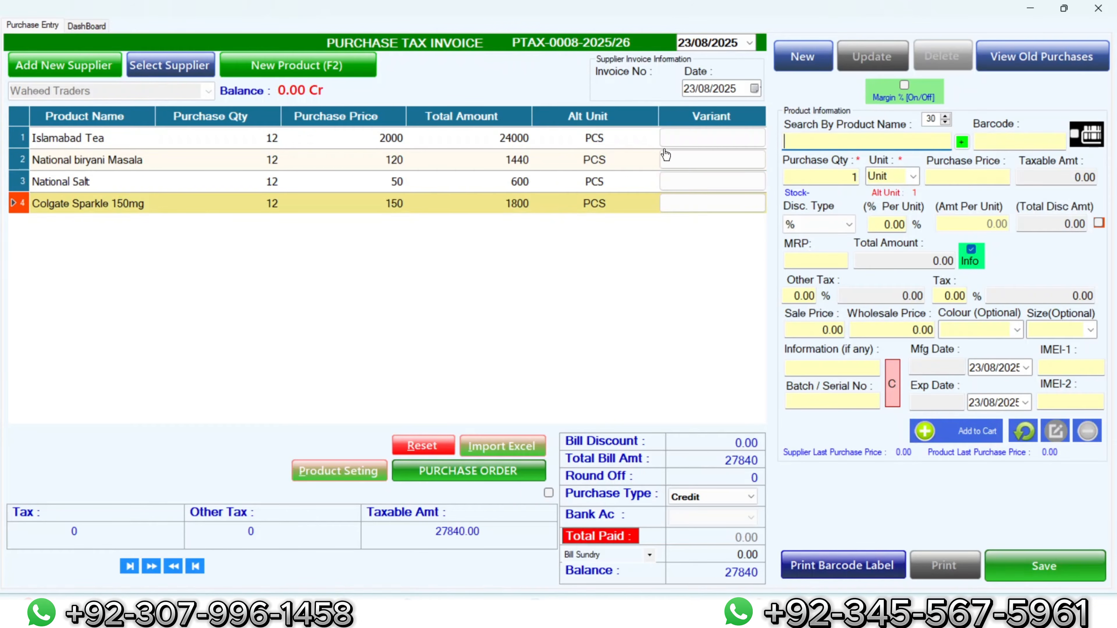
Step: Enter invoice number Inv-2025, save the purchase invoice, and close the purchase window
{"action": "left_click", "coordinate": [605, 93]}
{"action": "type", "text": "Inv"}
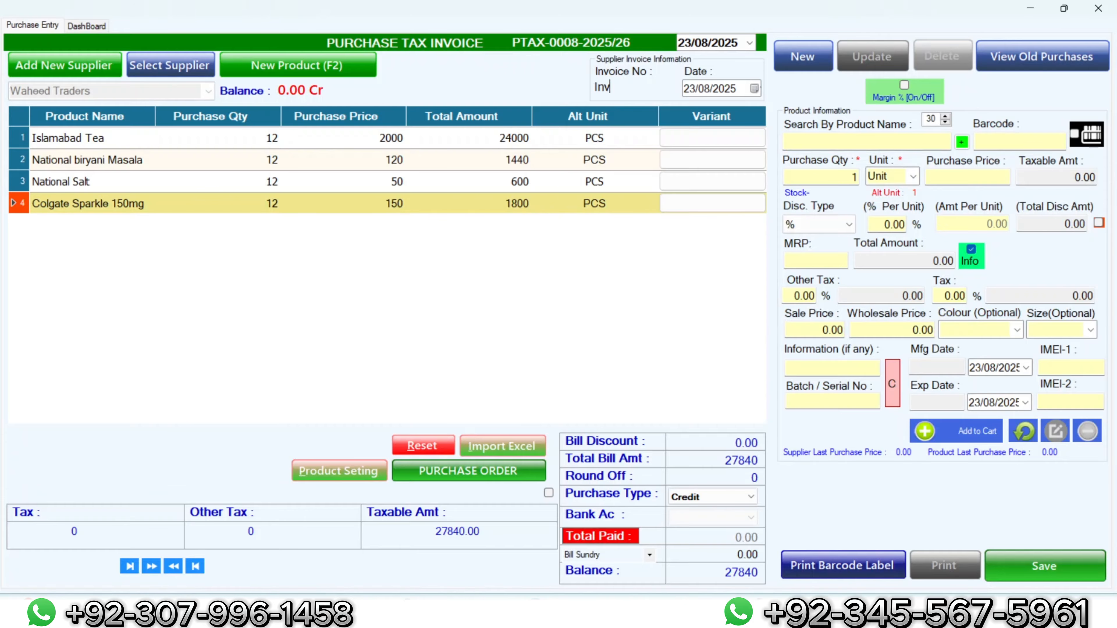
{"action": "type", "text": "-2025"}
{"action": "left_click", "coordinate": [1042, 568]}
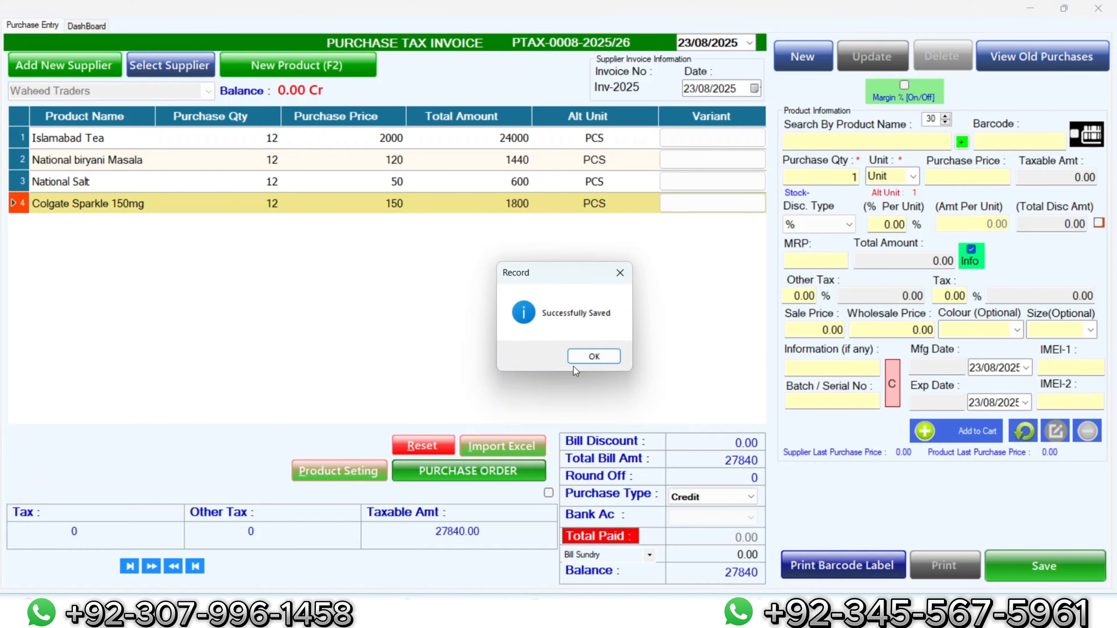
{"action": "left_click", "coordinate": [579, 359]}
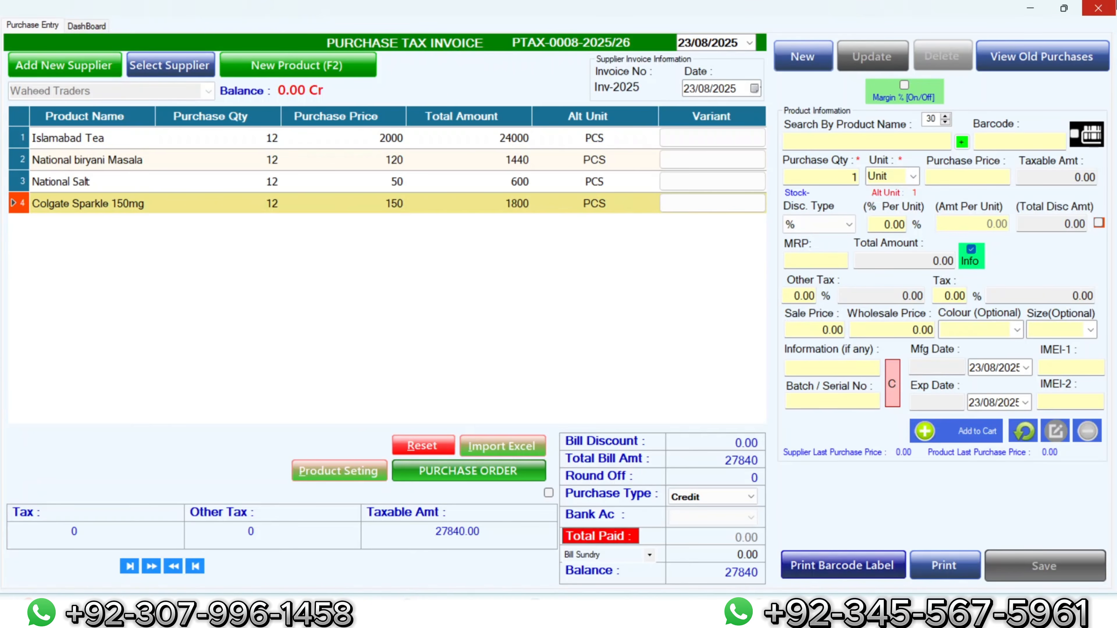
{"action": "left_click", "coordinate": [1098, 8]}
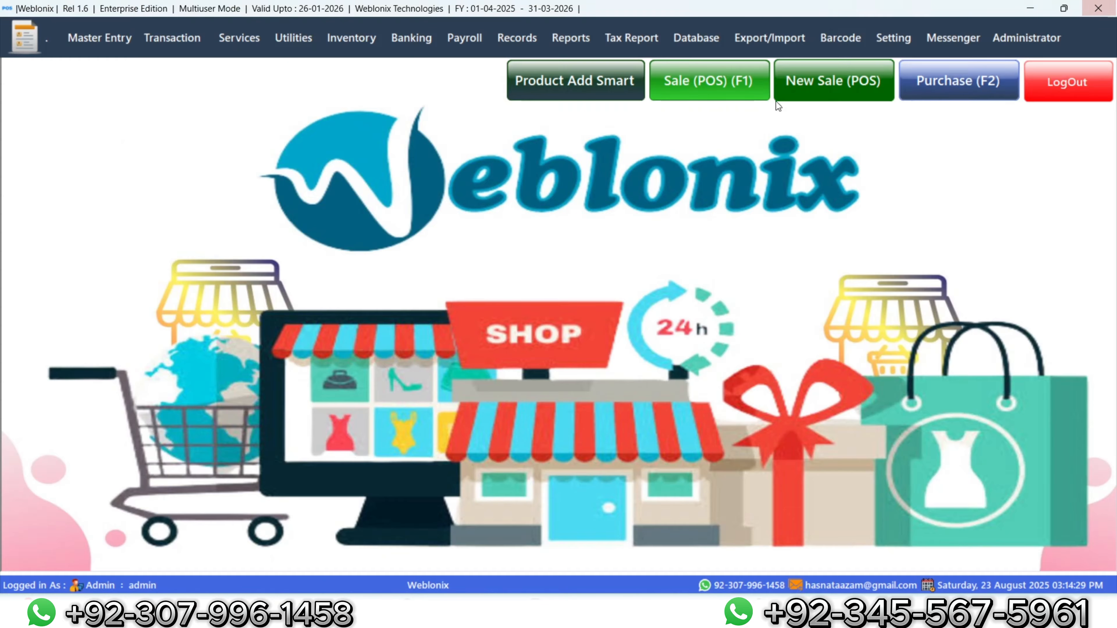
Step: Start a POS sale and add items by barcodes 1048, 1049 and 1050
{"action": "left_click", "coordinate": [728, 77]}
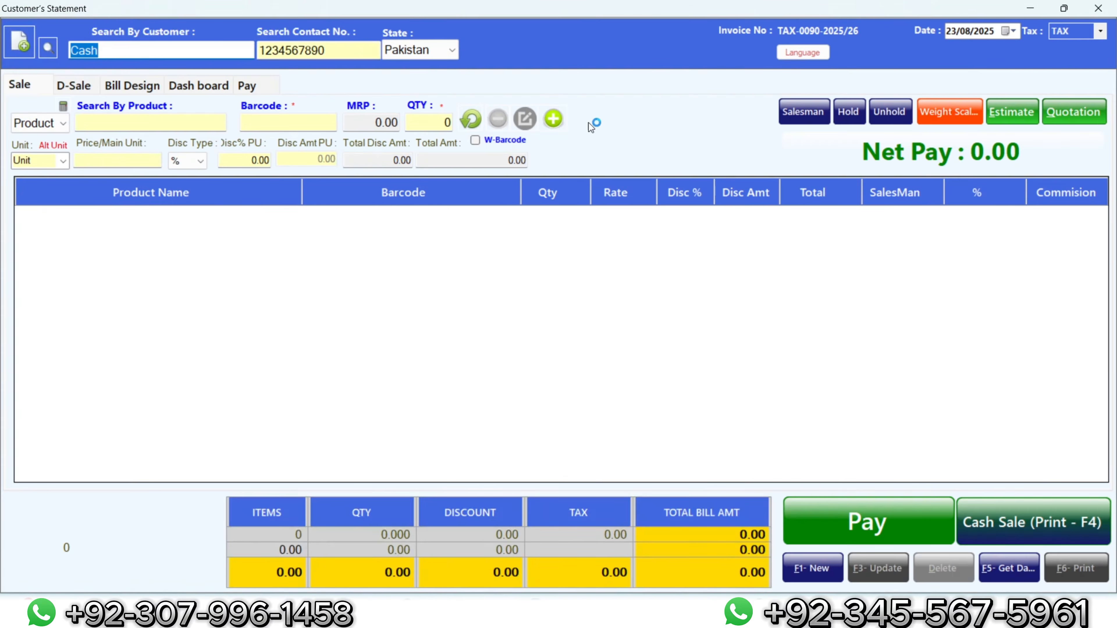
{"action": "left_click", "coordinate": [276, 129]}
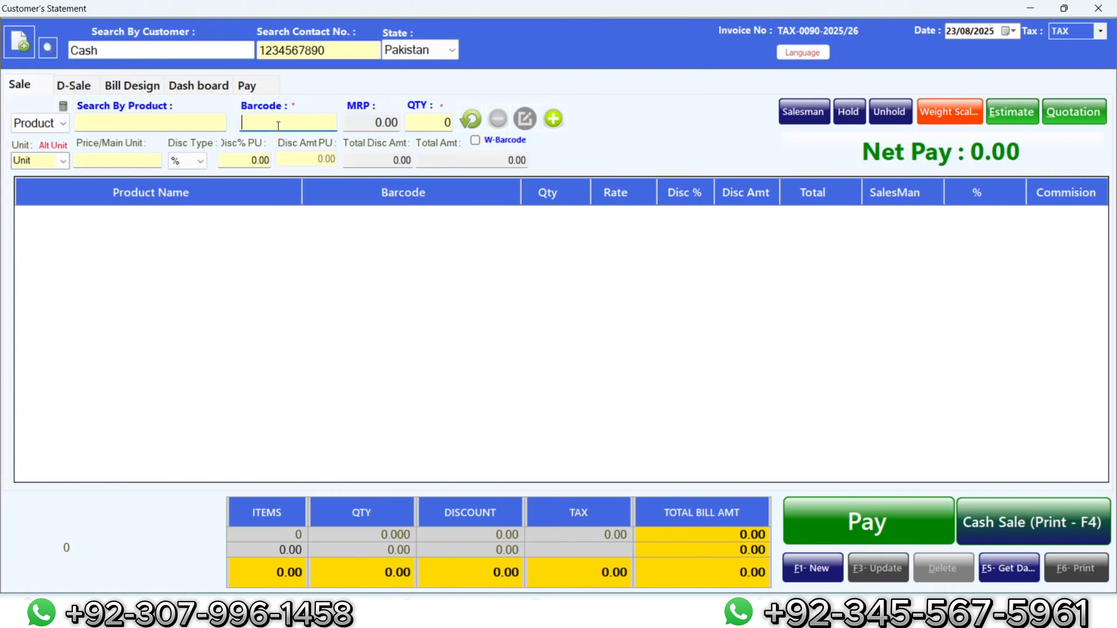
{"action": "type", "text": "1048"}
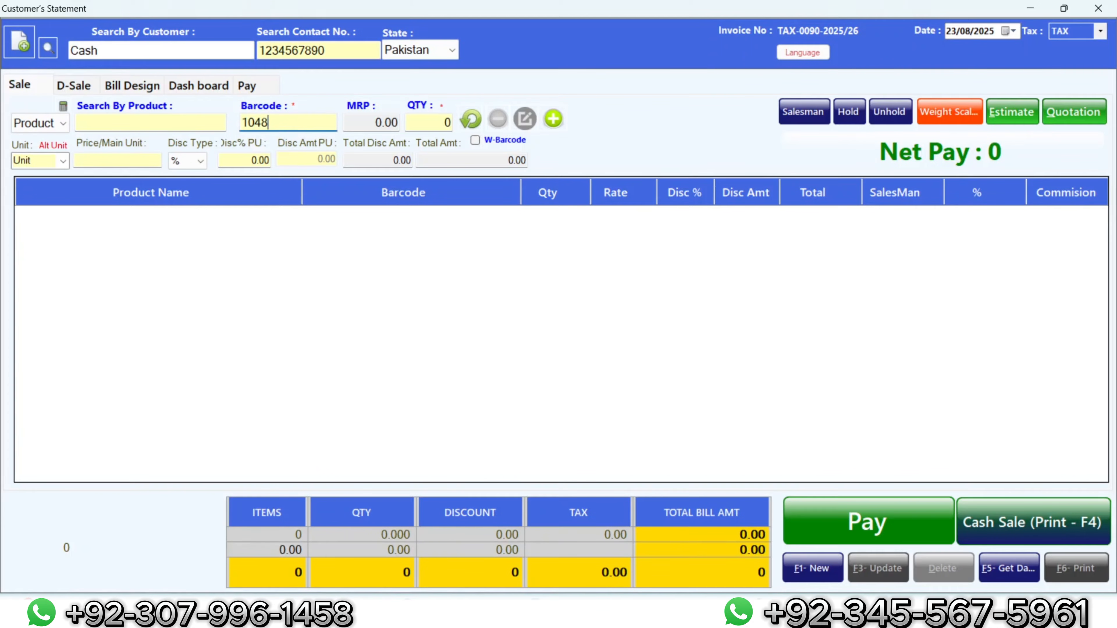
{"action": "key", "text": "Return"}
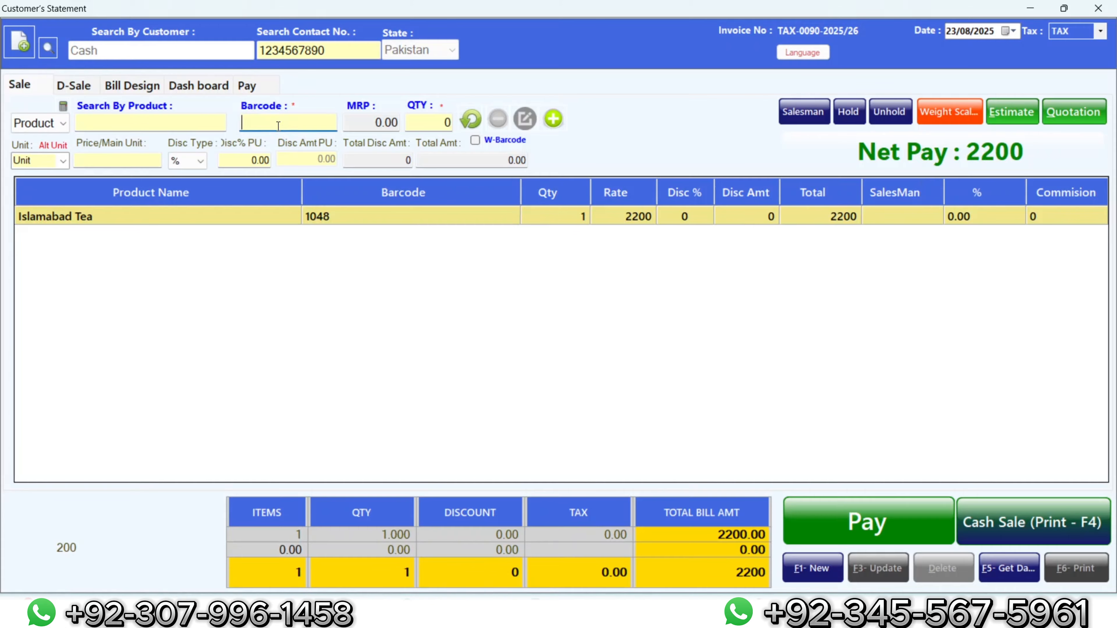
{"action": "type", "text": "10473"}
{"action": "key", "text": "BackSpace"}
{"action": "key", "text": "Return"}
{"action": "key", "text": "Return"}
{"action": "key", "text": "BackSpace"}
{"action": "type", "text": "9"}
{"action": "key", "text": "Return"}
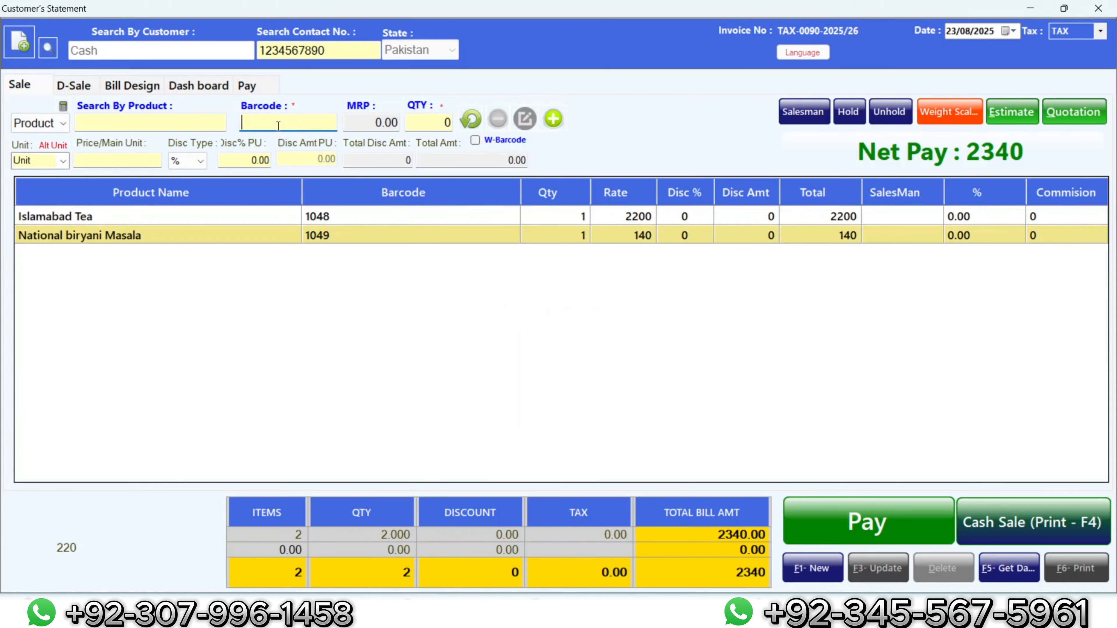
{"action": "type", "text": "1050"}
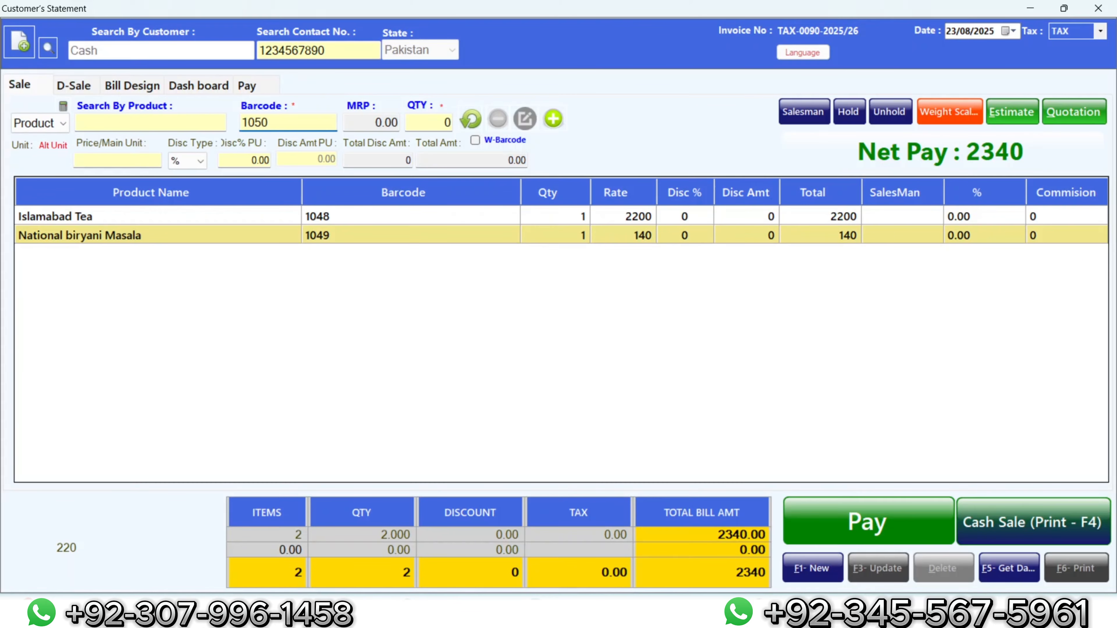
{"action": "key", "text": "Return"}
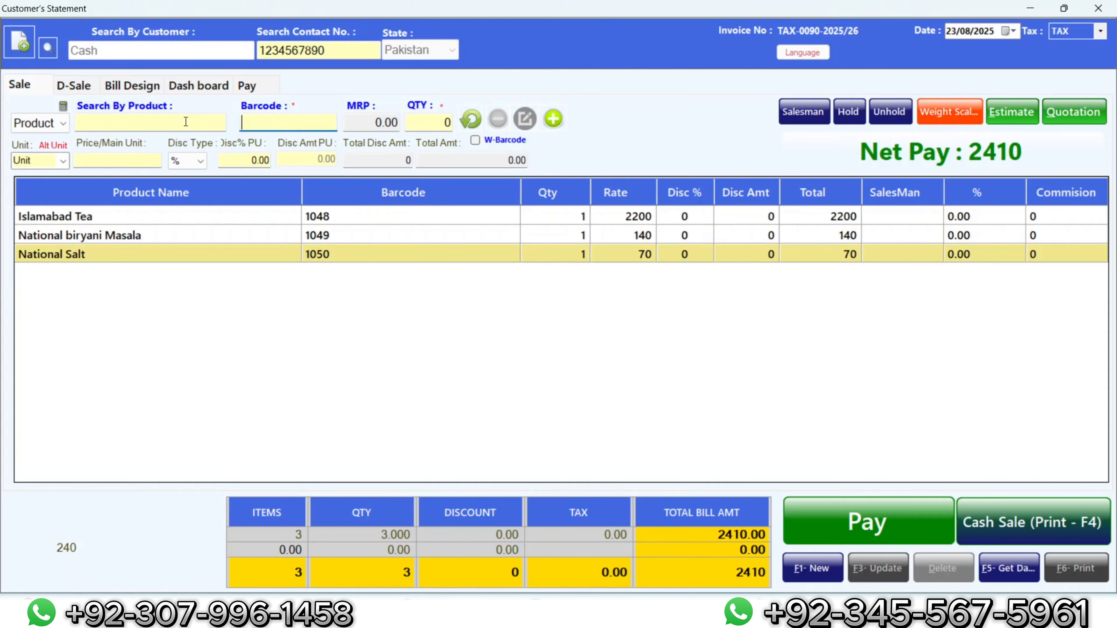
Step: Add Colgate Sparkle 150mg by name search and complete the cash sale at 2580
{"action": "left_click", "coordinate": [186, 122]}
{"action": "type", "text": "co"}
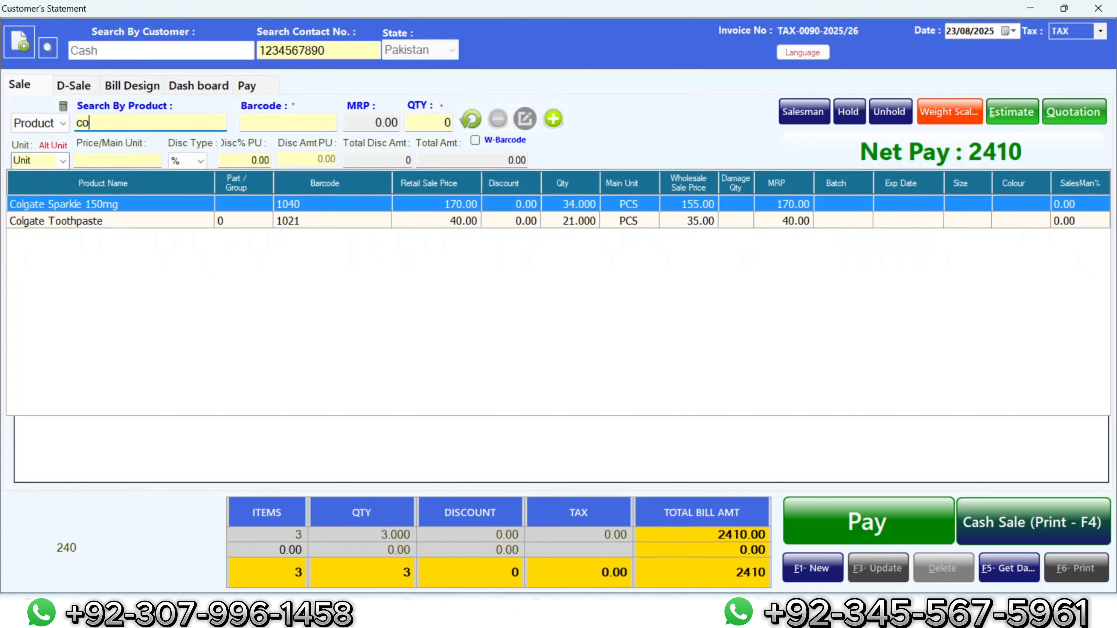
{"action": "key", "text": "Return"}
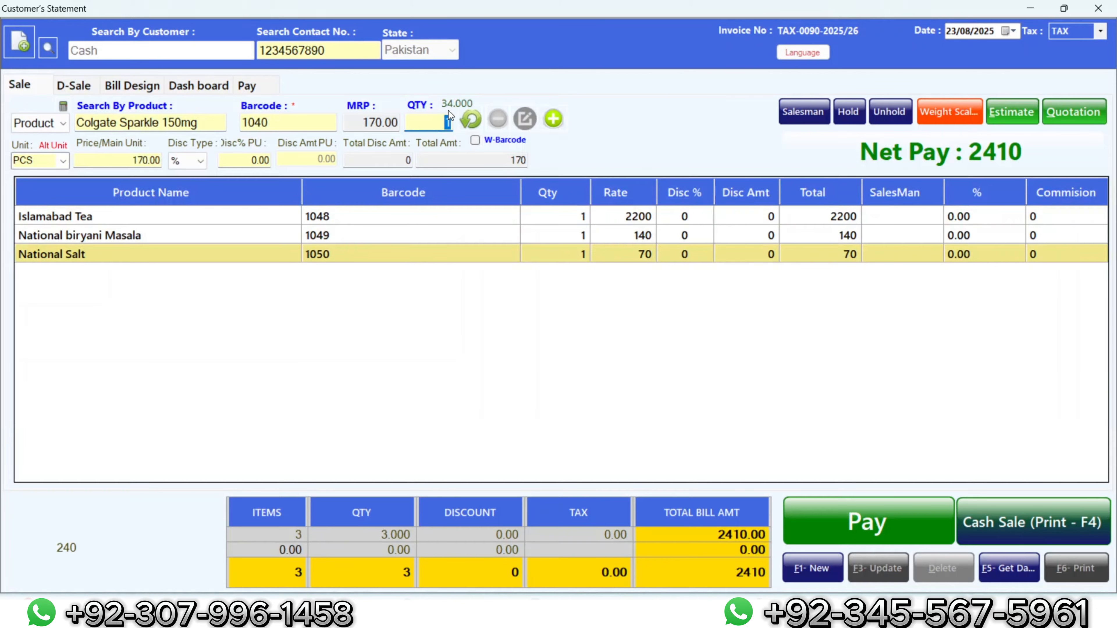
{"action": "left_click", "coordinate": [553, 120]}
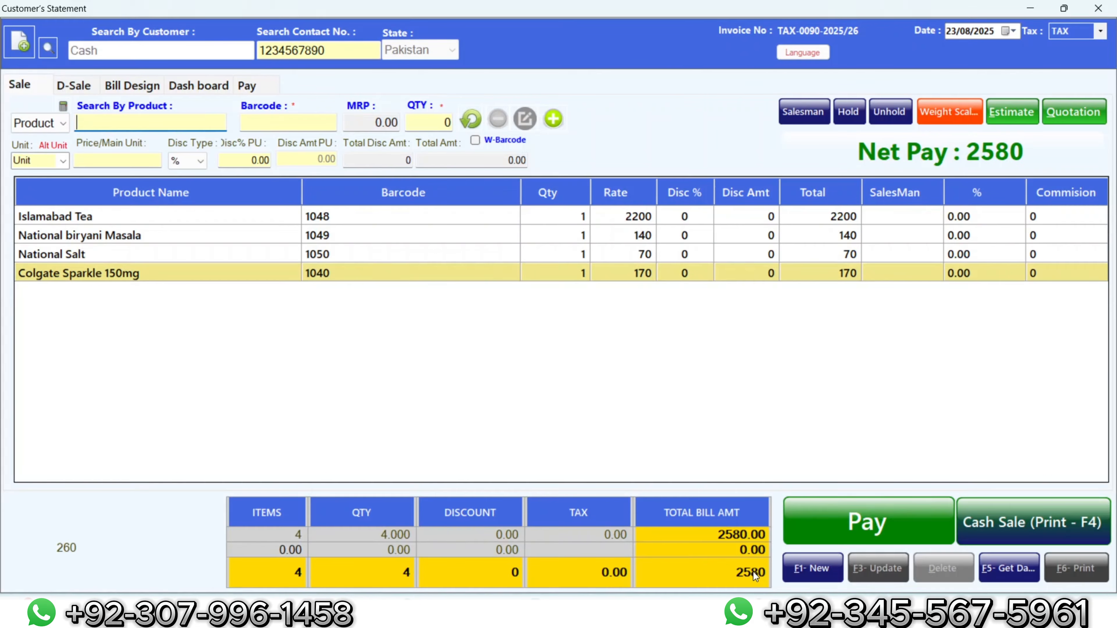
{"action": "left_click", "coordinate": [1041, 525]}
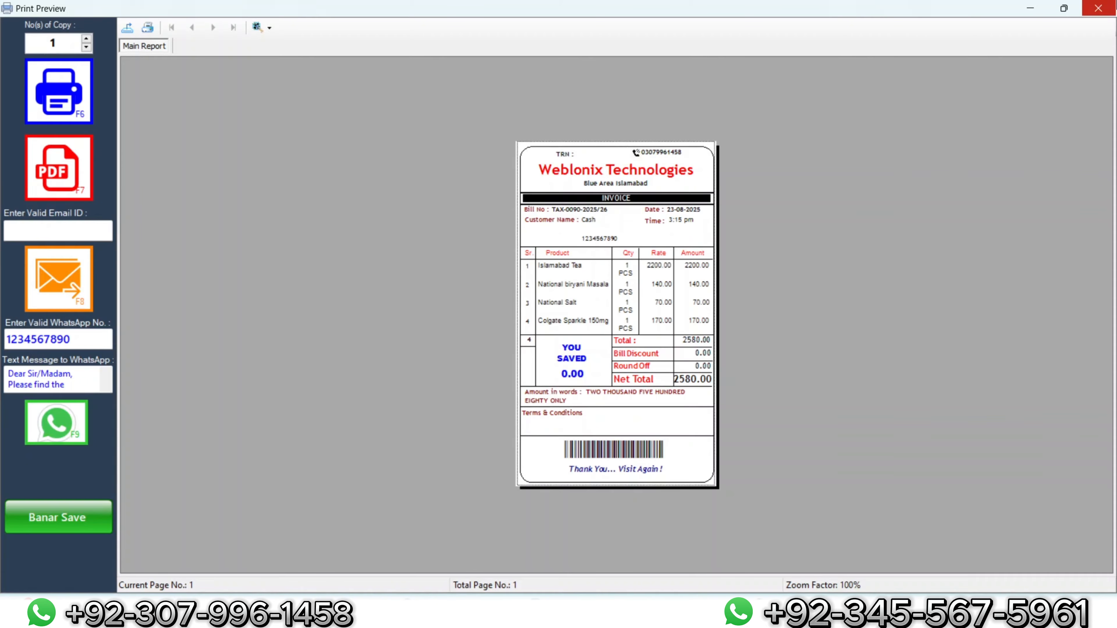
Step: Close the receipt preview for the 2580 cash sale, then close the sale window
{"action": "left_click", "coordinate": [1098, 8]}
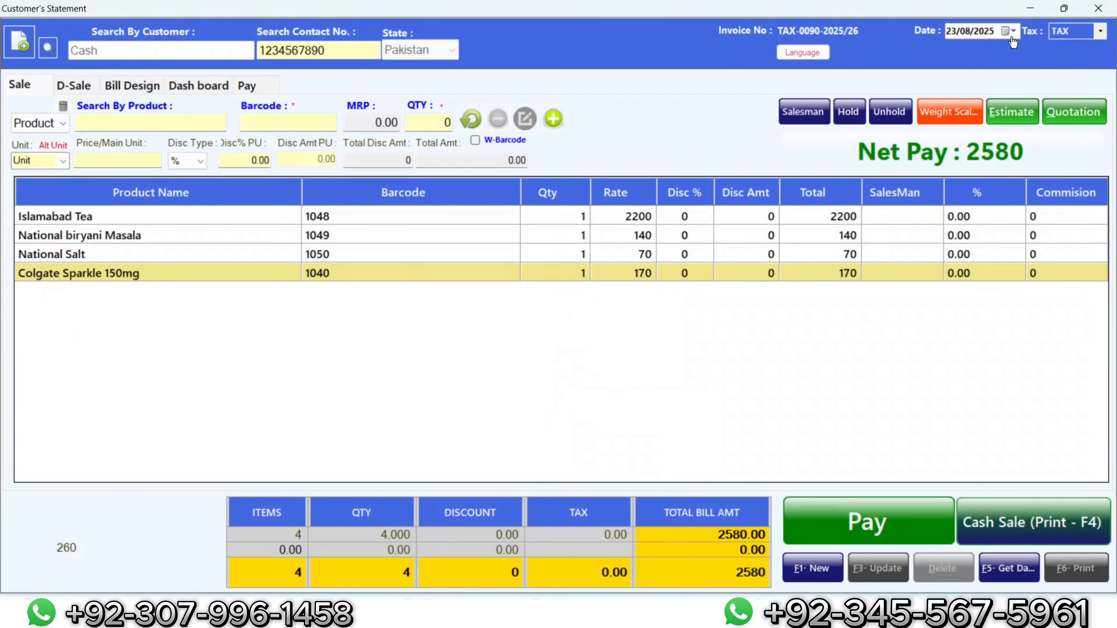
{"action": "left_click", "coordinate": [1098, 8]}
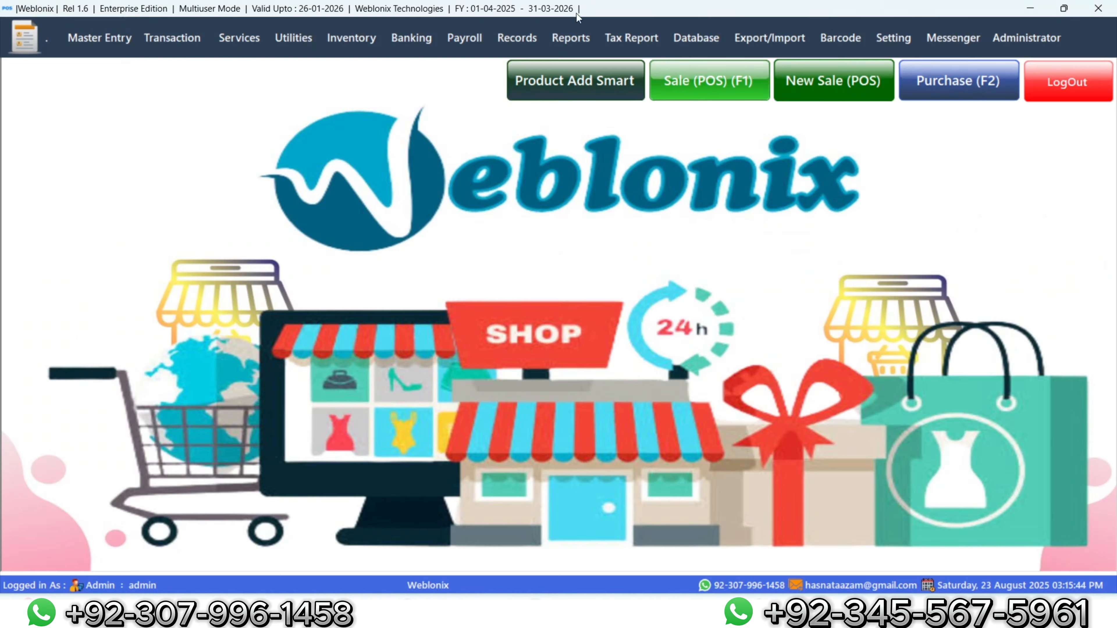
Step: Open the Stock In Hand report and load all stock records
{"action": "left_click", "coordinate": [517, 38]}
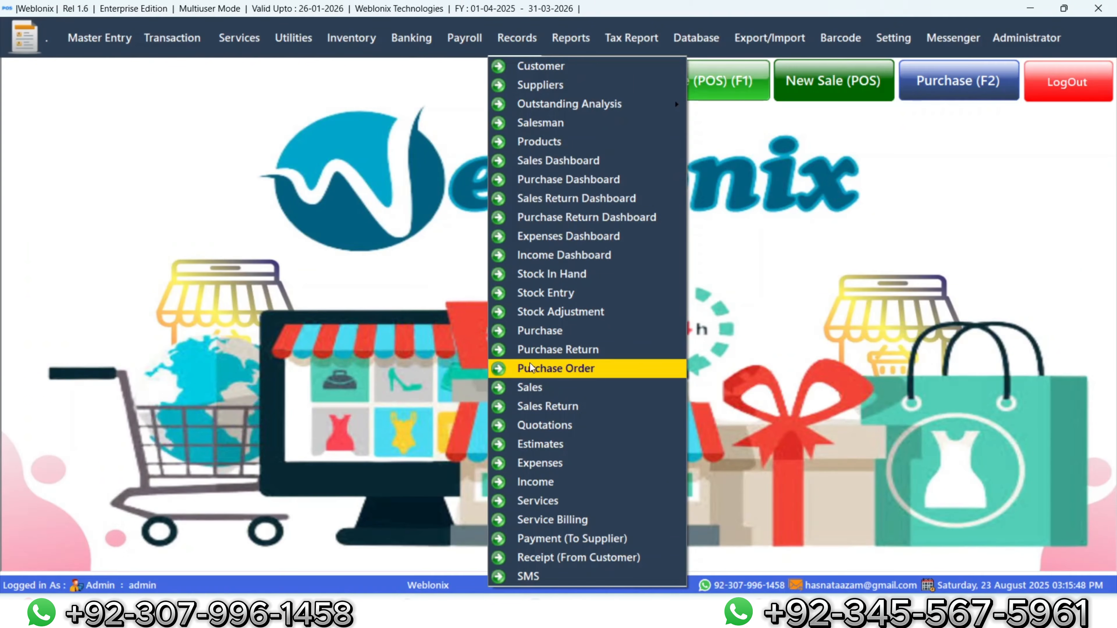
{"action": "left_click", "coordinate": [548, 276]}
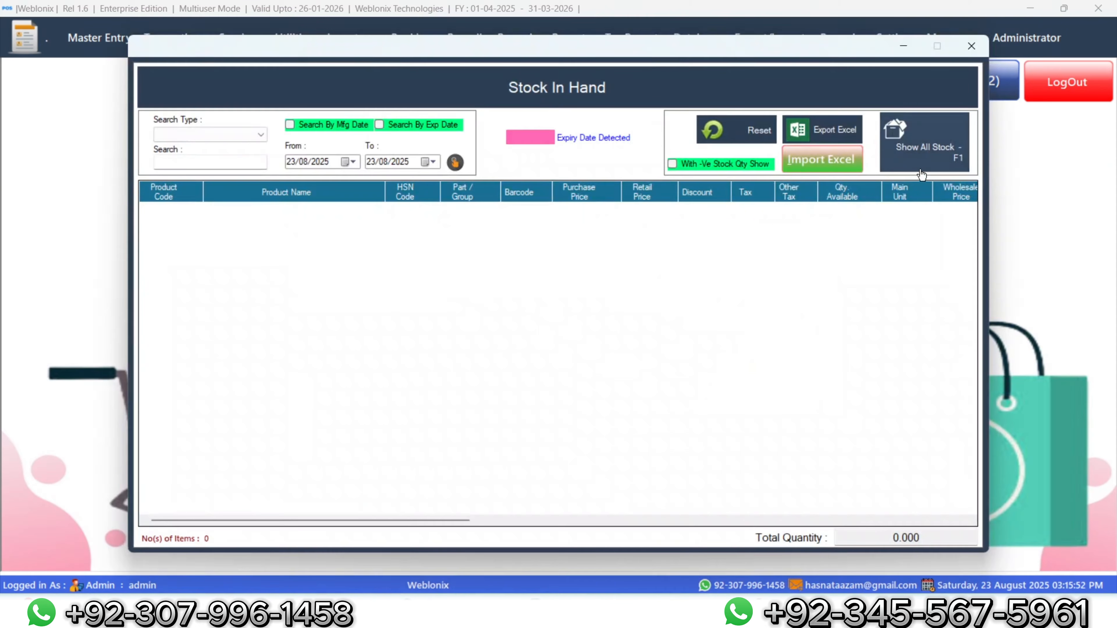
{"action": "left_click", "coordinate": [922, 157]}
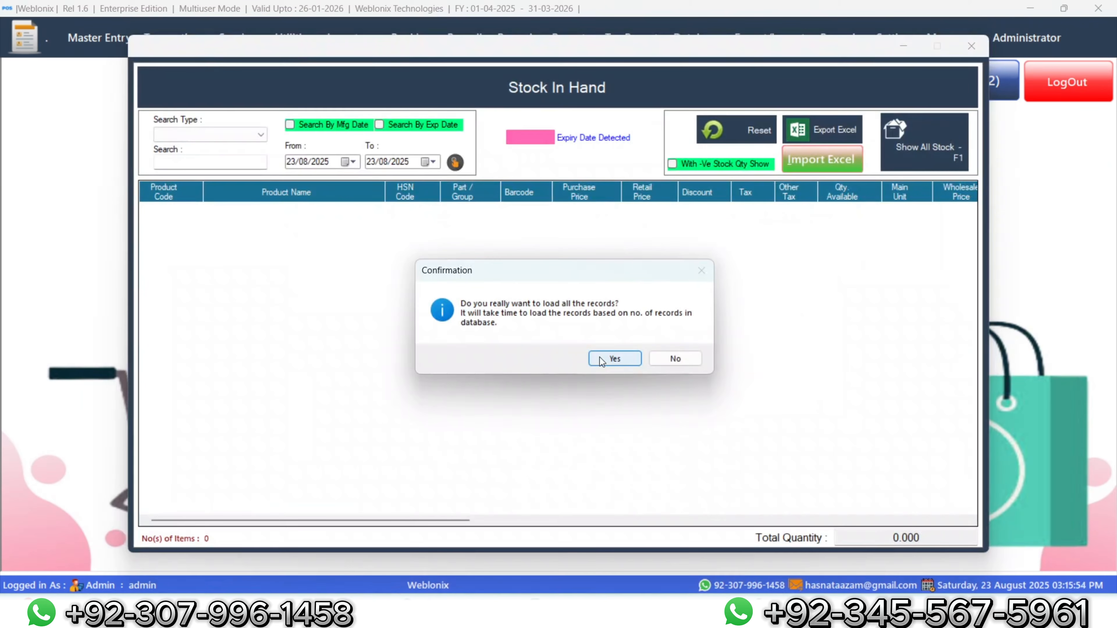
{"action": "left_click", "coordinate": [600, 358]}
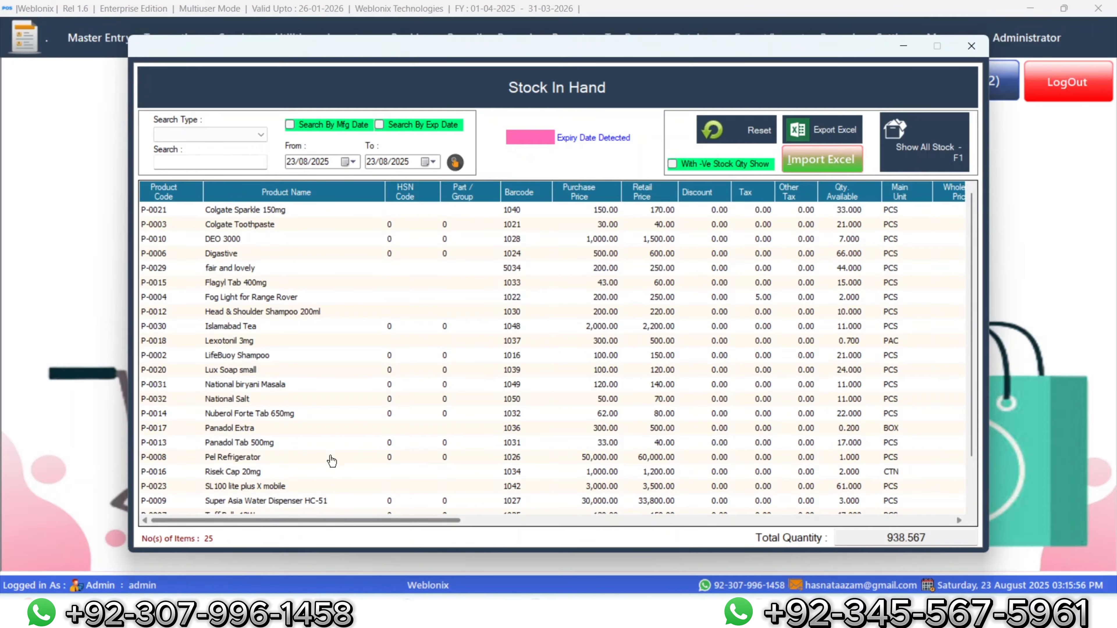
Step: Scroll the stock list and check National biryani Masala and National Salt quantities
{"action": "scroll", "coordinate": [332, 458], "scroll_direction": "down", "scroll_amount": 2}
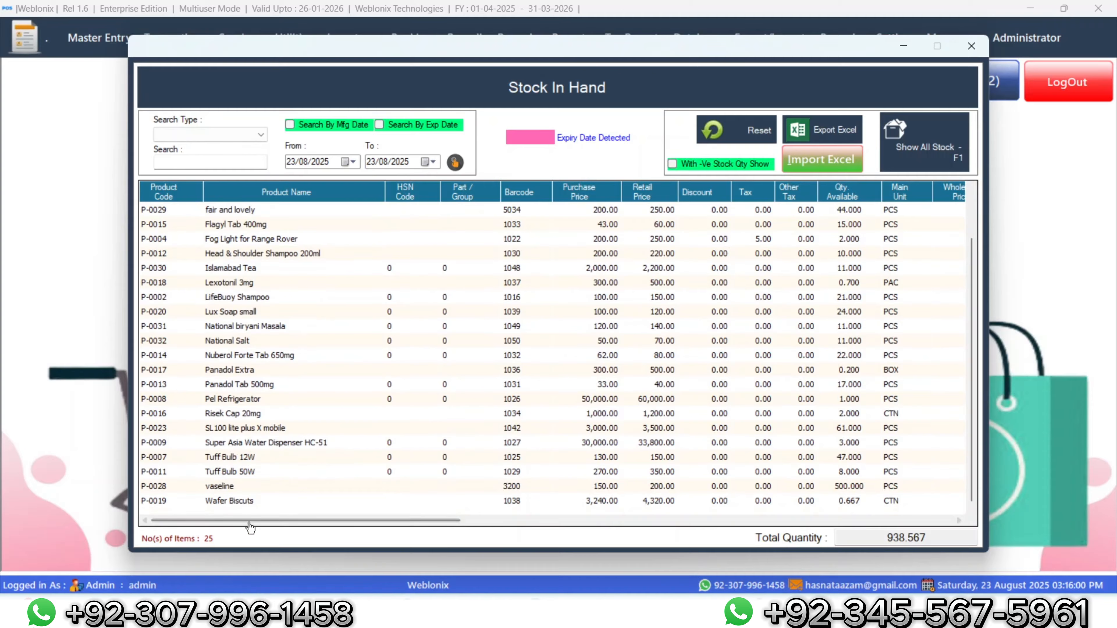
{"action": "scroll", "coordinate": [256, 502], "scroll_direction": "up", "scroll_amount": 1}
{"action": "scroll", "coordinate": [256, 502], "scroll_direction": "up", "scroll_amount": 1}
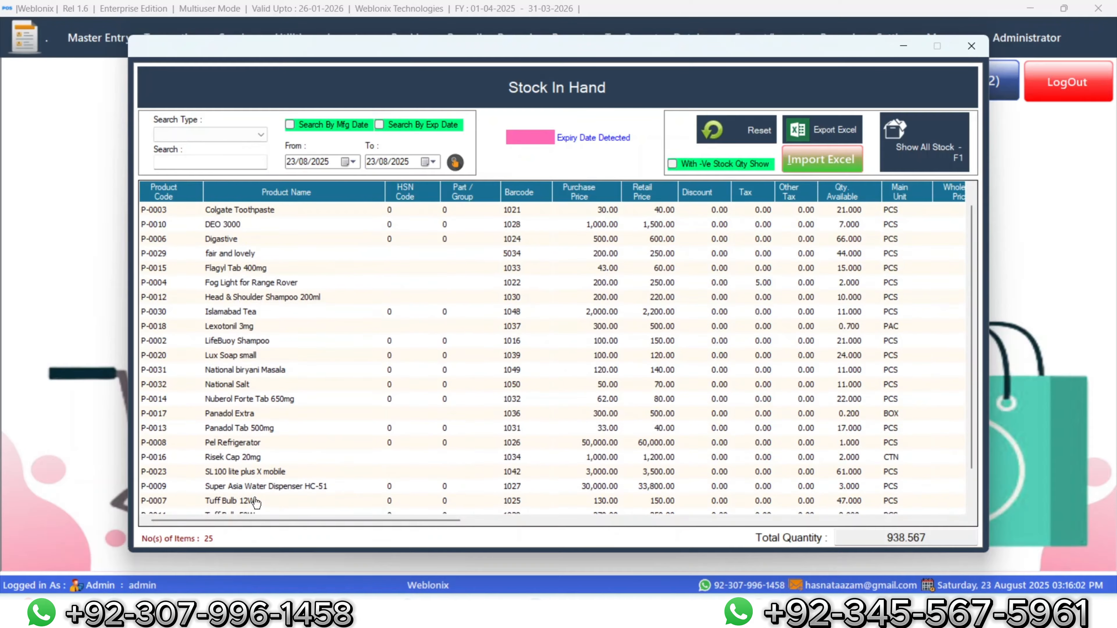
{"action": "left_click", "coordinate": [282, 371]}
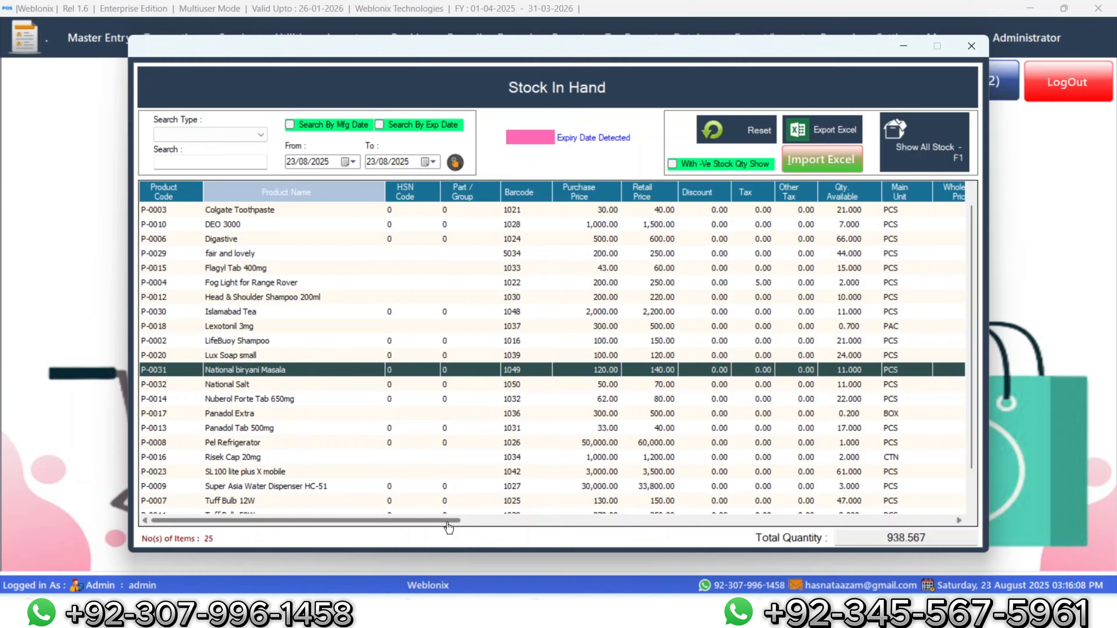
{"action": "left_click_drag", "start_coordinate": [448, 528], "coordinate": [456, 528]}
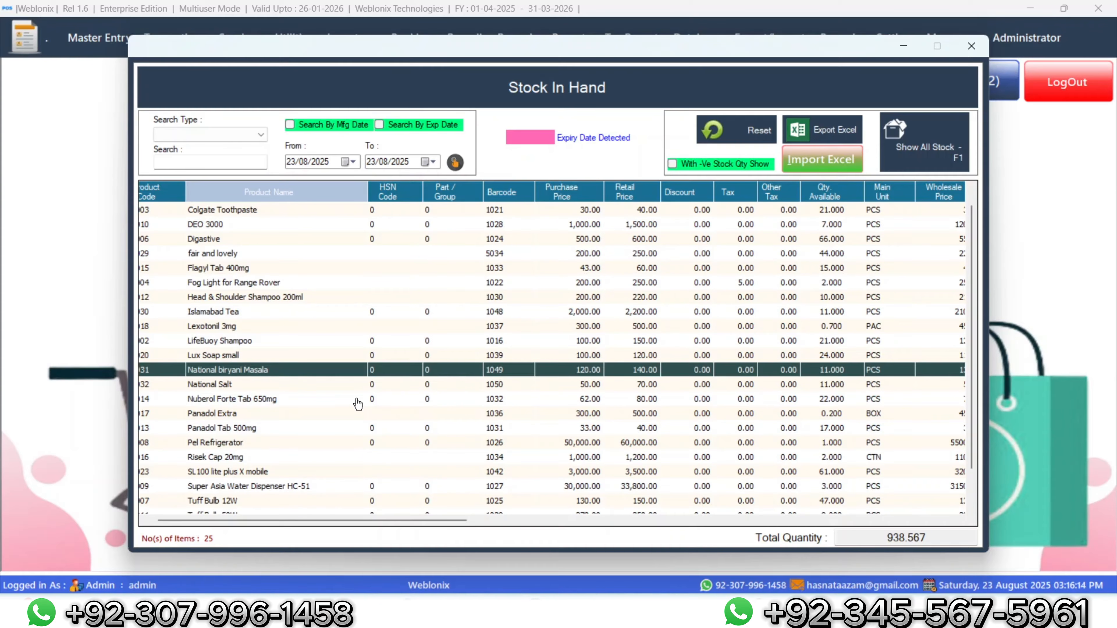
{"action": "left_click", "coordinate": [352, 384]}
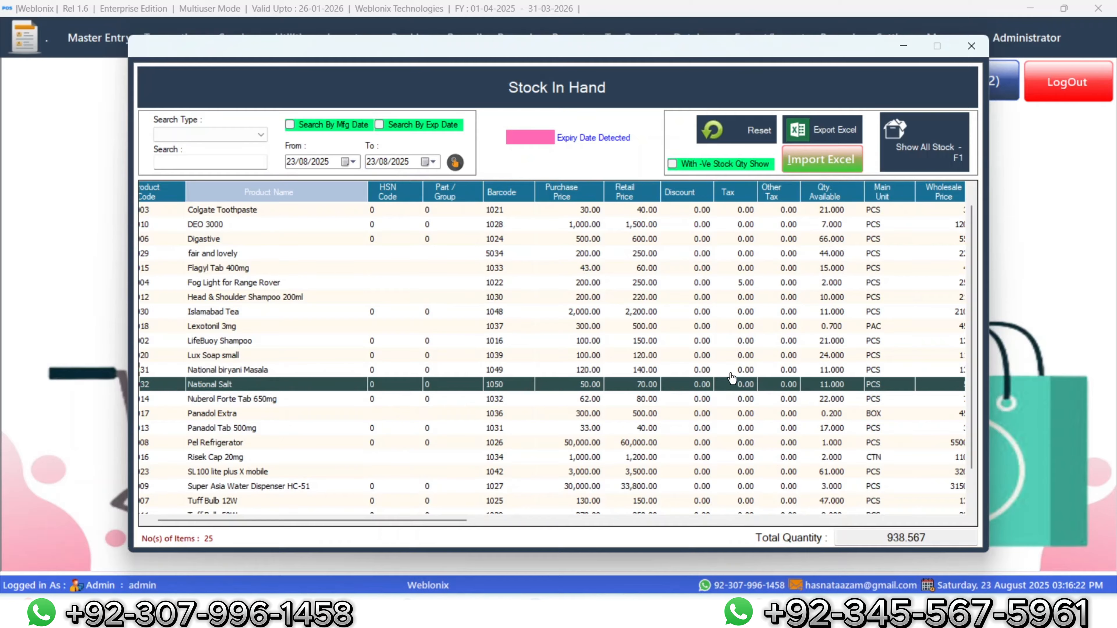
{"action": "scroll", "coordinate": [731, 377], "scroll_direction": "up", "scroll_amount": 1}
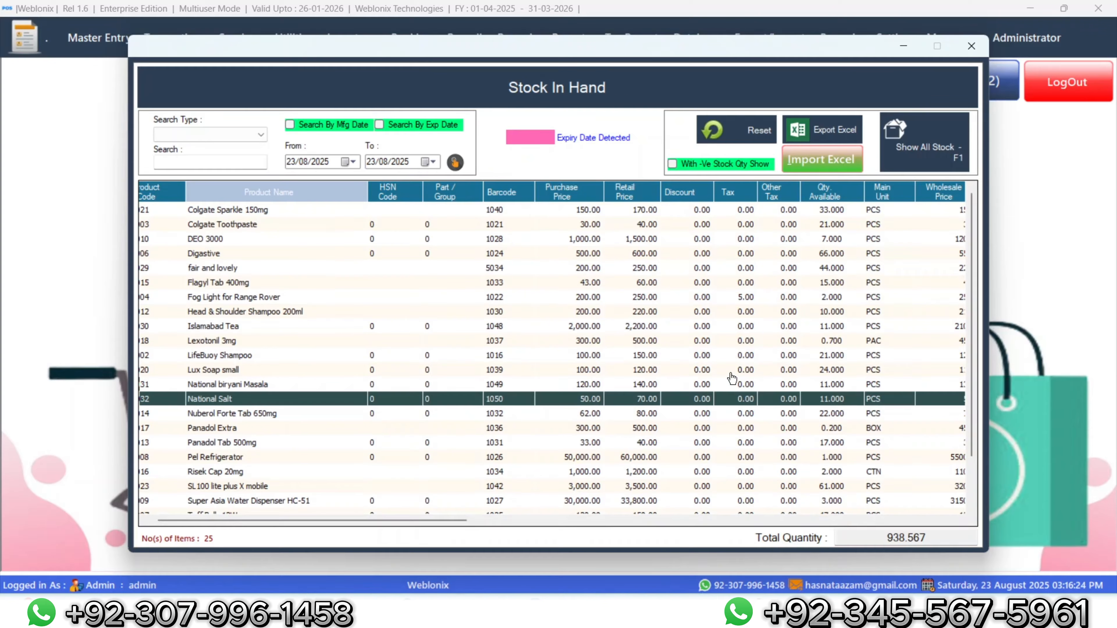
Step: Check the Colgate Sparkle 150mg quantity, scroll through the list, and close the report
{"action": "left_click", "coordinate": [265, 211]}
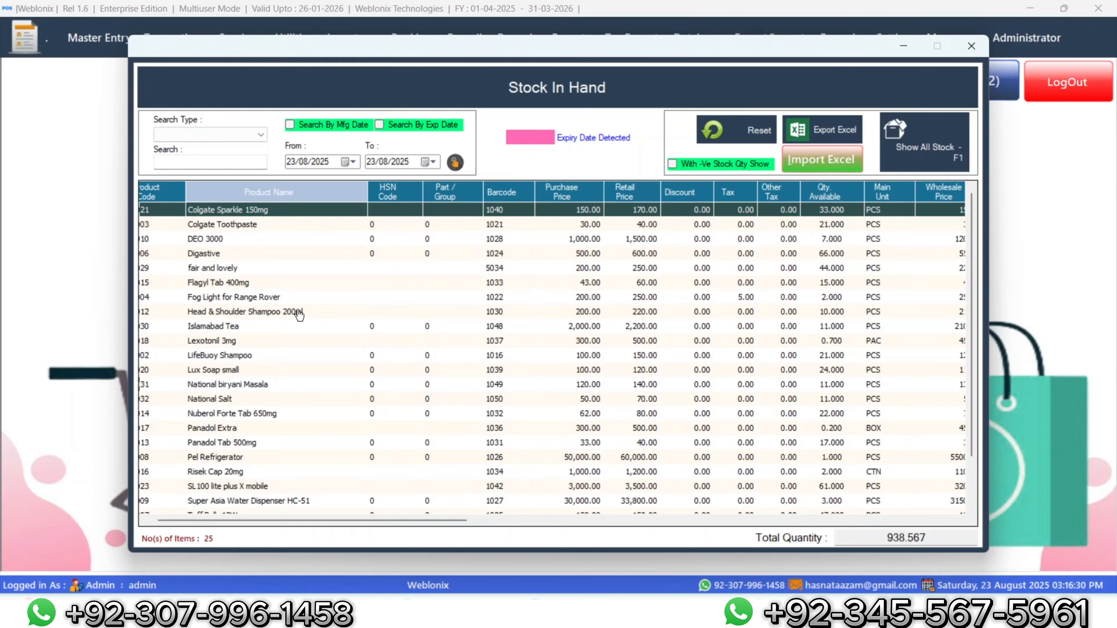
{"action": "scroll", "coordinate": [298, 315], "scroll_direction": "down", "scroll_amount": 2}
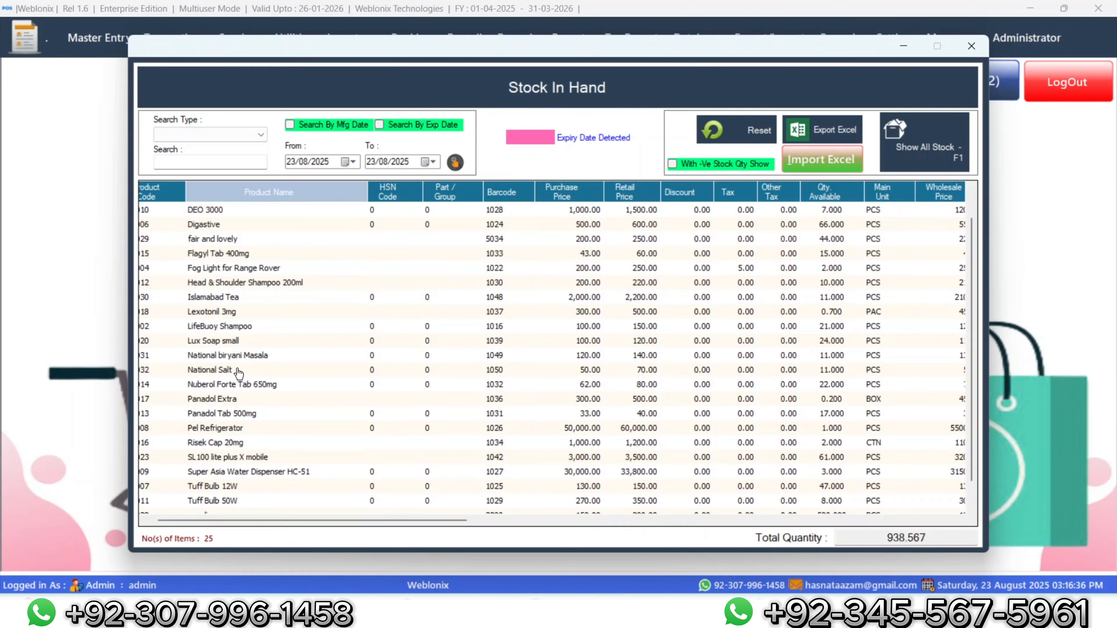
{"action": "scroll", "coordinate": [236, 407], "scroll_direction": "up", "scroll_amount": 1}
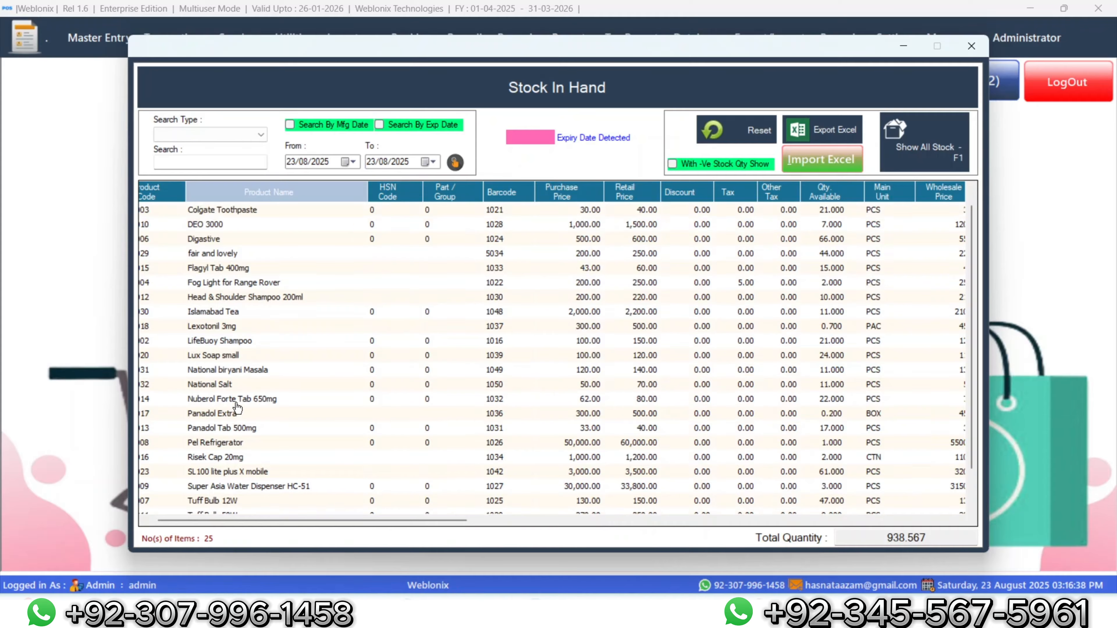
{"action": "scroll", "coordinate": [236, 408], "scroll_direction": "down", "scroll_amount": 1}
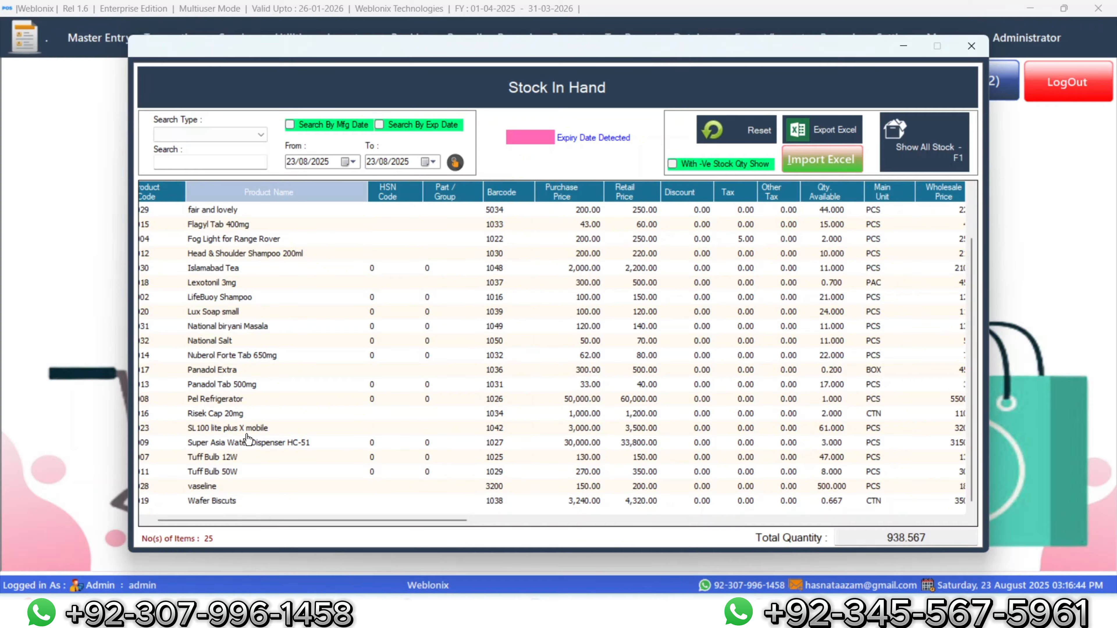
{"action": "scroll", "coordinate": [247, 438], "scroll_direction": "up", "scroll_amount": 2}
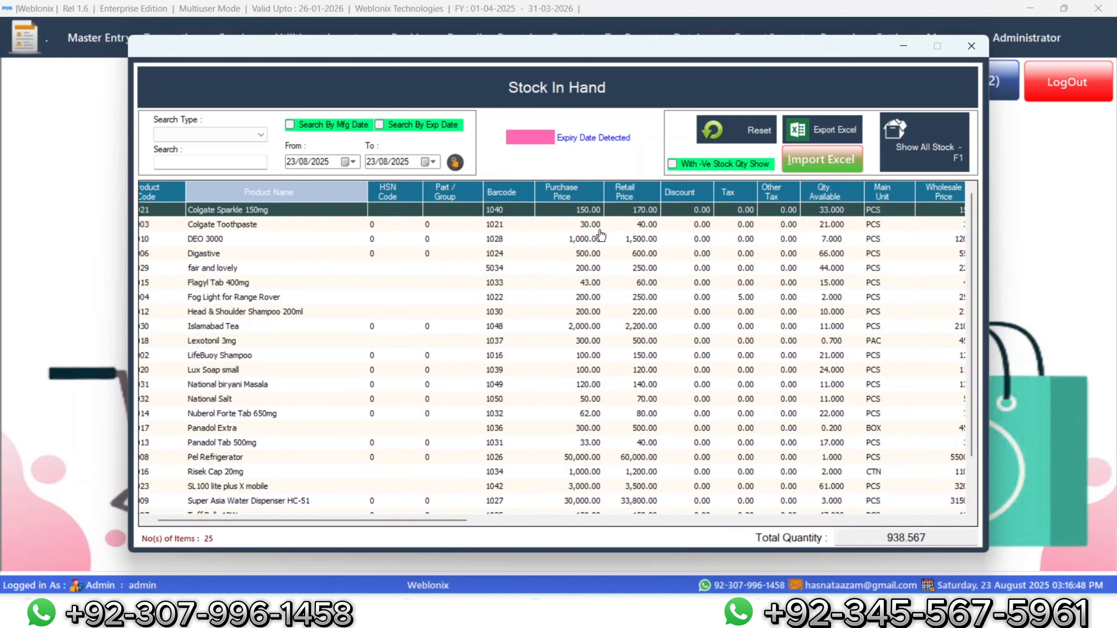
{"action": "left_click", "coordinate": [960, 45]}
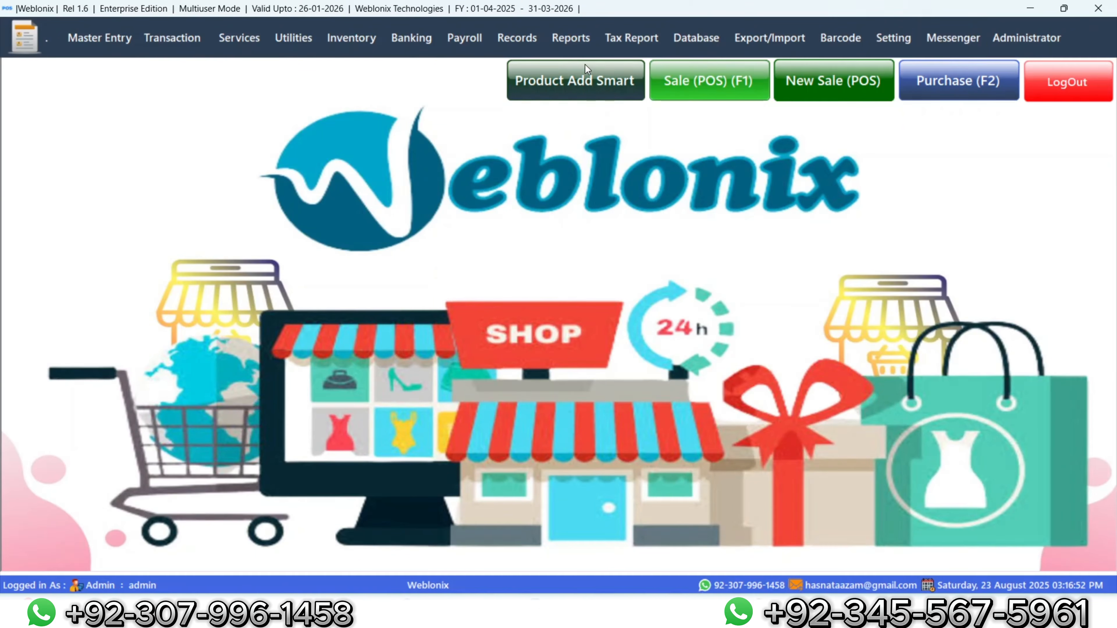
Step: Run Summary Report-3 of sales from 23/08/2025 and close the preview showing one 2,580.00 invoice
{"action": "left_click", "coordinate": [570, 38]}
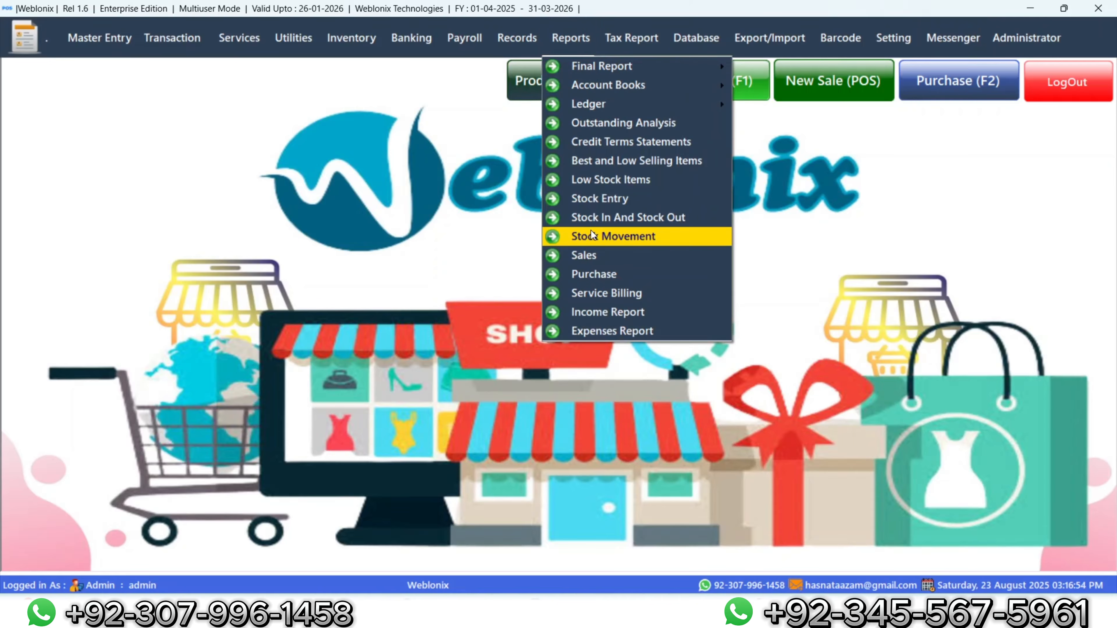
{"action": "left_click", "coordinate": [591, 254]}
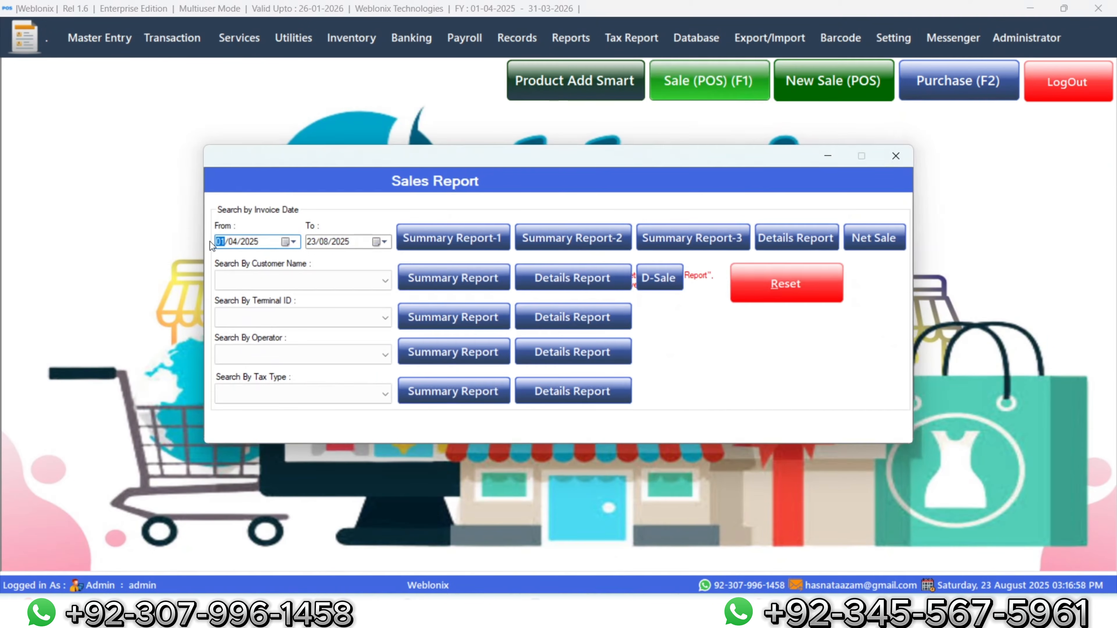
{"action": "type", "text": "23"}
{"action": "left_click", "coordinate": [234, 242]}
{"action": "type", "text": "08"}
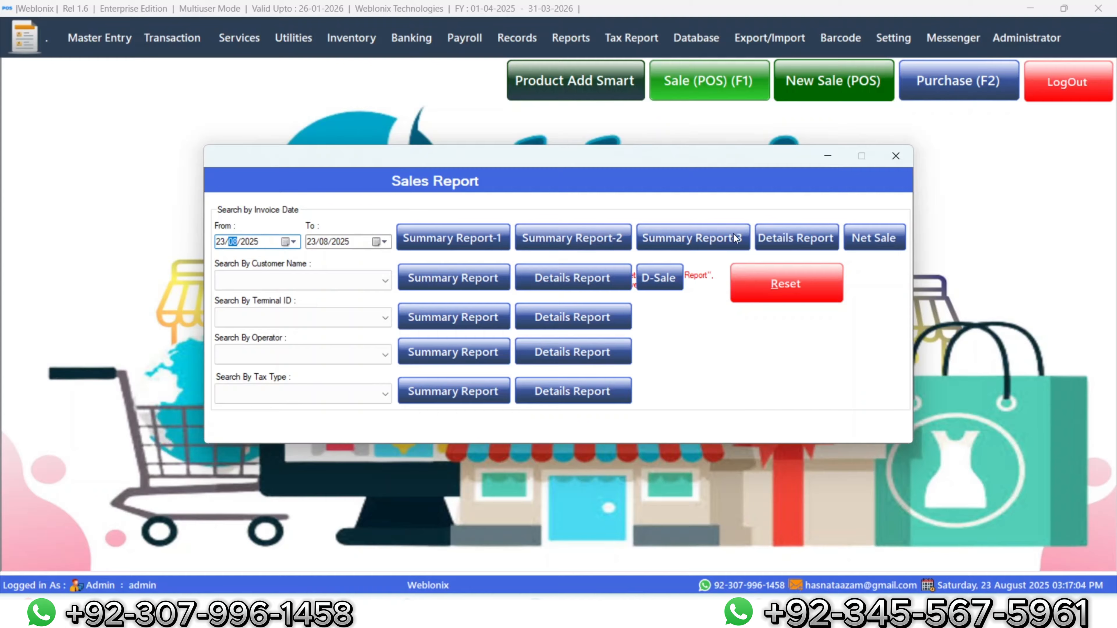
{"action": "left_click", "coordinate": [733, 238]}
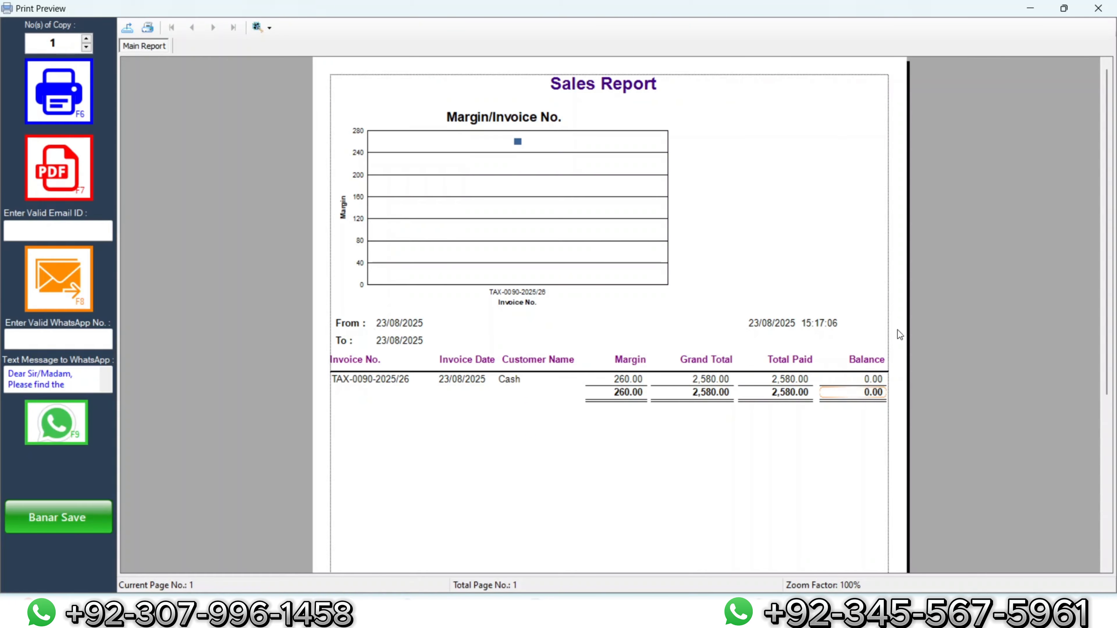
{"action": "left_click", "coordinate": [1099, 8]}
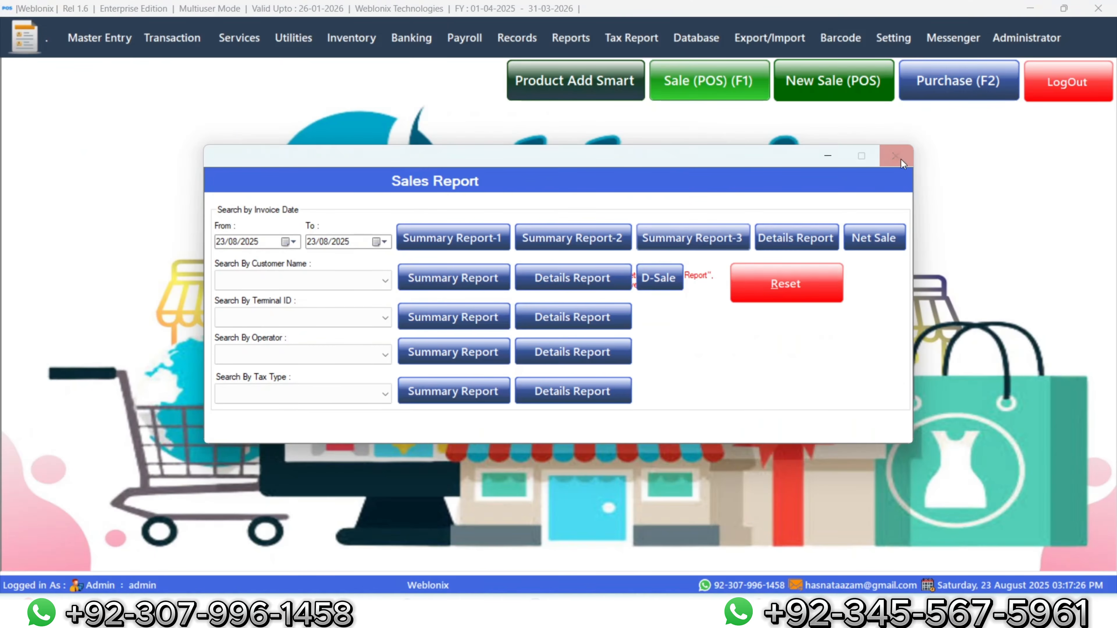
Step: Close the Sales Report, then browse the GENERAL and Masalas categories in POS New and close it
{"action": "left_click", "coordinate": [904, 157]}
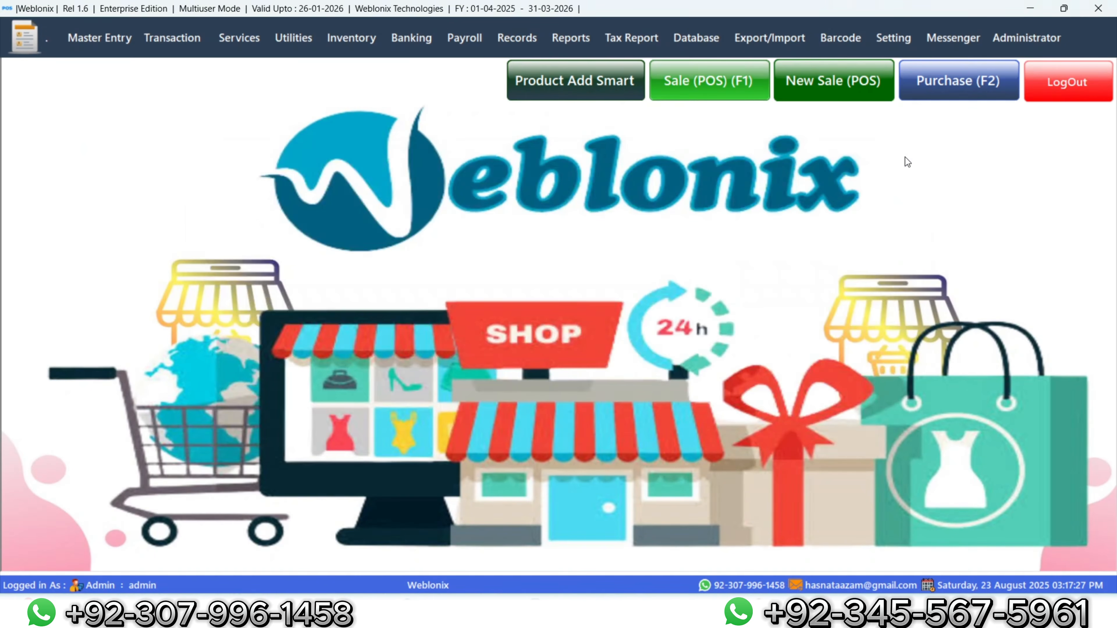
{"action": "left_click", "coordinate": [846, 81]}
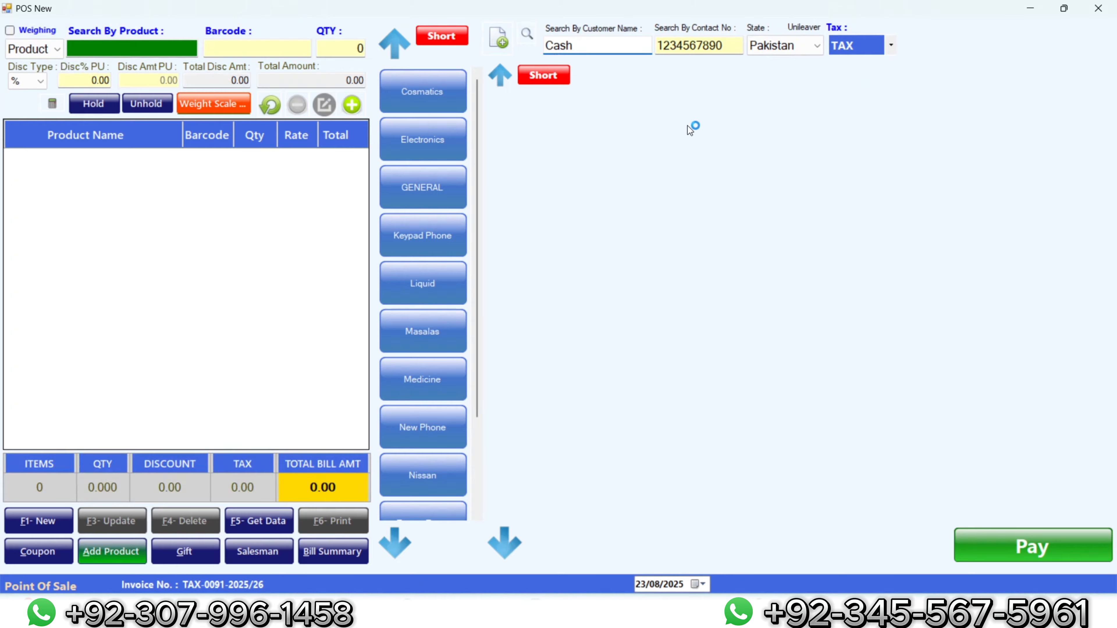
{"action": "left_click", "coordinate": [432, 187]}
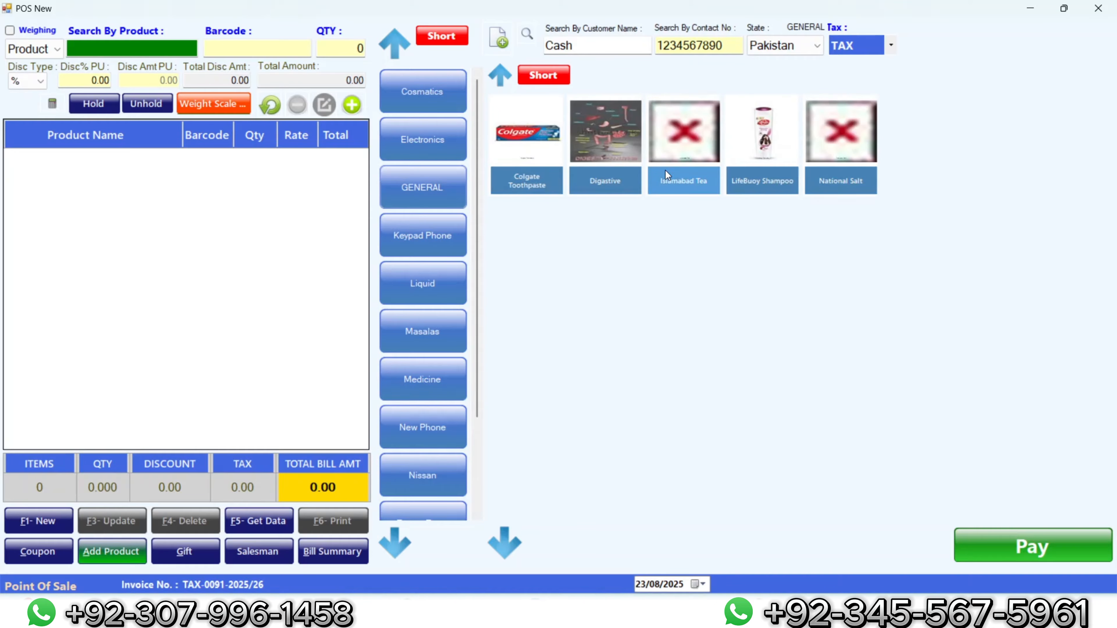
{"action": "left_click", "coordinate": [424, 332]}
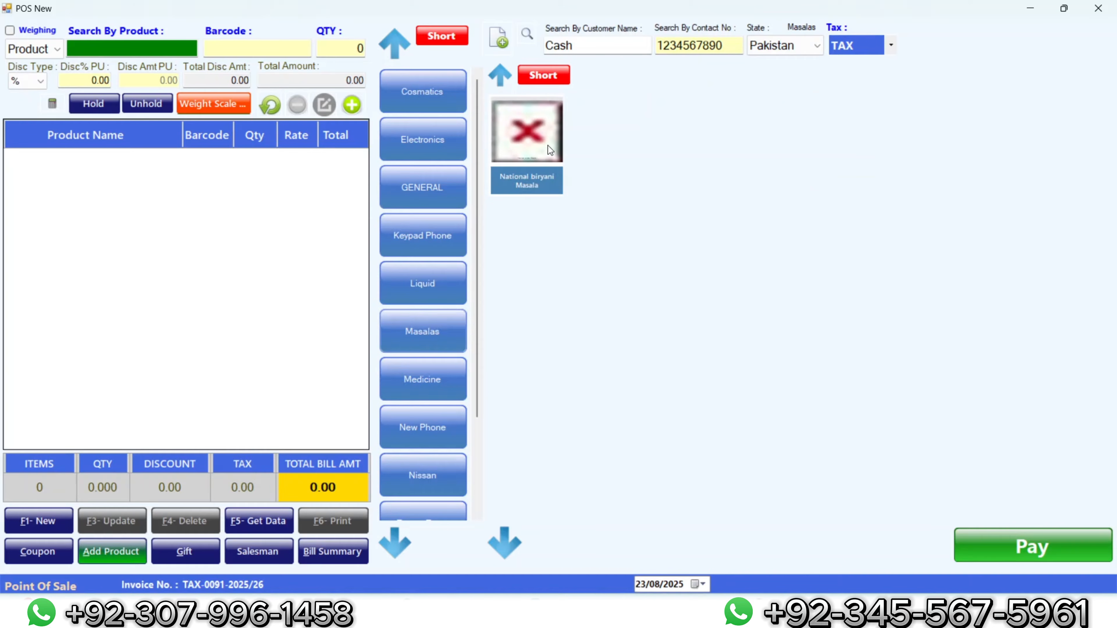
{"action": "left_click", "coordinate": [1099, 7]}
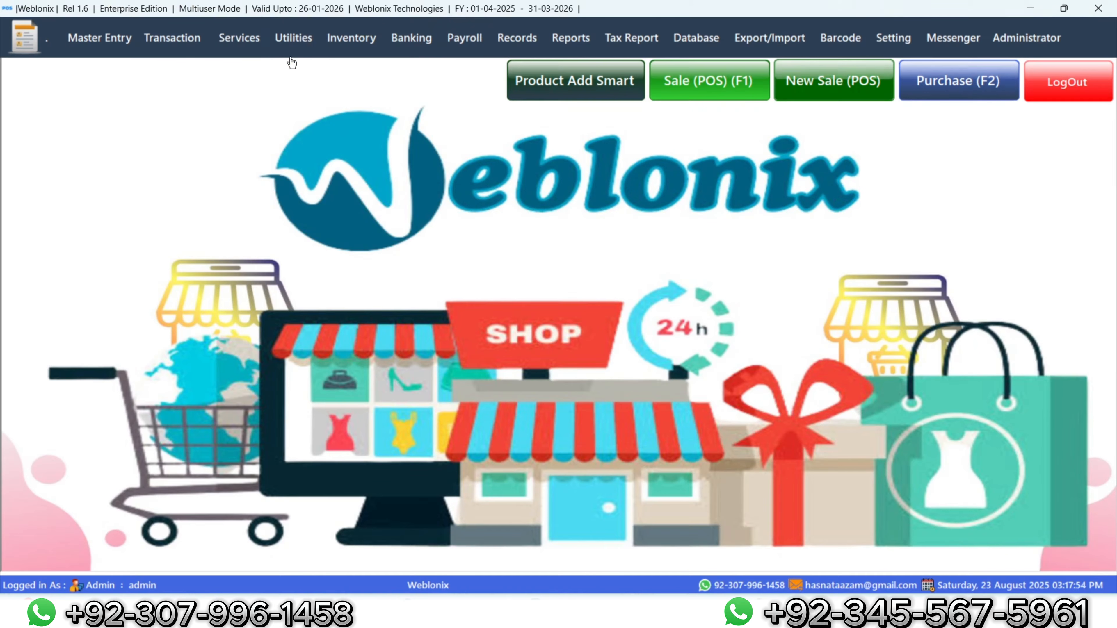
Step: Open Product Catalogue - cum - Image Update, list all products and mark them all
{"action": "left_click", "coordinate": [296, 46]}
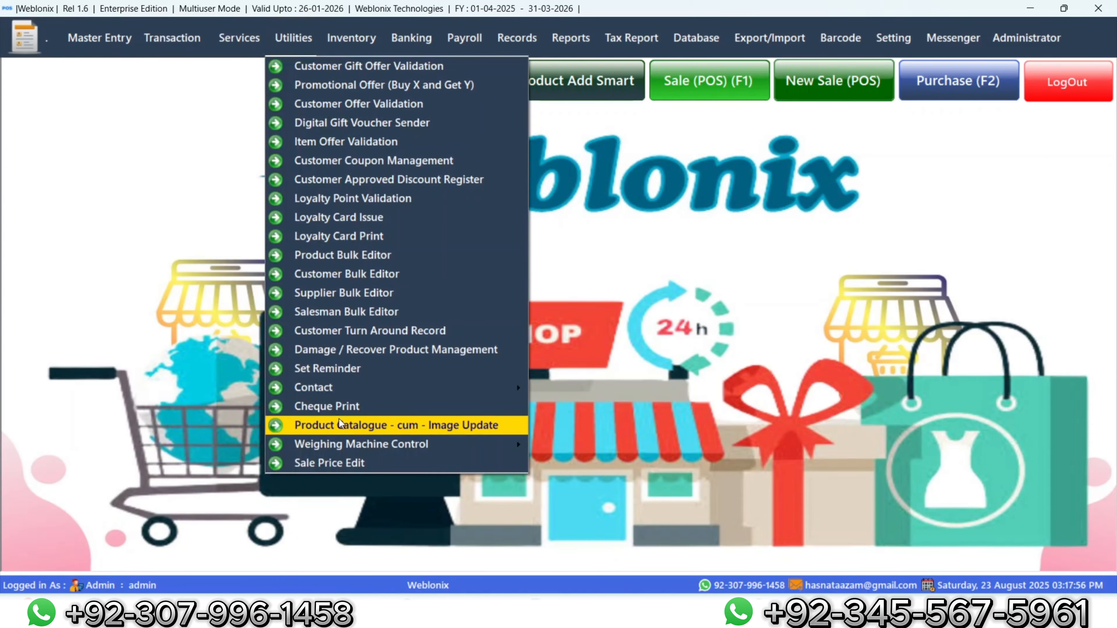
{"action": "left_click", "coordinate": [349, 428]}
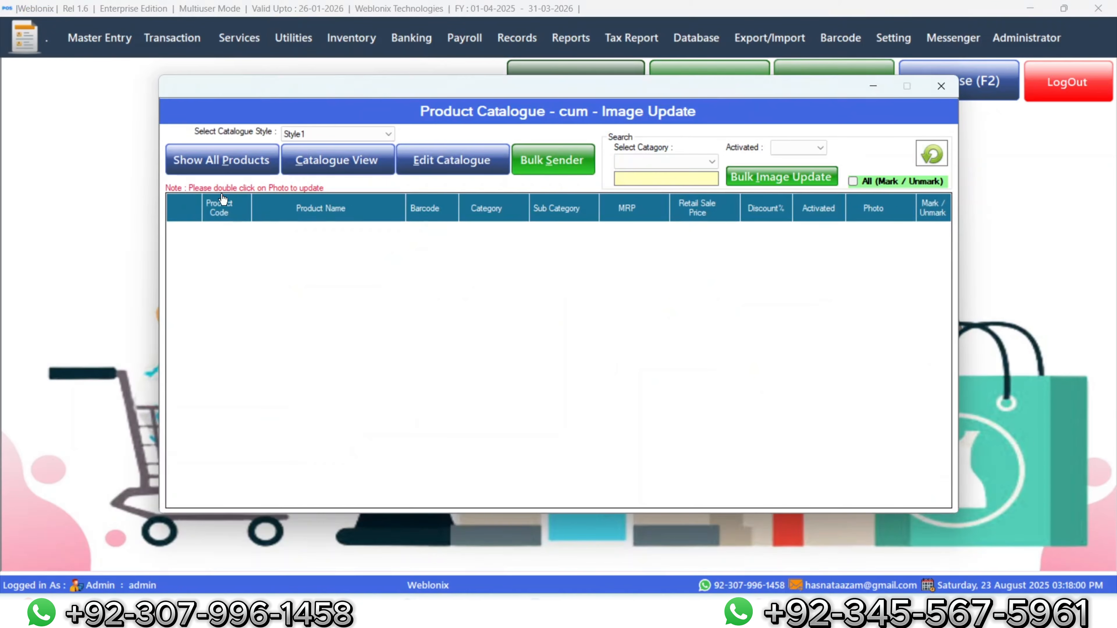
{"action": "left_click", "coordinate": [216, 166]}
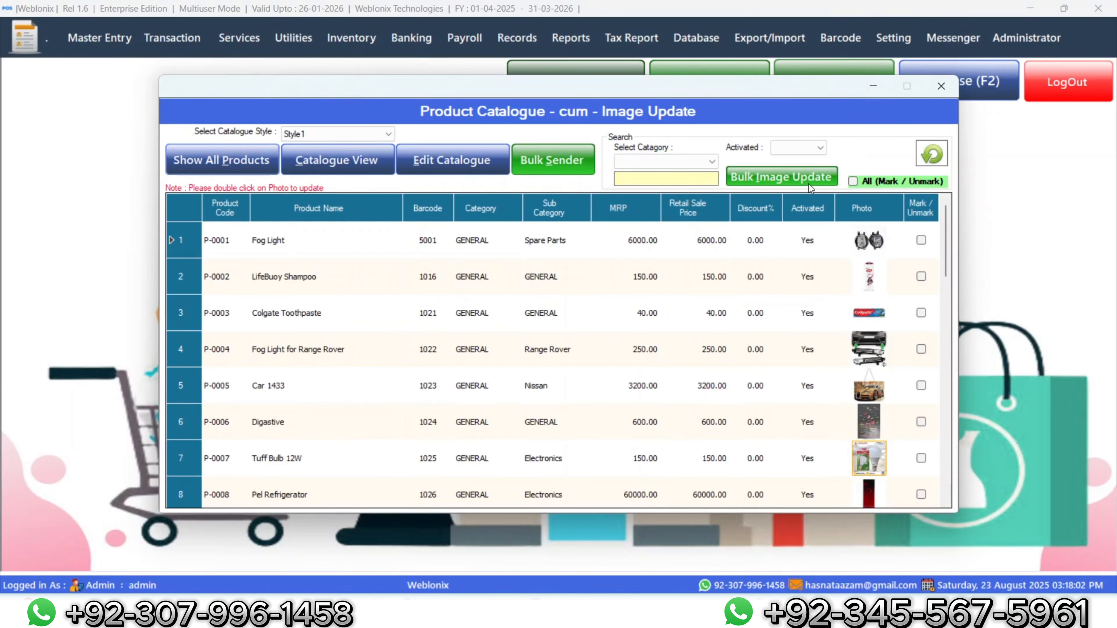
{"action": "left_click", "coordinate": [853, 181]}
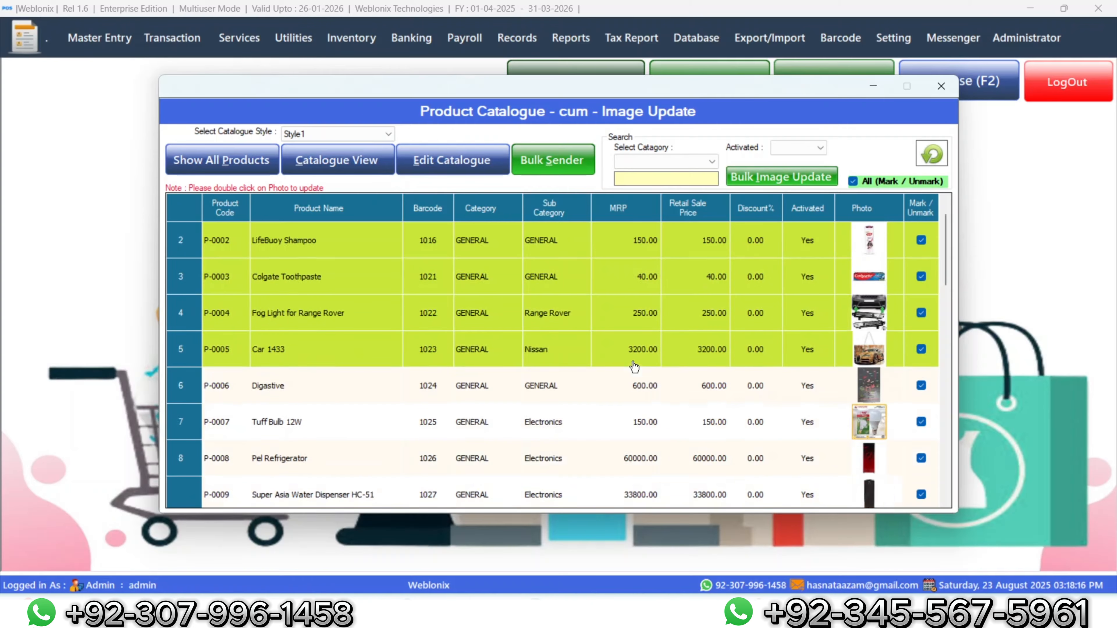
Step: Scroll through the catalogue to check the product images, then close it
{"action": "scroll", "coordinate": [634, 366], "scroll_direction": "down", "scroll_amount": 8}
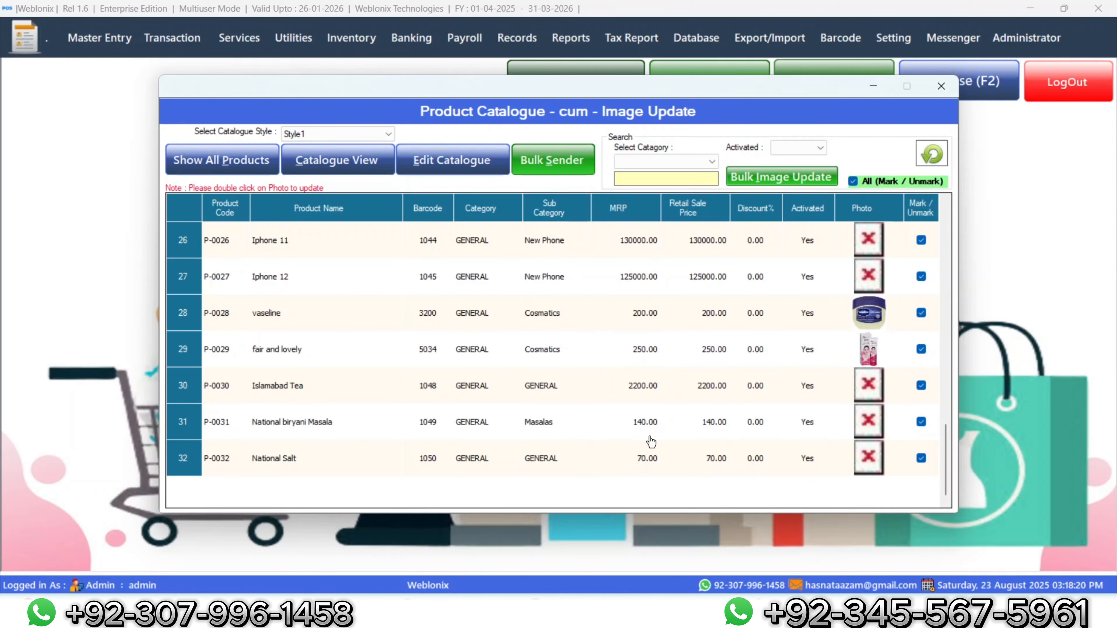
{"action": "scroll", "coordinate": [651, 442], "scroll_direction": "up", "scroll_amount": 1}
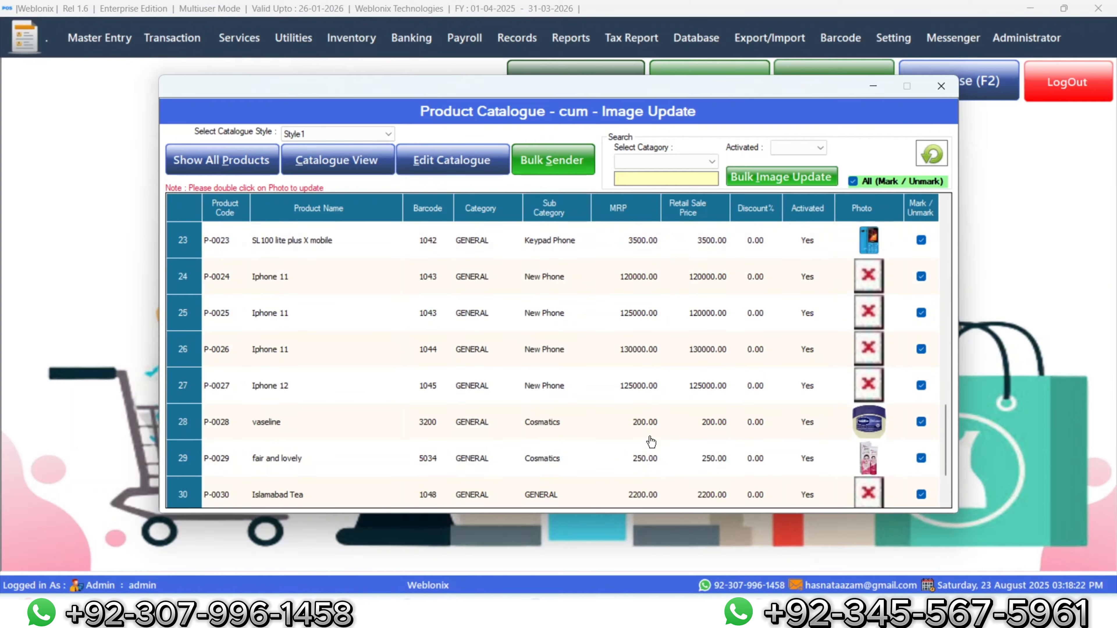
{"action": "scroll", "coordinate": [632, 405], "scroll_direction": "up", "scroll_amount": 7}
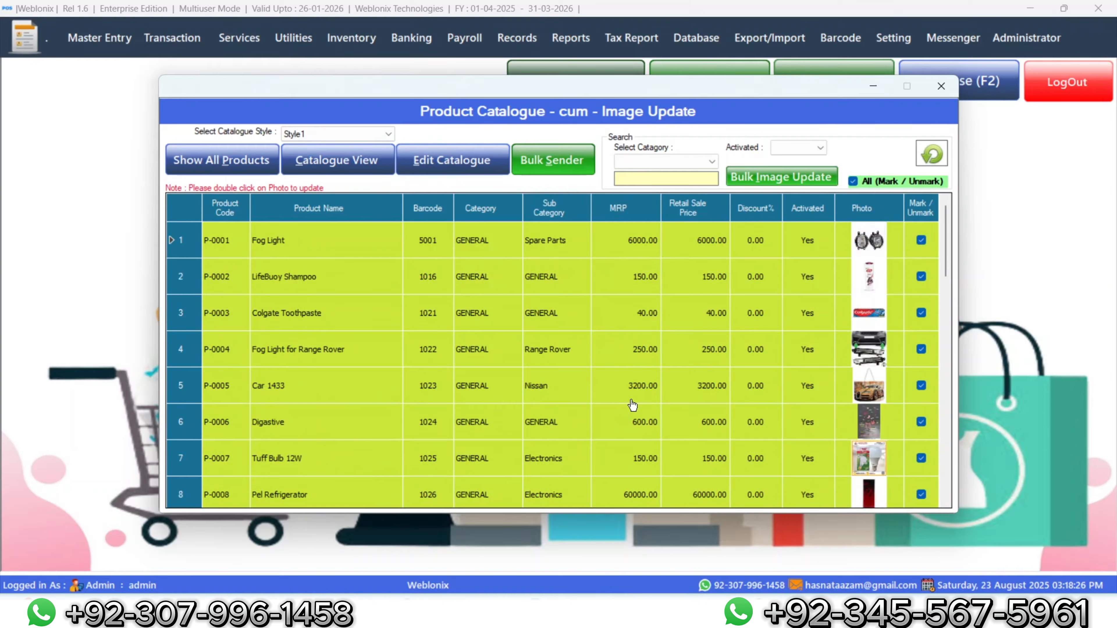
{"action": "scroll", "coordinate": [632, 405], "scroll_direction": "down", "scroll_amount": 1}
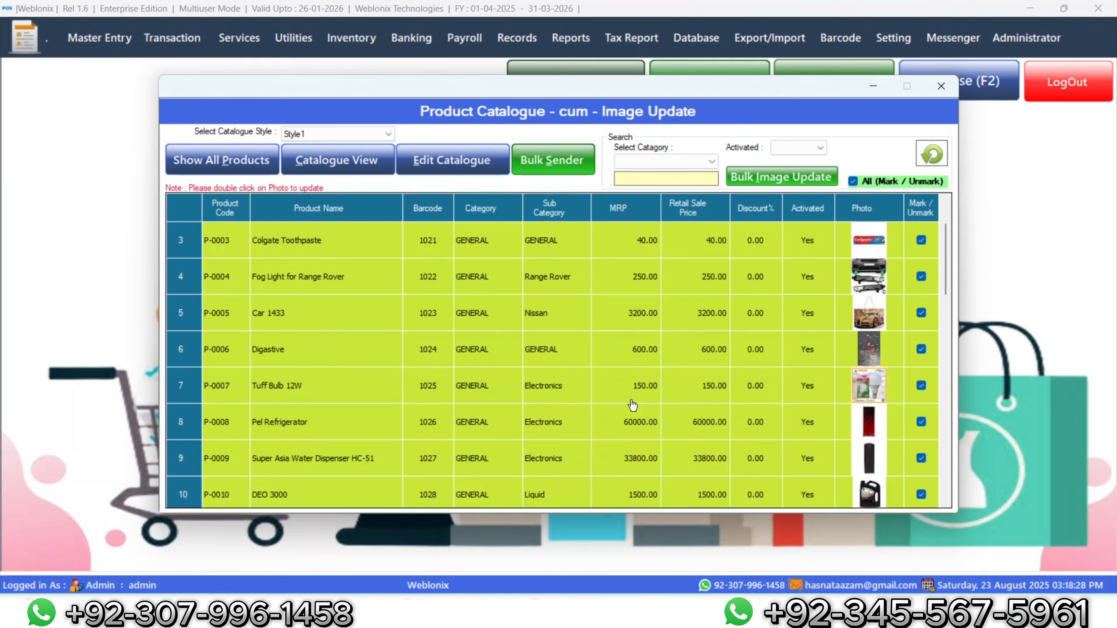
{"action": "scroll", "coordinate": [634, 401], "scroll_direction": "down", "scroll_amount": 3}
{"action": "scroll", "coordinate": [634, 401], "scroll_direction": "down", "scroll_amount": 5}
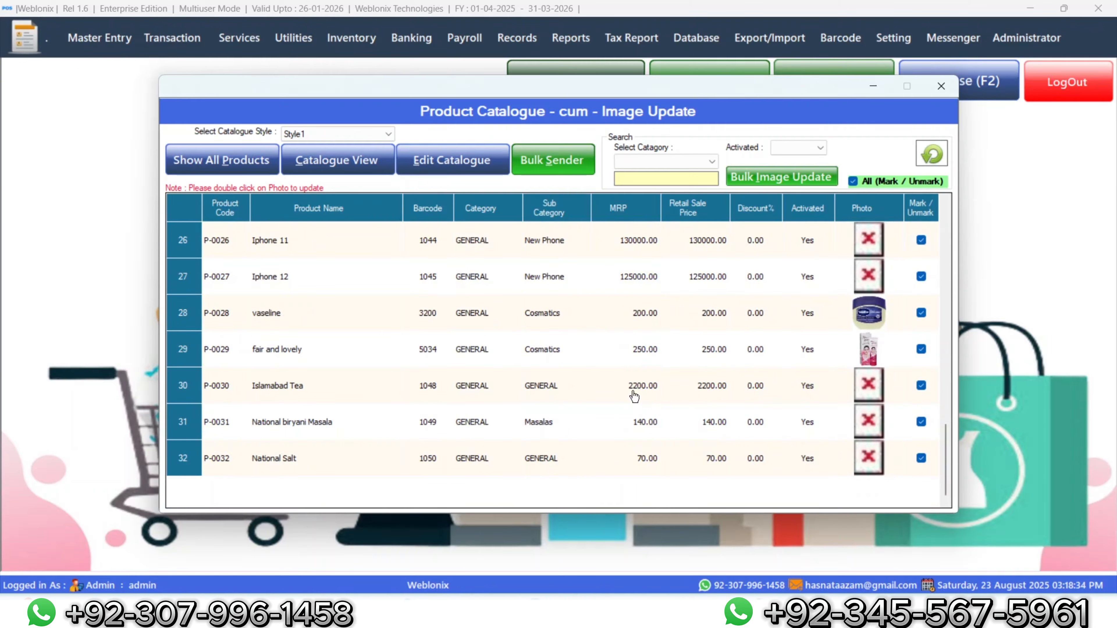
{"action": "scroll", "coordinate": [634, 397], "scroll_direction": "up", "scroll_amount": 2}
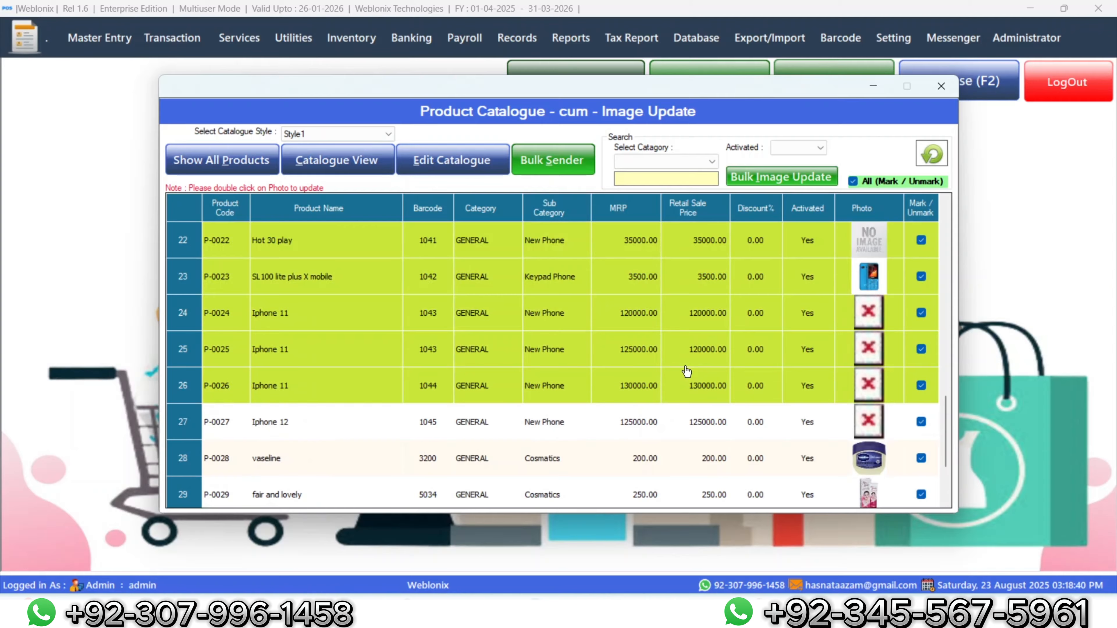
{"action": "scroll", "coordinate": [687, 372], "scroll_direction": "down", "scroll_amount": 1}
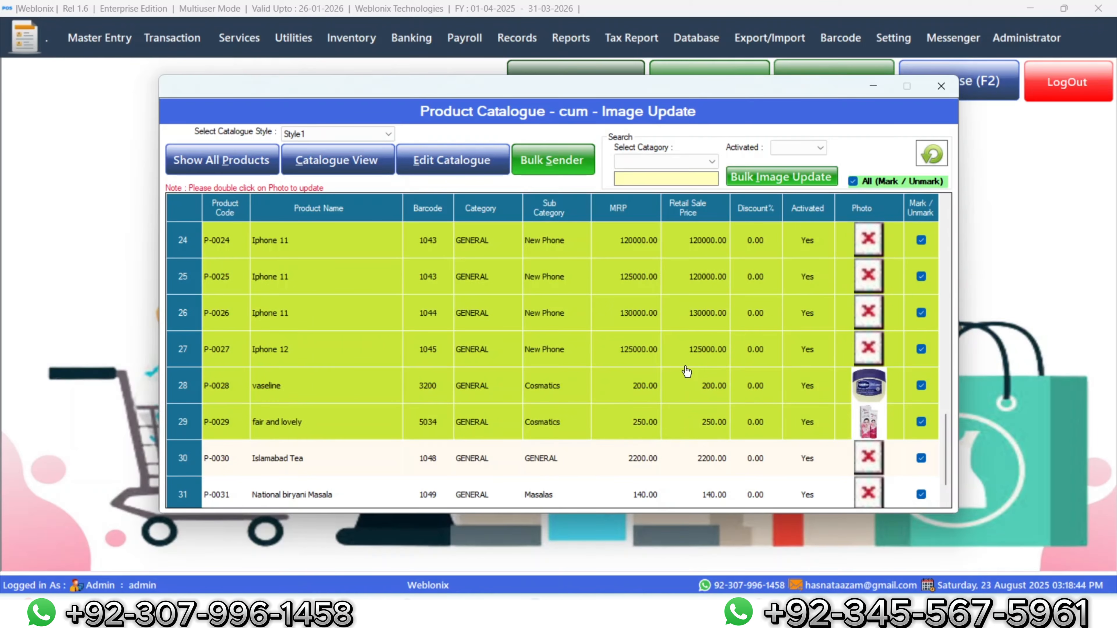
{"action": "scroll", "coordinate": [686, 371], "scroll_direction": "down", "scroll_amount": 1}
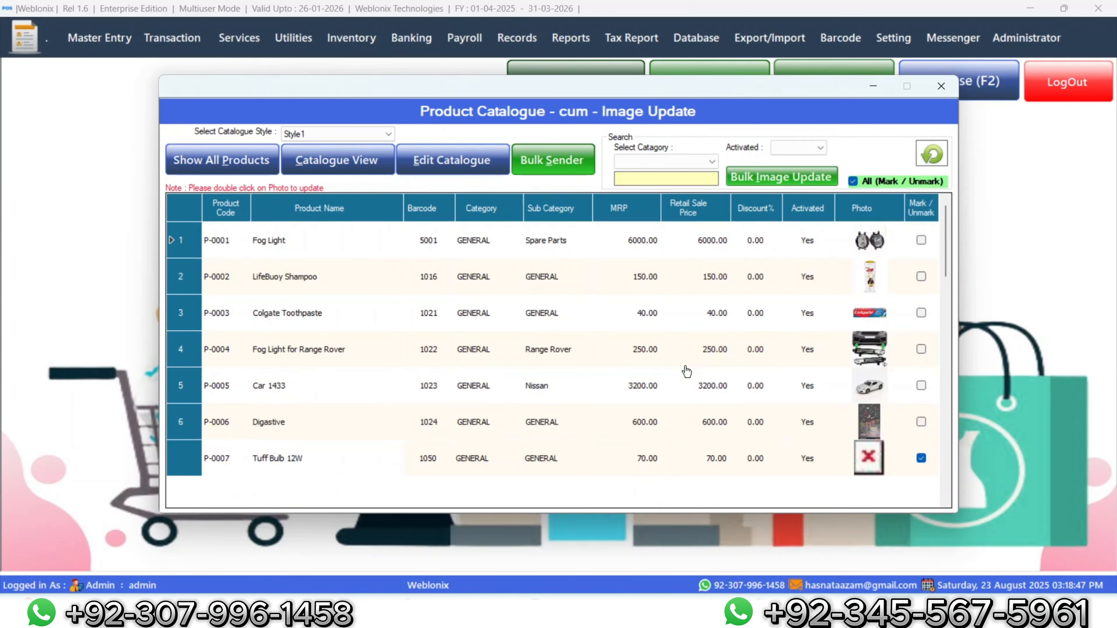
{"action": "scroll", "coordinate": [687, 369], "scroll_direction": "down", "scroll_amount": 5}
{"action": "scroll", "coordinate": [687, 366], "scroll_direction": "down", "scroll_amount": 5}
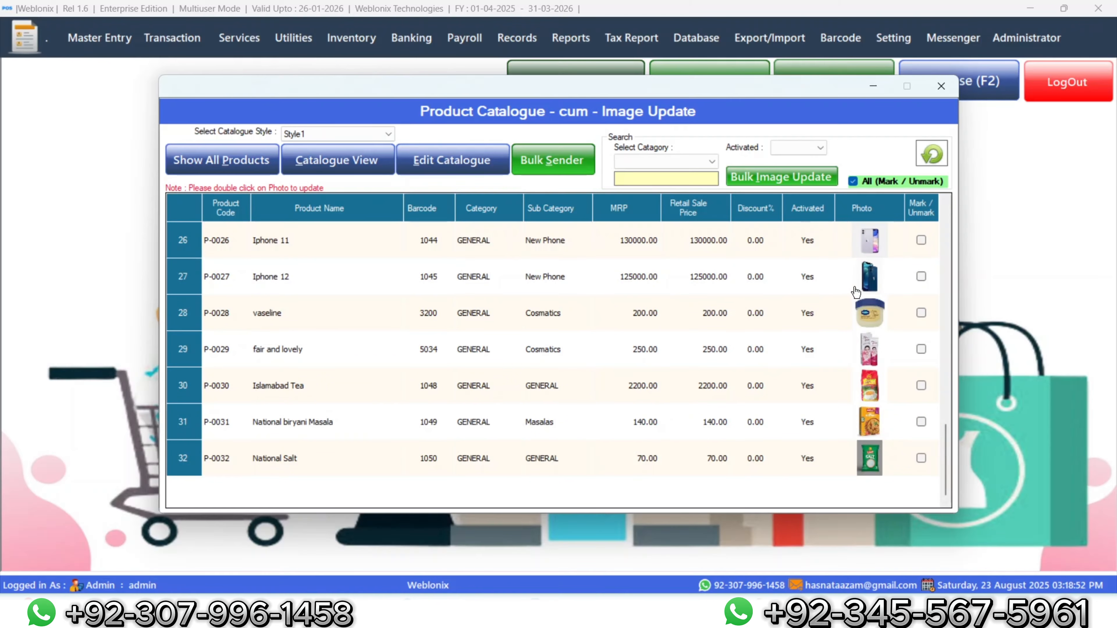
{"action": "left_click", "coordinate": [939, 84]}
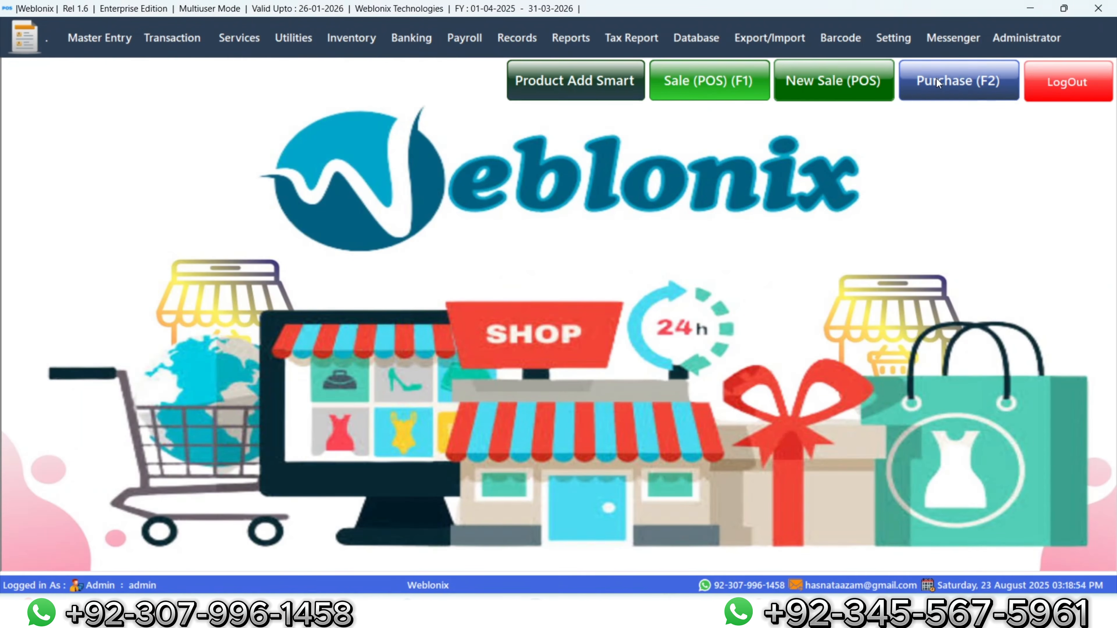
Step: Start a new POS bill and browse GENERAL, Masalas, Cosmatics, Electronics and Keypad Phone categories
{"action": "left_click", "coordinate": [816, 82]}
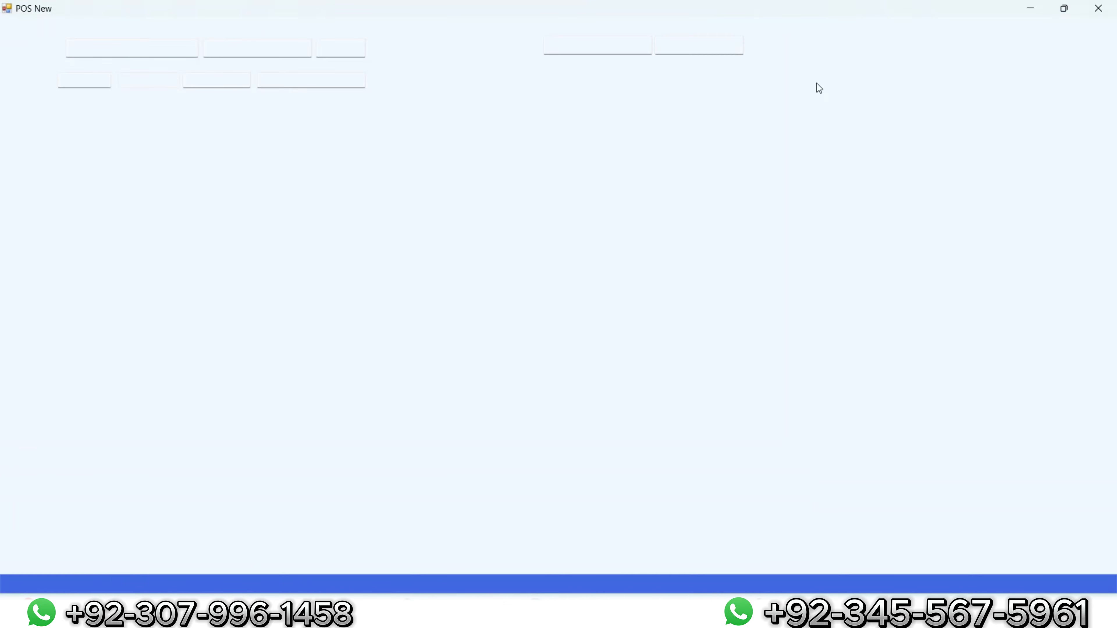
{"action": "left_click", "coordinate": [402, 187]}
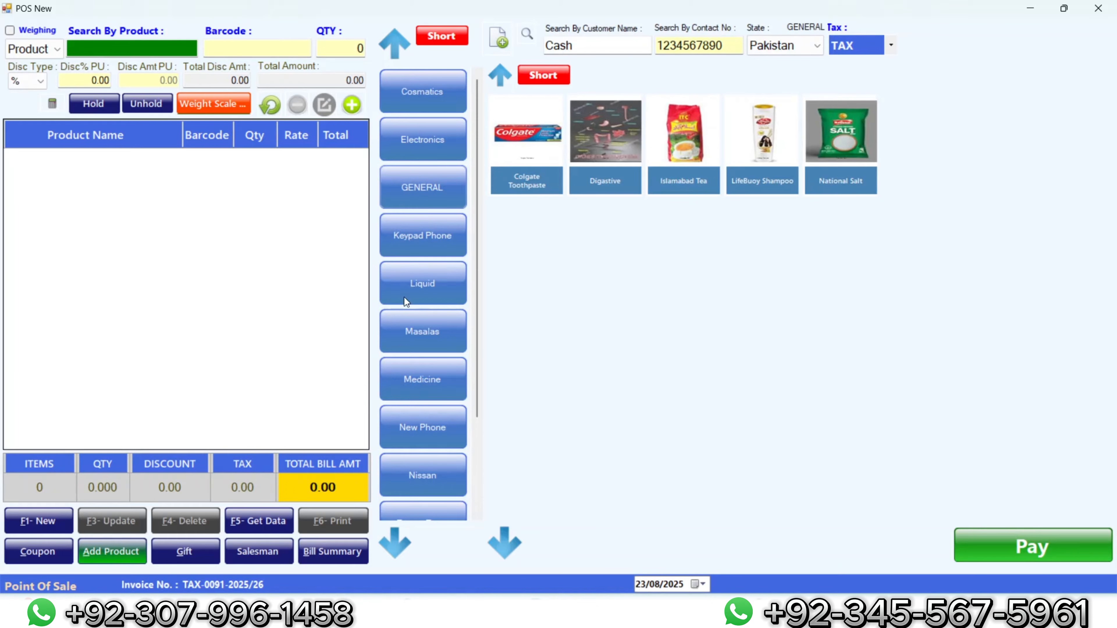
{"action": "left_click", "coordinate": [419, 331]}
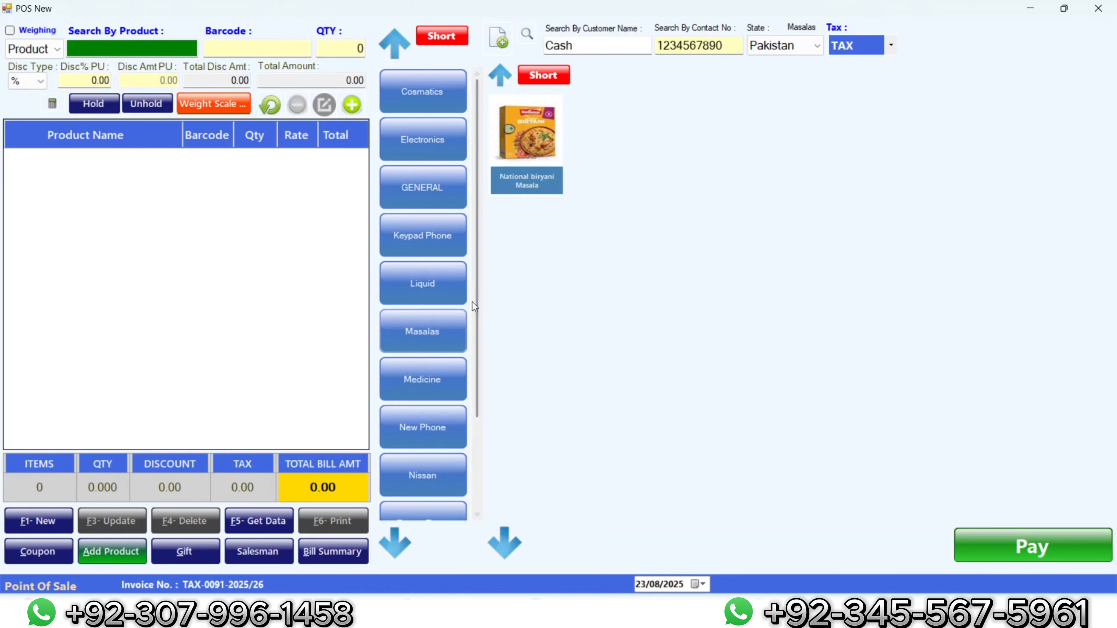
{"action": "left_click", "coordinate": [452, 103]}
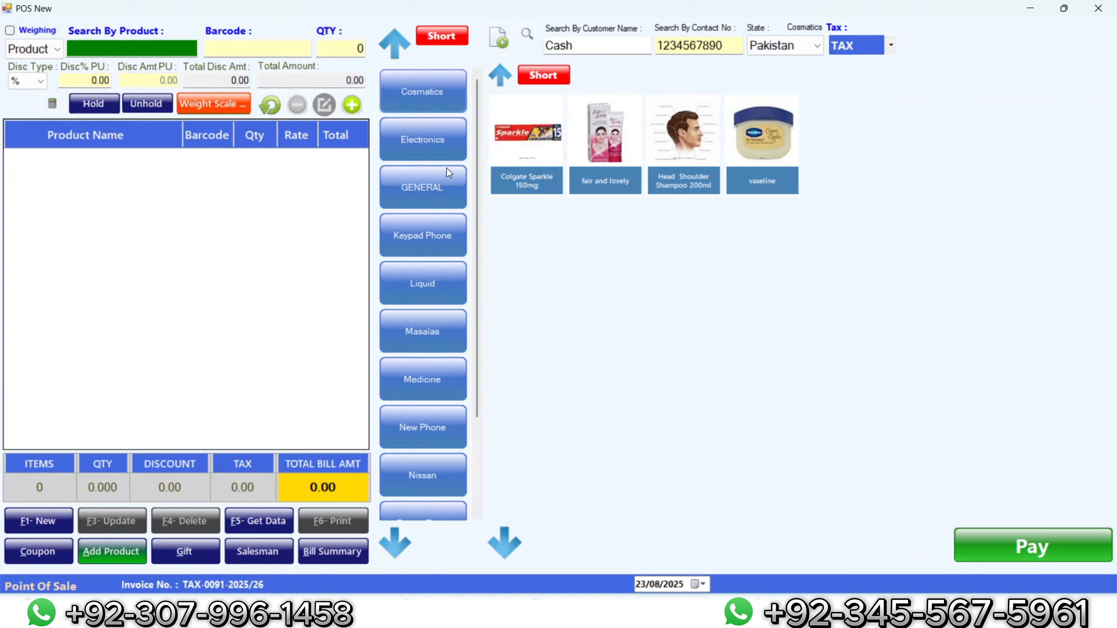
{"action": "left_click", "coordinate": [440, 151]}
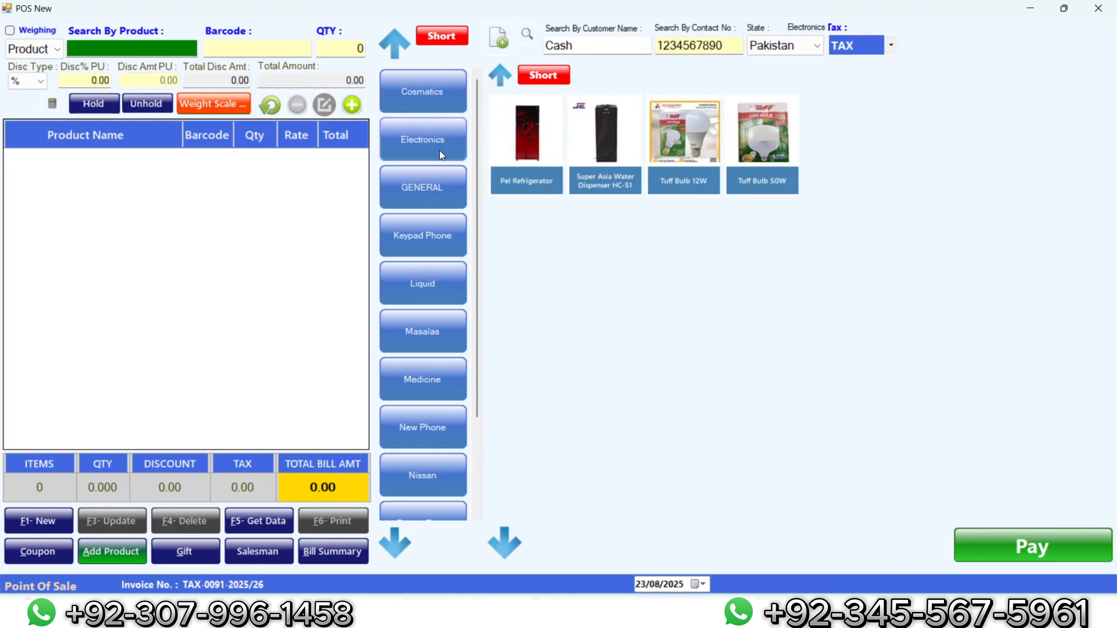
{"action": "left_click", "coordinate": [436, 185]}
{"action": "left_click", "coordinate": [432, 236]}
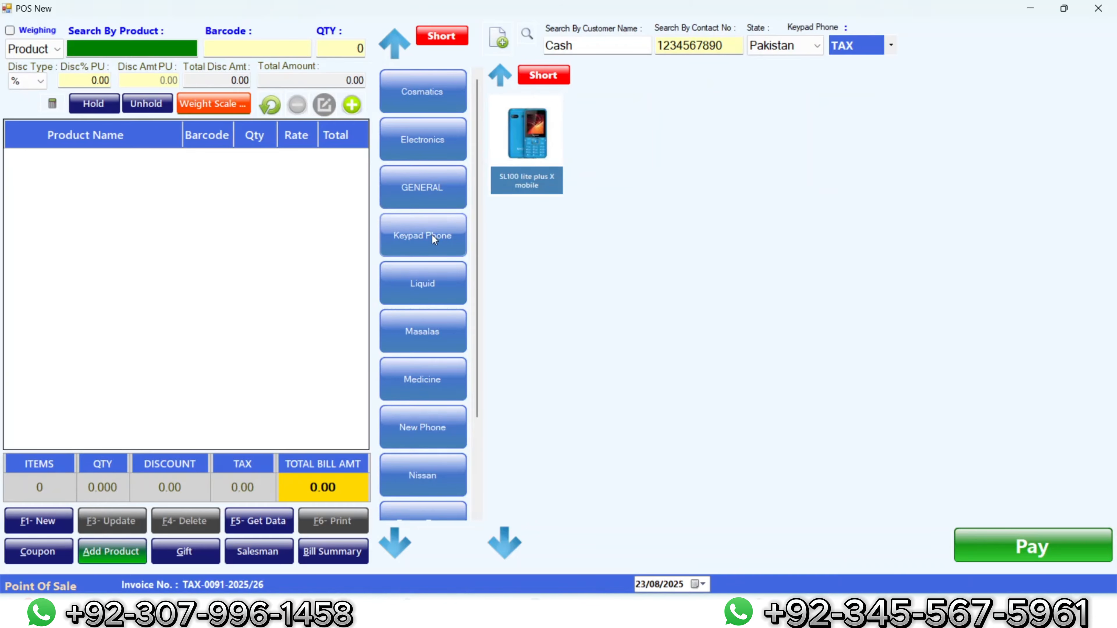
Step: Browse Liquid, Masalas, Medicine, New Phone, Nissan, Spare Parts, Unileaver and Cosmatics, then close POS
{"action": "left_click", "coordinate": [431, 276]}
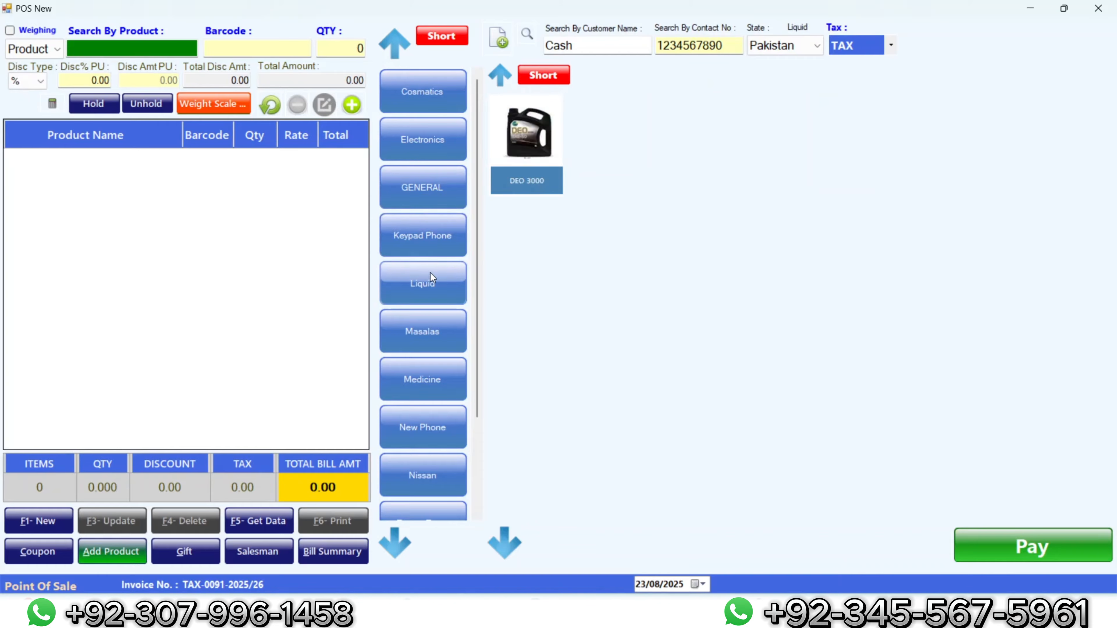
{"action": "left_click", "coordinate": [432, 310]}
{"action": "left_click", "coordinate": [436, 386]}
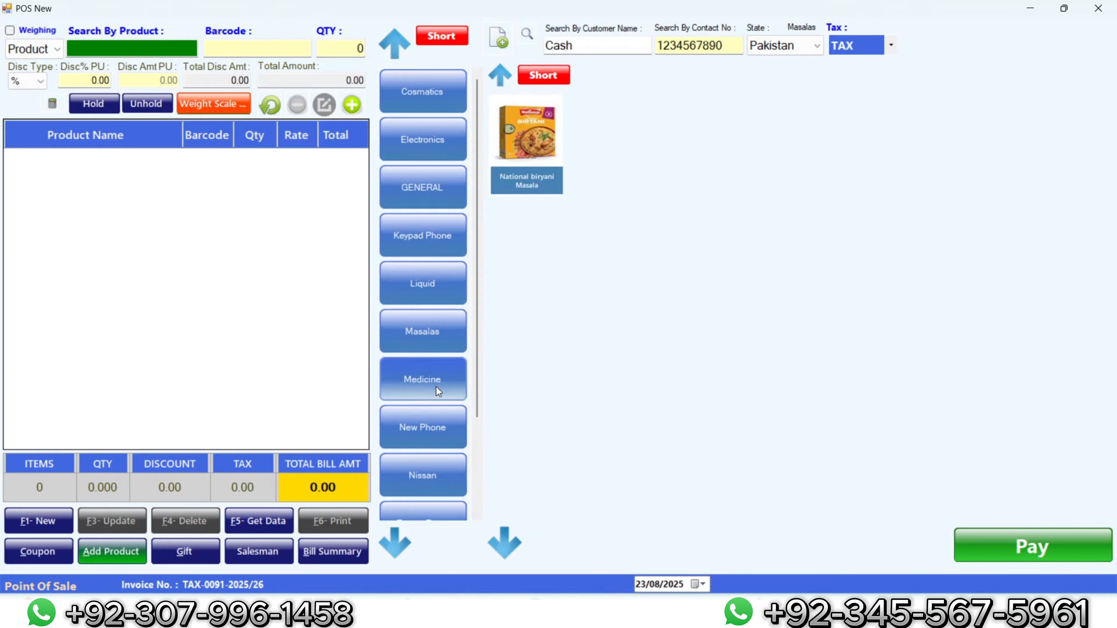
{"action": "left_click", "coordinate": [436, 426]}
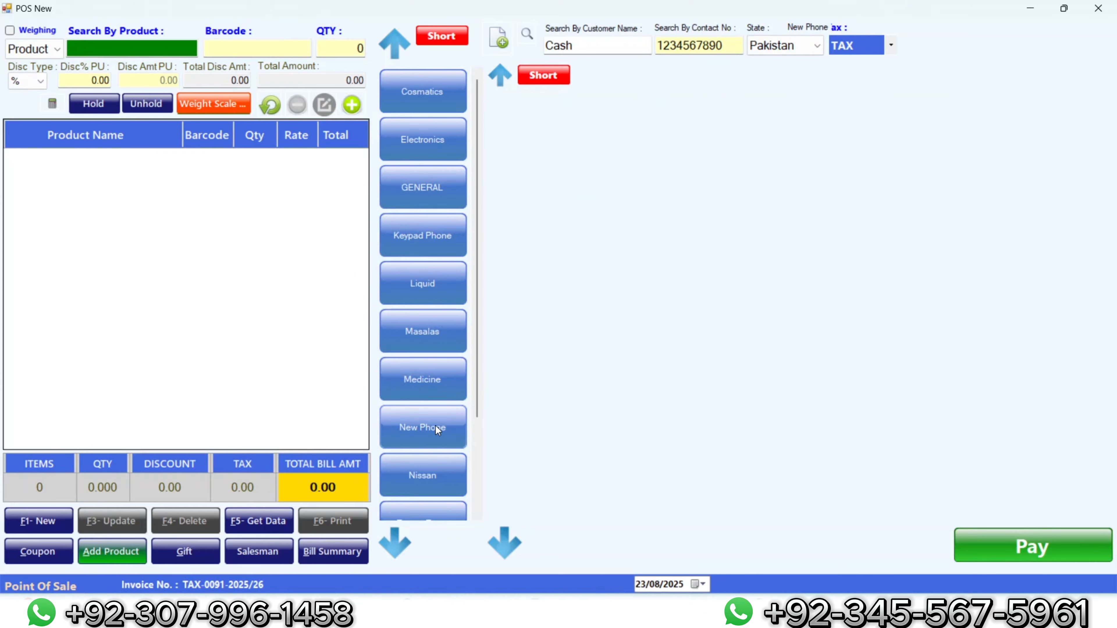
{"action": "left_click", "coordinate": [434, 455]}
{"action": "scroll", "coordinate": [435, 454], "scroll_direction": "down", "scroll_amount": 3}
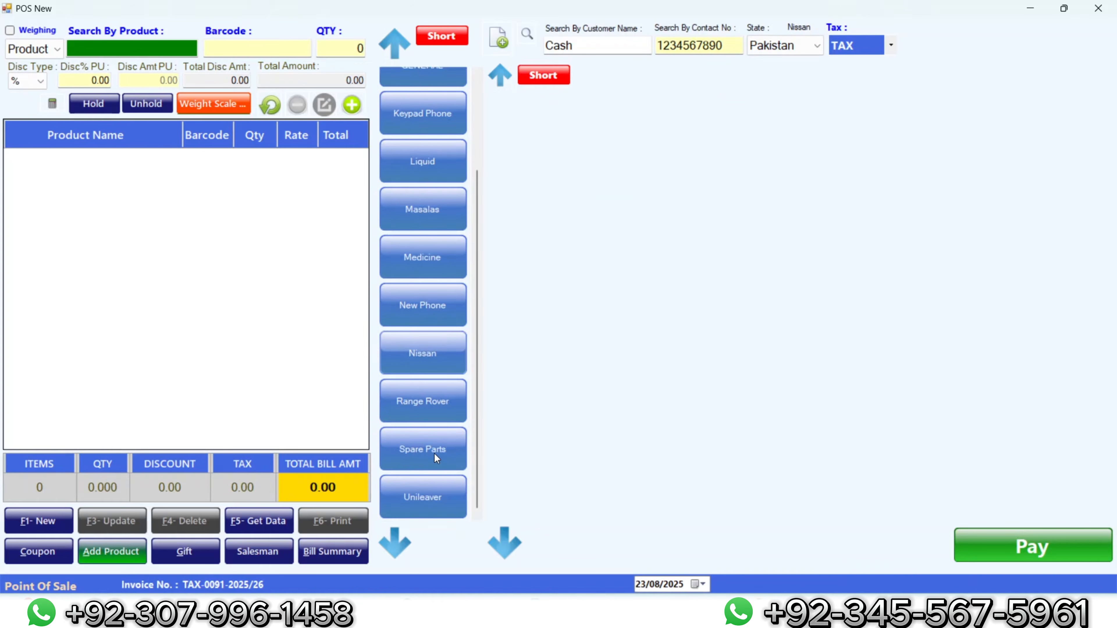
{"action": "left_click", "coordinate": [431, 446]}
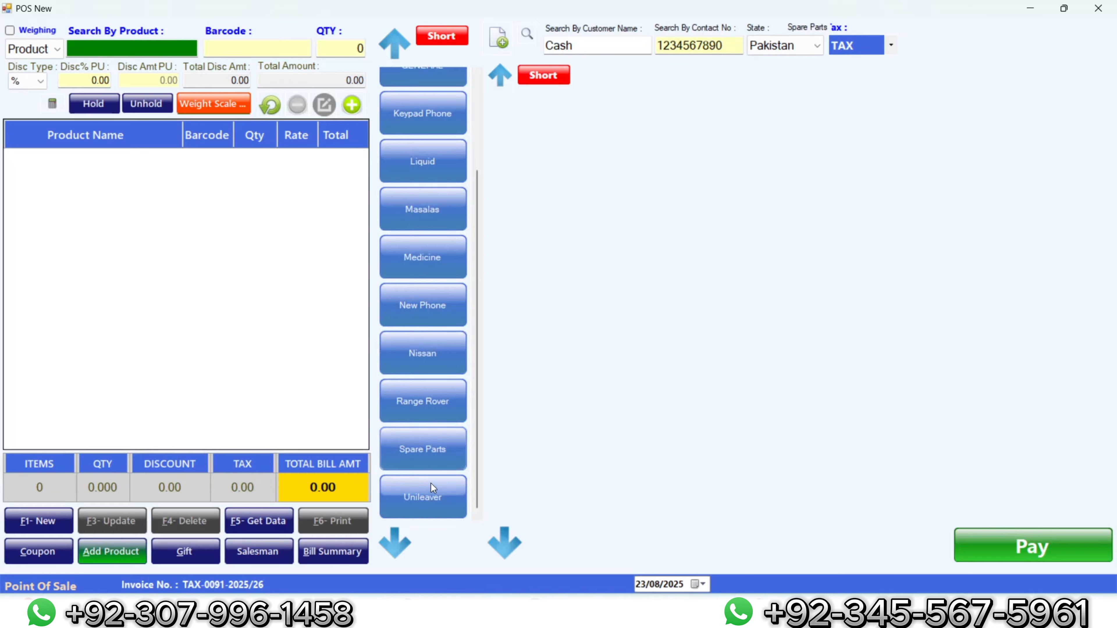
{"action": "left_click", "coordinate": [431, 484]}
{"action": "scroll", "coordinate": [432, 484], "scroll_direction": "up", "scroll_amount": 3}
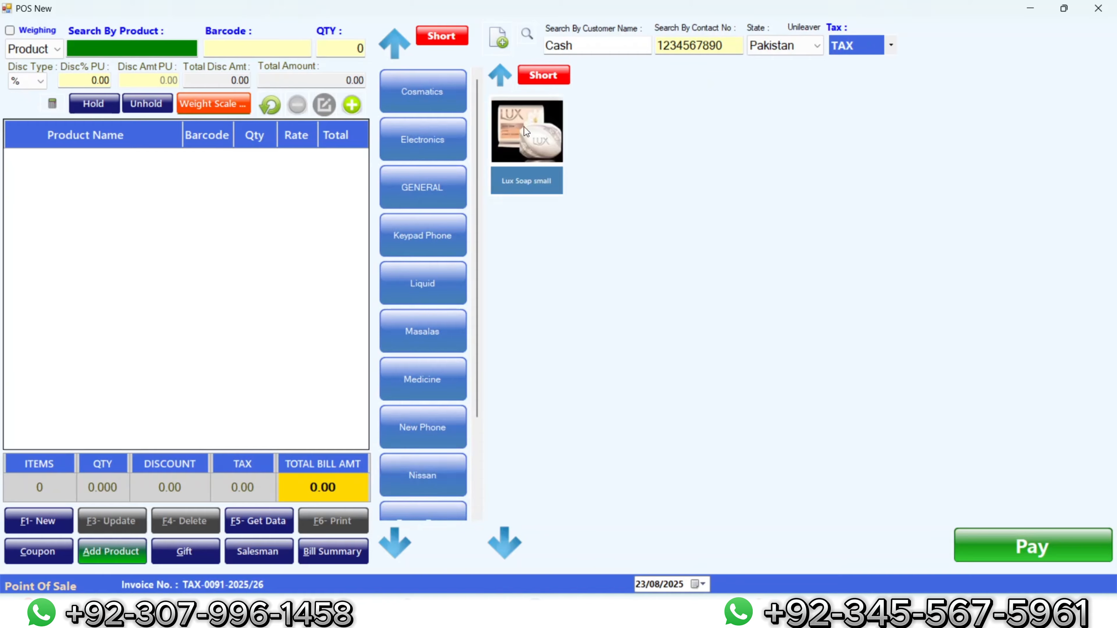
{"action": "left_click", "coordinate": [418, 99]}
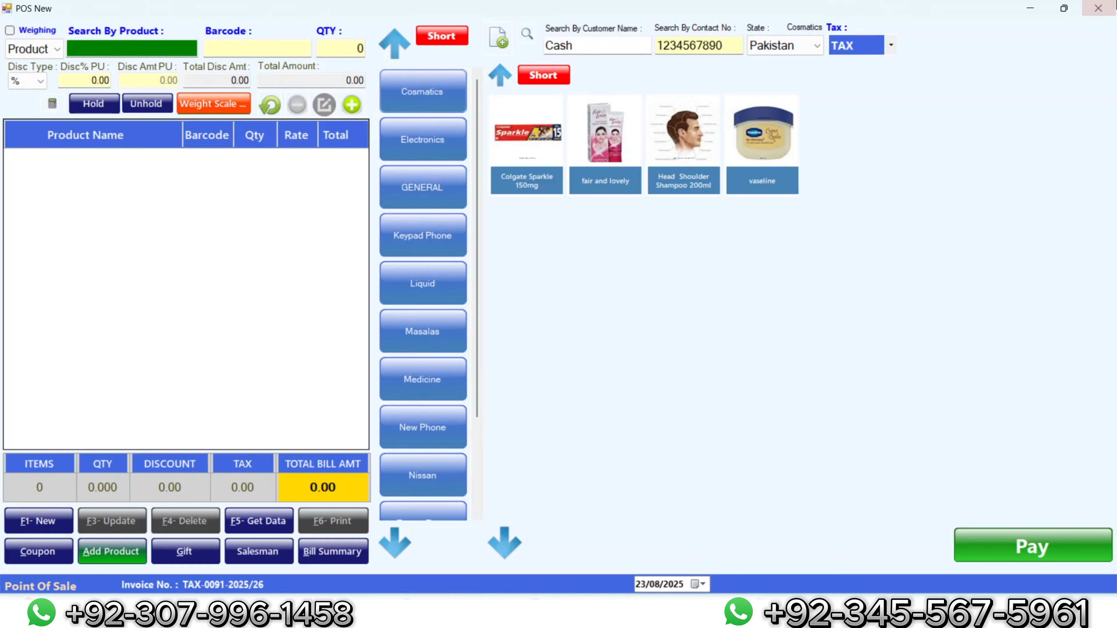
{"action": "left_click", "coordinate": [1098, 7]}
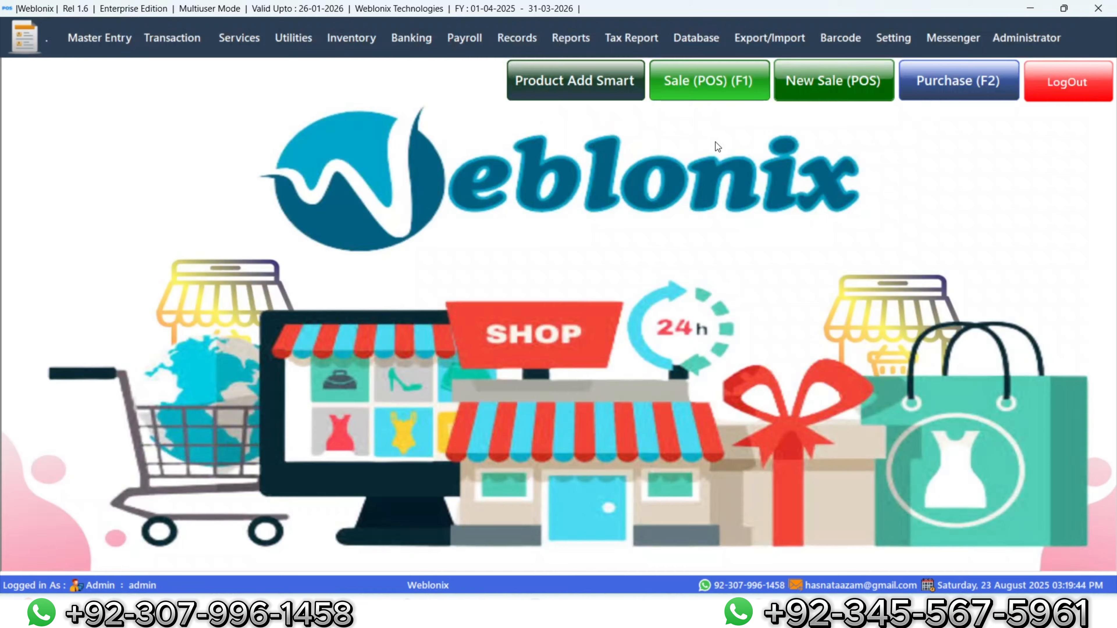
{"action": "left_click", "coordinate": [580, 39]}
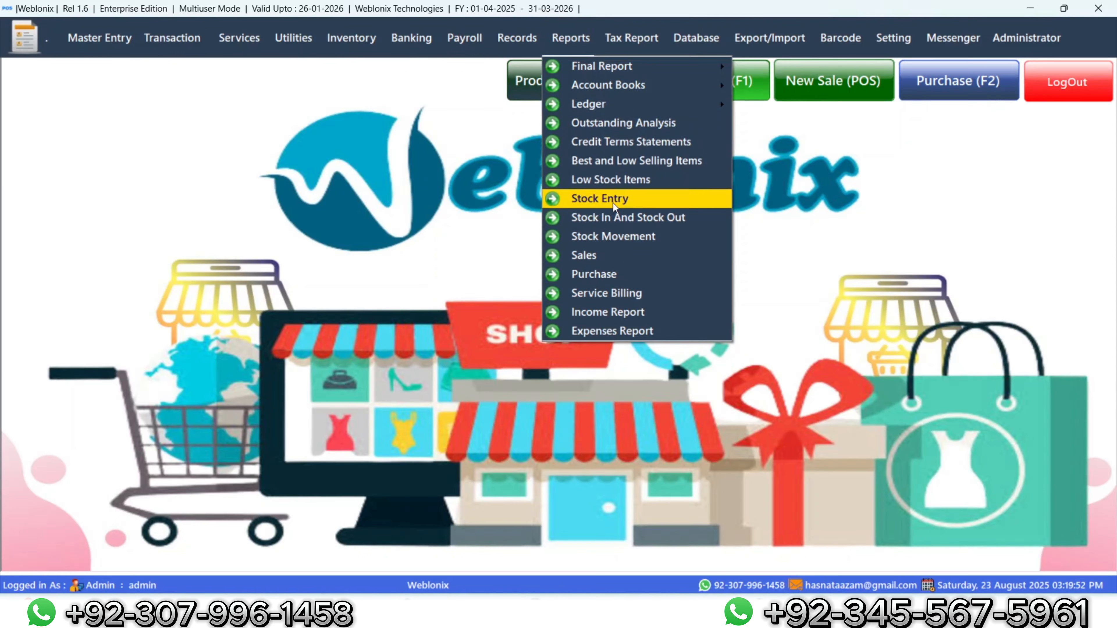
{"action": "left_click", "coordinate": [614, 187]}
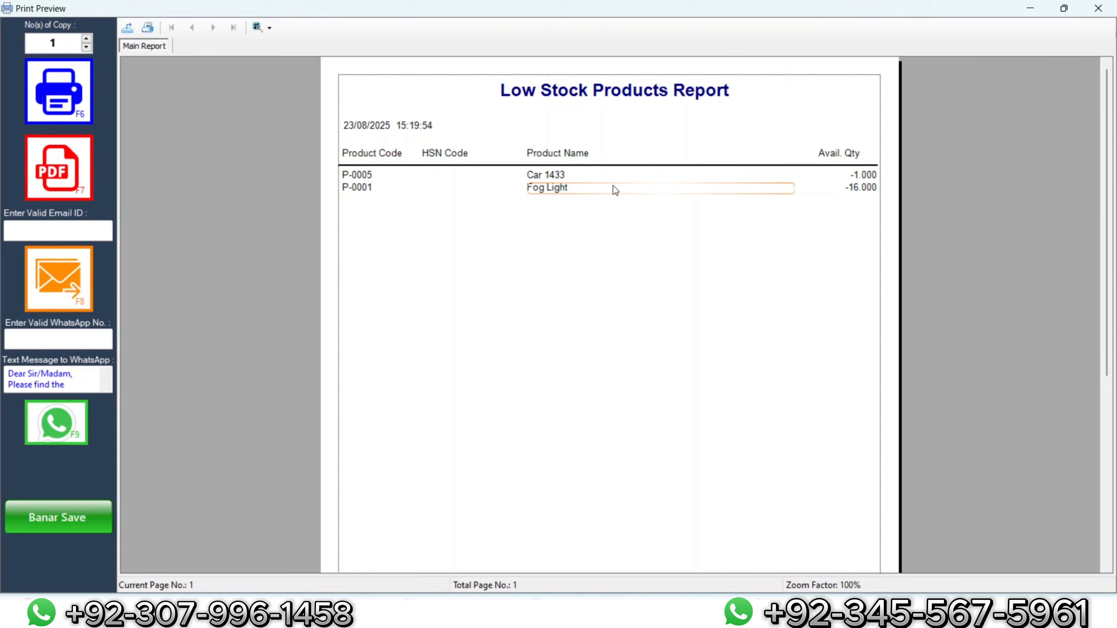
{"action": "left_click", "coordinate": [1098, 8]}
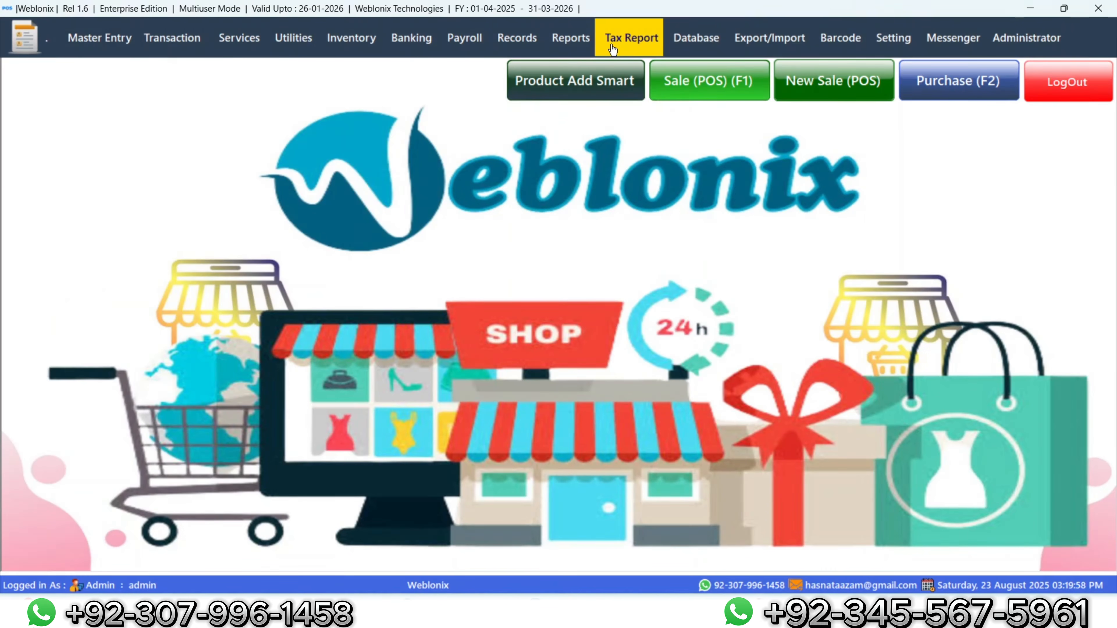
Step: Open and dismiss the Reports menu, then bring up the Transaction menu
{"action": "left_click", "coordinate": [547, 44]}
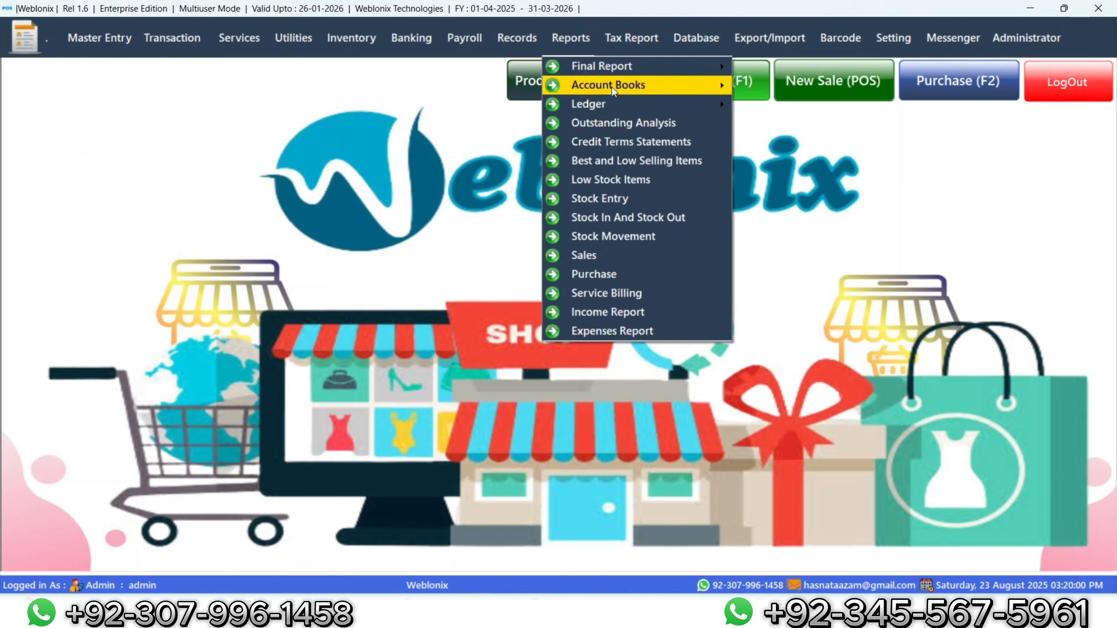
{"action": "mouse_move", "coordinate": [612, 87]}
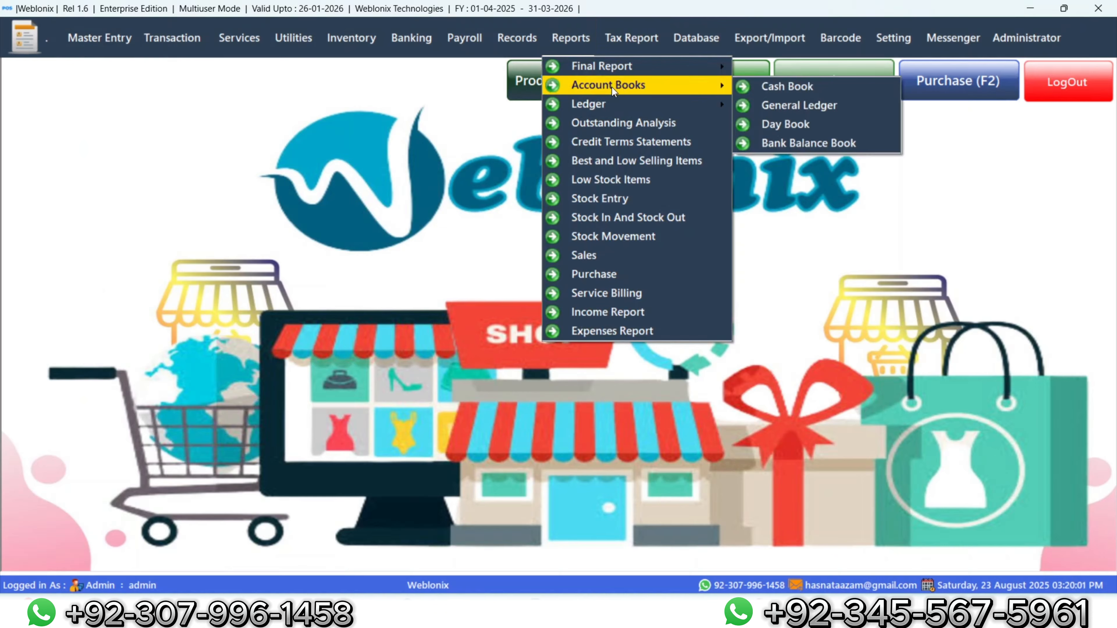
{"action": "left_click", "coordinate": [397, 188]}
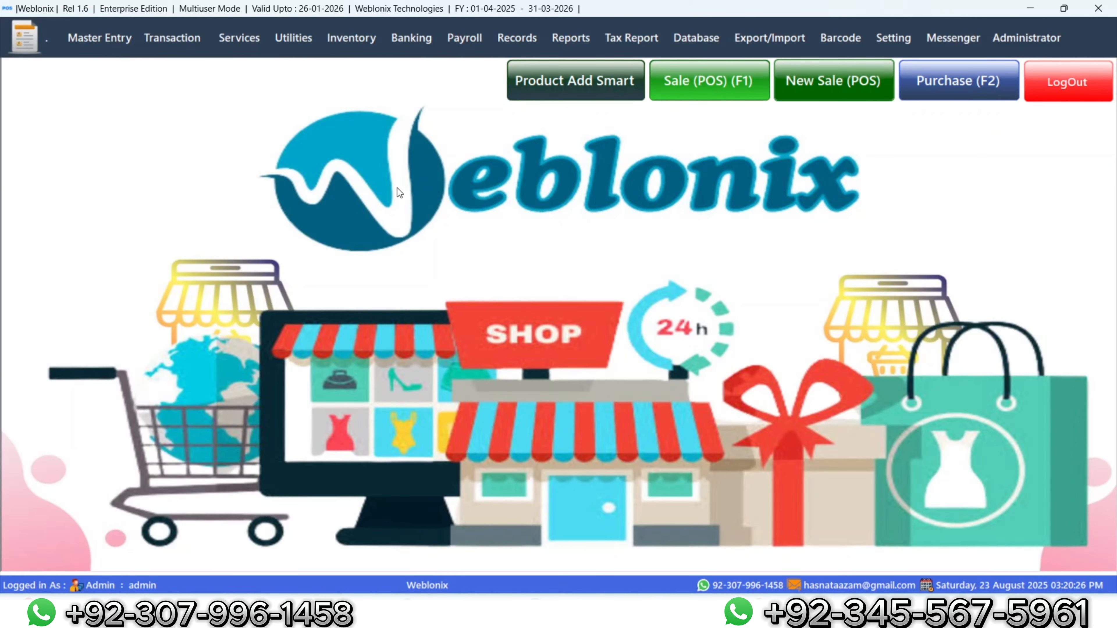
{"action": "left_click", "coordinate": [185, 38]}
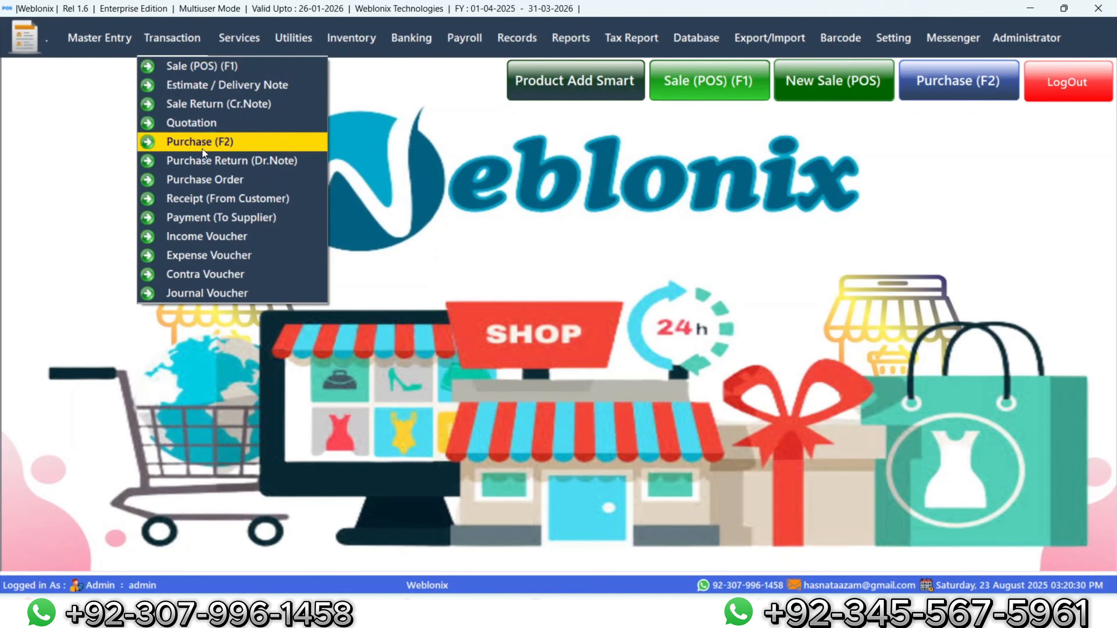
Step: Start purchase order PO-0002-2025/26 and pick Waheed Traders as its supplier
{"action": "left_click", "coordinate": [208, 183]}
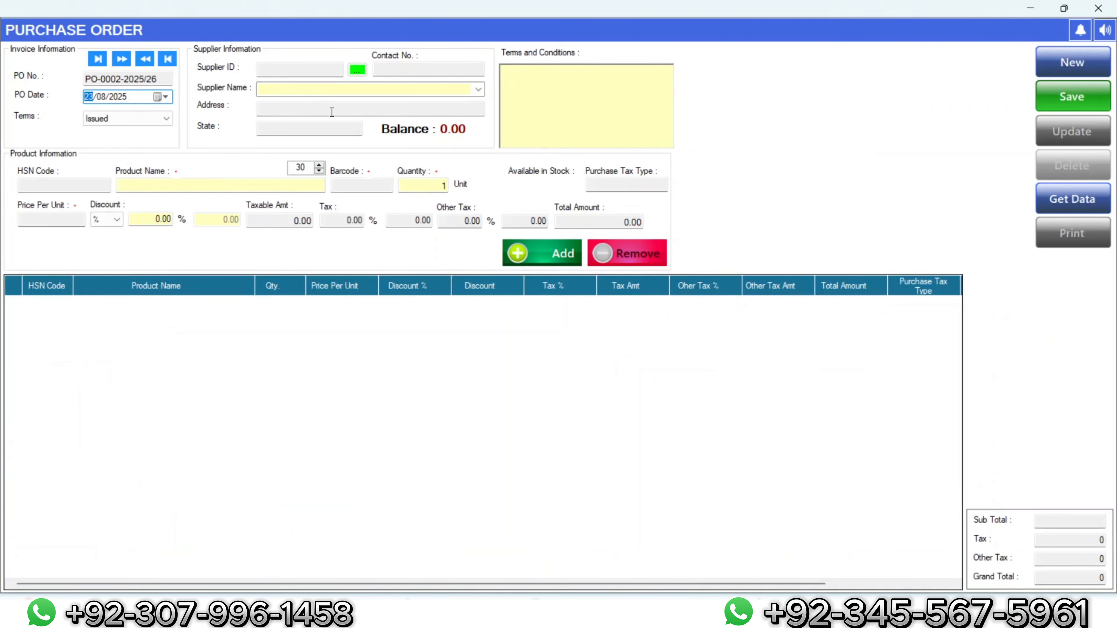
{"action": "left_click", "coordinate": [359, 71]}
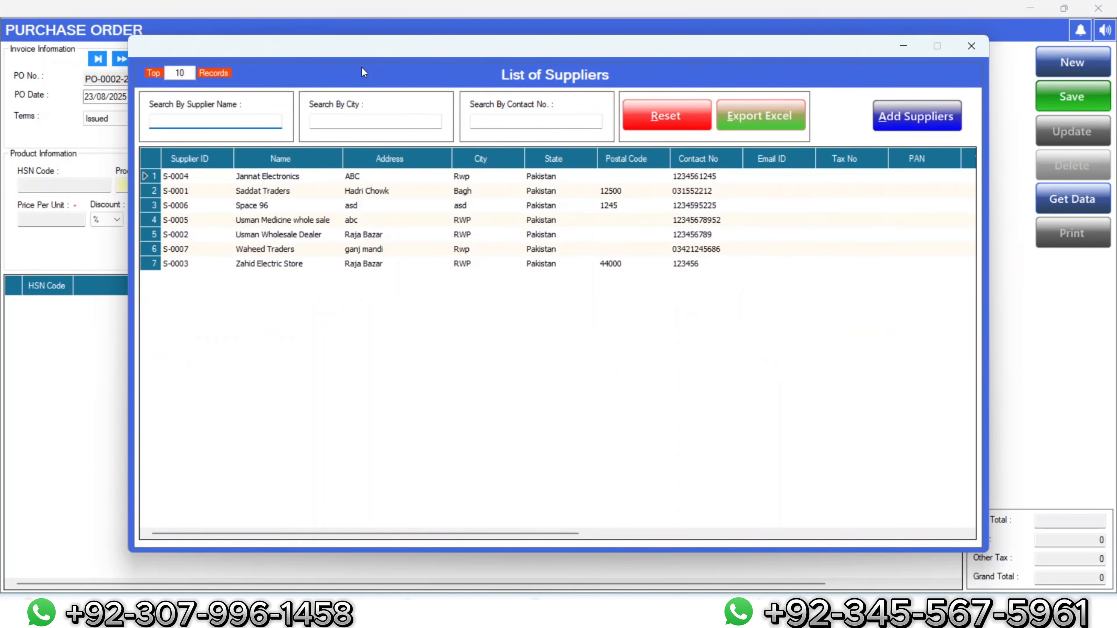
{"action": "left_click", "coordinate": [279, 250]}
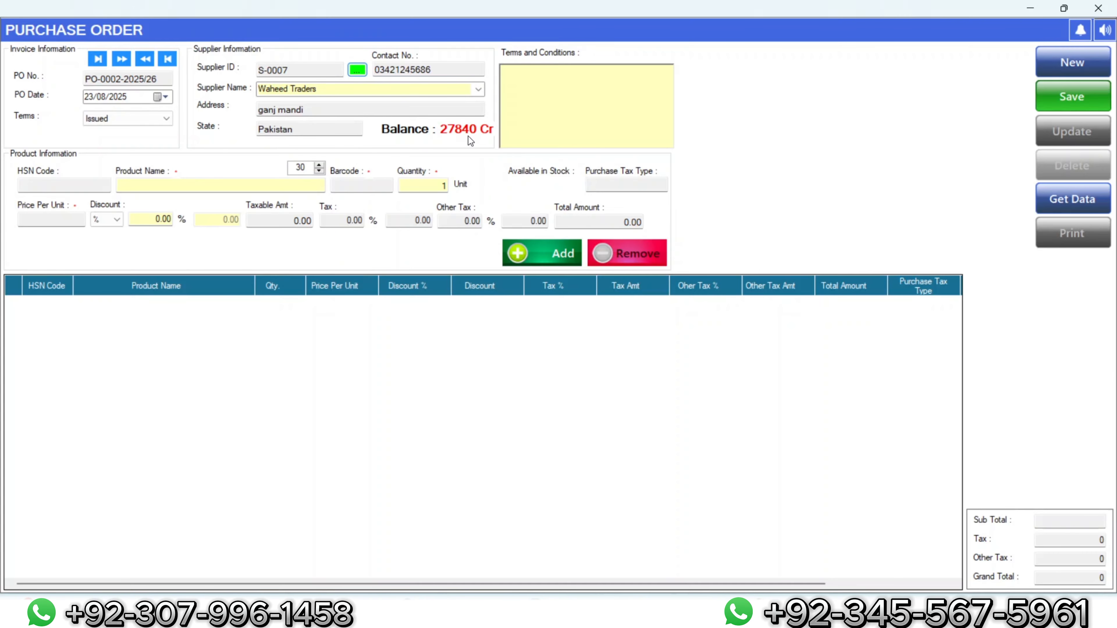
{"action": "left_click", "coordinate": [275, 186]}
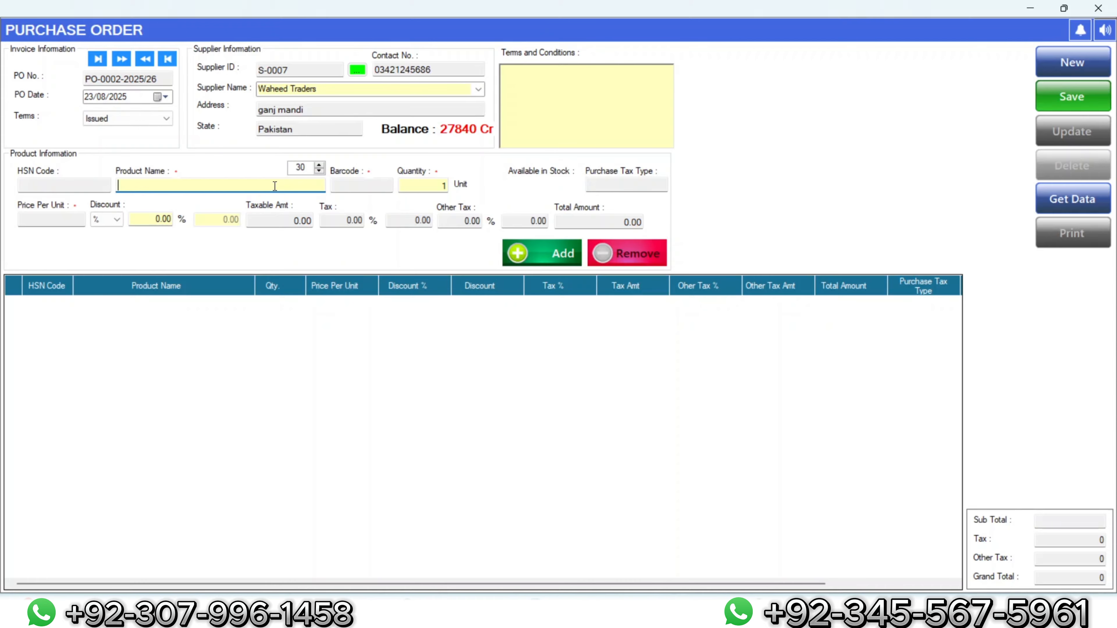
Step: Add 12 Colgate Toothpaste to the purchase order
{"action": "type", "text": "co"}
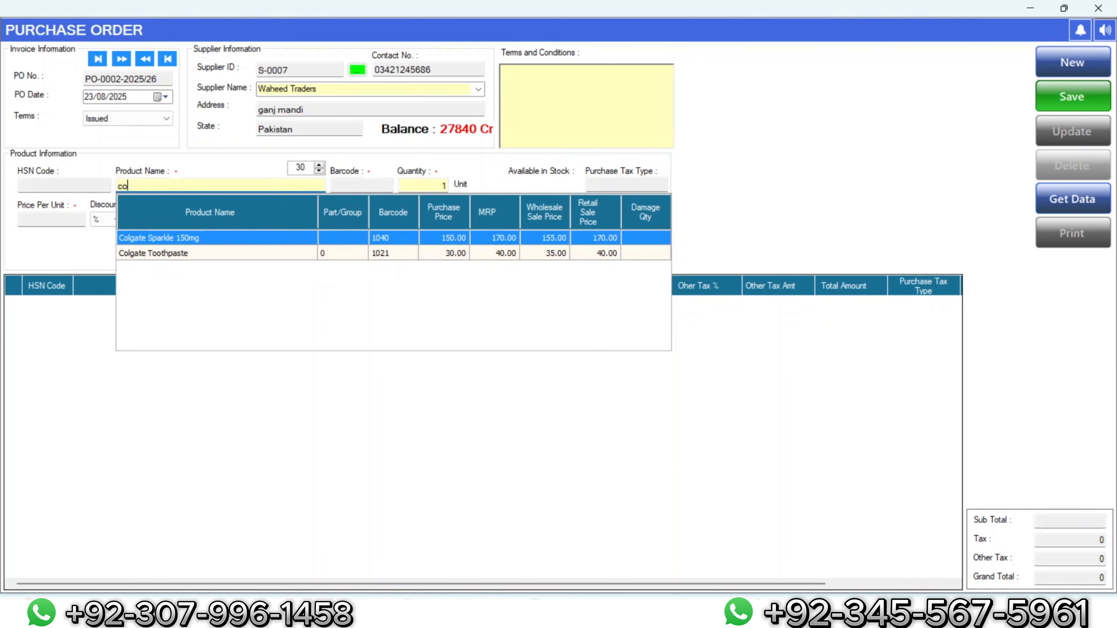
{"action": "key", "text": "Down"}
{"action": "key", "text": "Return"}
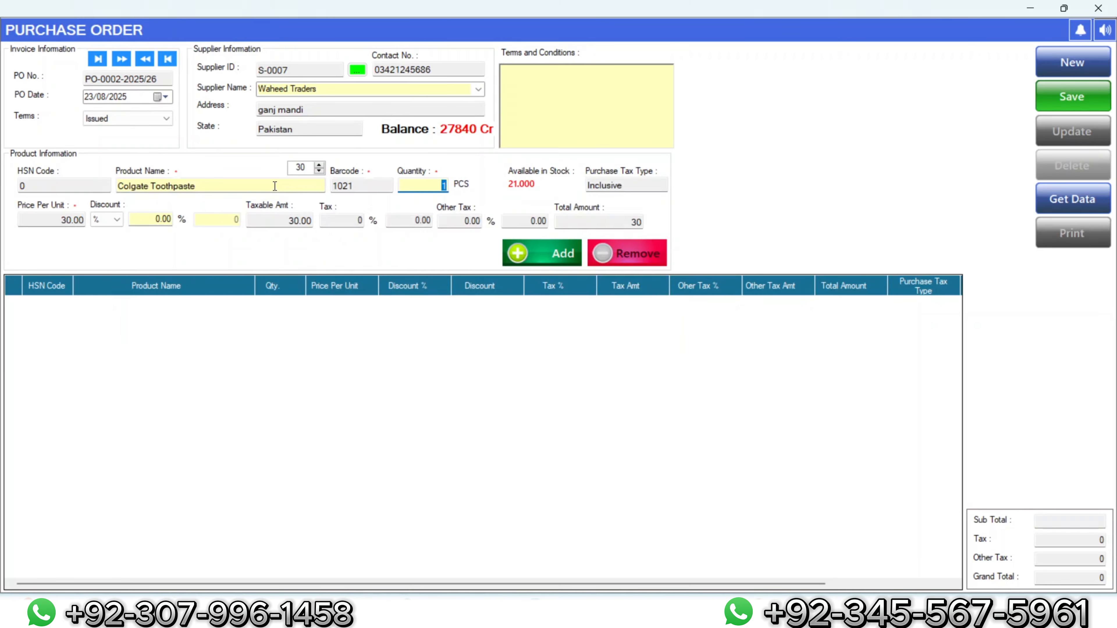
{"action": "type", "text": "12"}
{"action": "left_click", "coordinate": [558, 266]}
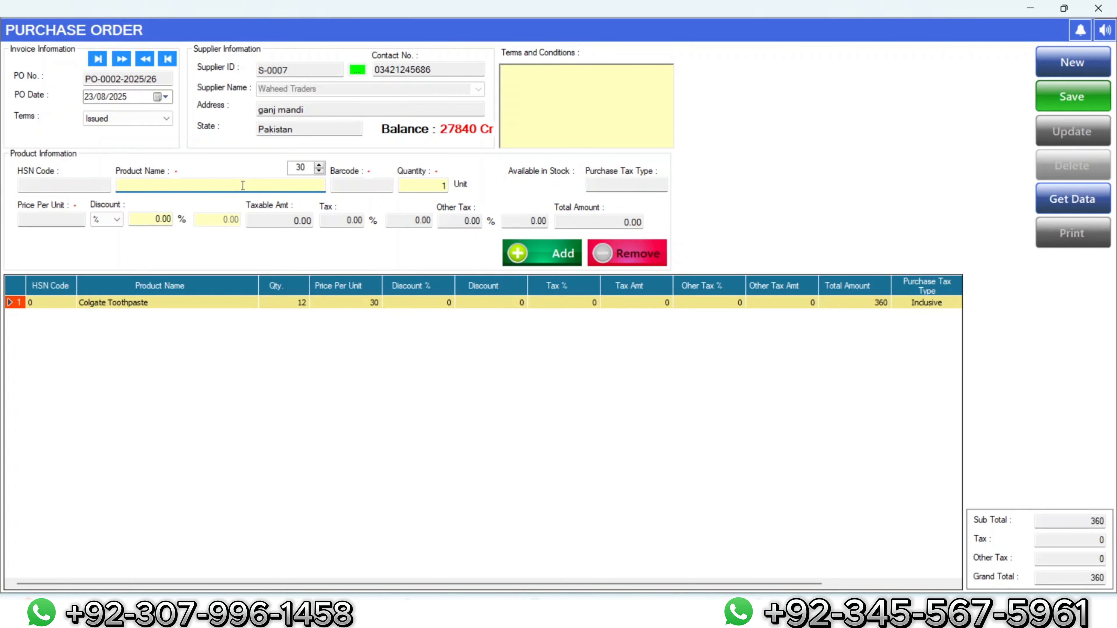
Step: Add 12 National Salt to the purchase order
{"action": "type", "text": "s"}
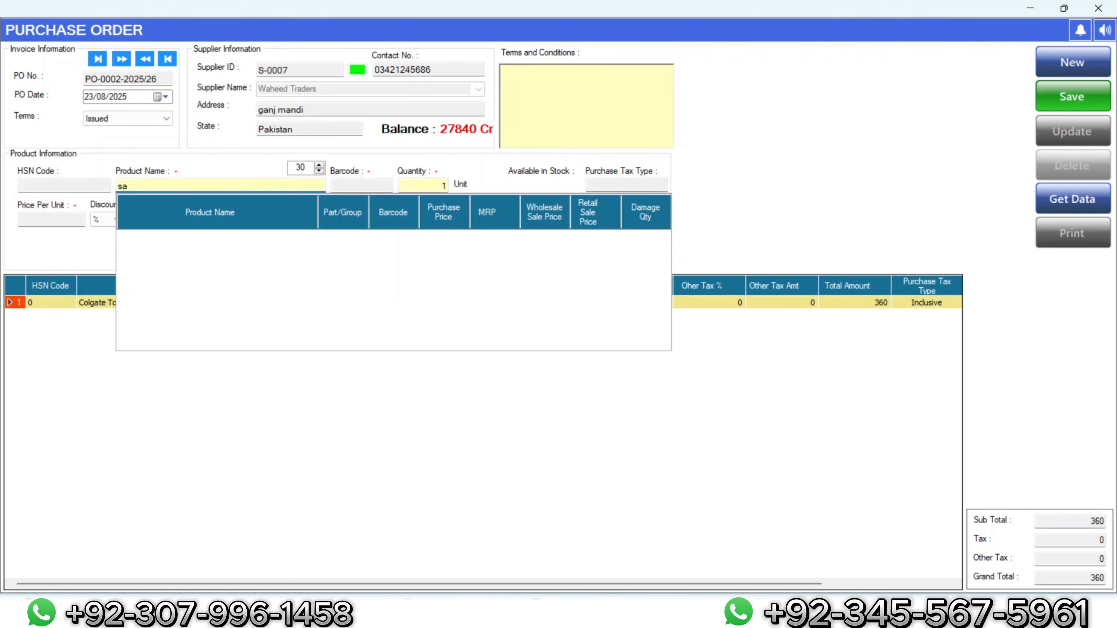
{"action": "key", "text": "BackSpace"}
{"action": "type", "text": "nat"}
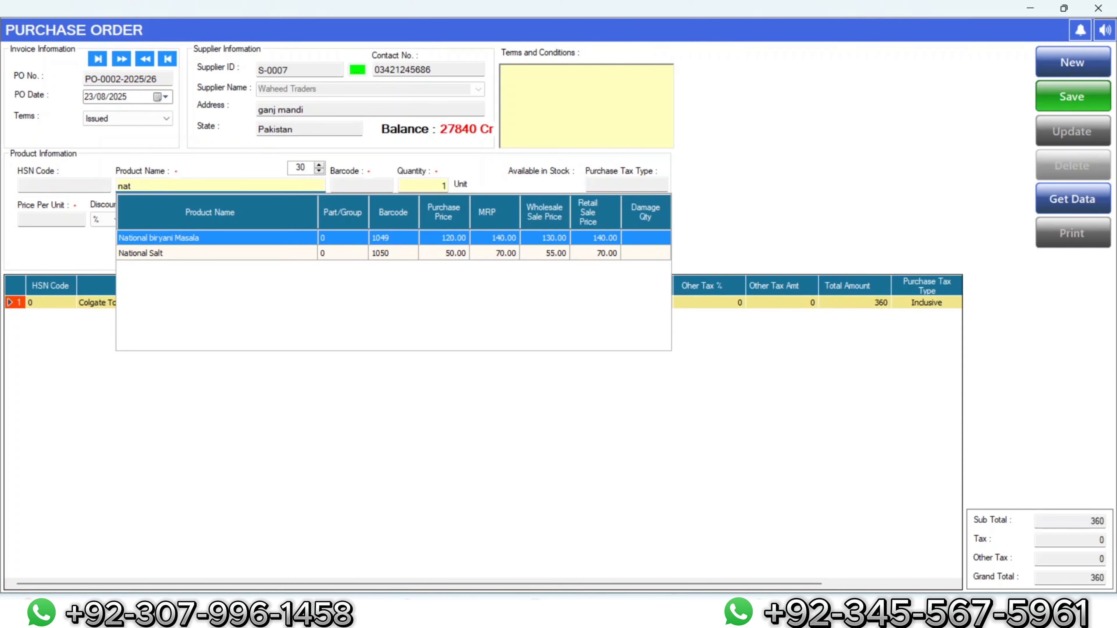
{"action": "key", "text": "Down"}
{"action": "key", "text": "Return"}
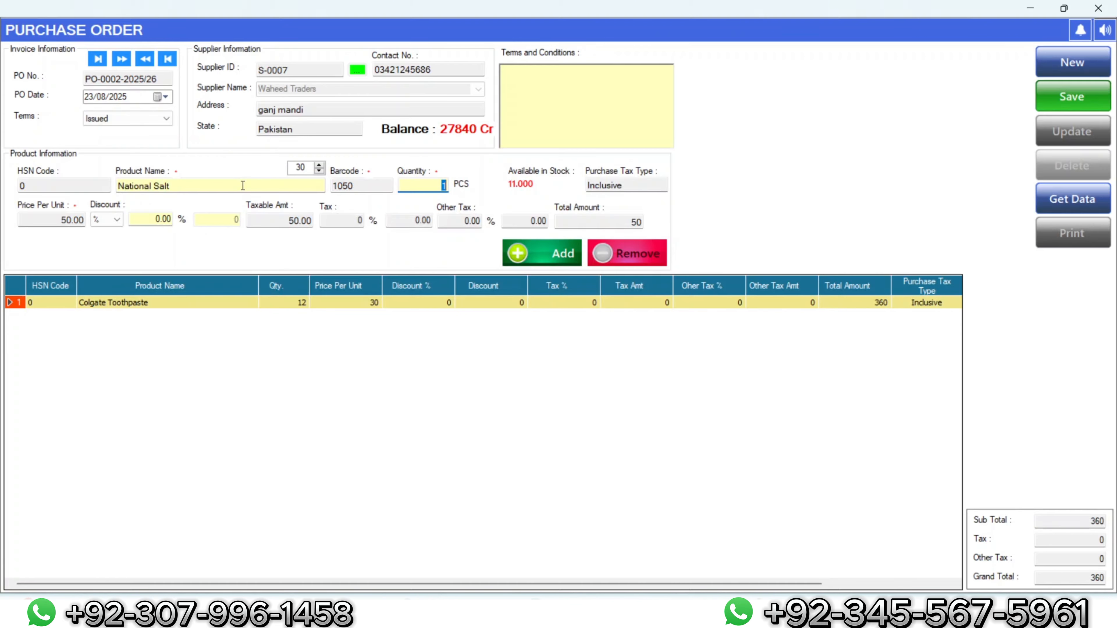
{"action": "type", "text": "12"}
{"action": "left_click", "coordinate": [541, 265]}
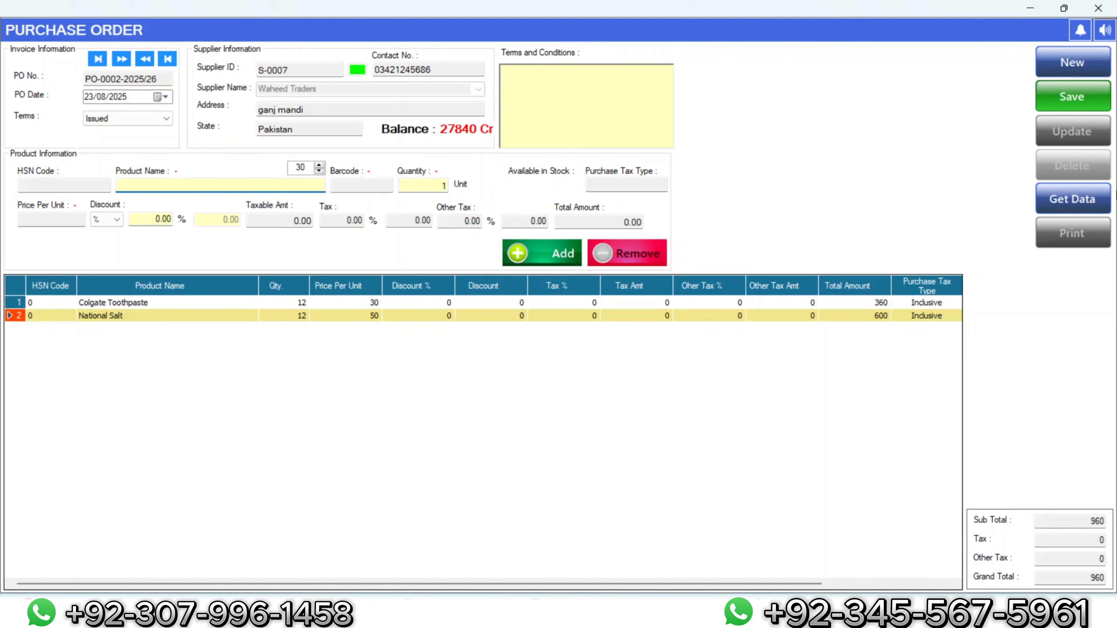
Step: Save purchase order PO-0002-2025/26, totalling 960, and close the window
{"action": "left_click", "coordinate": [1082, 99]}
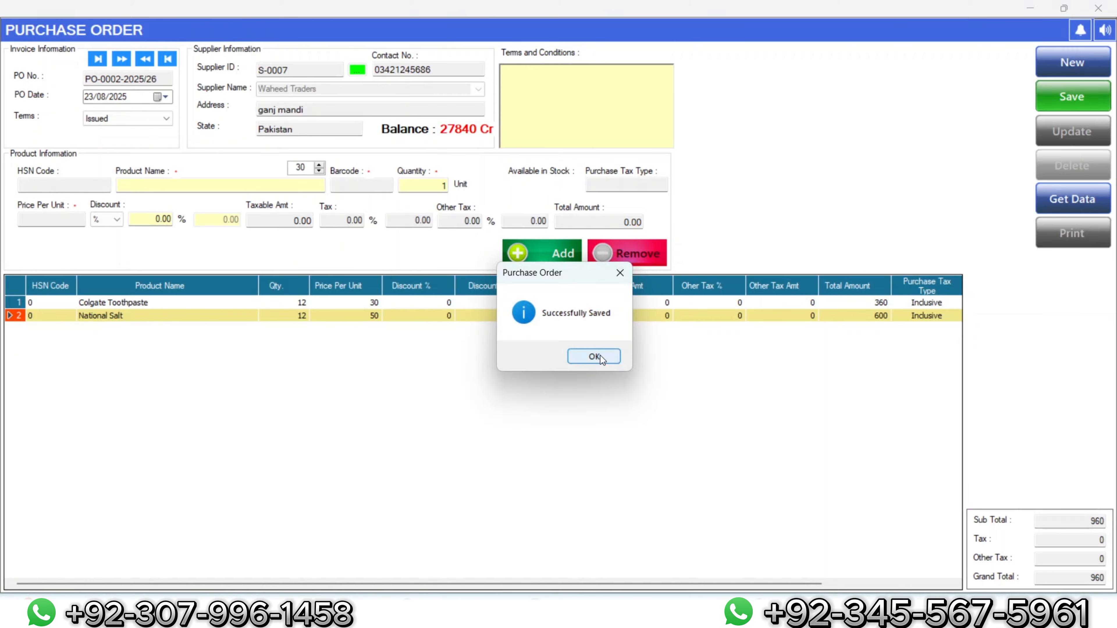
{"action": "left_click", "coordinate": [594, 356]}
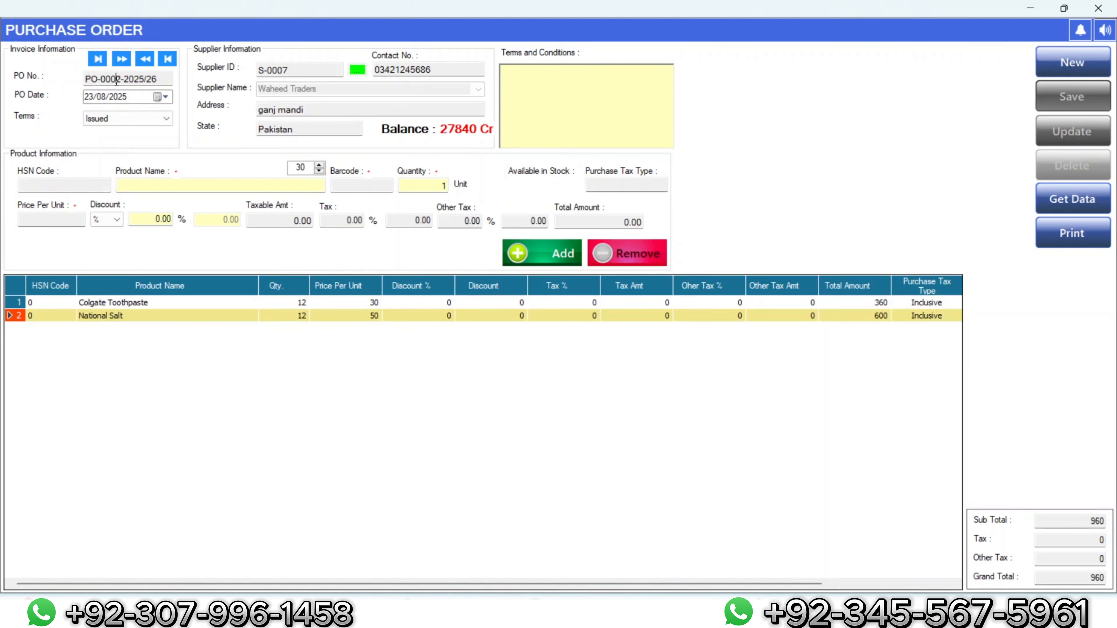
{"action": "double_click", "coordinate": [116, 80]}
{"action": "left_click", "coordinate": [504, 476]}
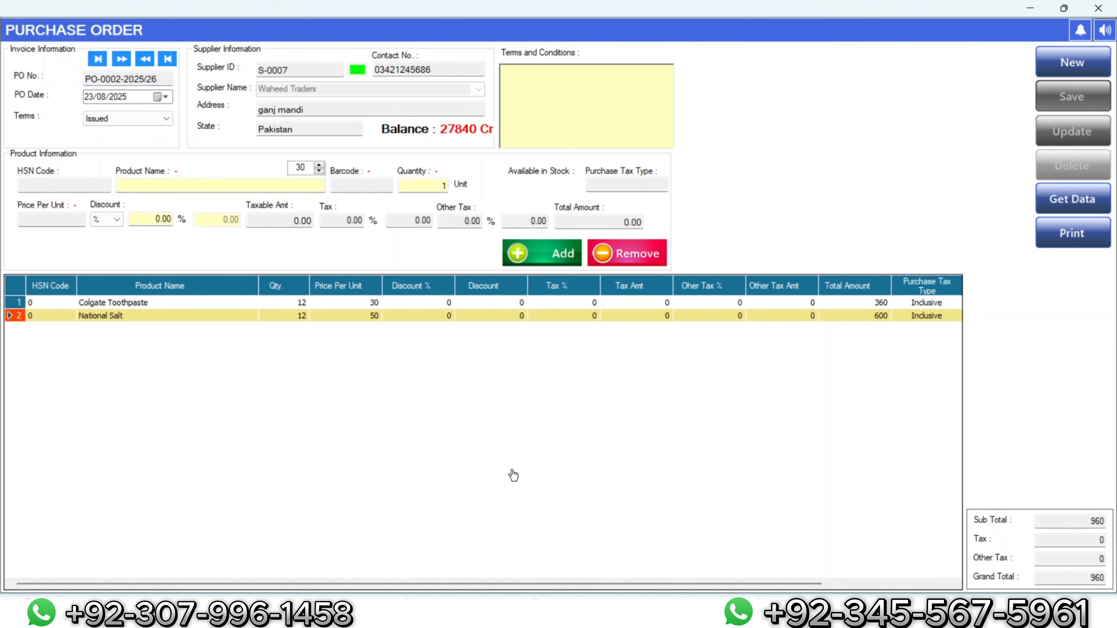
{"action": "left_click", "coordinate": [1098, 8]}
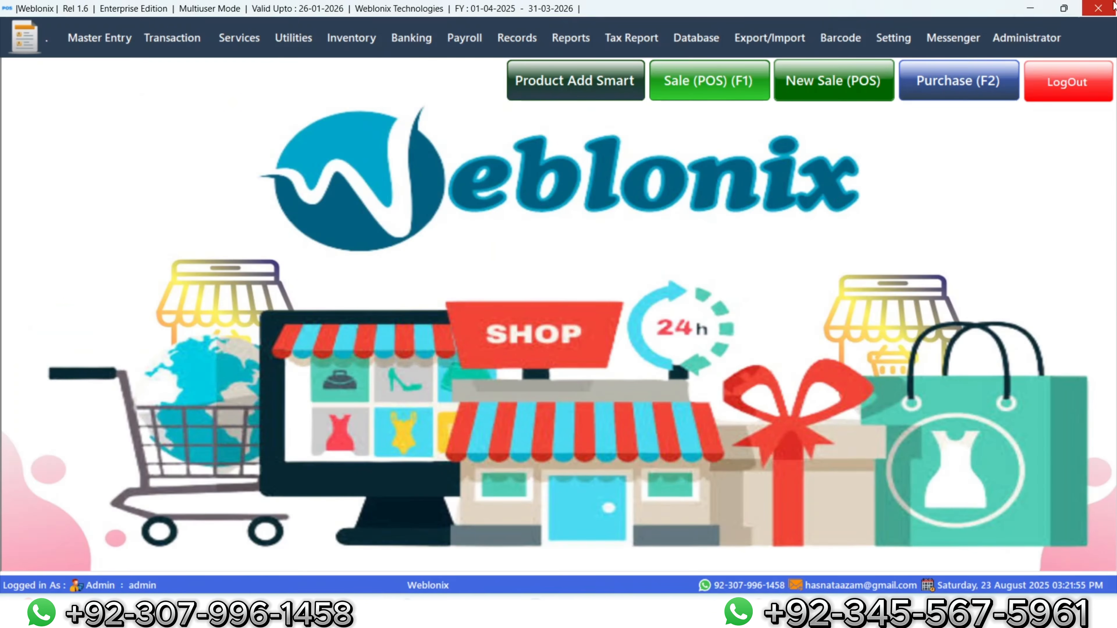
Step: Reopen the Purchase Order form and load saved order PO-0002-2025/26
{"action": "left_click", "coordinate": [173, 39]}
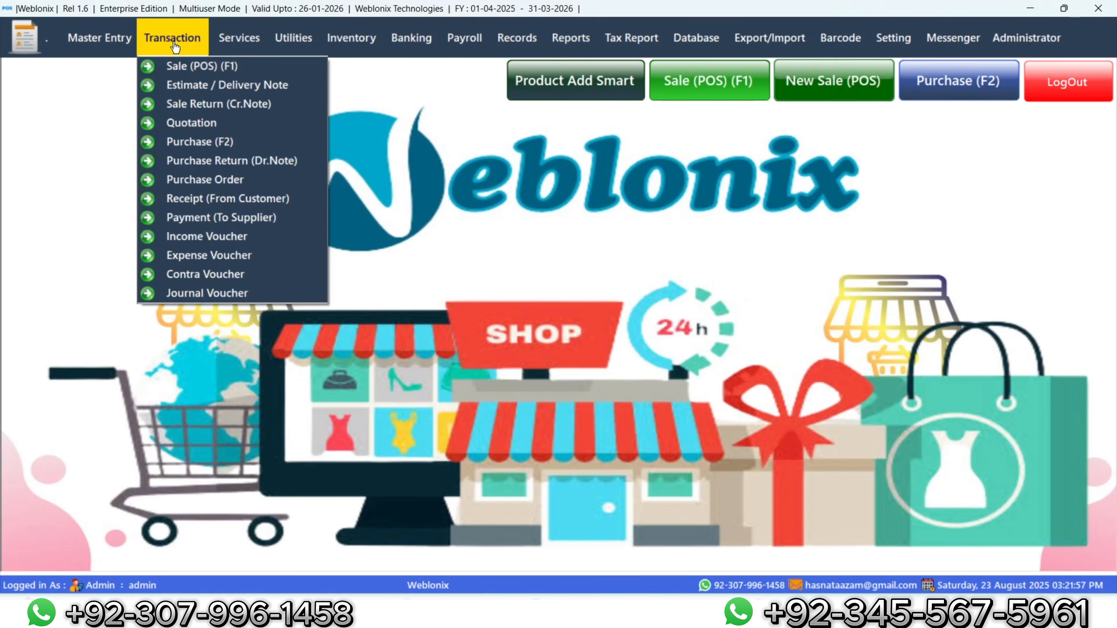
{"action": "left_click", "coordinate": [195, 178]}
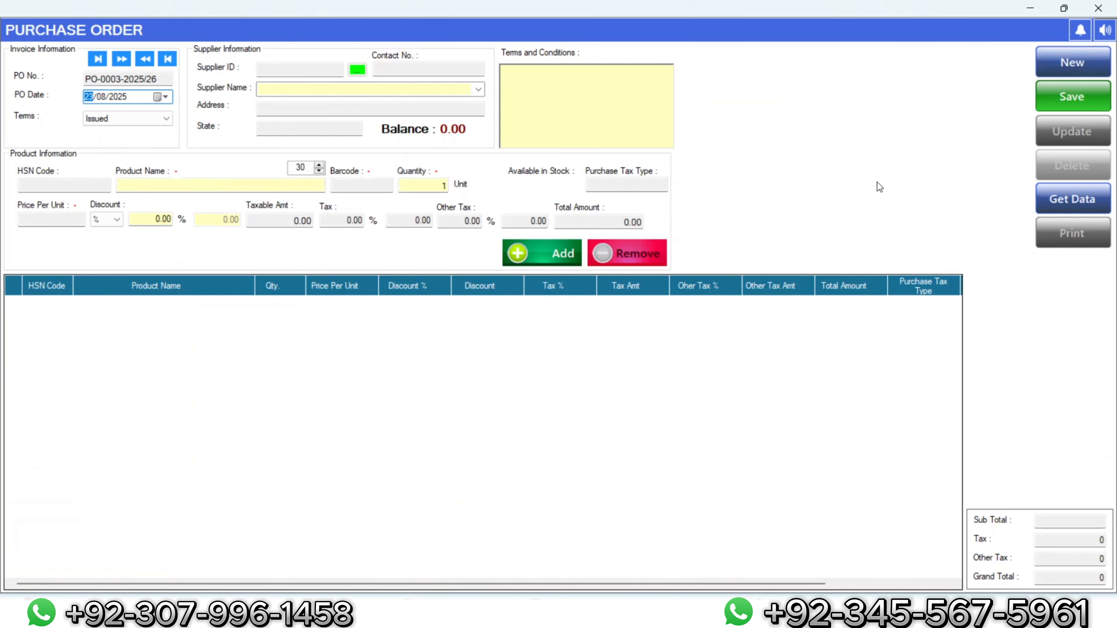
{"action": "left_click", "coordinate": [1093, 199]}
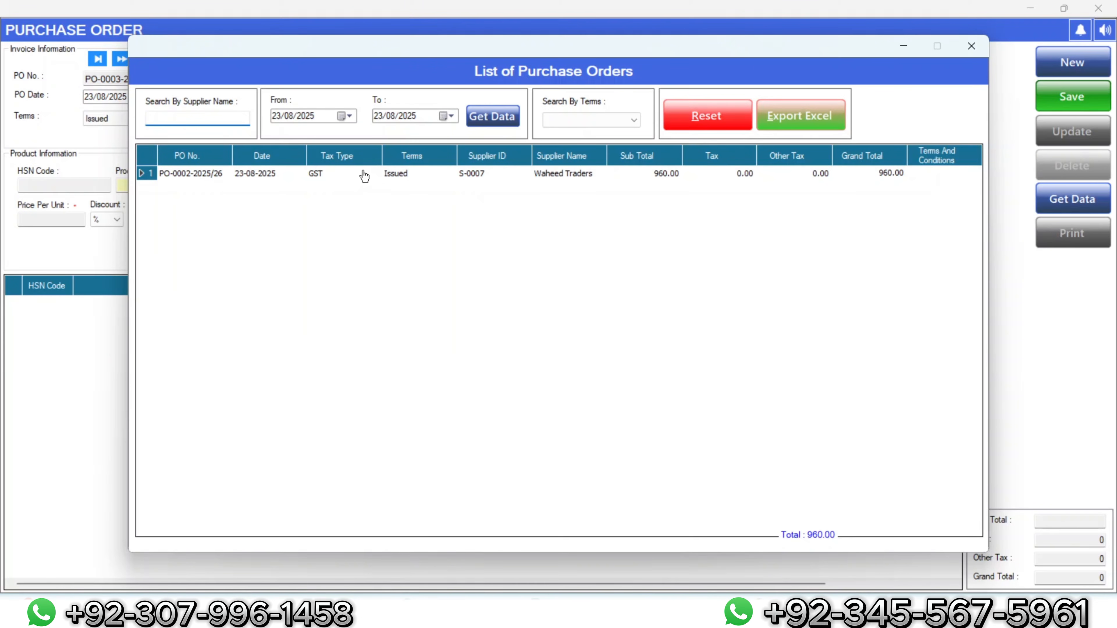
{"action": "double_click", "coordinate": [188, 174]}
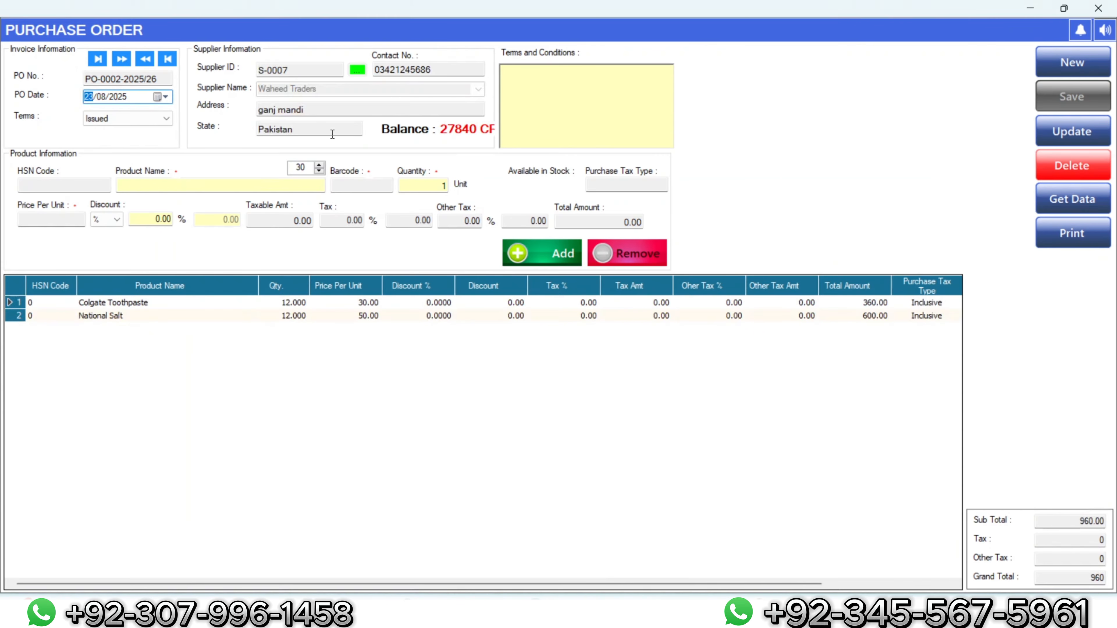
Step: Add 12 Head & Shoulder Shampoo 200ml and 12 National biryani Masala to the order
{"action": "left_click", "coordinate": [249, 185]}
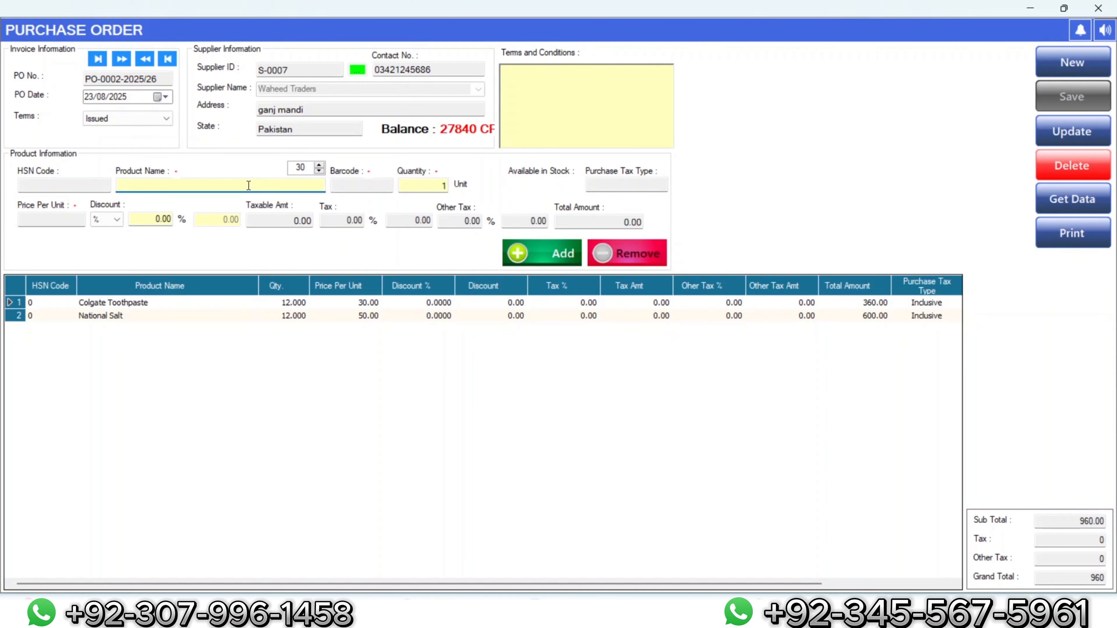
{"action": "type", "text": "hea"}
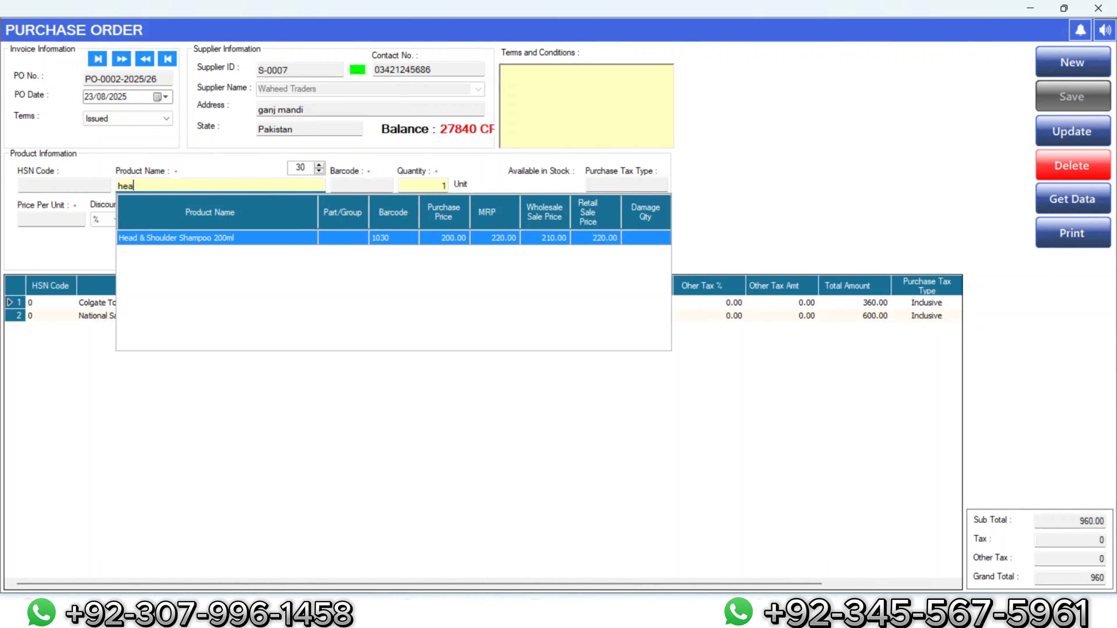
{"action": "key", "text": "Return"}
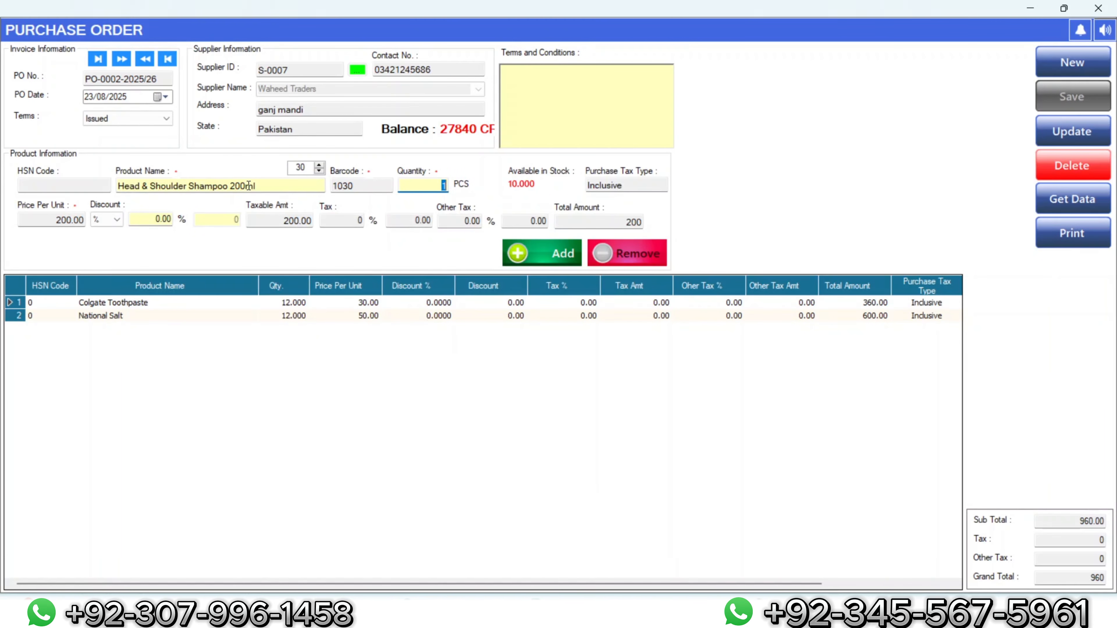
{"action": "type", "text": "12"}
{"action": "left_click", "coordinate": [534, 257]}
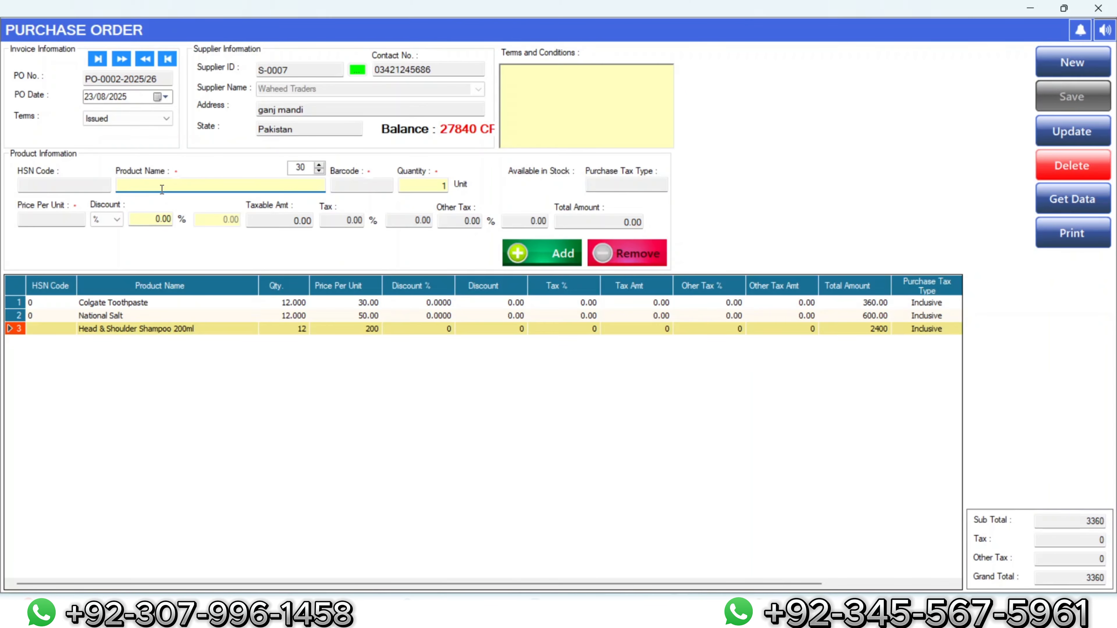
{"action": "type", "text": "natio"}
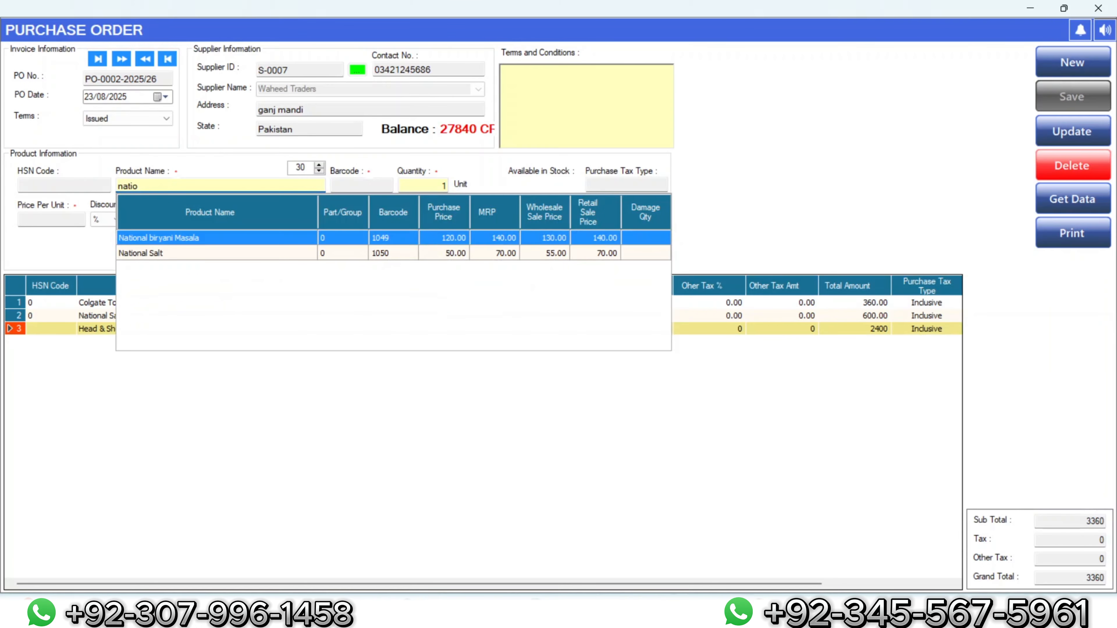
{"action": "key", "text": "Return"}
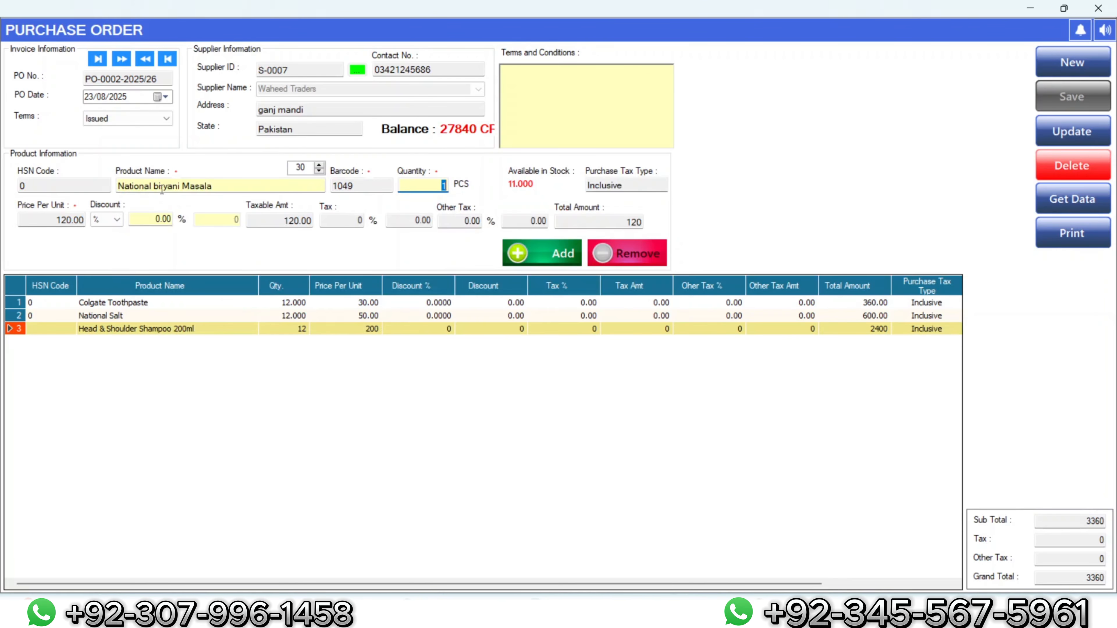
{"action": "type", "text": "12"}
{"action": "left_click", "coordinate": [532, 246]}
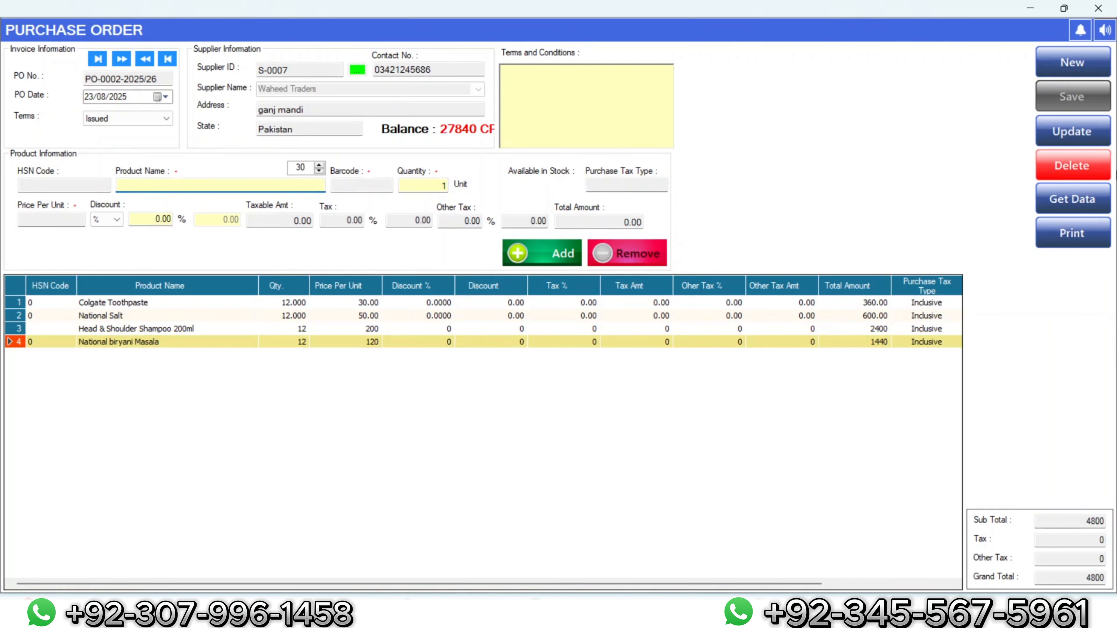
Step: Update the purchase order to grand total 4800 and close the window
{"action": "left_click", "coordinate": [1069, 128]}
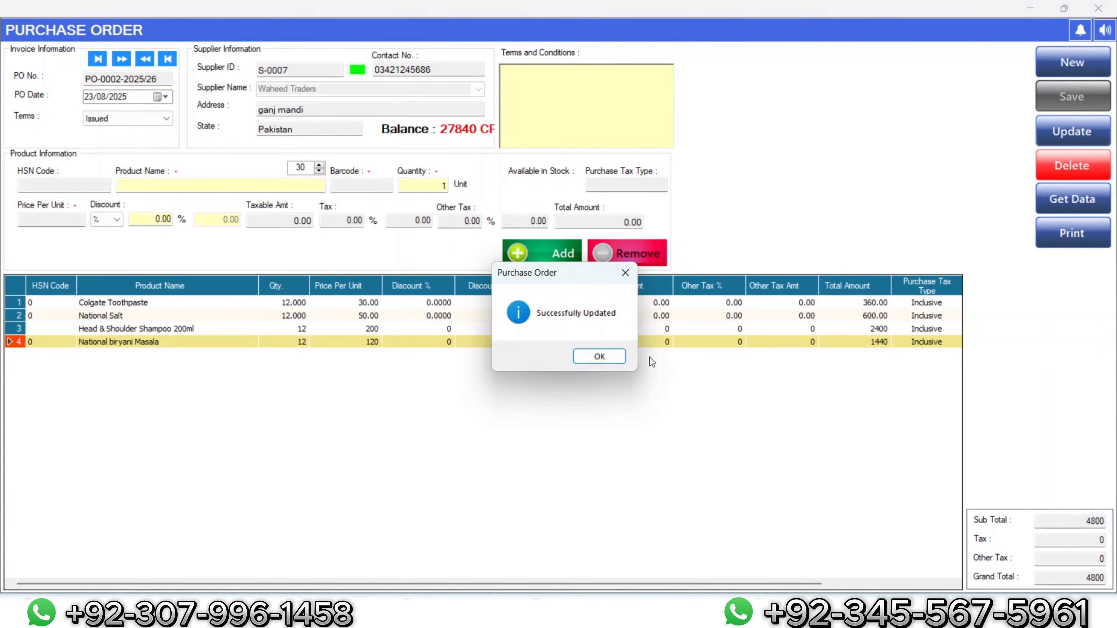
{"action": "left_click", "coordinate": [611, 358]}
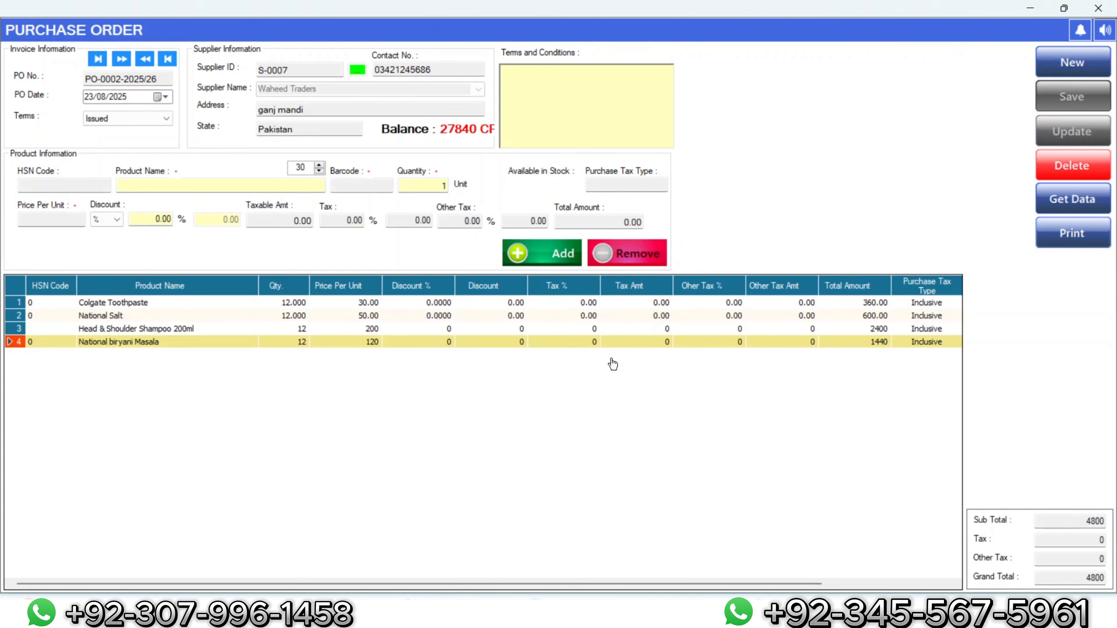
{"action": "left_click", "coordinate": [1104, 6]}
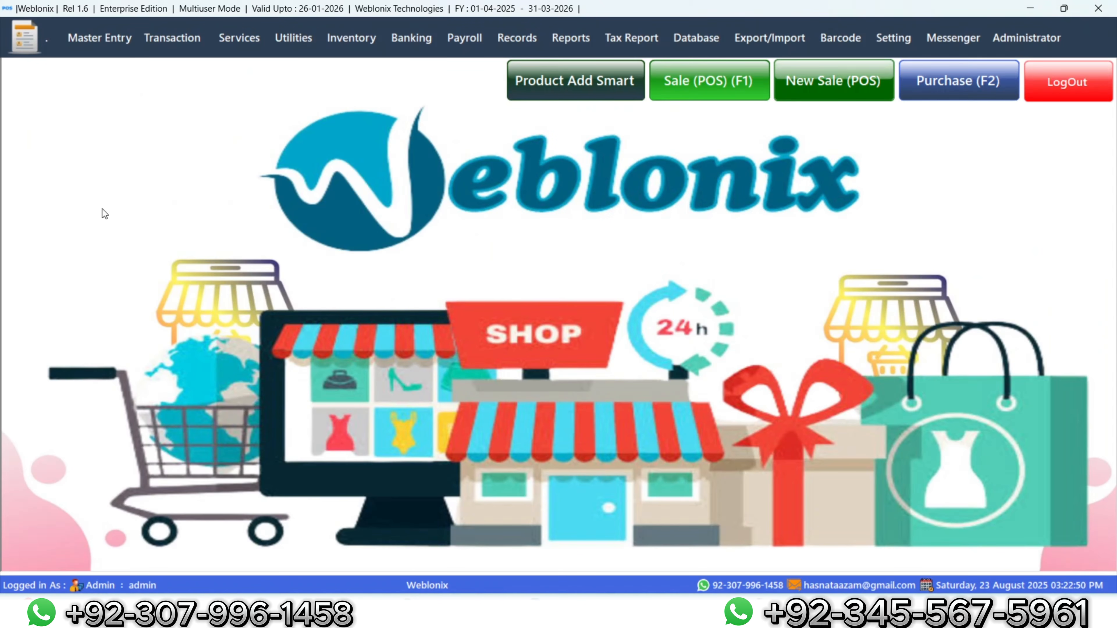
Step: Reload PO-0002-2025/26 in the Purchase Order form to verify its four lines totalling 4800
{"action": "left_click", "coordinate": [172, 38]}
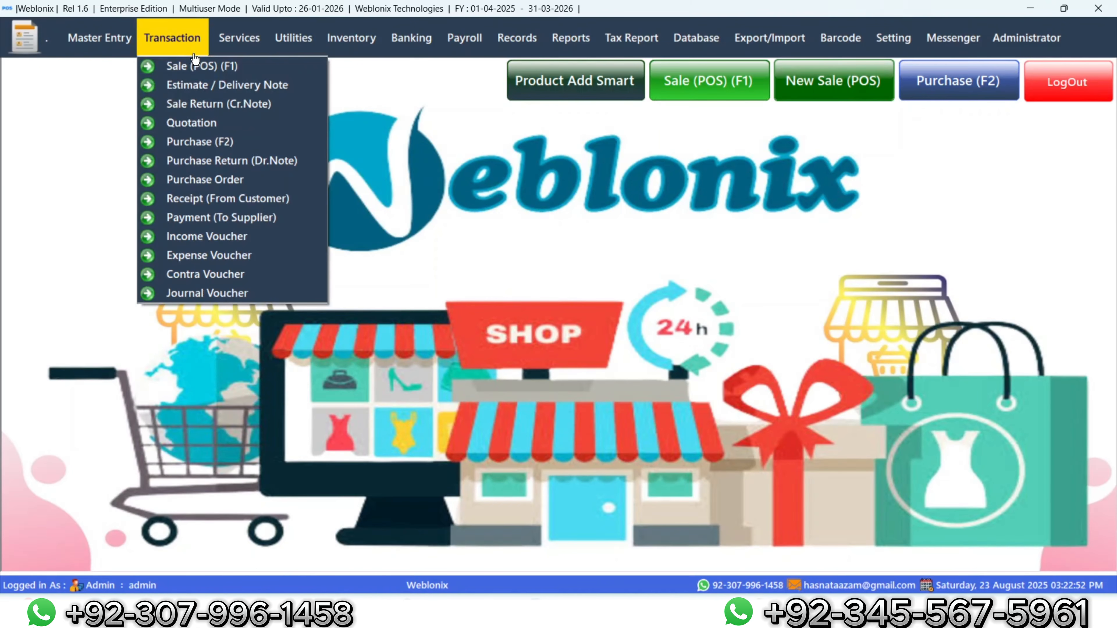
{"action": "left_click", "coordinate": [213, 183]}
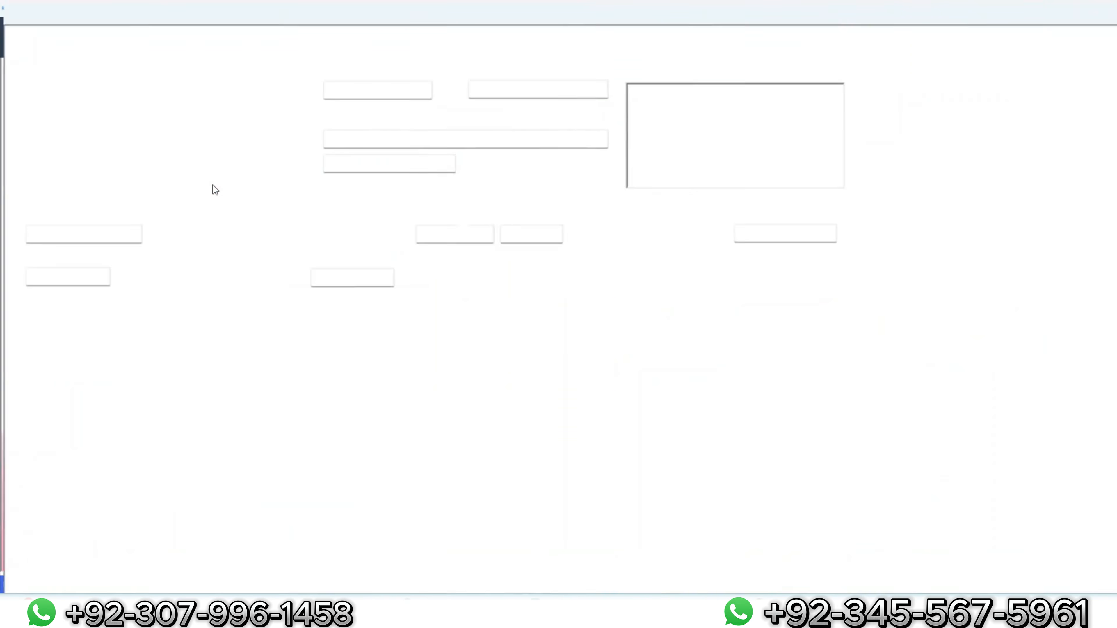
{"action": "left_click", "coordinate": [1078, 203]}
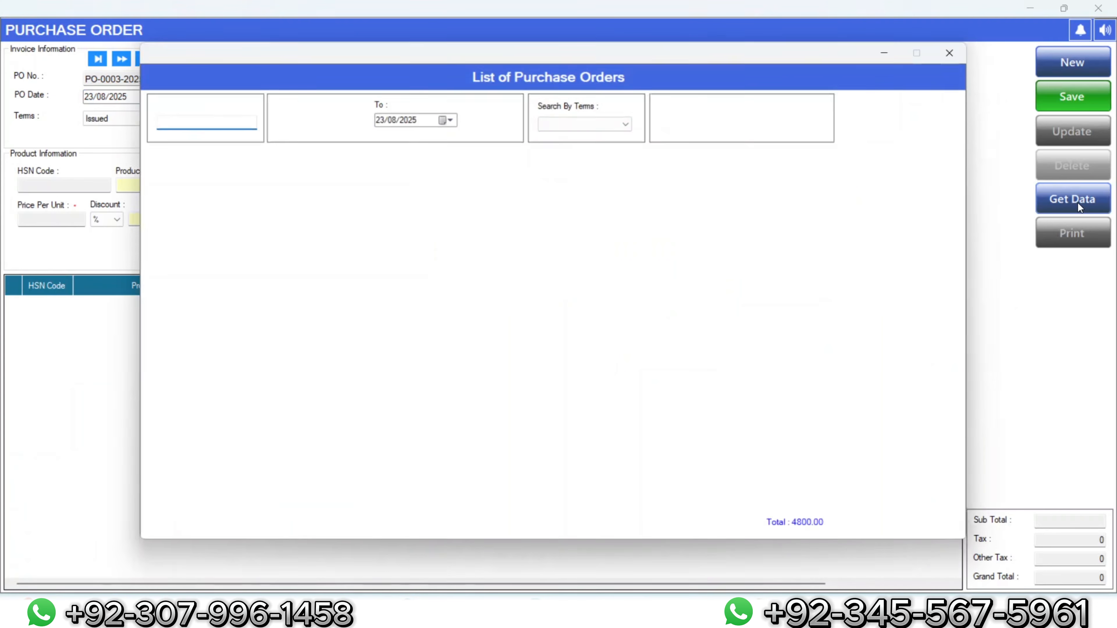
{"action": "double_click", "coordinate": [334, 176]}
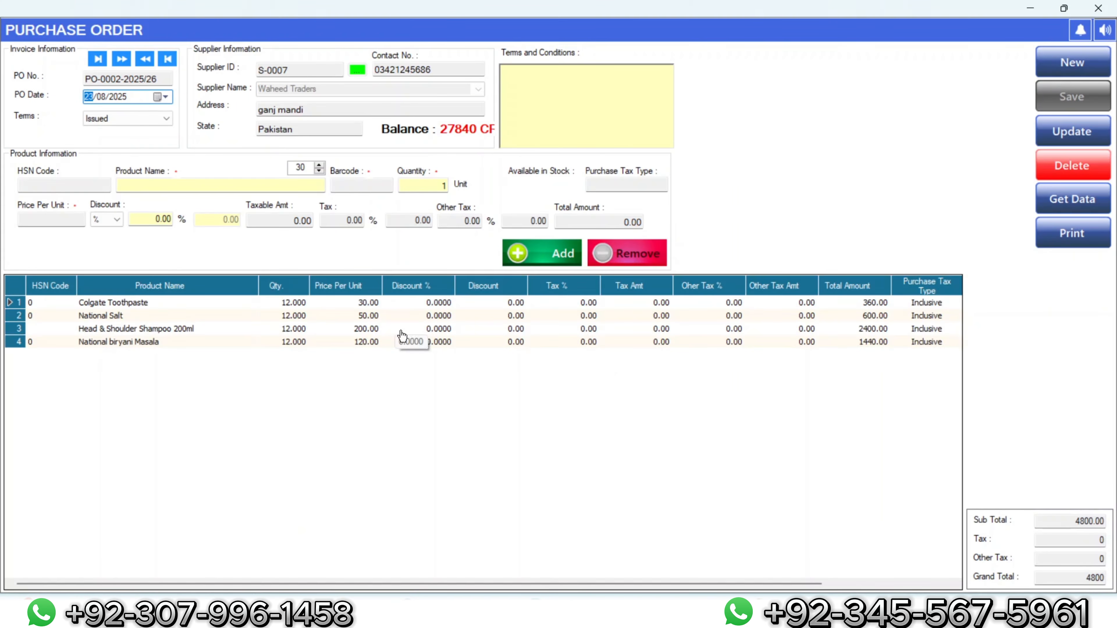
{"action": "left_click", "coordinate": [234, 187]}
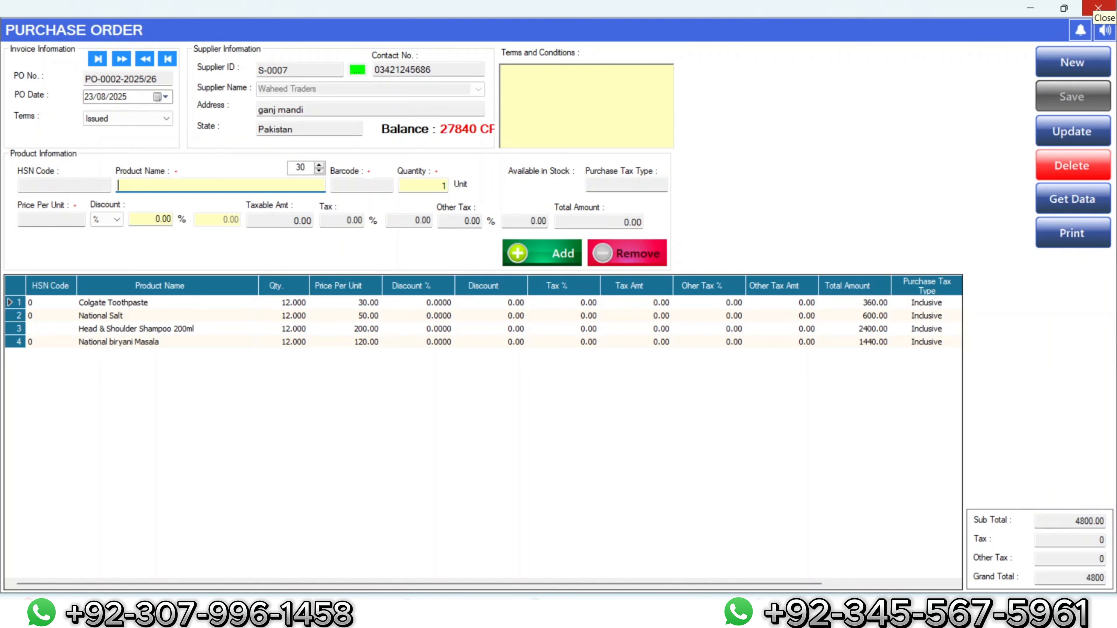
Step: Start a new purchase invoice and show PO-0002-2025/26 in the Purchase Order Register
{"action": "left_click", "coordinate": [1099, 8]}
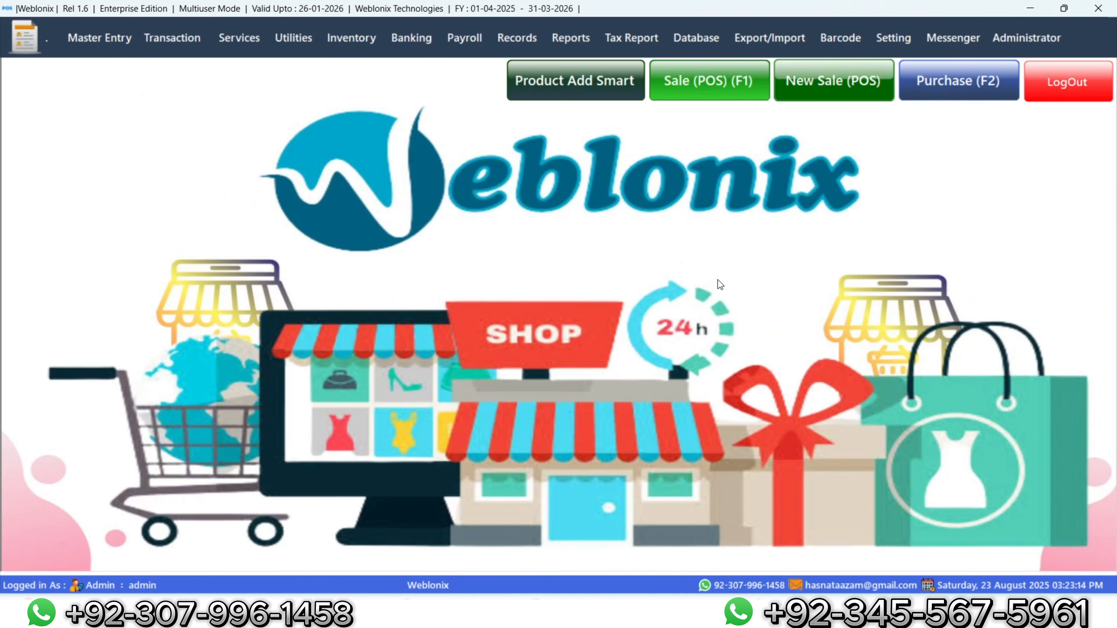
{"action": "left_click", "coordinate": [956, 99]}
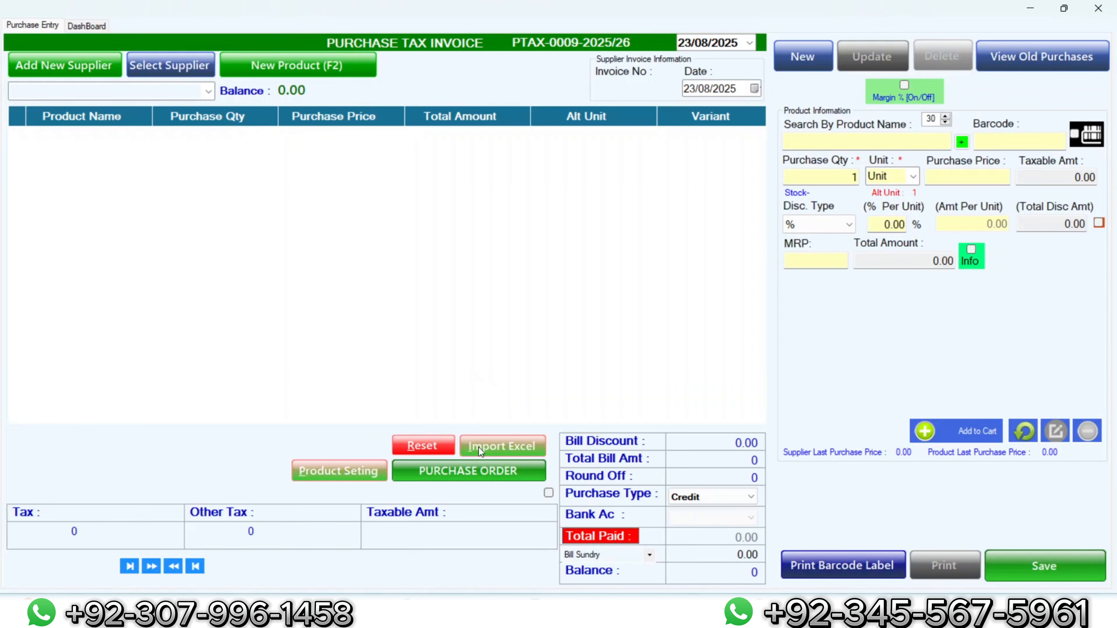
{"action": "left_click", "coordinate": [486, 474]}
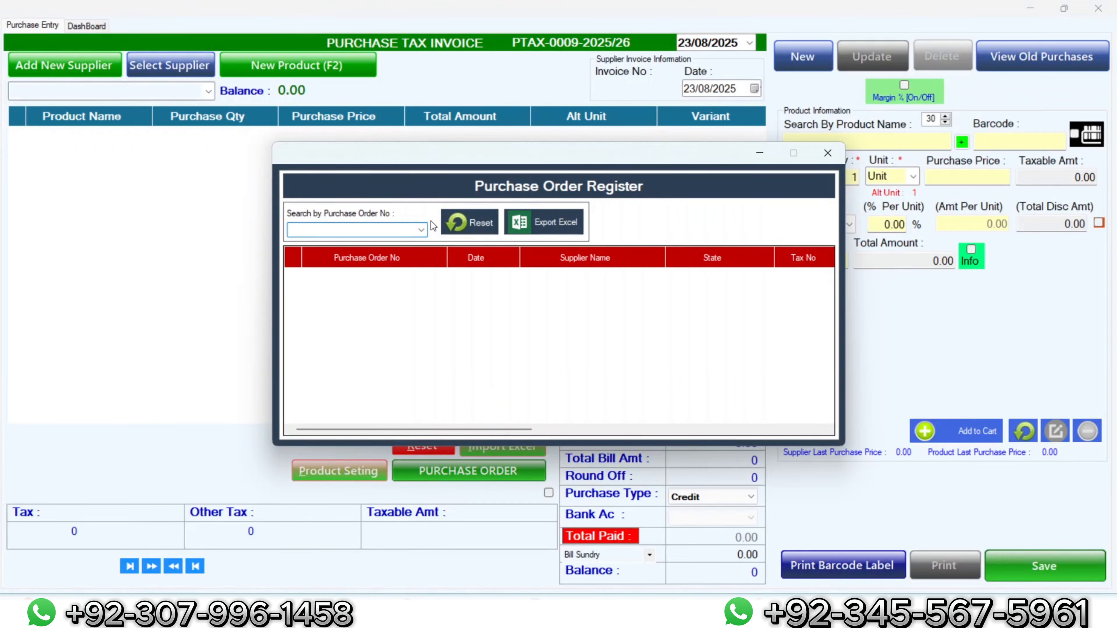
{"action": "left_click", "coordinate": [422, 229]}
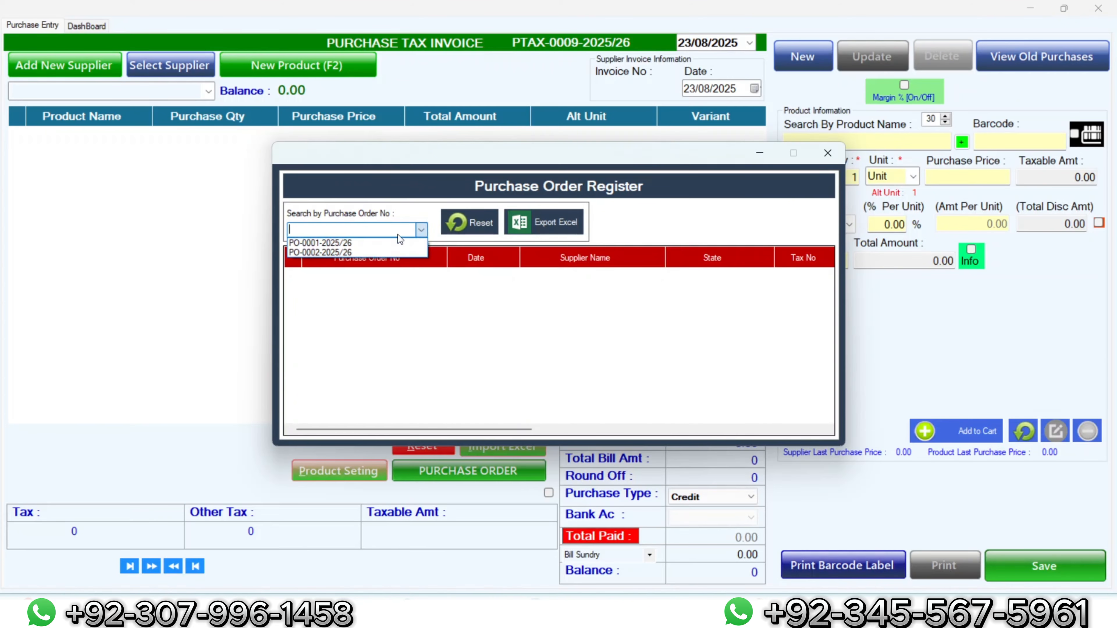
{"action": "left_click", "coordinate": [312, 254]}
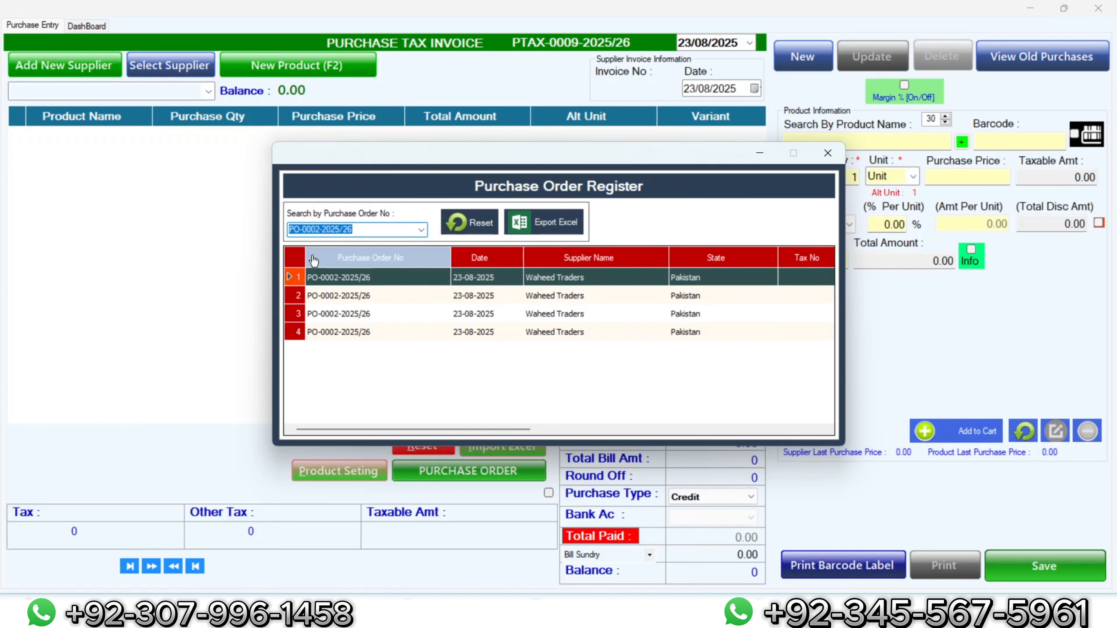
Step: Import the Colgate Toothpaste, shampoo, National Salt and National biryani Masala lines into the invoice
{"action": "left_click", "coordinate": [318, 335]}
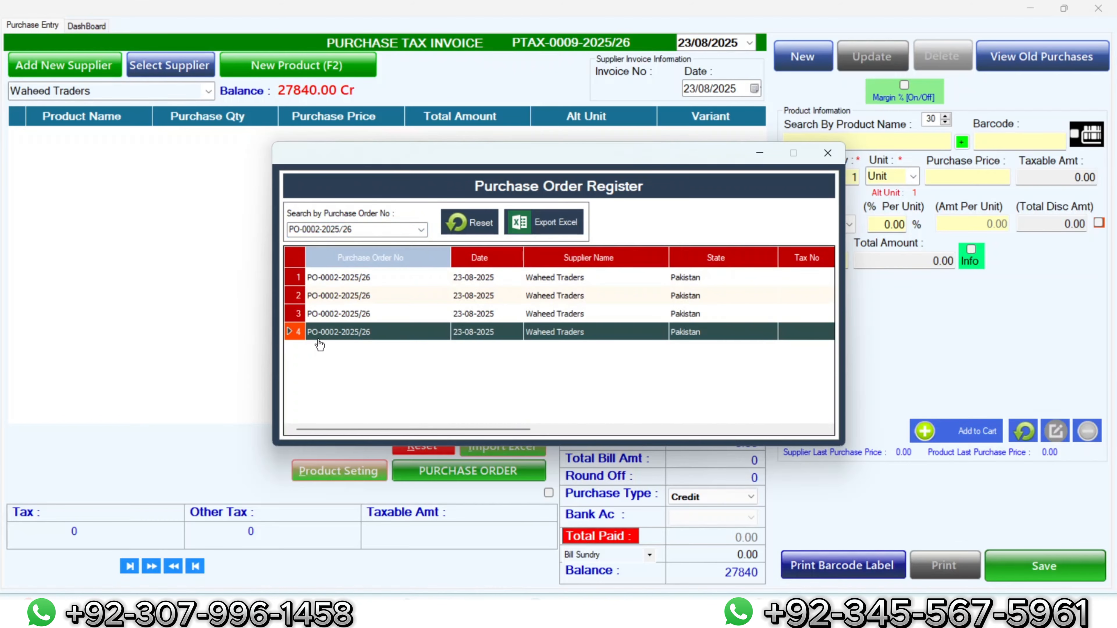
{"action": "left_click", "coordinate": [325, 281]}
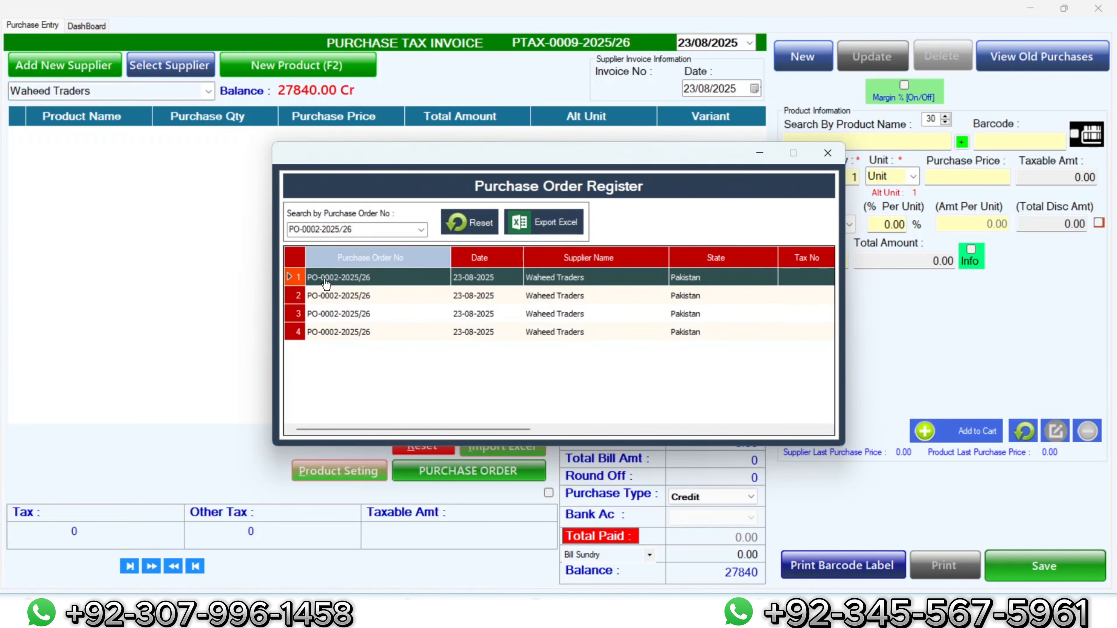
{"action": "left_click", "coordinate": [335, 328]}
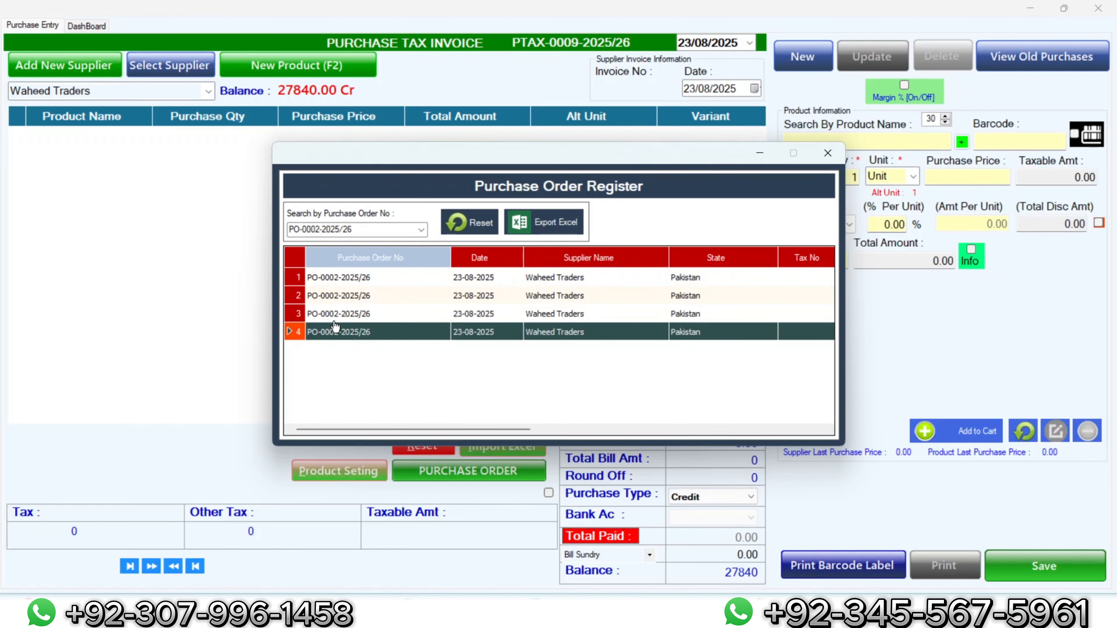
{"action": "double_click", "coordinate": [338, 281]}
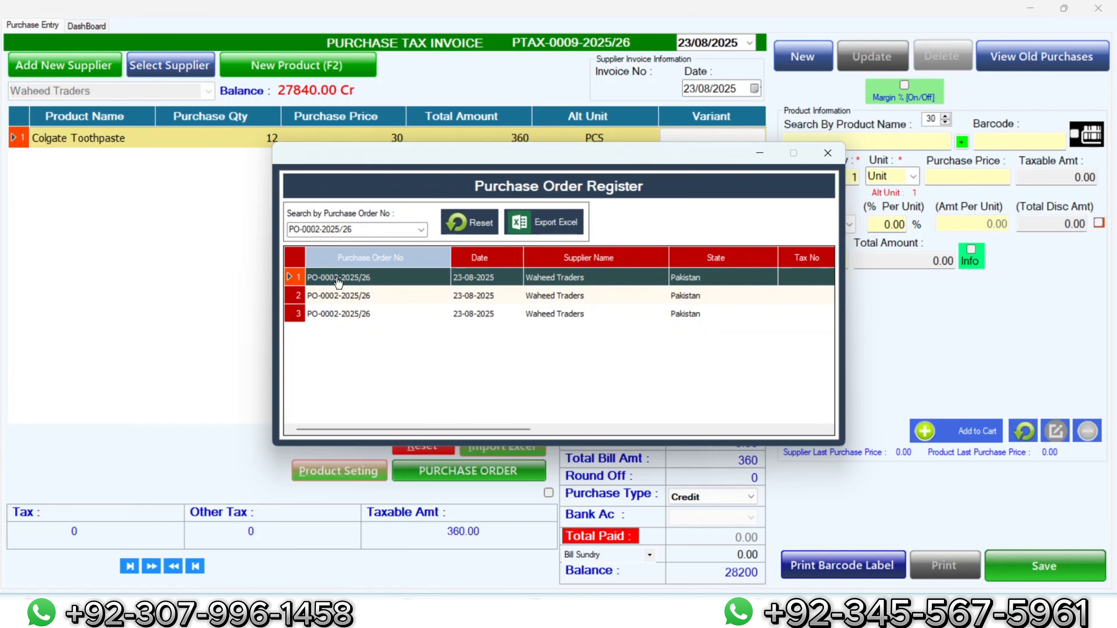
{"action": "double_click", "coordinate": [338, 299]}
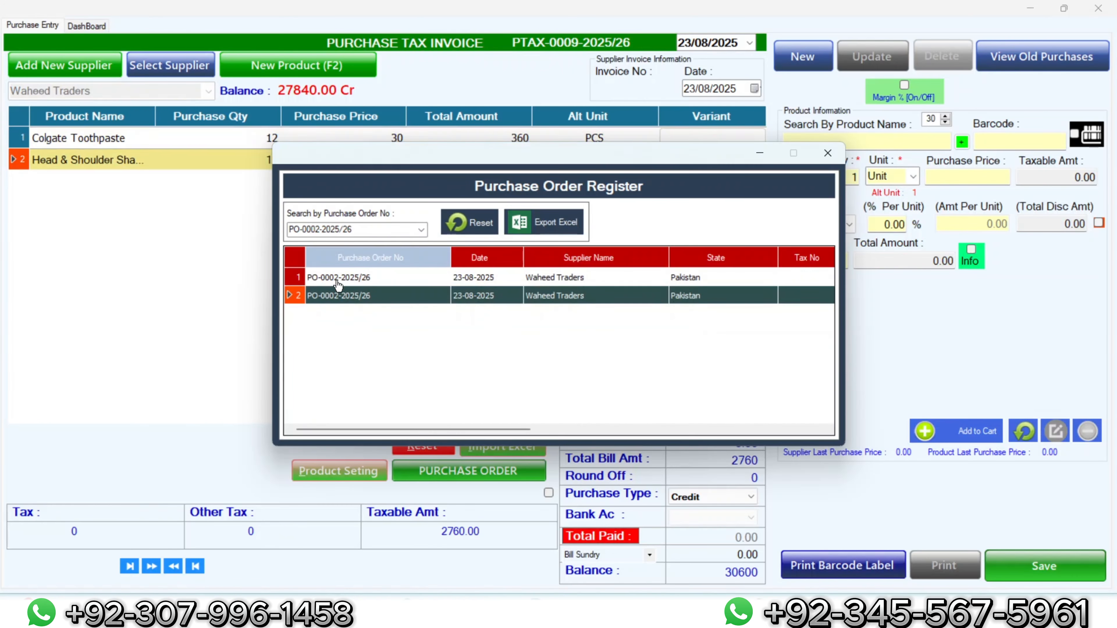
{"action": "double_click", "coordinate": [339, 286]}
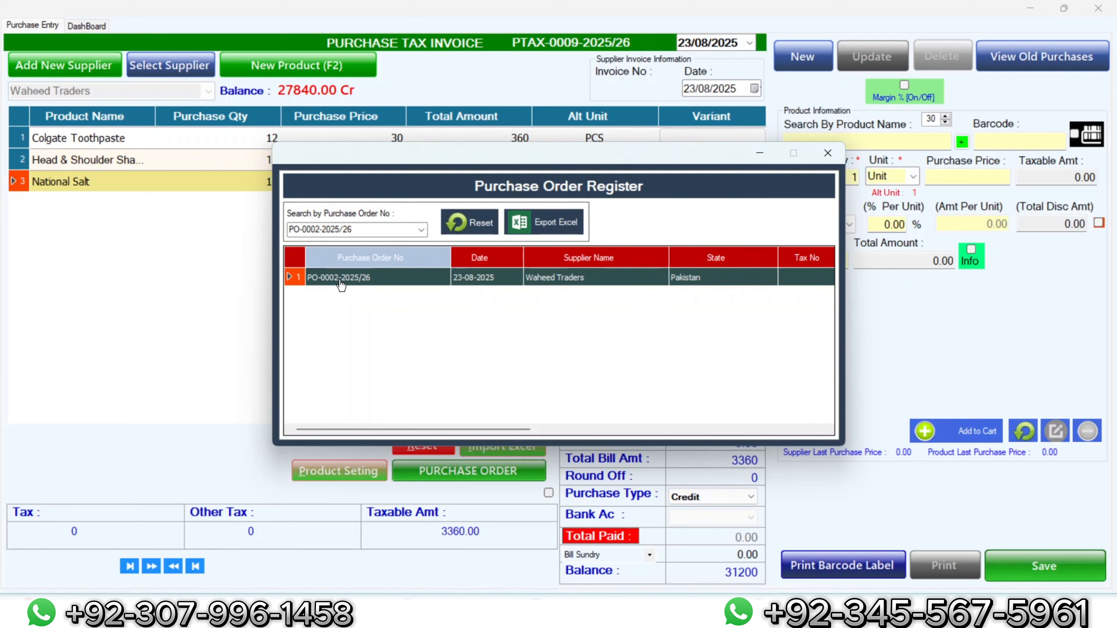
{"action": "double_click", "coordinate": [342, 282]}
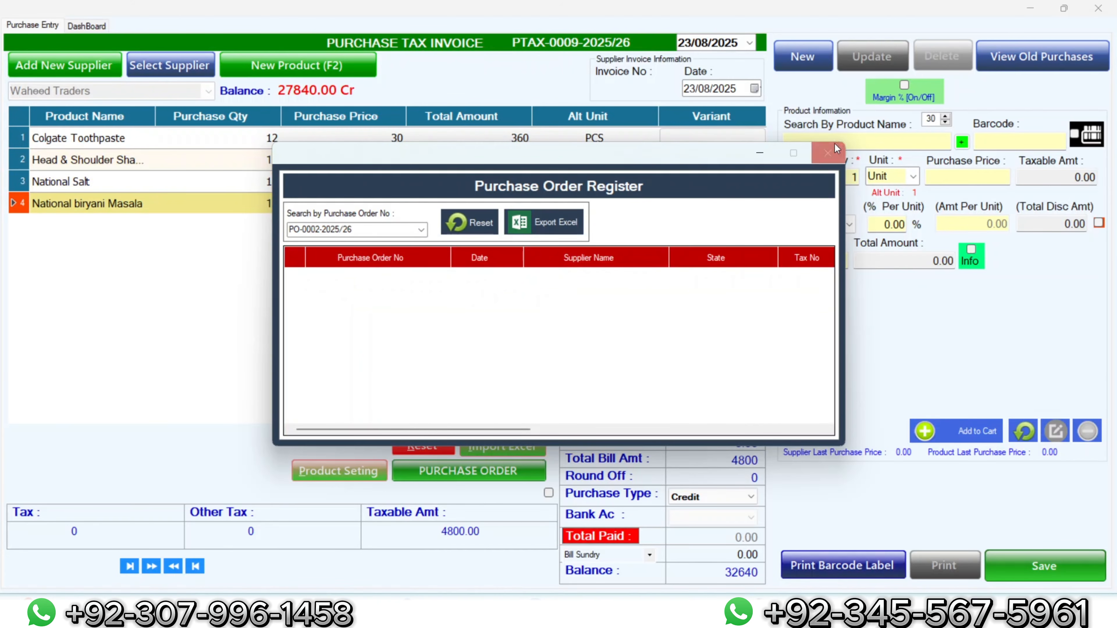
Step: Close the emptied order register and review each of the four invoice lines at 12 PCS
{"action": "left_click", "coordinate": [826, 153]}
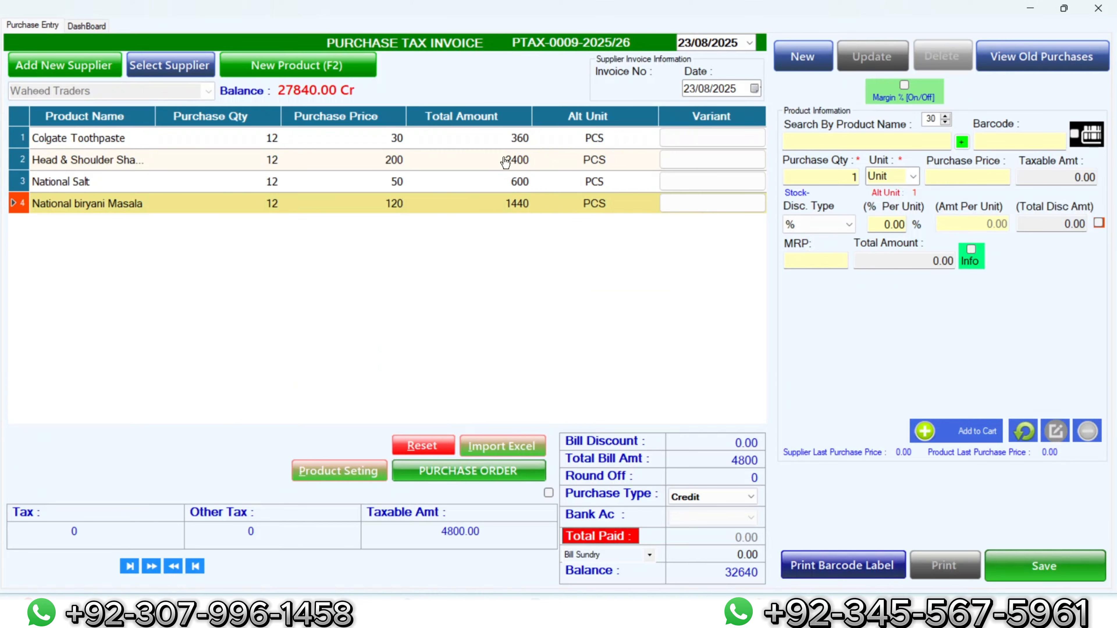
{"action": "left_click", "coordinate": [504, 143]}
{"action": "double_click", "coordinate": [504, 144]}
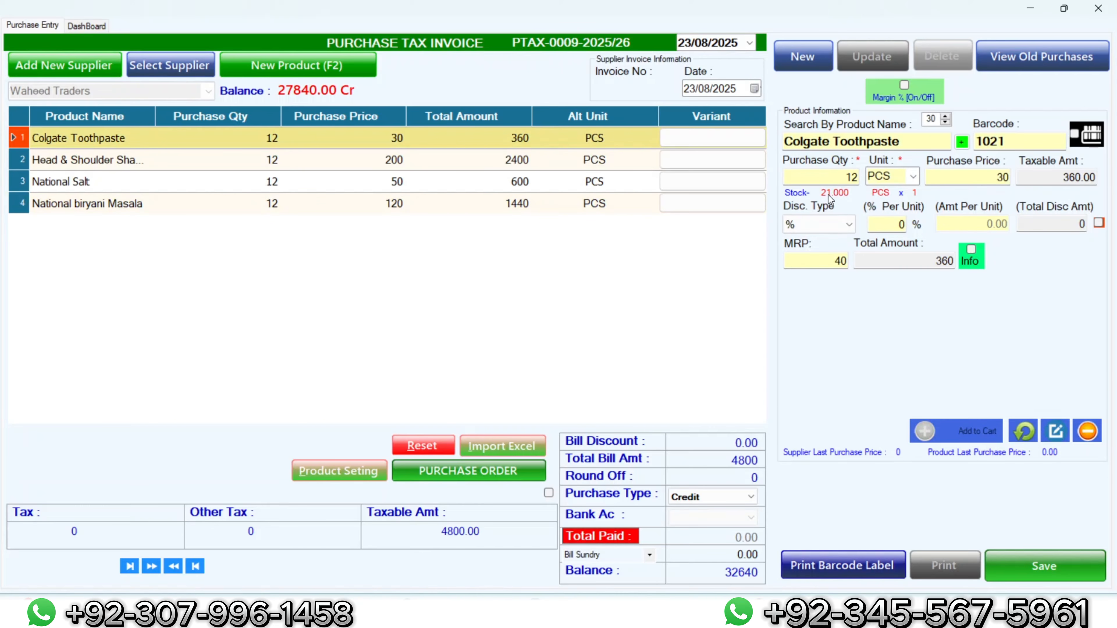
{"action": "left_click", "coordinate": [461, 166]}
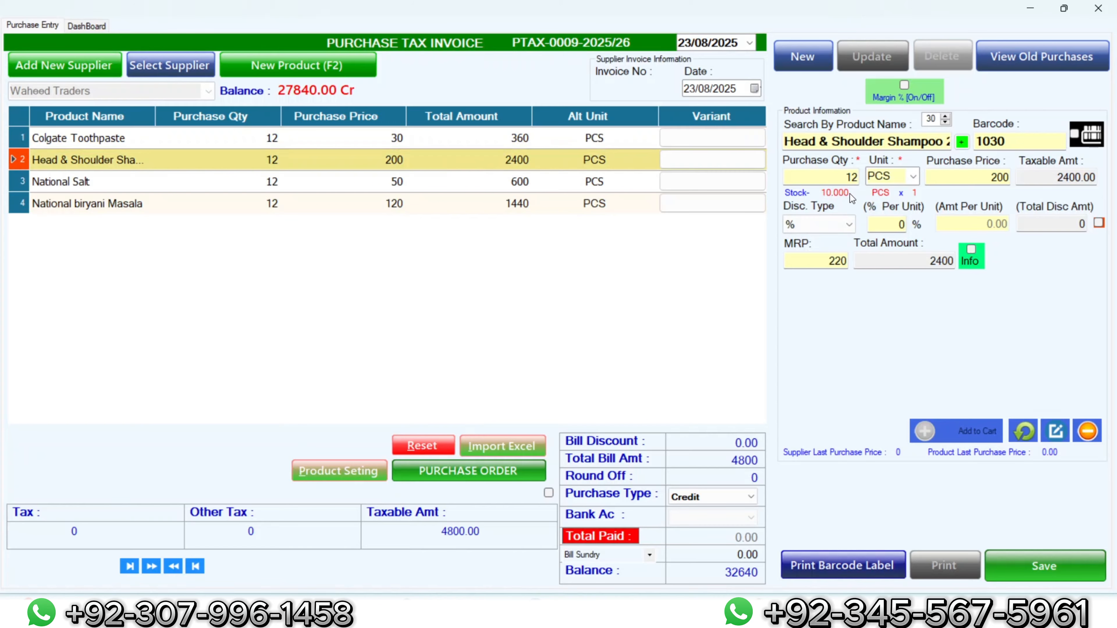
{"action": "left_click", "coordinate": [373, 186]}
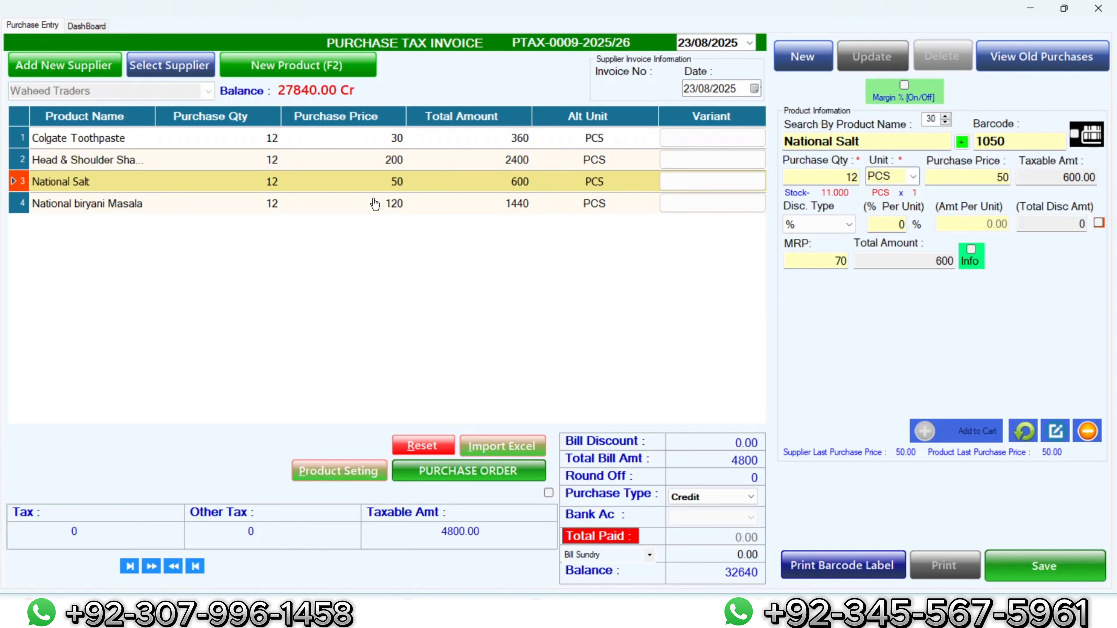
{"action": "left_click", "coordinate": [375, 204]}
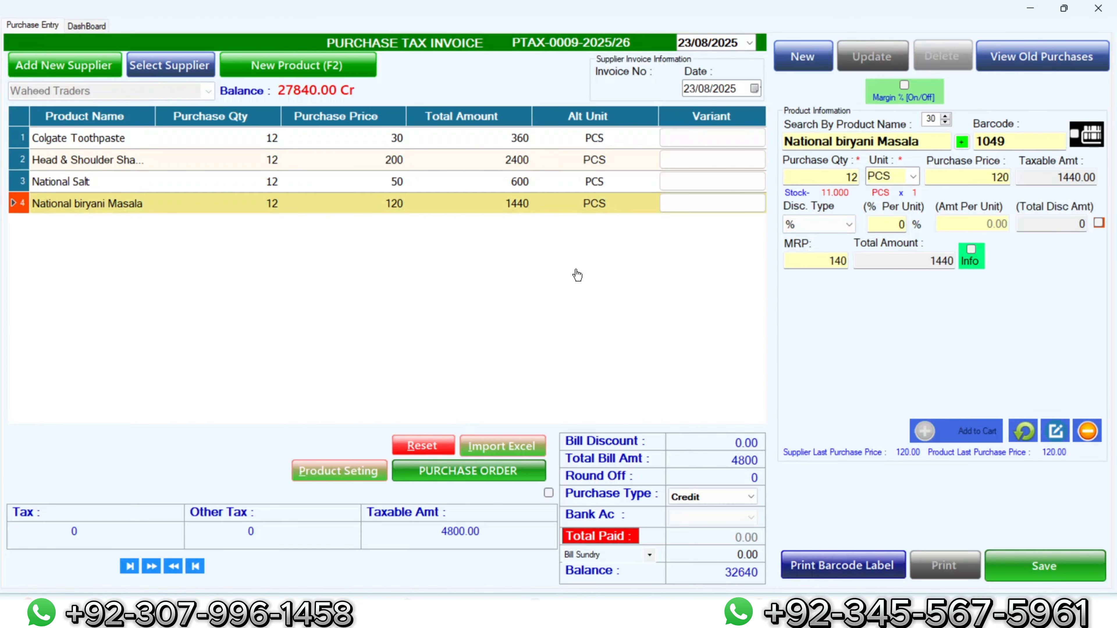
{"action": "left_click", "coordinate": [685, 497]}
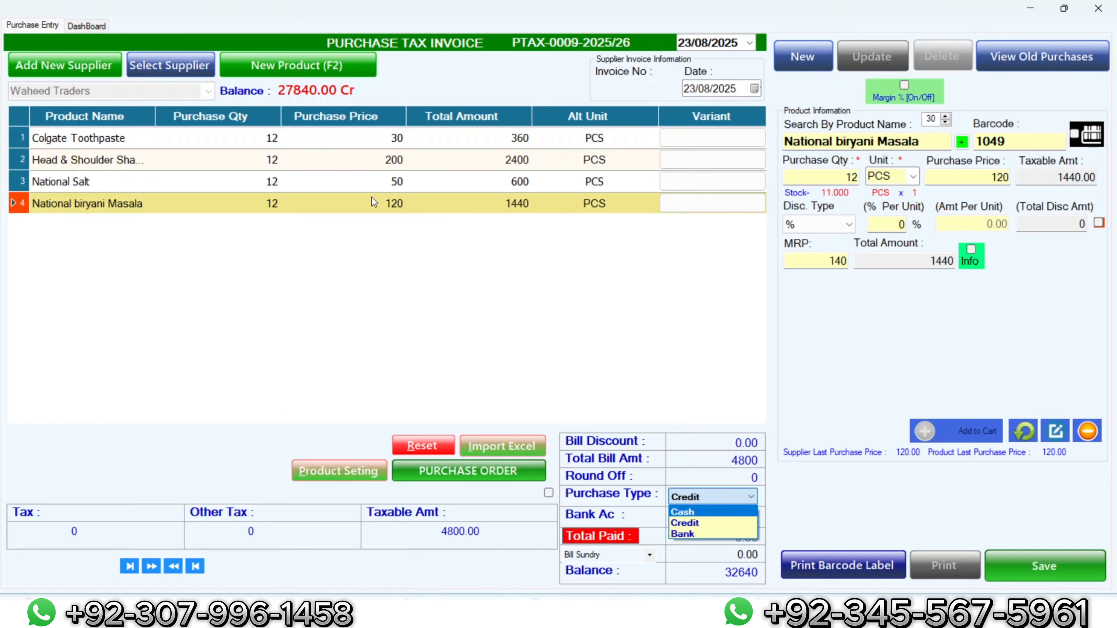
Step: Make the invoice a Cash purchase with 4800 entered as Total Paid
{"action": "left_click", "coordinate": [713, 510]}
{"action": "left_click", "coordinate": [731, 544]}
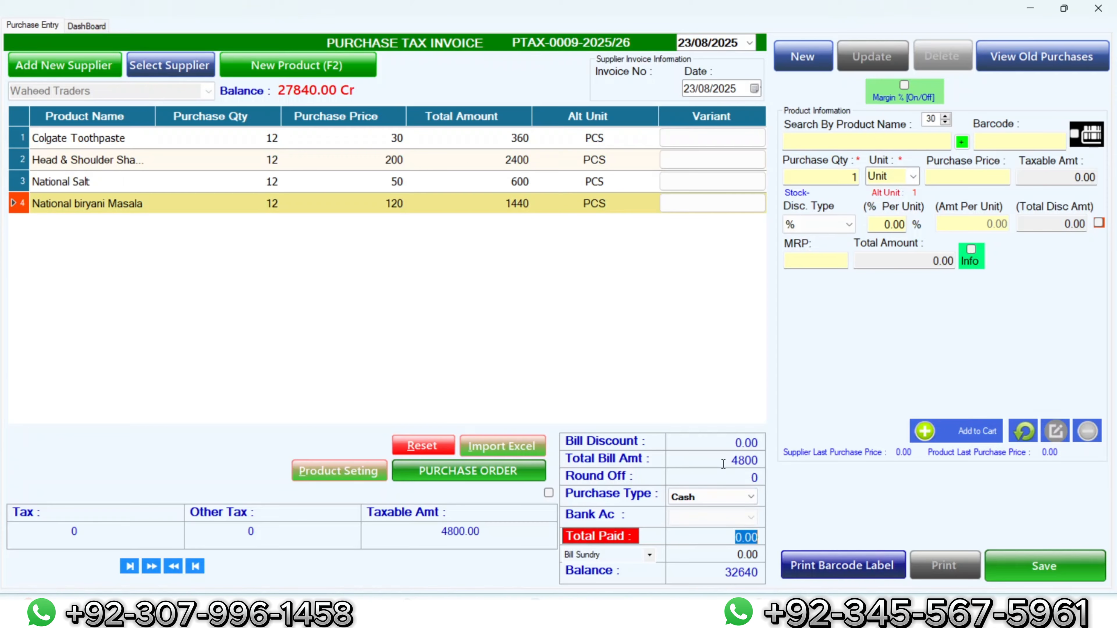
{"action": "type", "text": "4800"}
Step: Save invoice PTAX-0009-2025/26, confirm, and close the Purchase Entry window
{"action": "left_click", "coordinate": [1026, 552]}
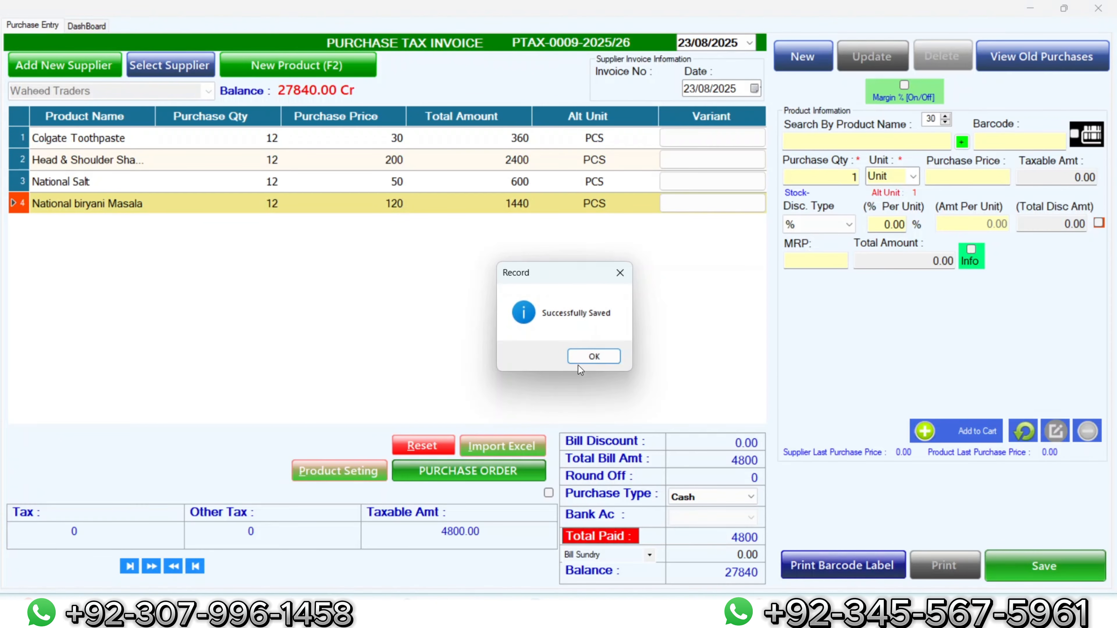
{"action": "left_click", "coordinate": [578, 358]}
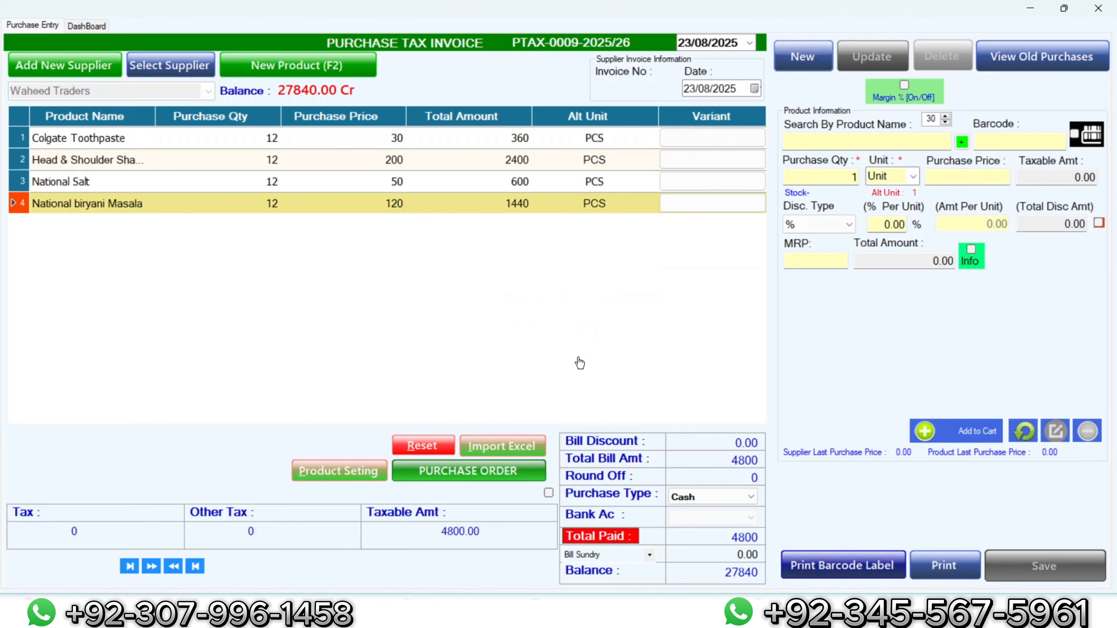
{"action": "left_click", "coordinate": [305, 148]}
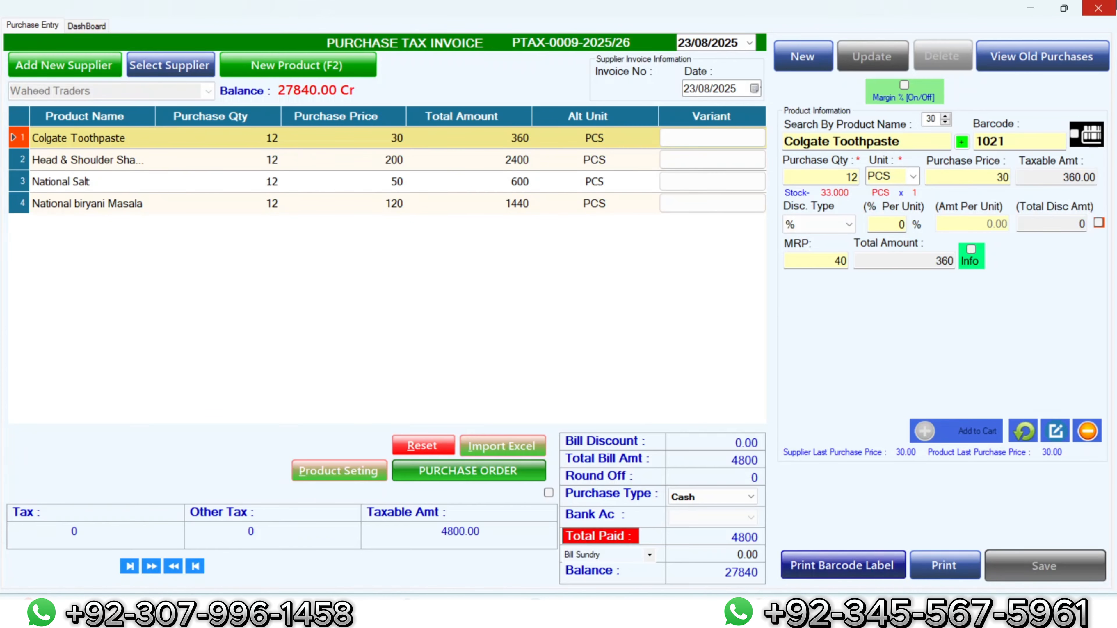
{"action": "left_click", "coordinate": [1098, 8]}
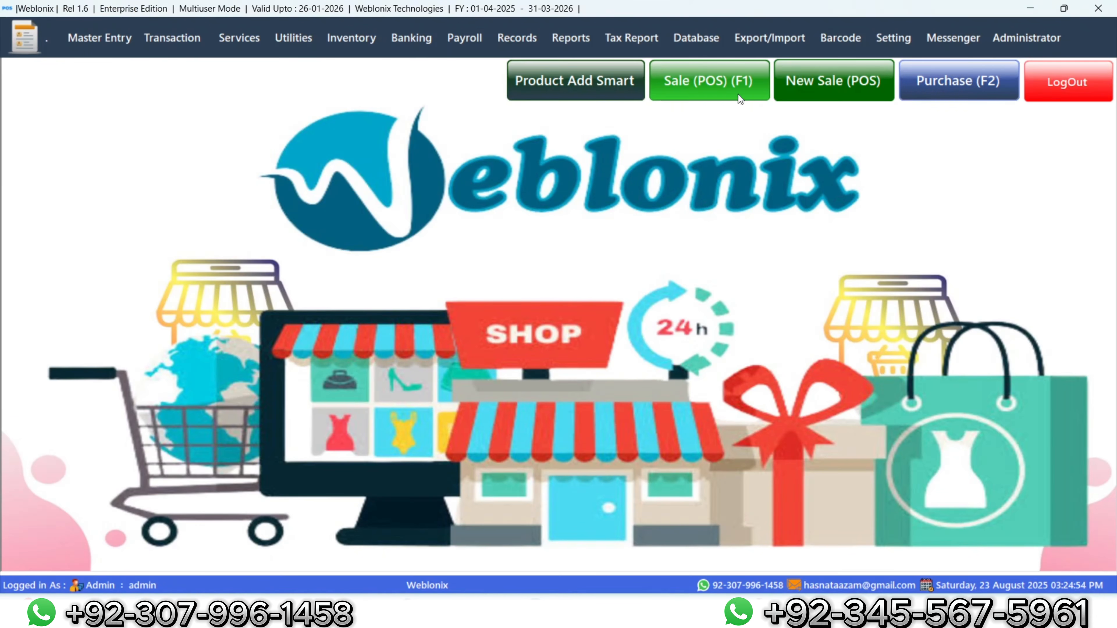
Step: In Stock In Hand, search by Product Name for 'col' and check Colgate Toothpaste's available quantity
{"action": "left_click", "coordinate": [581, 53]}
{"action": "mouse_move", "coordinate": [519, 38]}
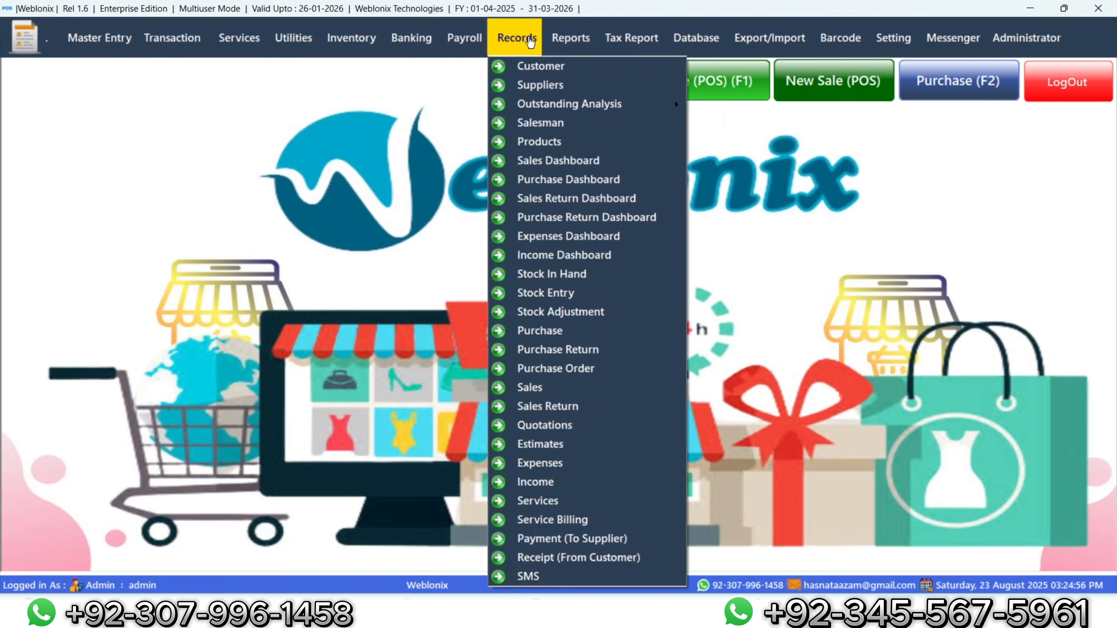
{"action": "left_click", "coordinate": [547, 277]}
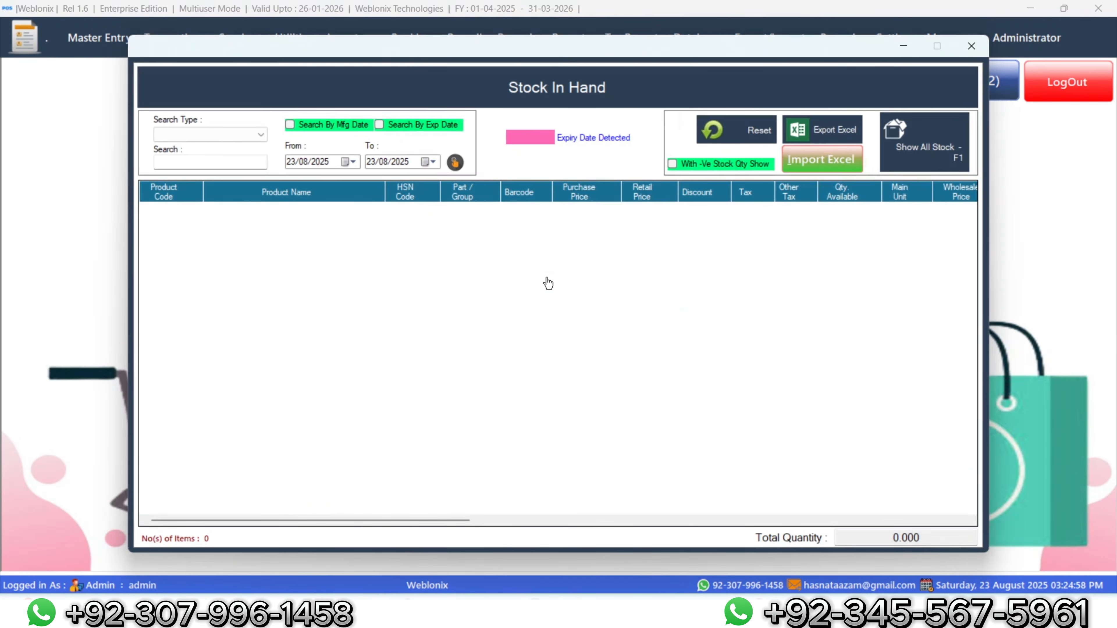
{"action": "left_click", "coordinate": [227, 135]}
{"action": "left_click", "coordinate": [222, 148]}
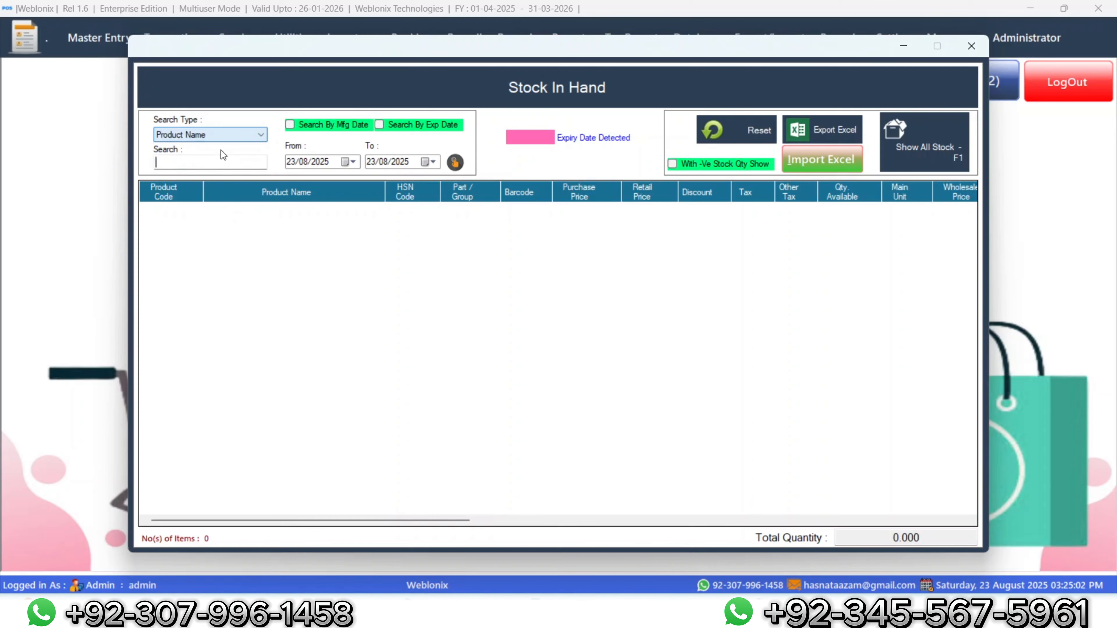
{"action": "type", "text": "col"}
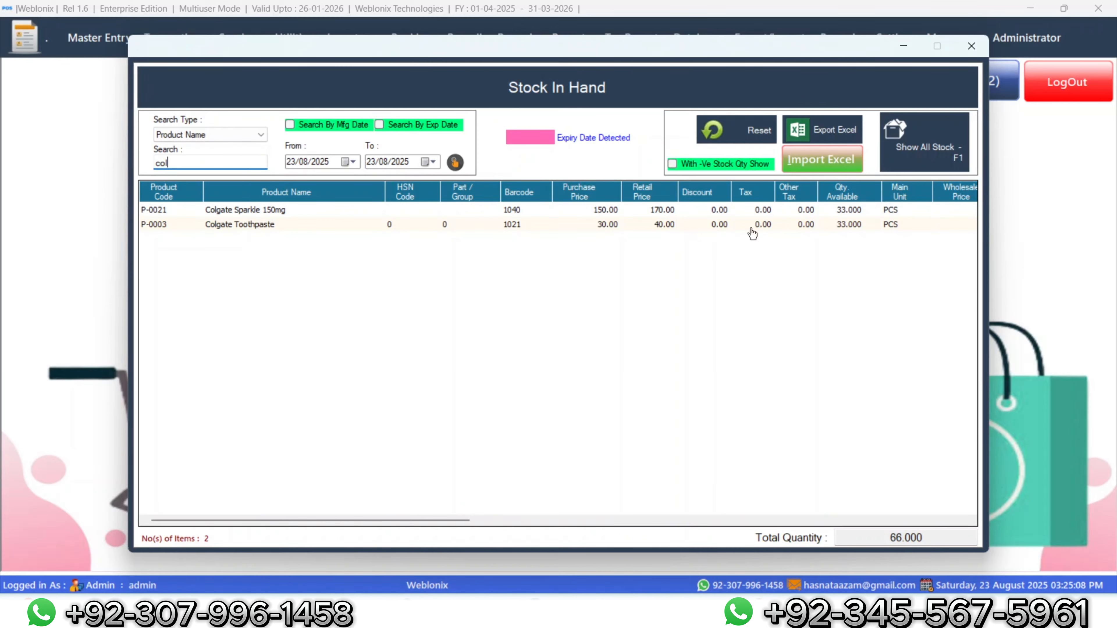
{"action": "left_click", "coordinate": [853, 231]}
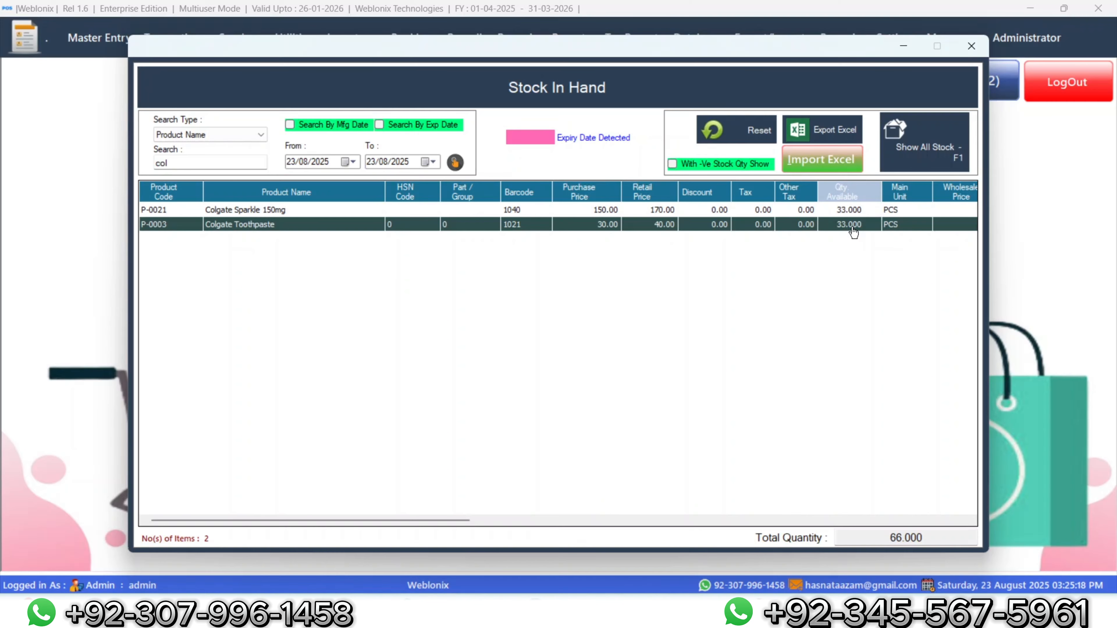
Step: Change the search to 'nat' and check National Salt's 23.000 available
{"action": "left_click", "coordinate": [218, 164]}
{"action": "key", "text": "BackSpace"}
{"action": "key", "text": "BackSpace"}
{"action": "key", "text": "BackSpace"}
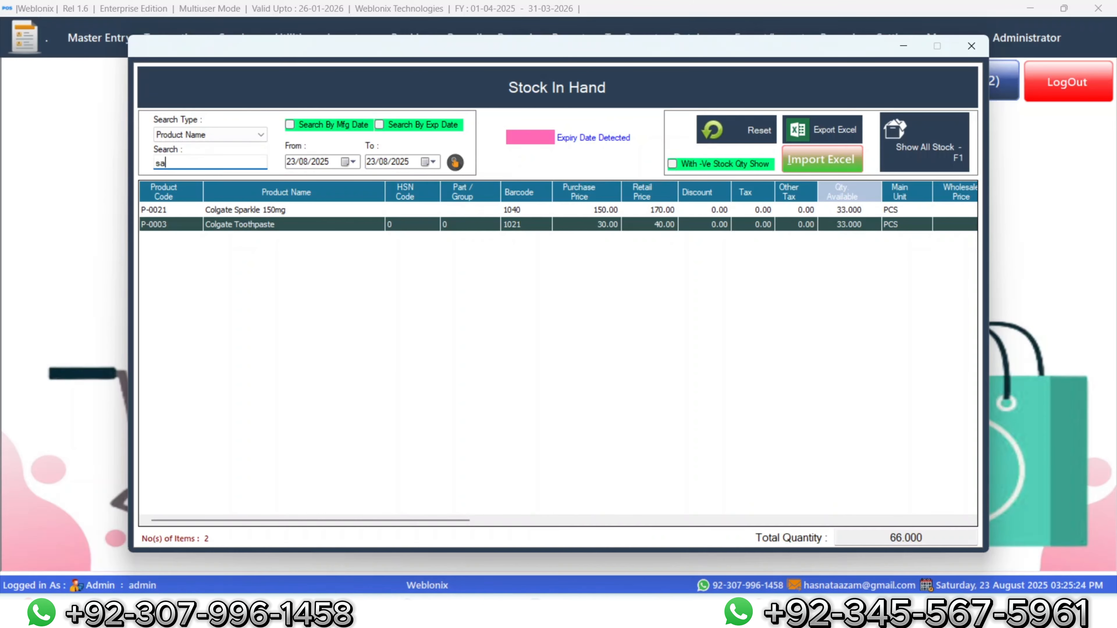
{"action": "type", "text": "nat"}
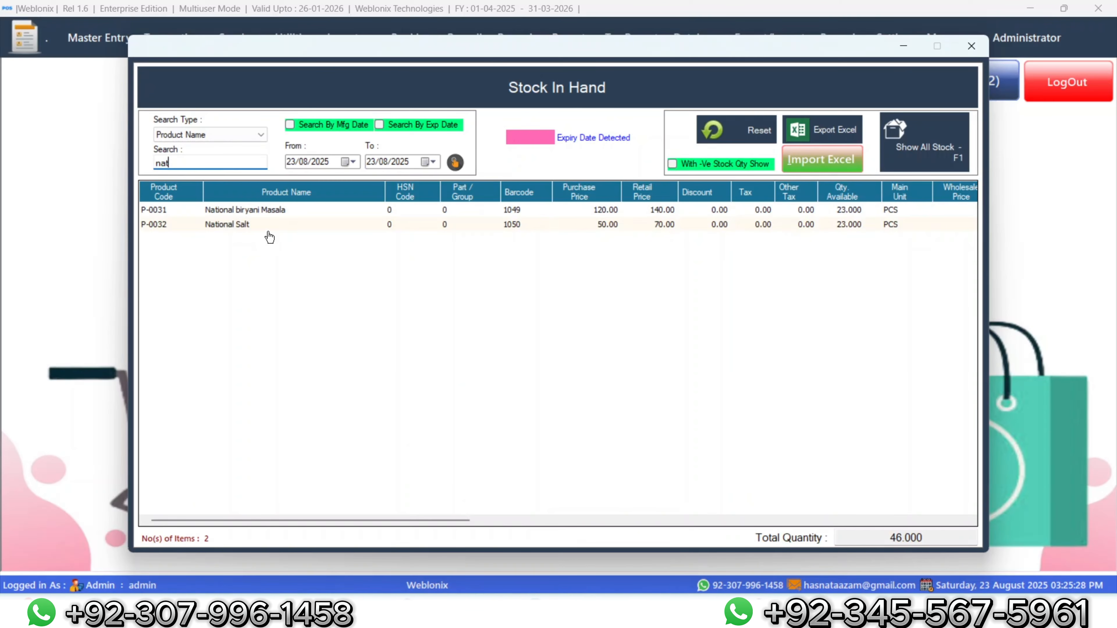
{"action": "left_click", "coordinate": [265, 226]}
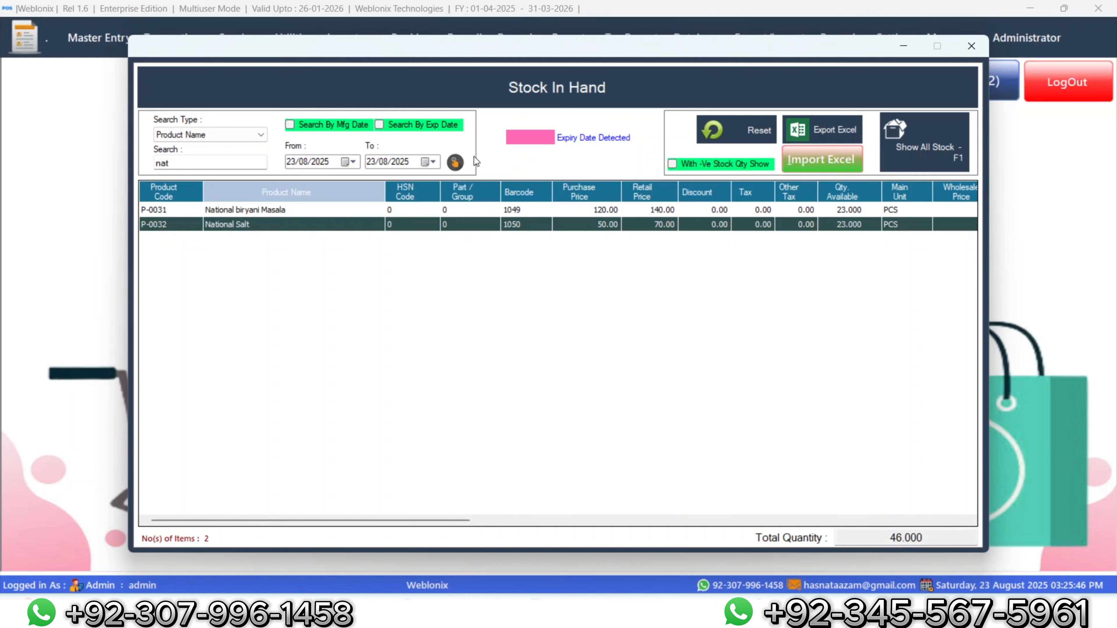
Step: Close the Stock In Hand report
{"action": "left_click", "coordinate": [971, 45]}
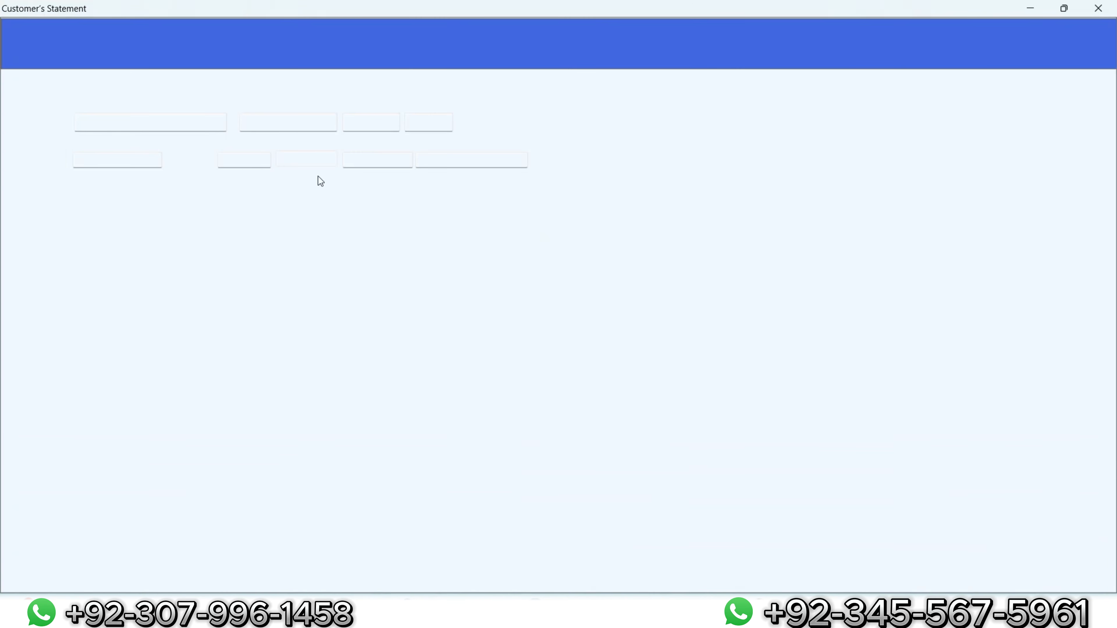
Step: Add one National Salt at 70 to the bill via product search 'na'
{"action": "left_click", "coordinate": [134, 125]}
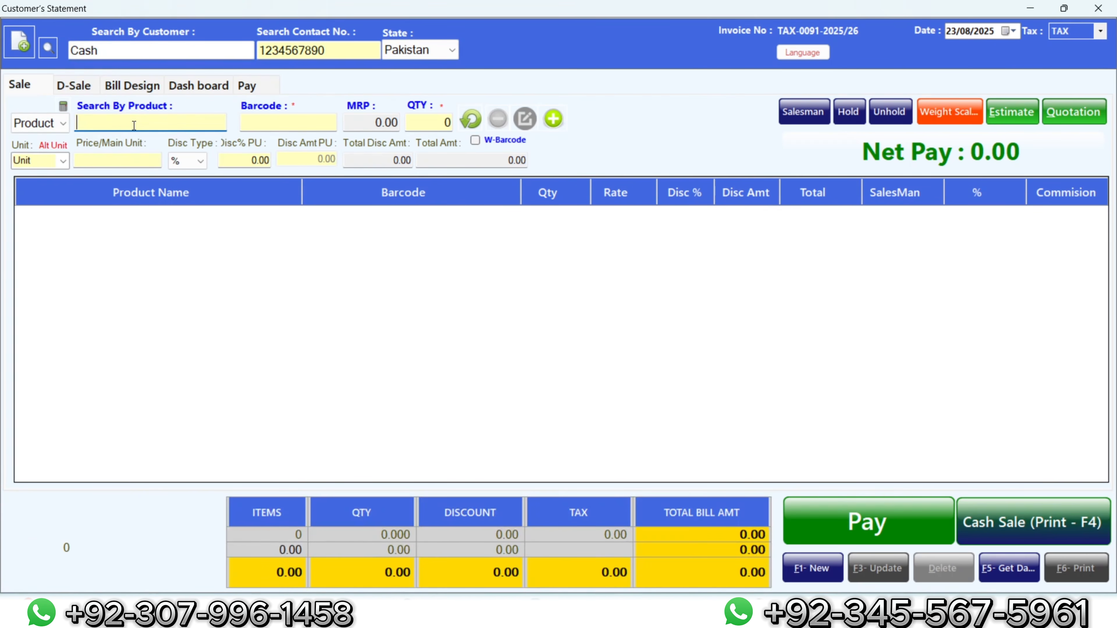
{"action": "type", "text": "na"}
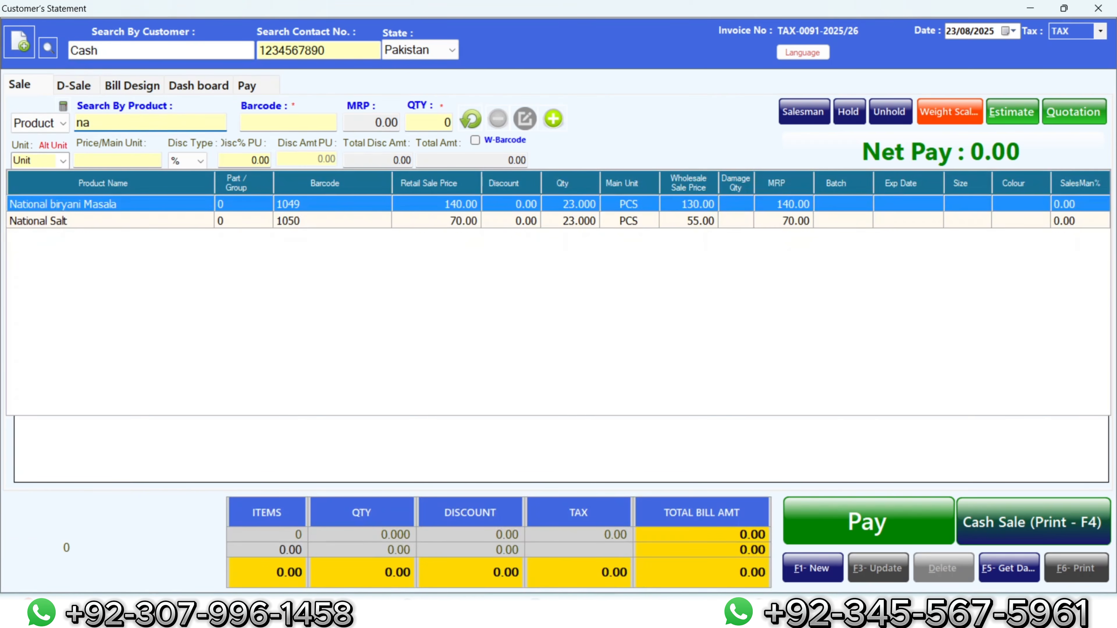
{"action": "key", "text": "Down"}
{"action": "key", "text": "Return"}
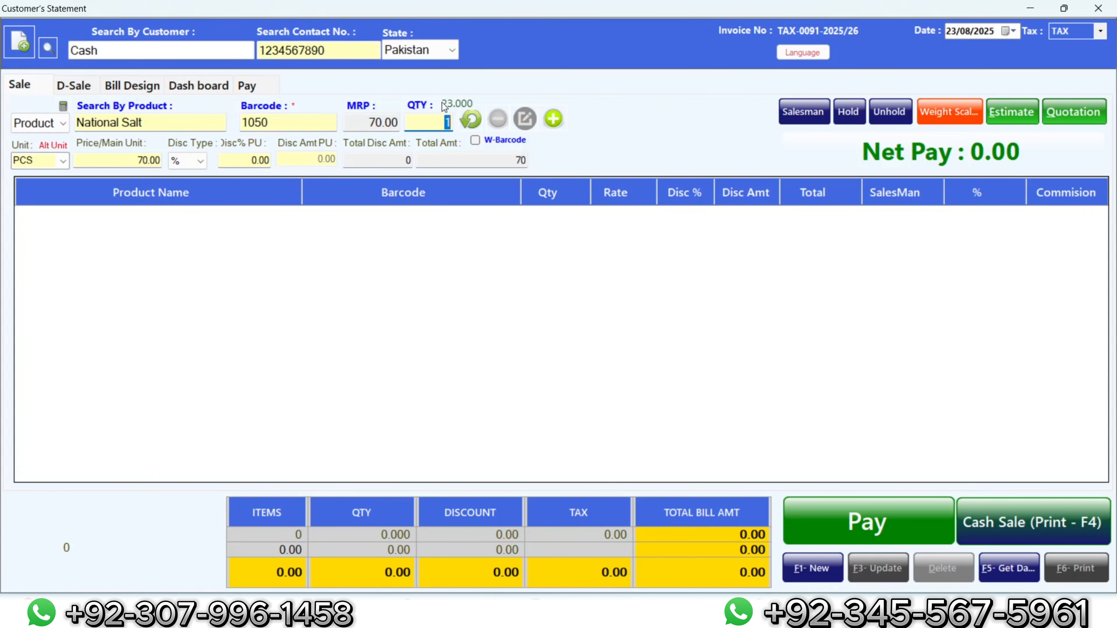
{"action": "left_click", "coordinate": [553, 118]}
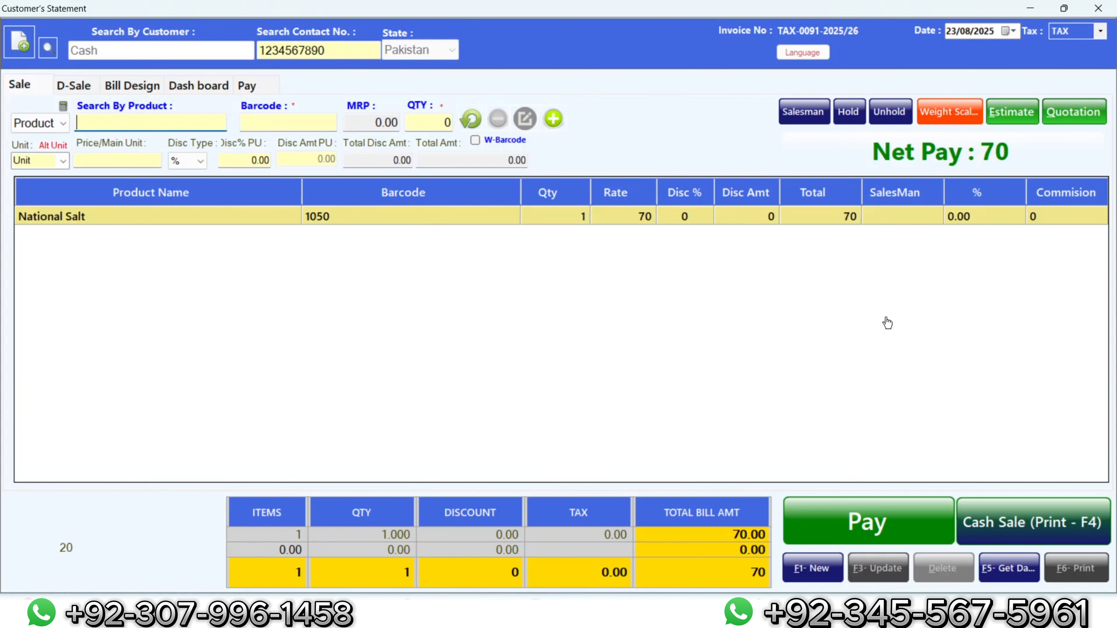
Step: Complete it as a printed cash sale, then close the invoice preview and sale screen
{"action": "left_click", "coordinate": [1058, 538]}
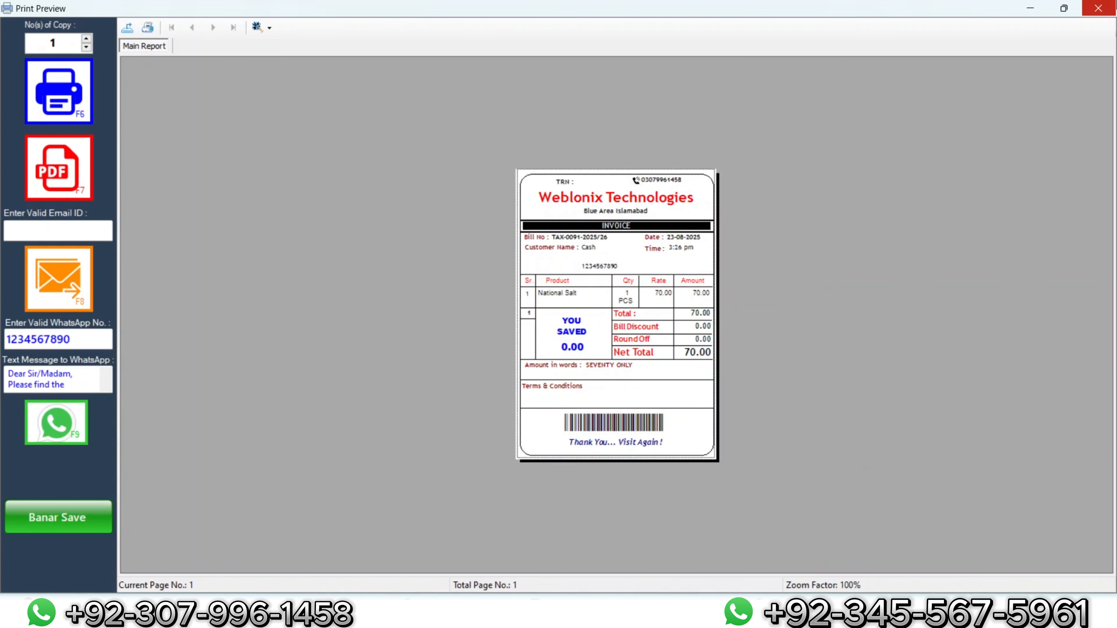
{"action": "left_click", "coordinate": [1098, 8]}
{"action": "left_click", "coordinate": [1101, 6]}
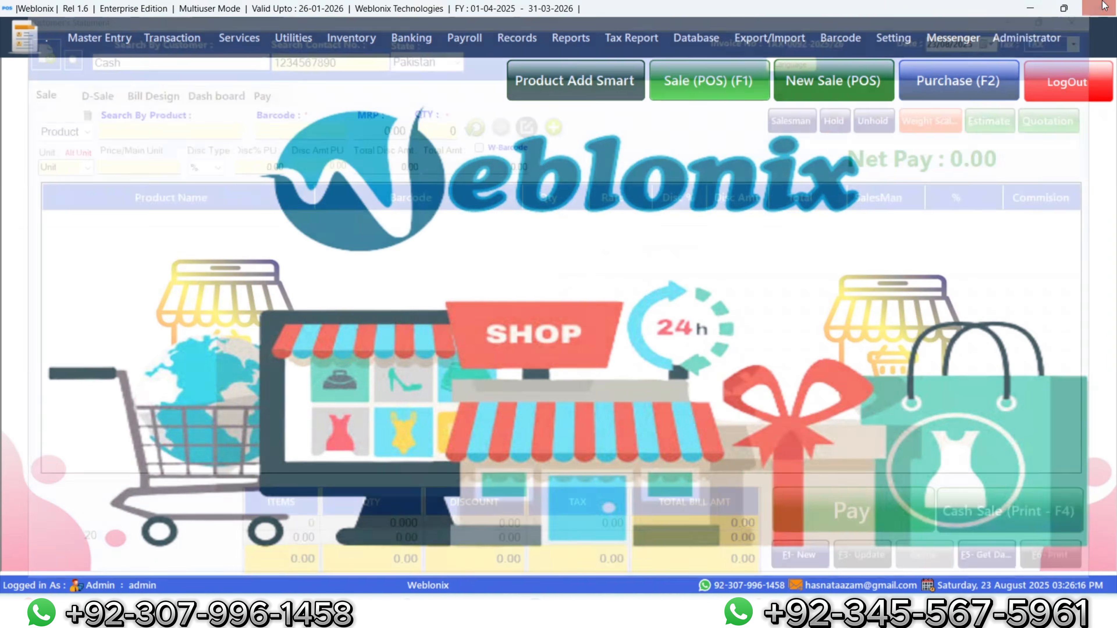
Step: Save a 20000 cash payment to supplier S-0007 in Supplier Pay
{"action": "left_click", "coordinate": [930, 93]}
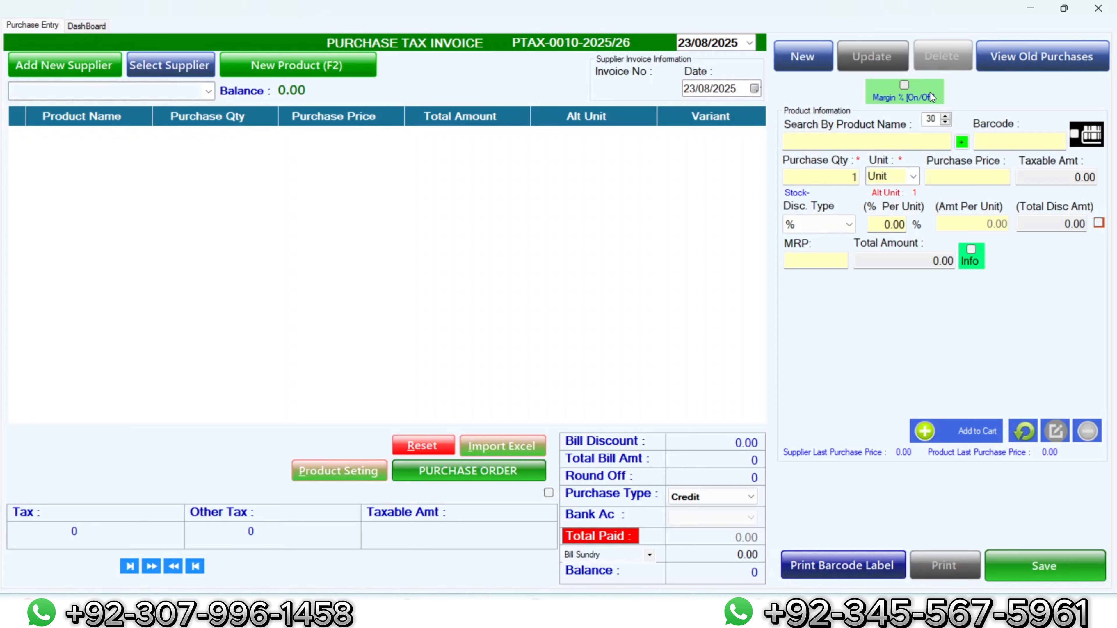
{"action": "left_click", "coordinate": [83, 26]}
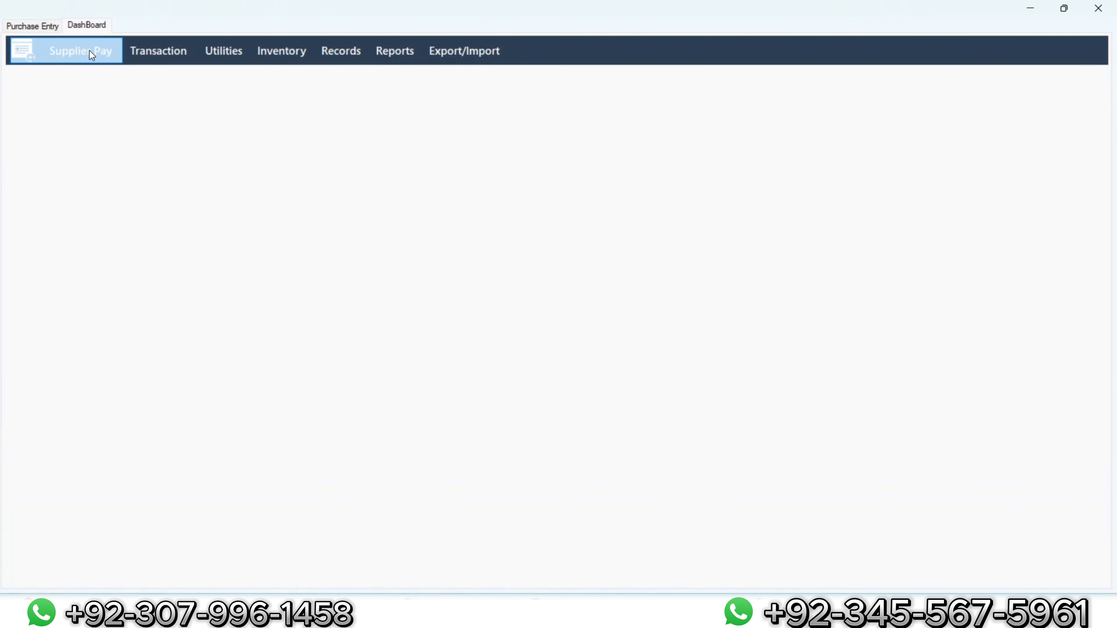
{"action": "left_click", "coordinate": [89, 52]}
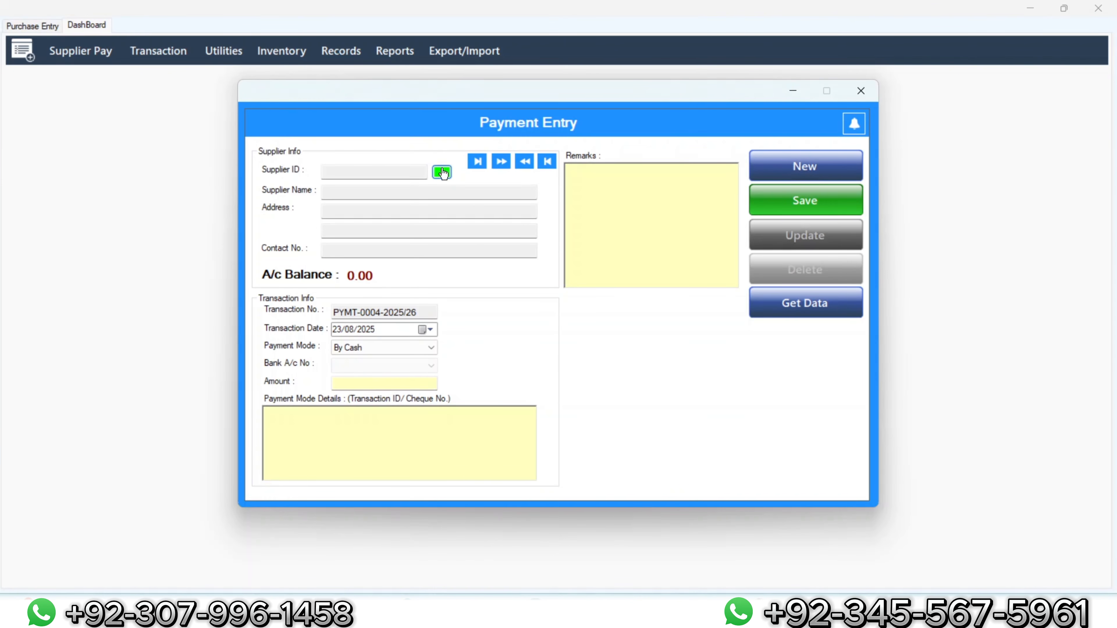
{"action": "left_click", "coordinate": [442, 172]}
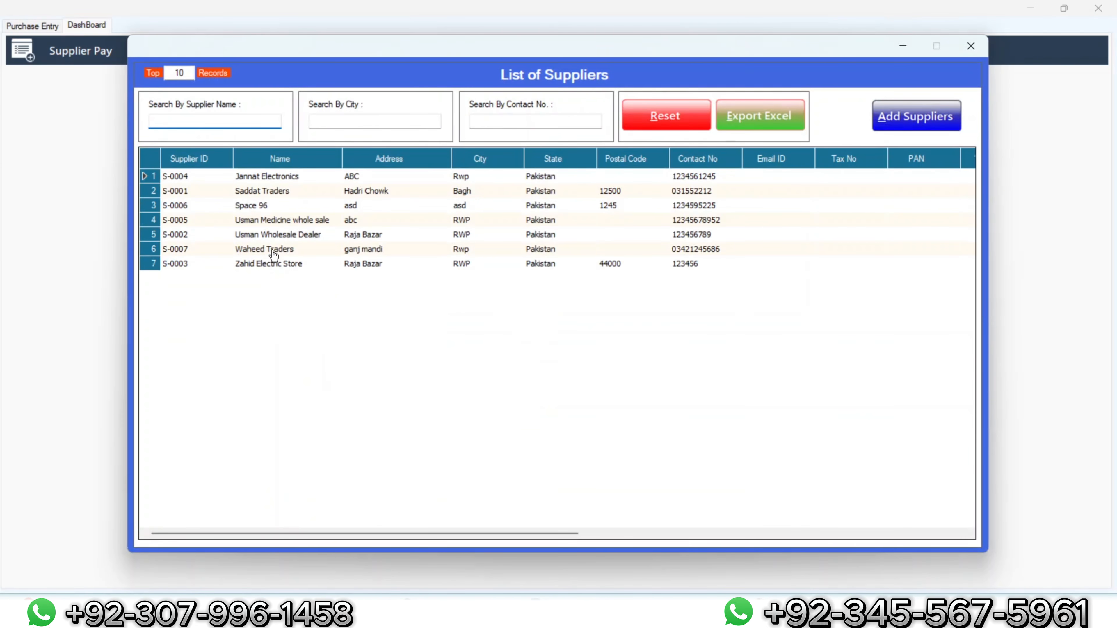
{"action": "double_click", "coordinate": [274, 253]}
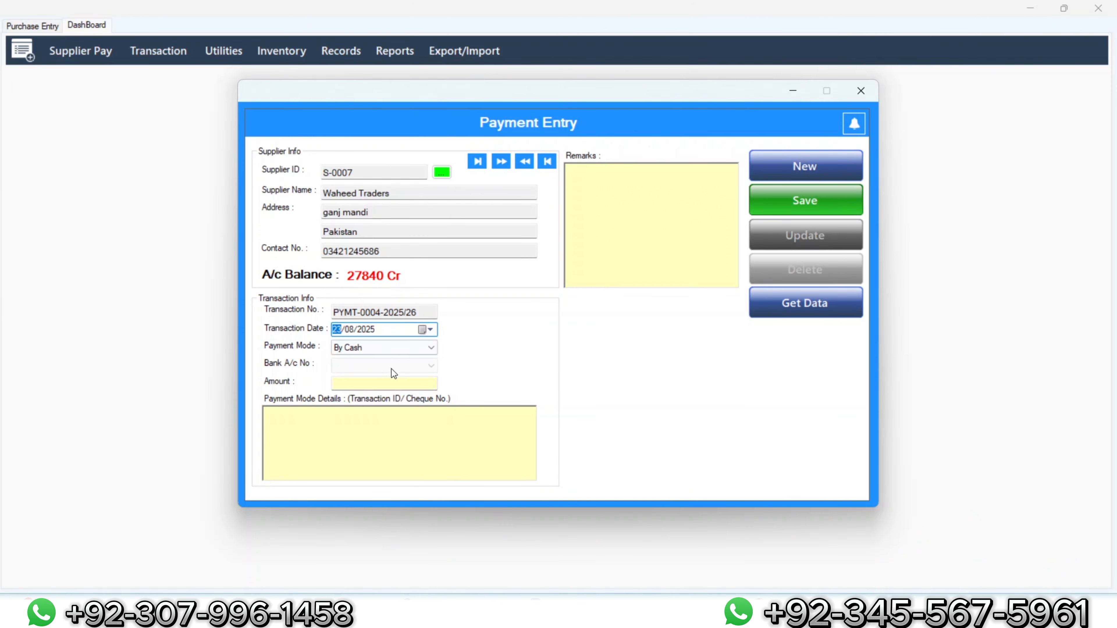
{"action": "left_click", "coordinate": [399, 383]}
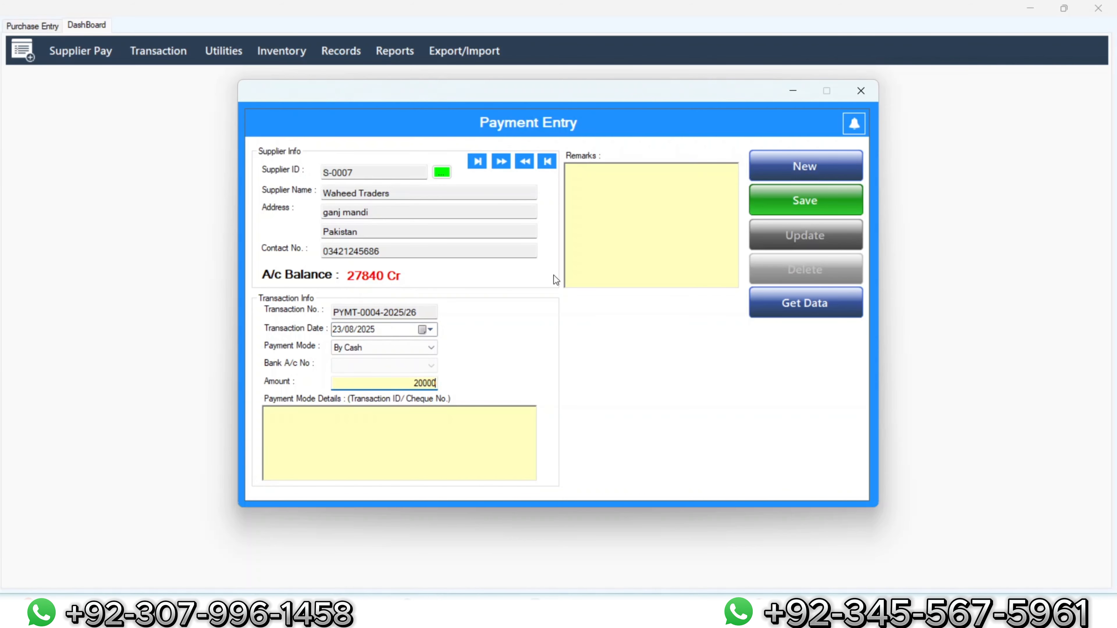
{"action": "left_click", "coordinate": [807, 204]}
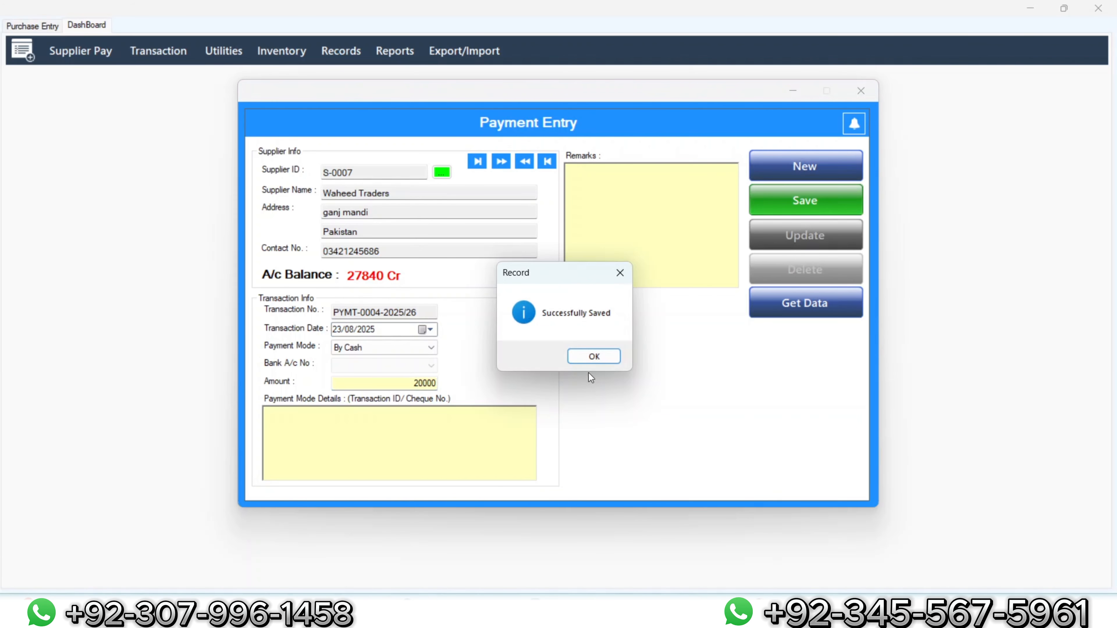
{"action": "left_click", "coordinate": [590, 357]}
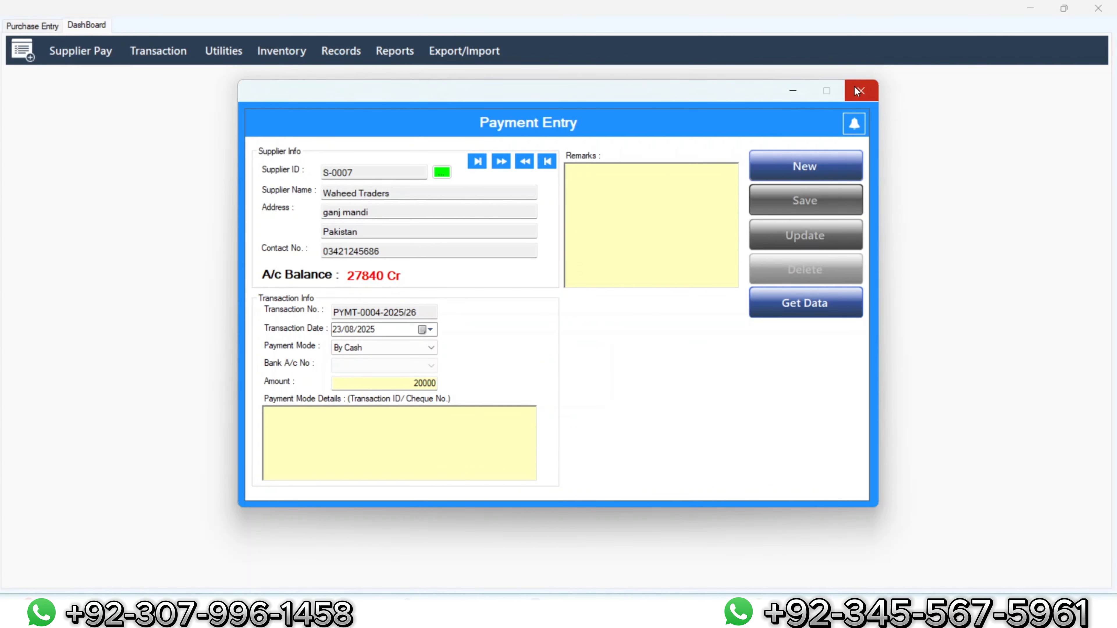
{"action": "left_click", "coordinate": [861, 91]}
Step: Reload supplier S-0007 to confirm the balance fell to 7840 Cr, then close
{"action": "left_click", "coordinate": [77, 49]}
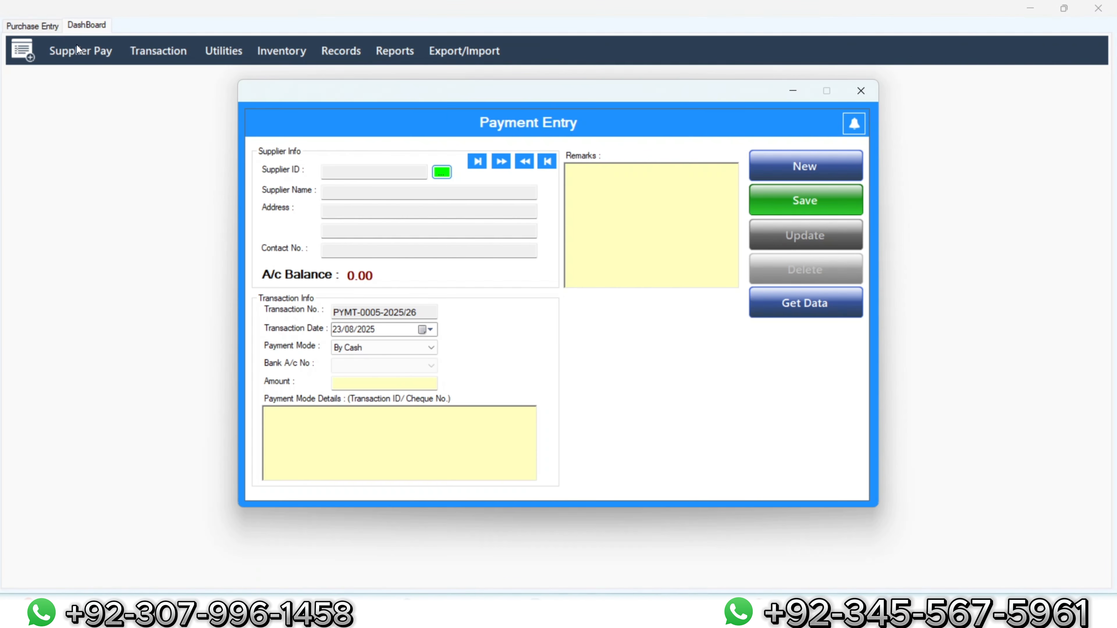
{"action": "left_click", "coordinate": [442, 172]}
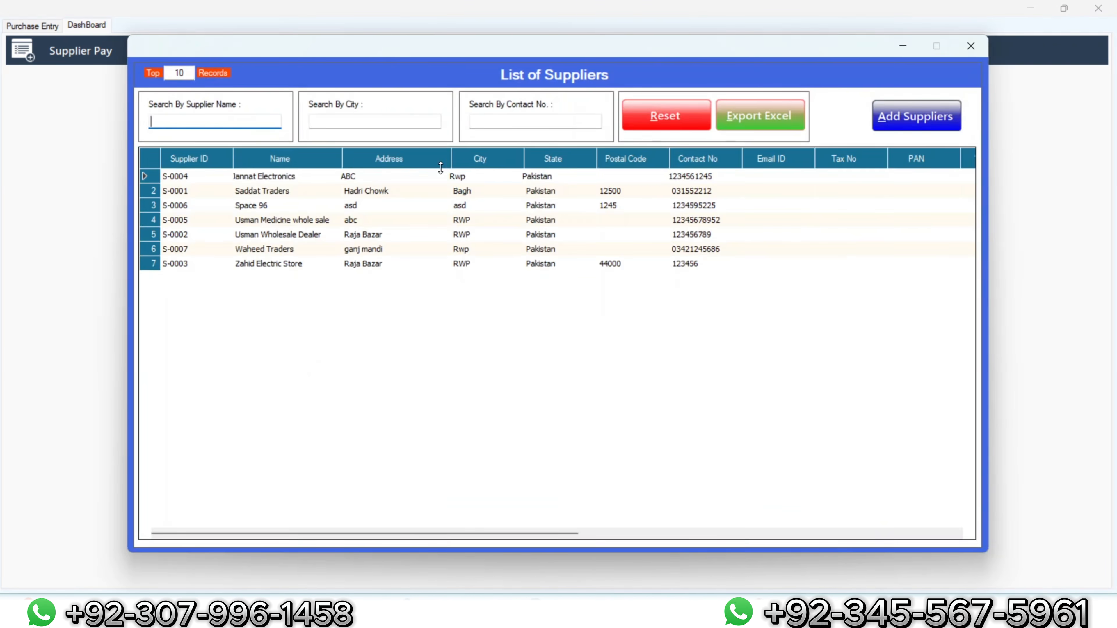
{"action": "double_click", "coordinate": [250, 250]}
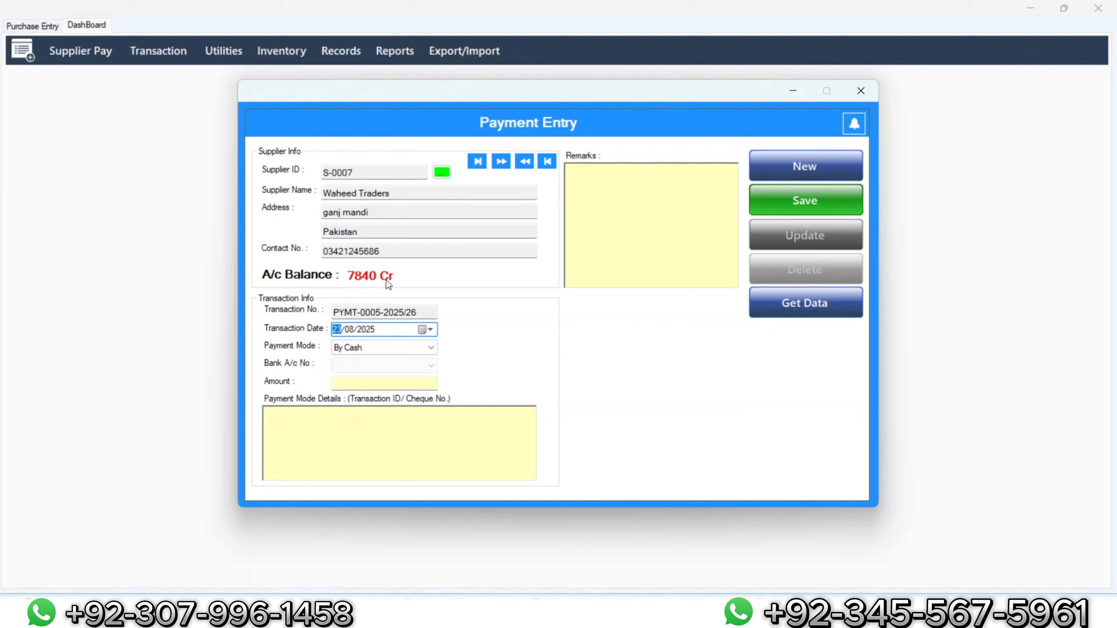
{"action": "left_click", "coordinate": [861, 91]}
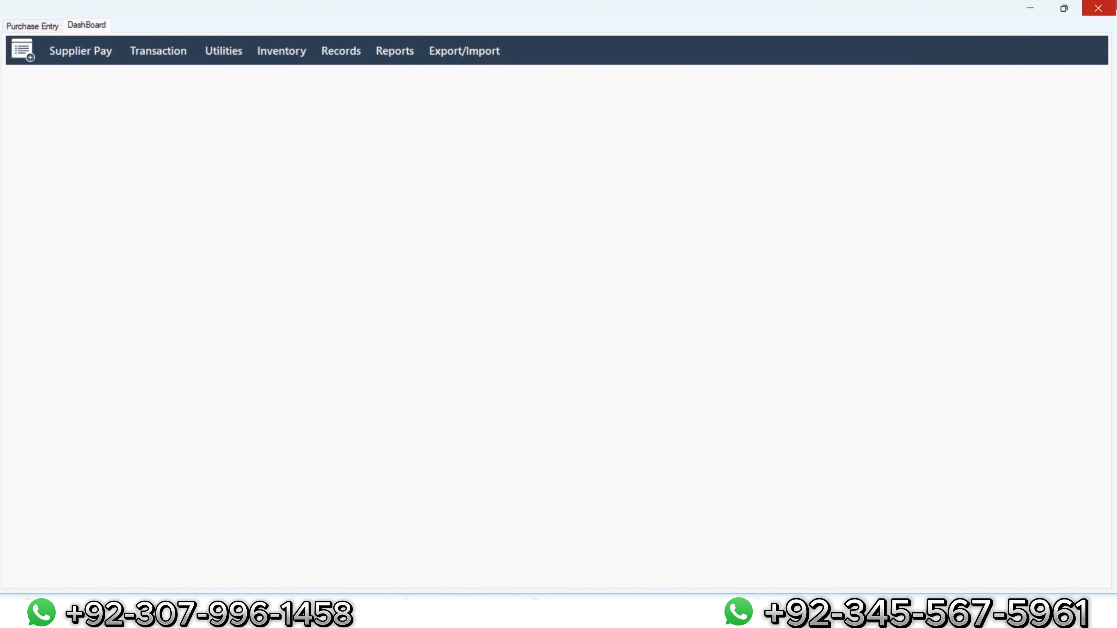
Step: From the sales dashboard, preview and close the Receivable From Customers report
{"action": "left_click", "coordinate": [1099, 8]}
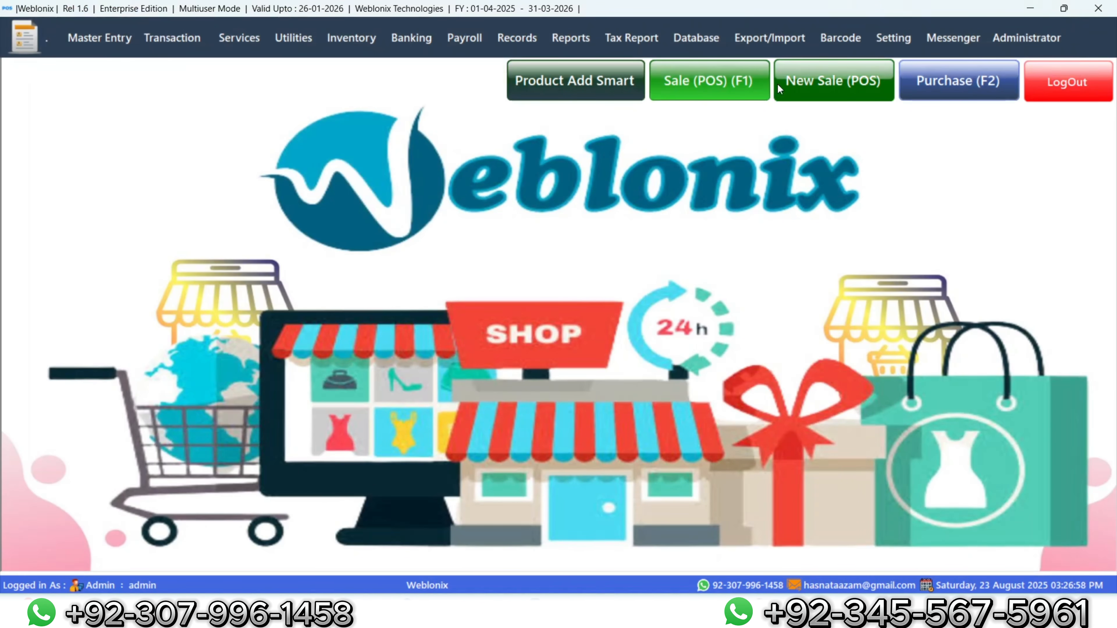
{"action": "left_click", "coordinate": [655, 83]}
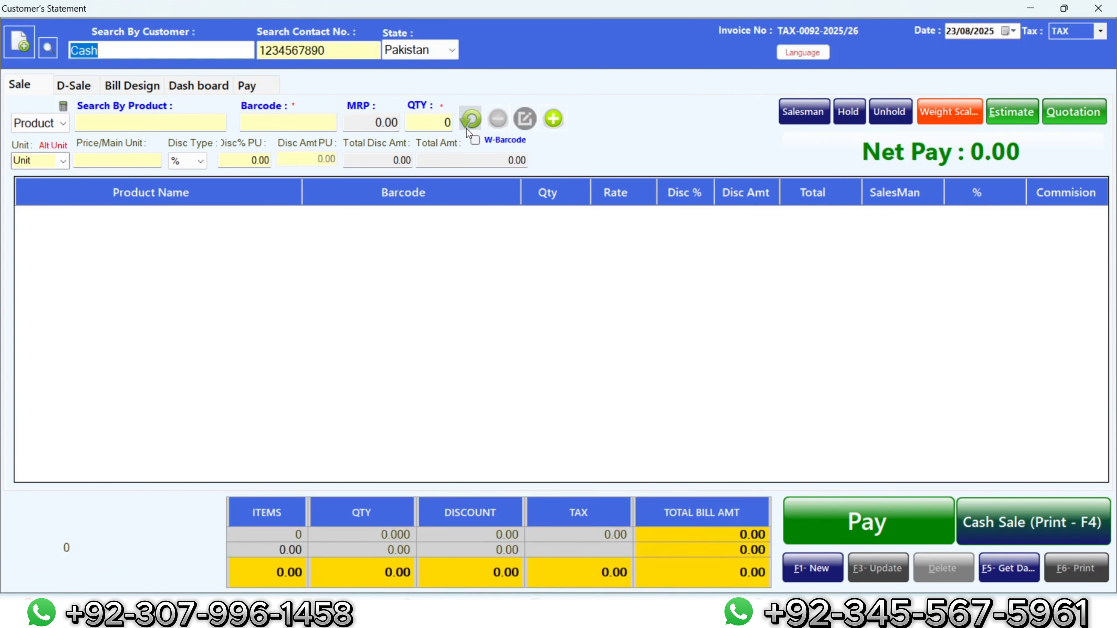
{"action": "left_click", "coordinate": [194, 86]}
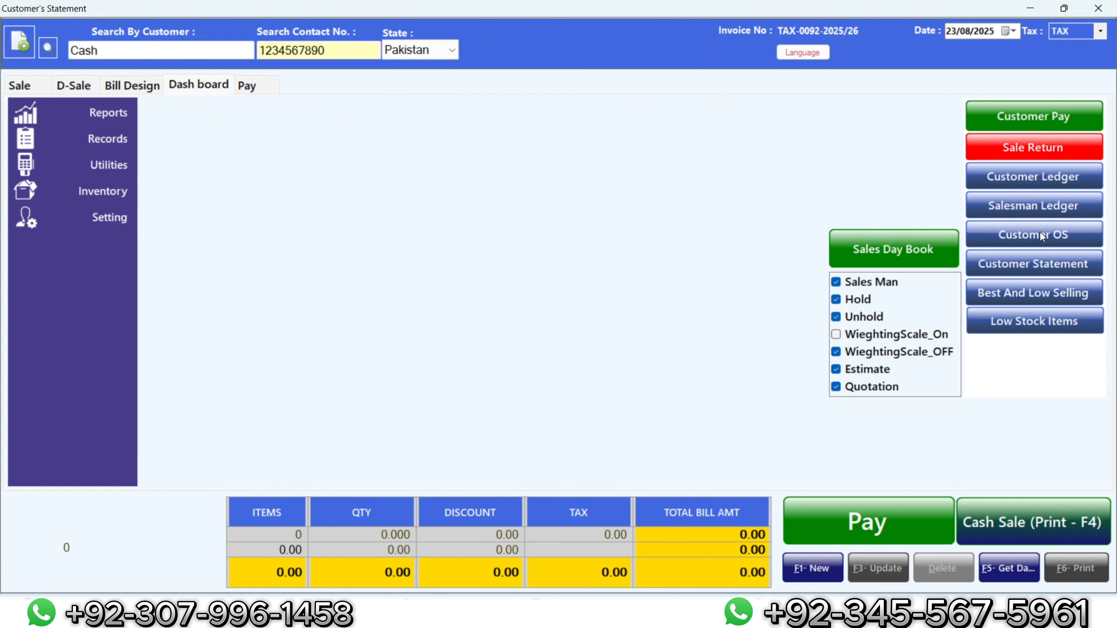
{"action": "left_click", "coordinate": [1036, 238]}
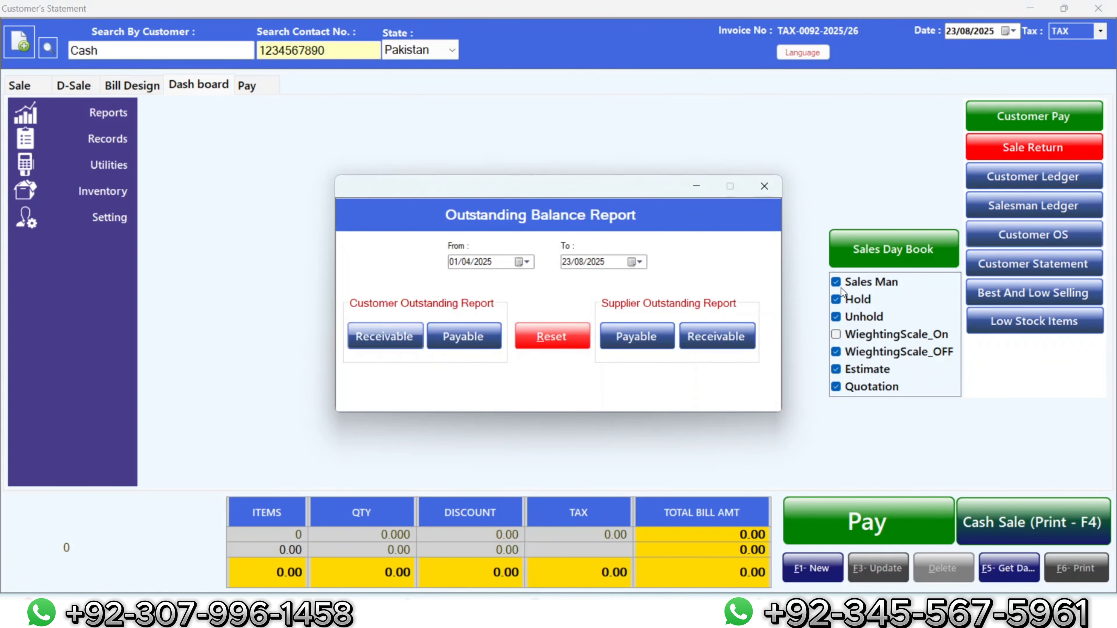
{"action": "left_click", "coordinate": [388, 335]}
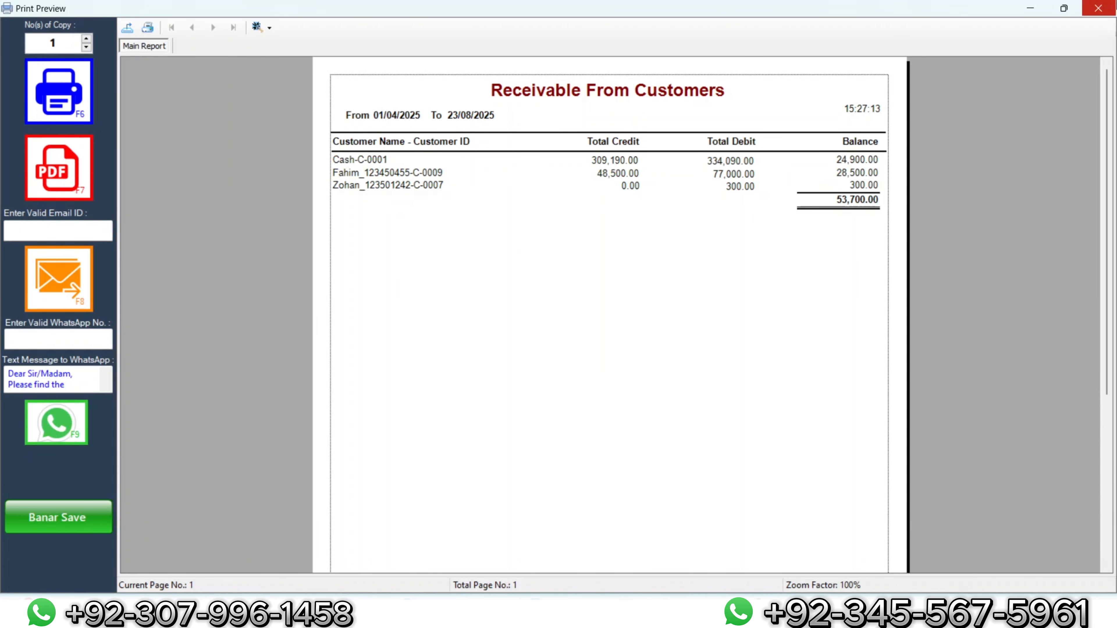
{"action": "left_click", "coordinate": [1098, 8]}
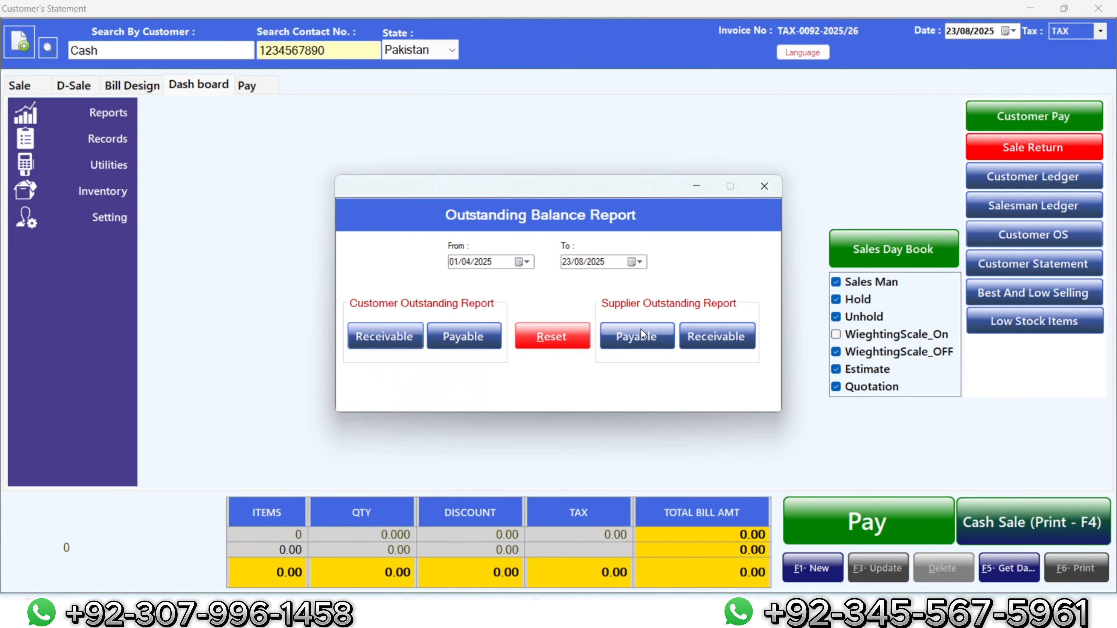
Step: Preview Payable To Suppliers (7,840 balance, 110,810 total), then close the Outstanding Balance Report
{"action": "left_click", "coordinate": [641, 329]}
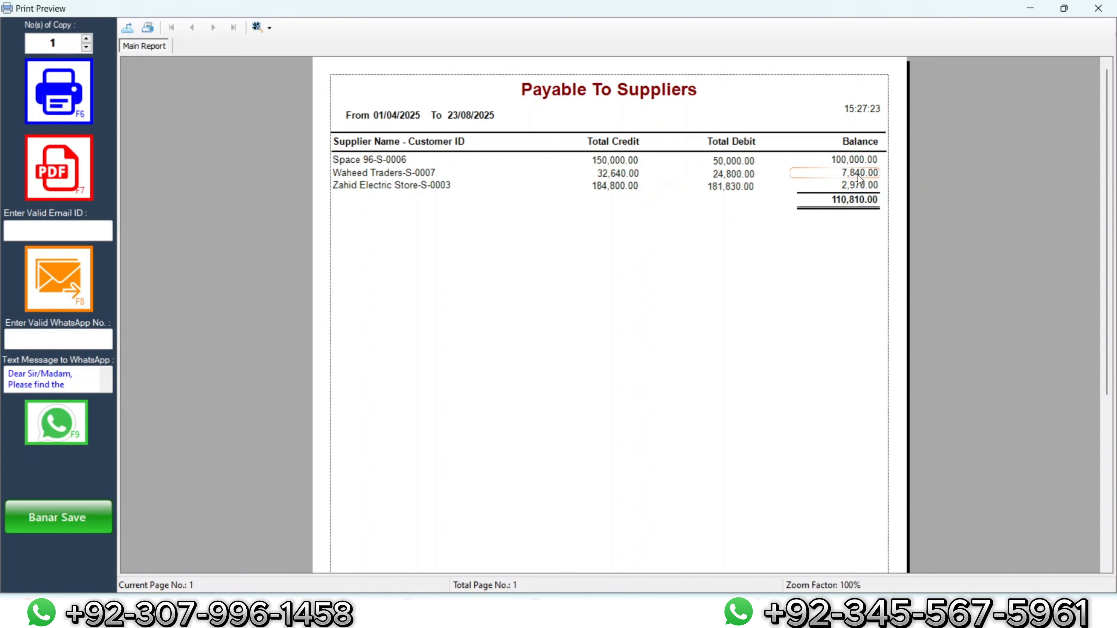
{"action": "left_click", "coordinate": [1098, 8]}
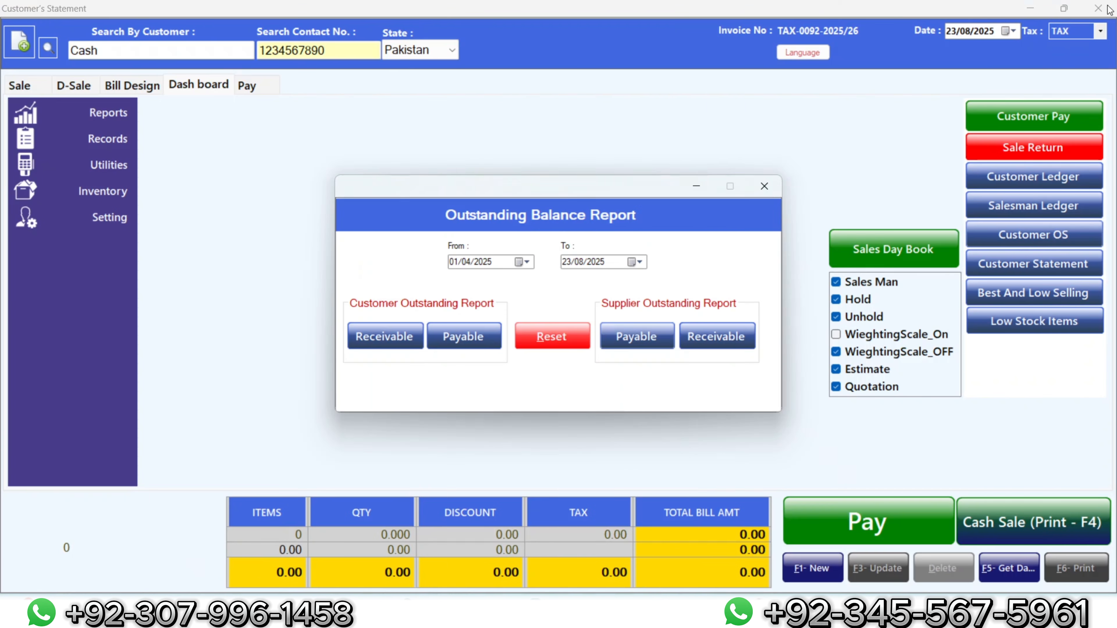
{"action": "left_click", "coordinate": [769, 190]}
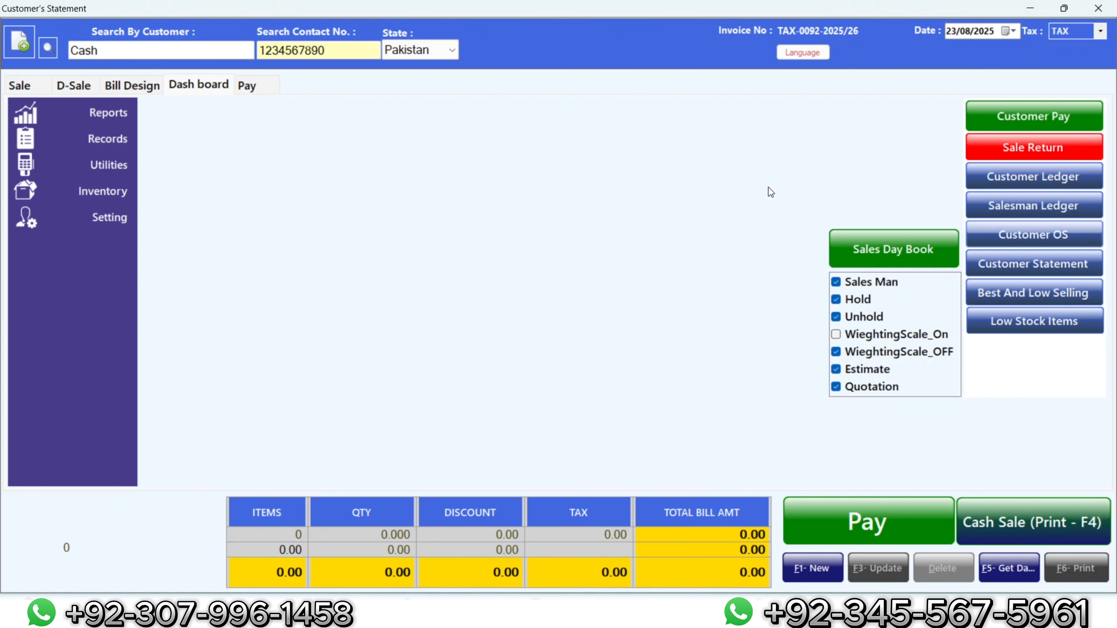
Step: Record a 300 cash receipt from the 'z' customer, saving without printing
{"action": "left_click", "coordinate": [1034, 117]}
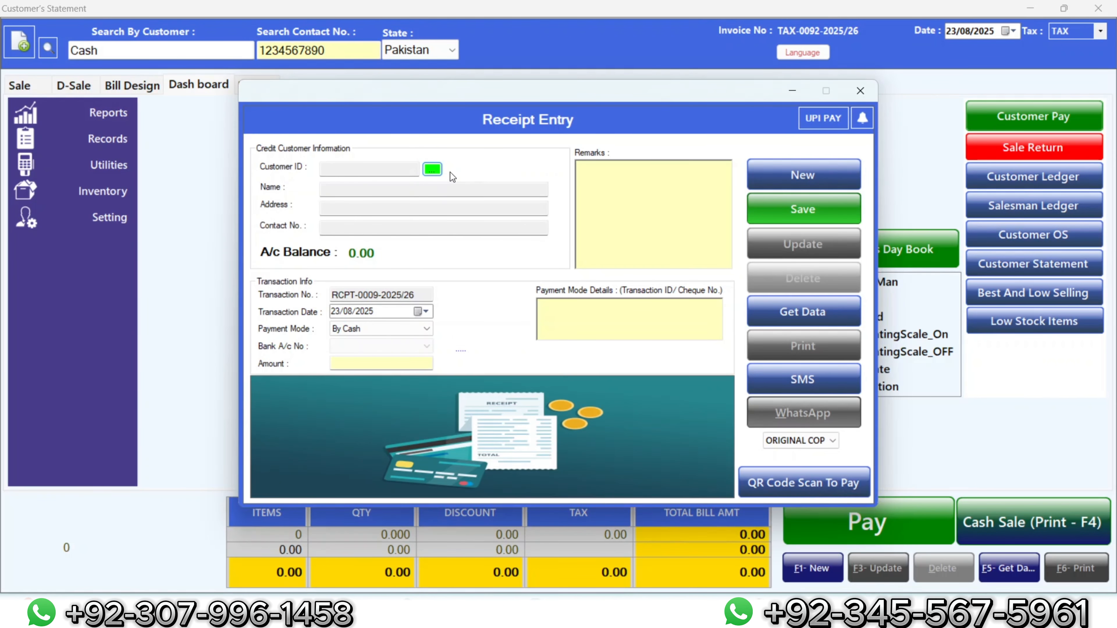
{"action": "left_click", "coordinate": [432, 170]}
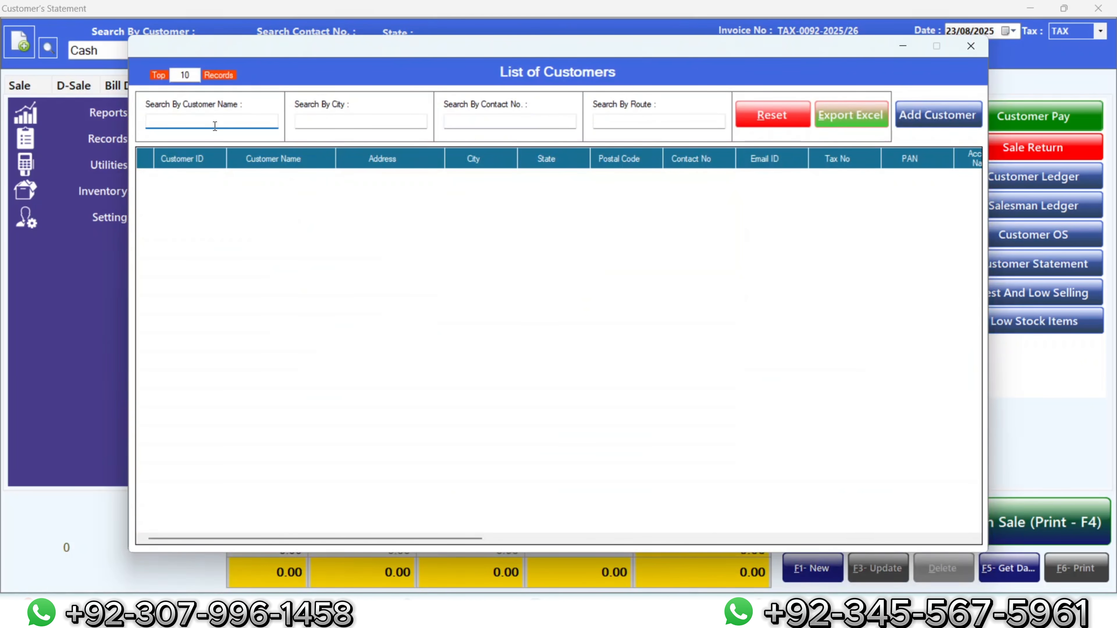
{"action": "type", "text": "z"}
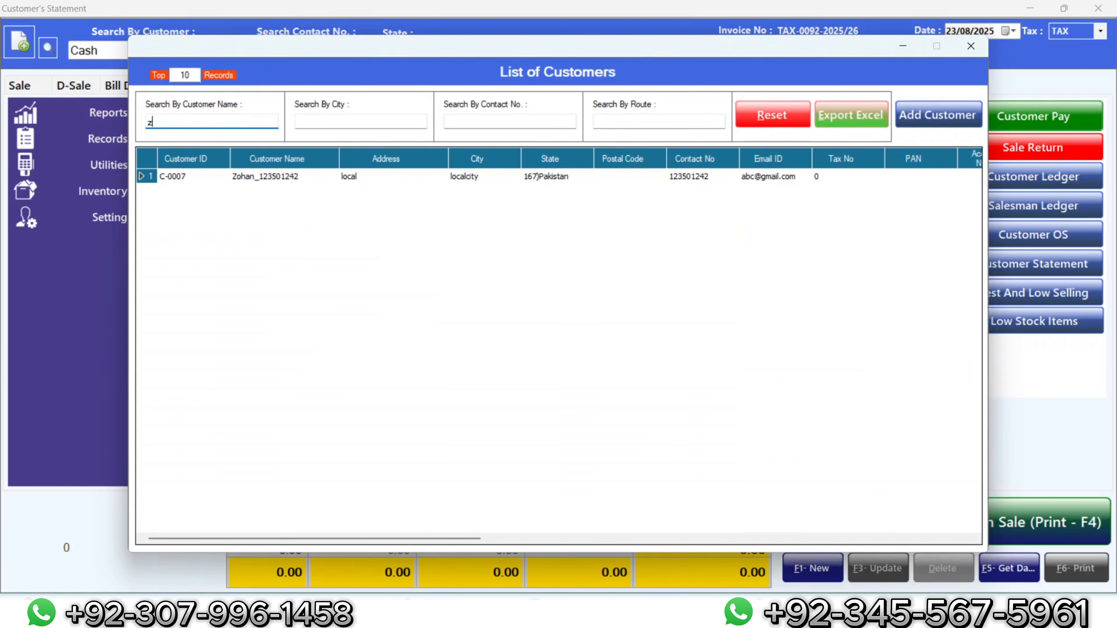
{"action": "double_click", "coordinate": [336, 177]}
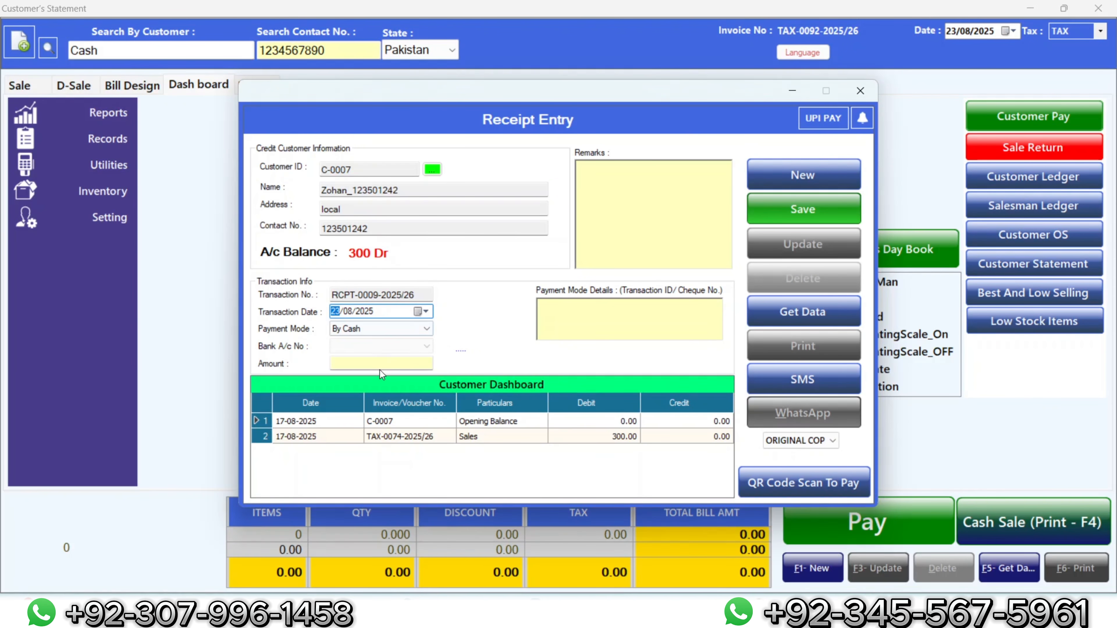
{"action": "left_click", "coordinate": [387, 360]}
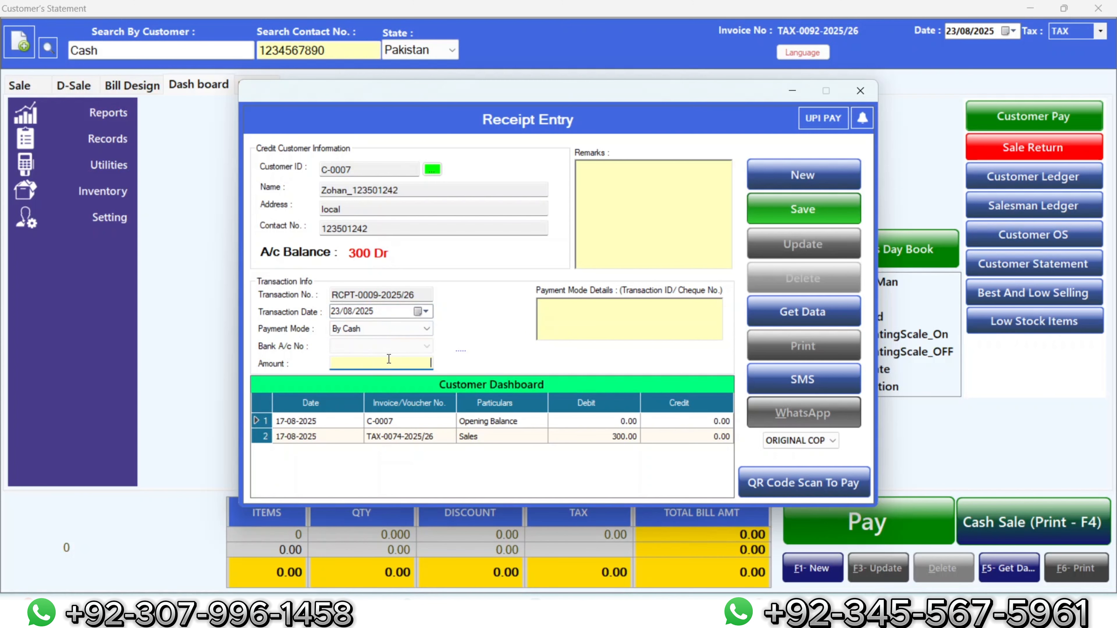
{"action": "type", "text": "300"}
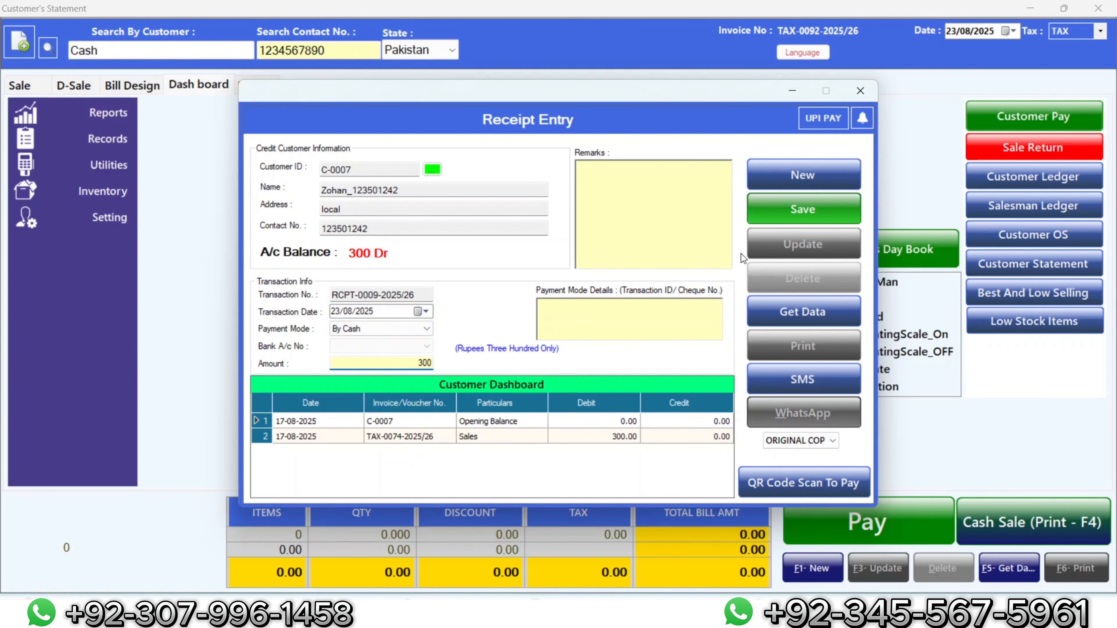
{"action": "left_click", "coordinate": [795, 207]}
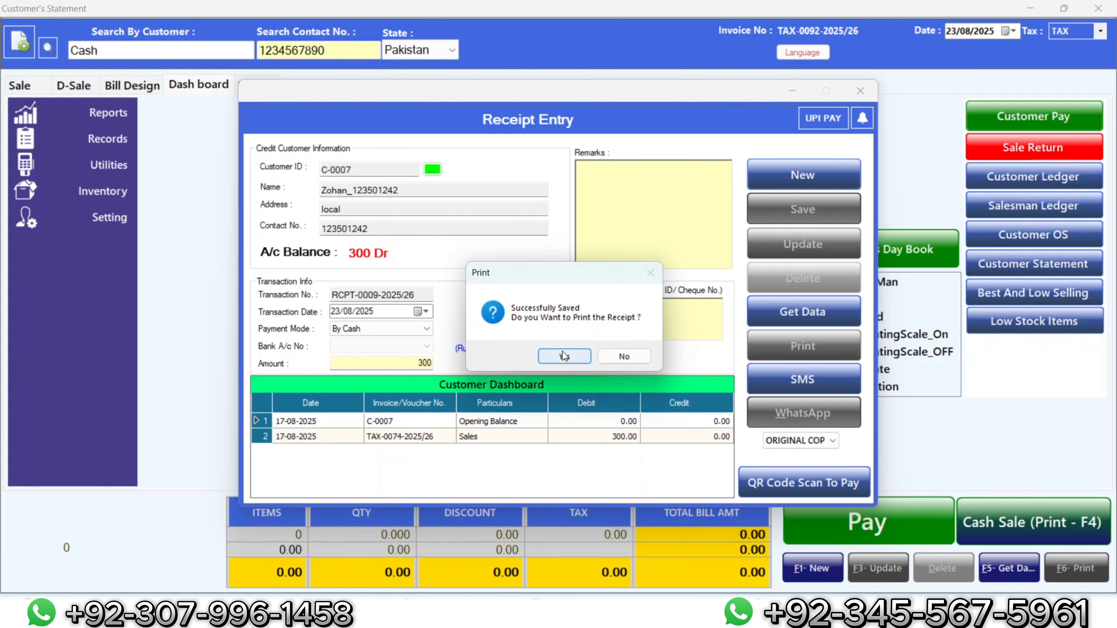
{"action": "left_click", "coordinate": [606, 356]}
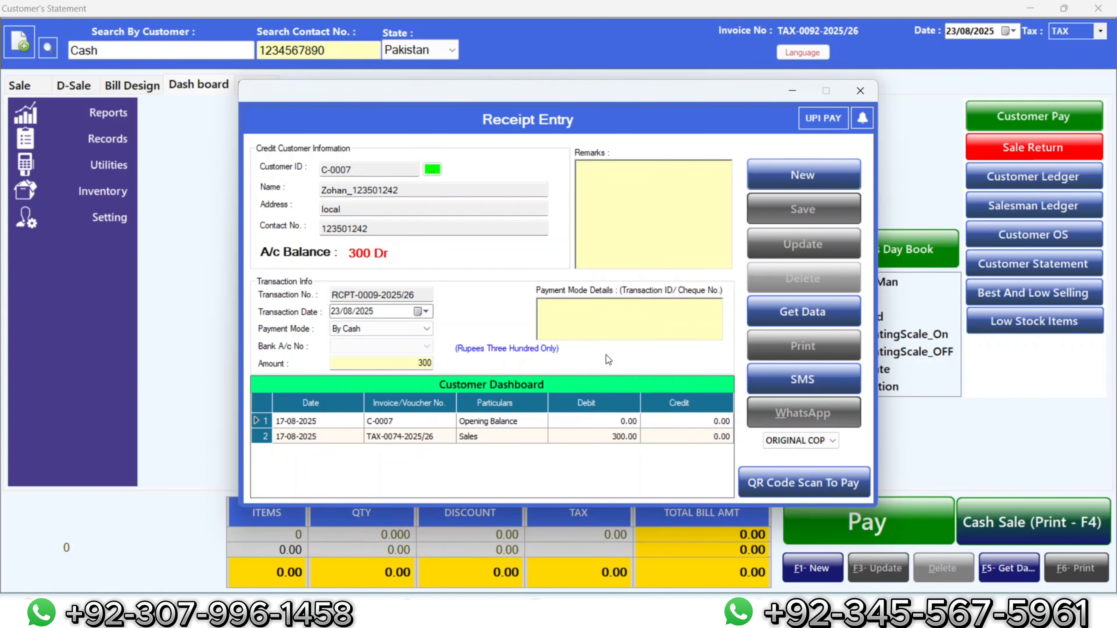
Step: Preview the Receivable From Customers report, now totalling 53,400
{"action": "left_click", "coordinate": [854, 94]}
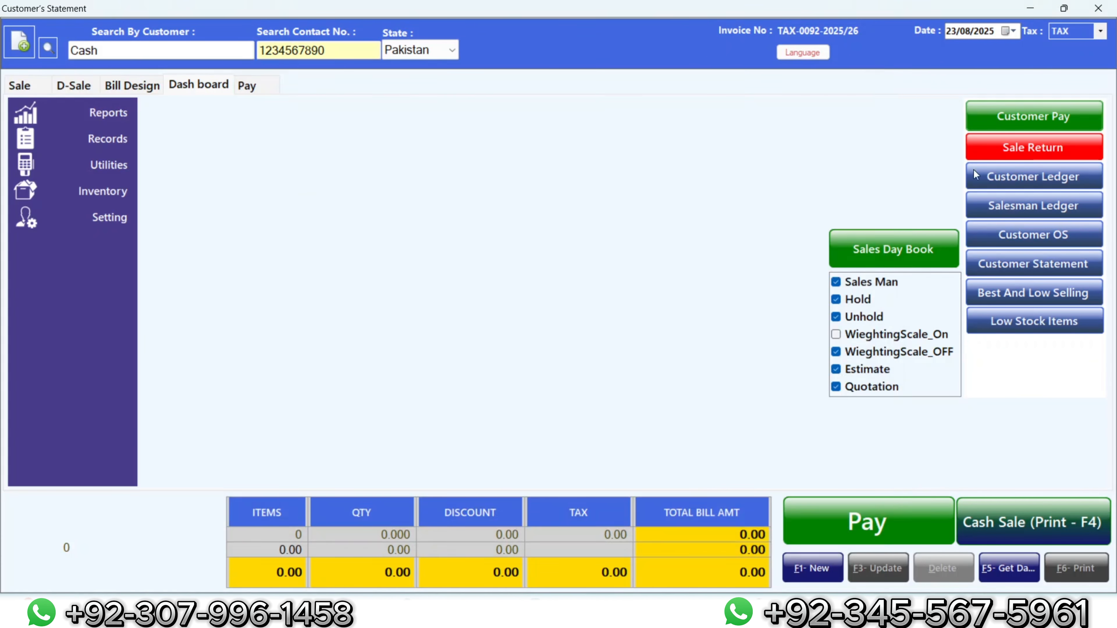
{"action": "left_click", "coordinate": [1010, 235]}
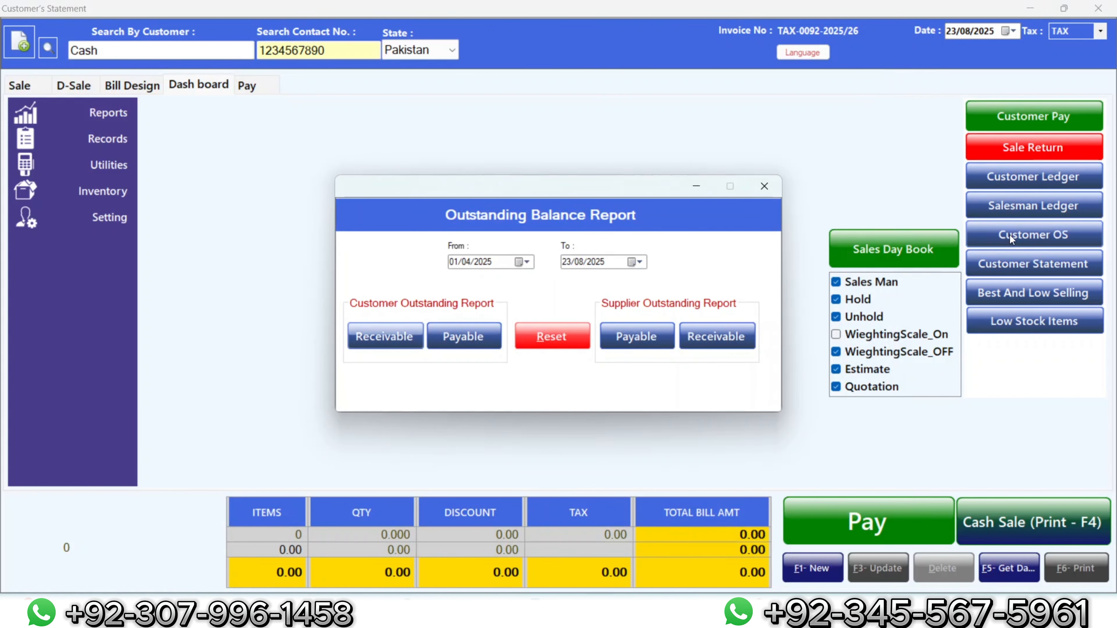
{"action": "left_click", "coordinate": [387, 337]}
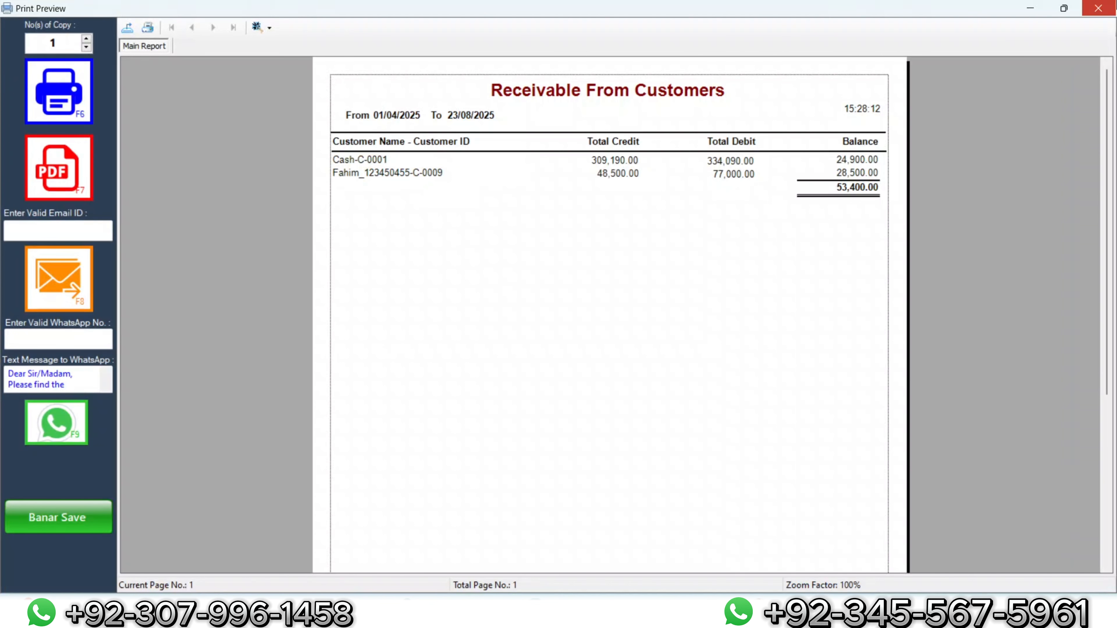
Step: Close the receivables report and select the paying customer in Customer Ledger
{"action": "left_click", "coordinate": [1098, 8]}
{"action": "left_click", "coordinate": [751, 191]}
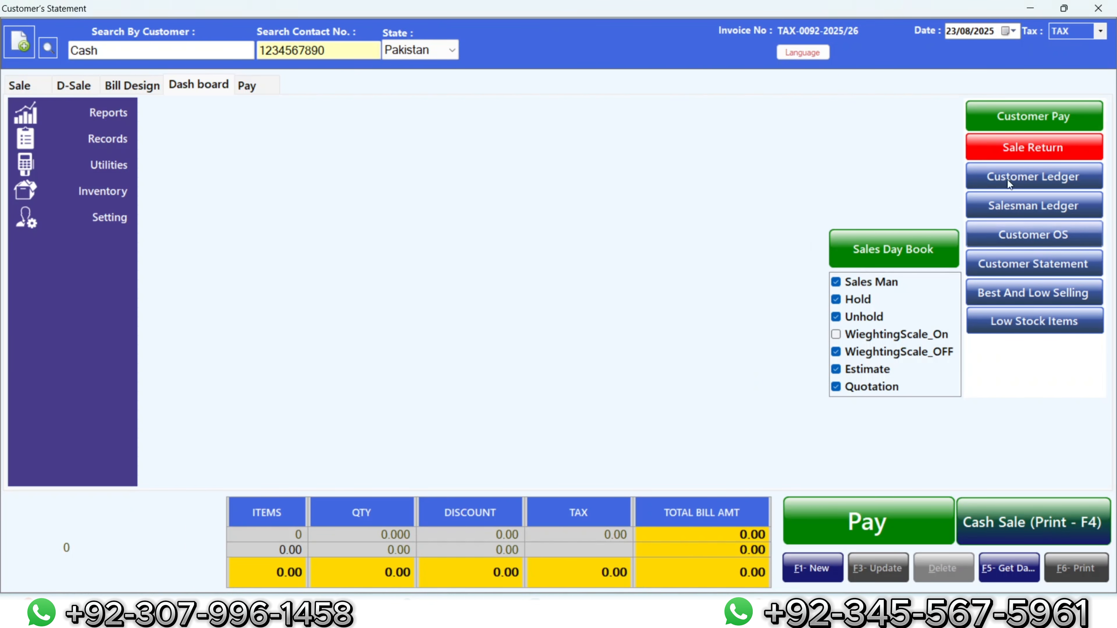
{"action": "left_click", "coordinate": [1058, 176]}
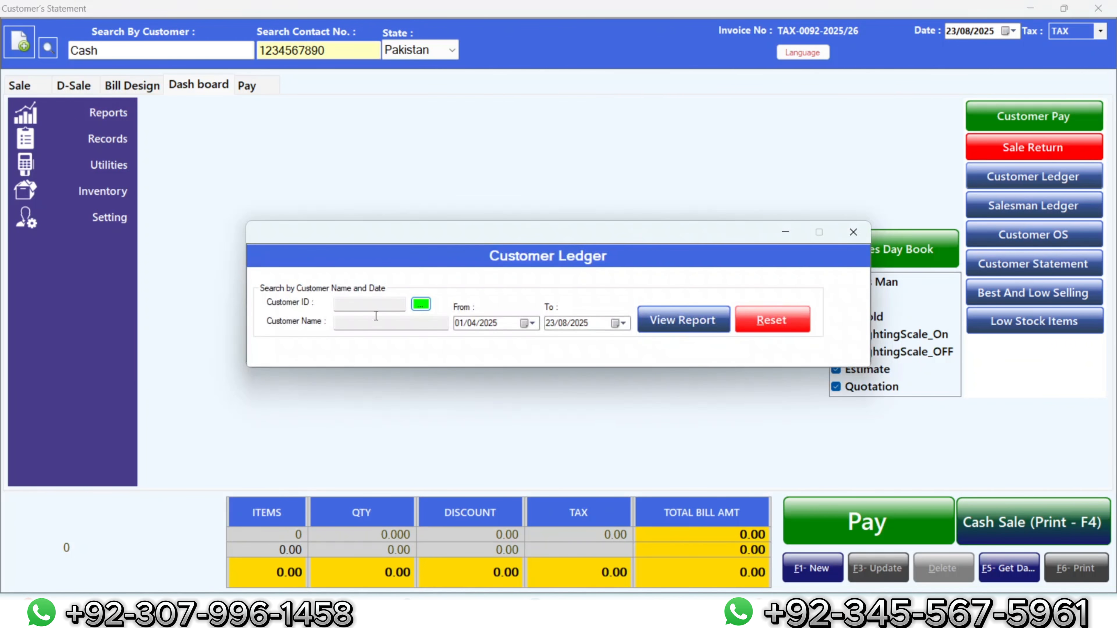
{"action": "left_click", "coordinate": [420, 304]}
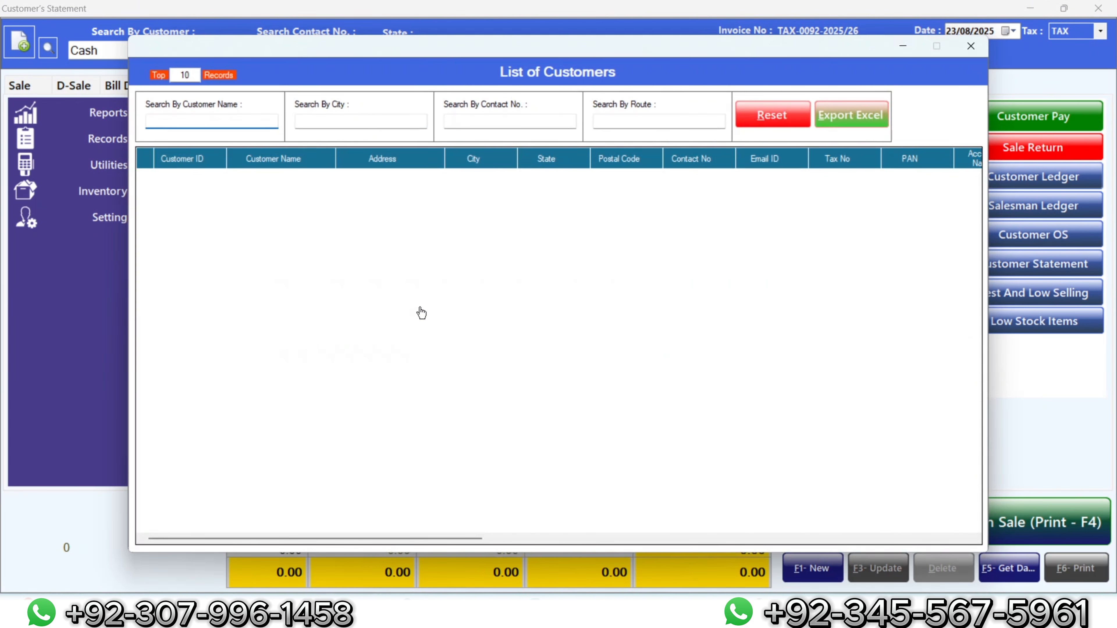
{"action": "type", "text": "z"}
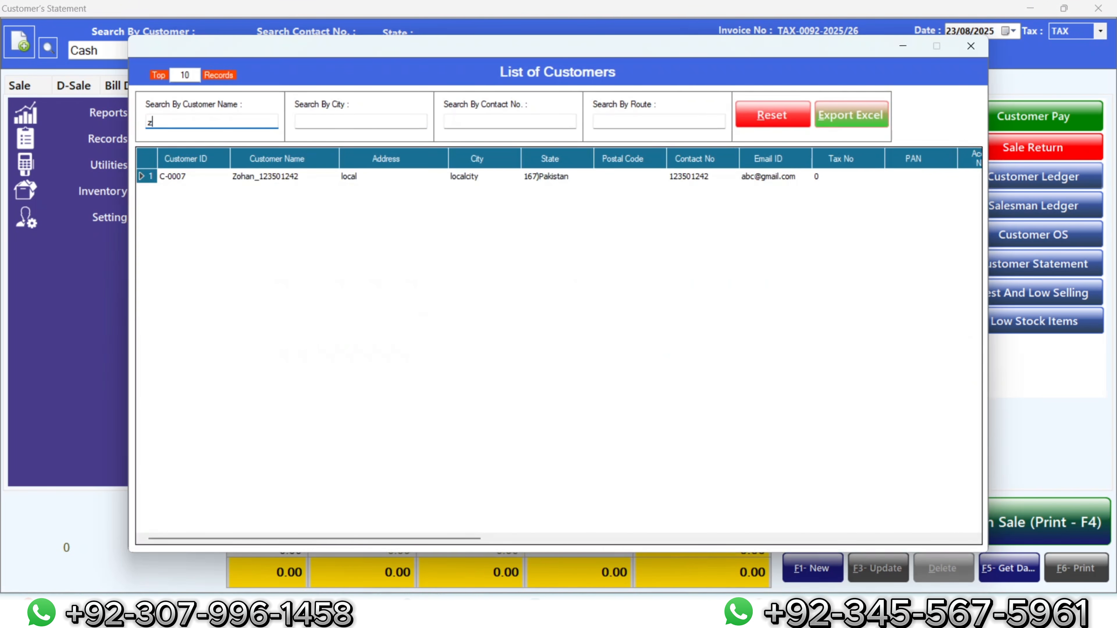
{"action": "double_click", "coordinate": [226, 178]}
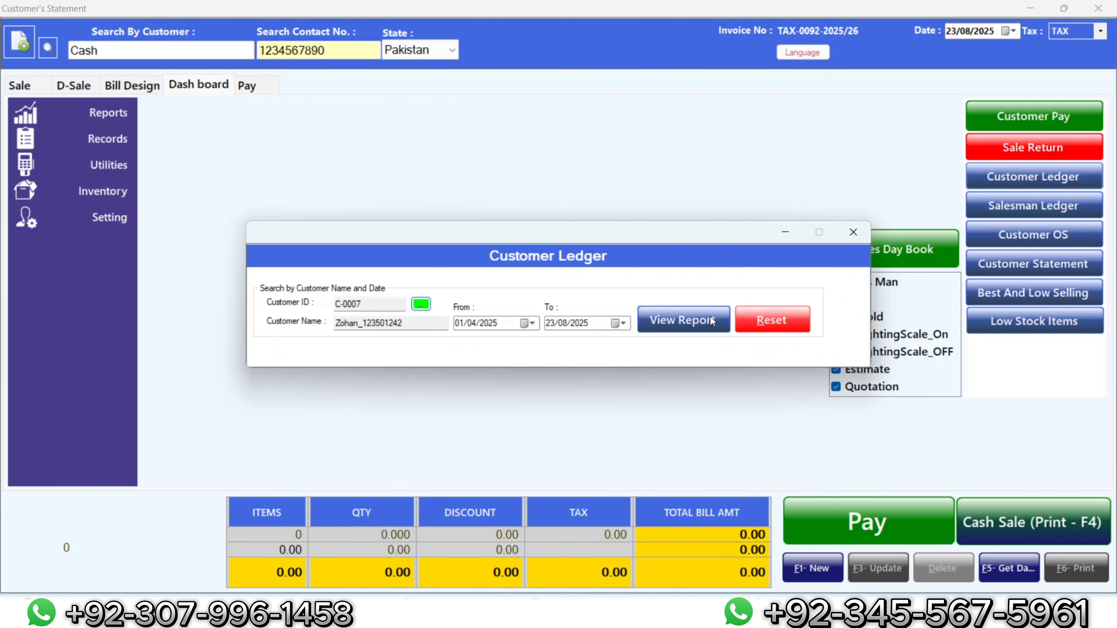
Step: View the customer's ledger: 300 sale offset by 300 receipt, closing 0.00; then close it
{"action": "left_click", "coordinate": [710, 316]}
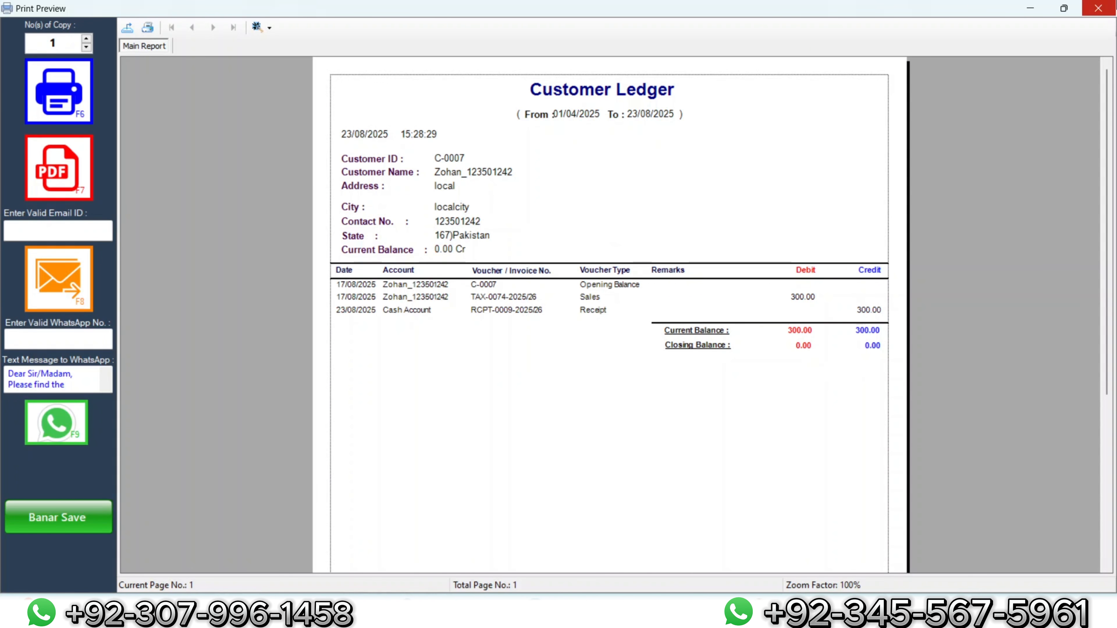
{"action": "left_click", "coordinate": [1098, 8]}
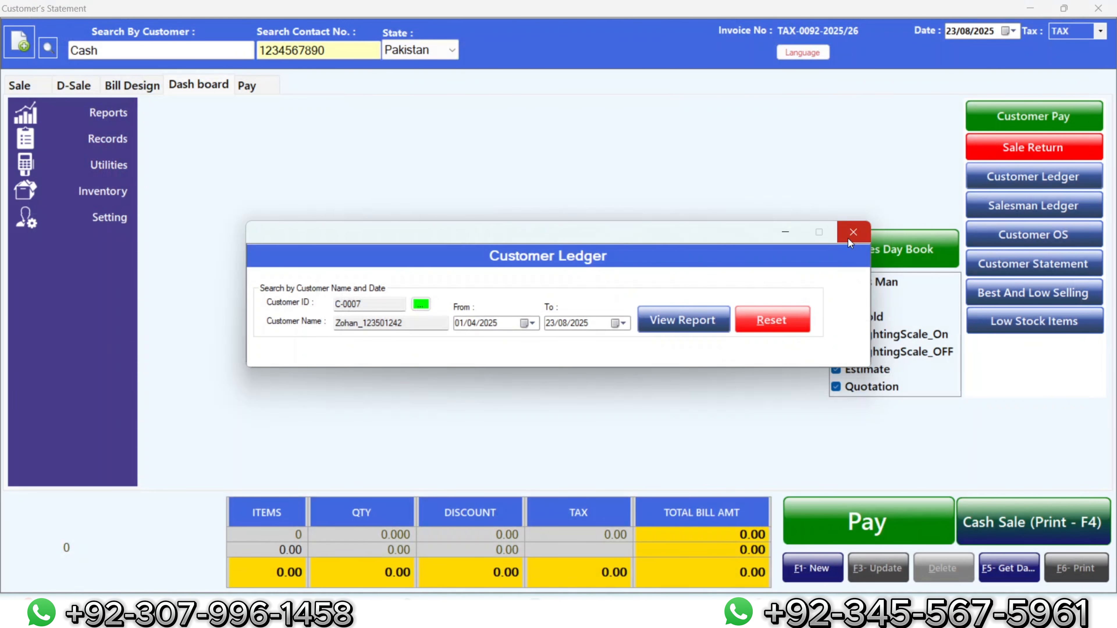
{"action": "left_click", "coordinate": [849, 238]}
Step: Return home and open a new empty POS bill with Net Pay 0.00
{"action": "left_click", "coordinate": [1098, 8]}
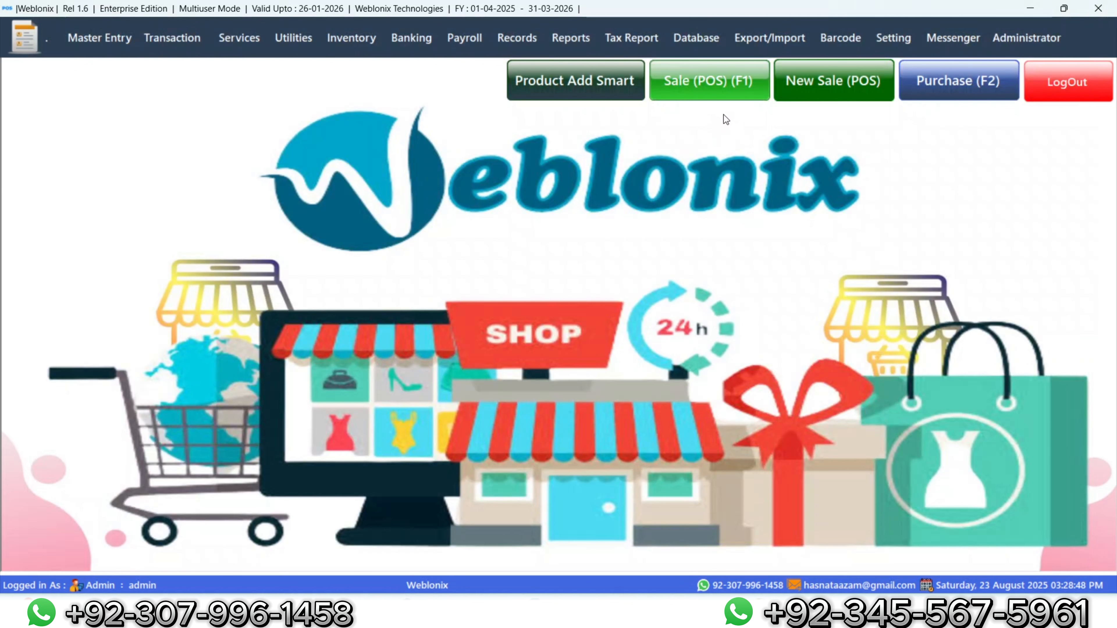
{"action": "left_click", "coordinate": [721, 95]}
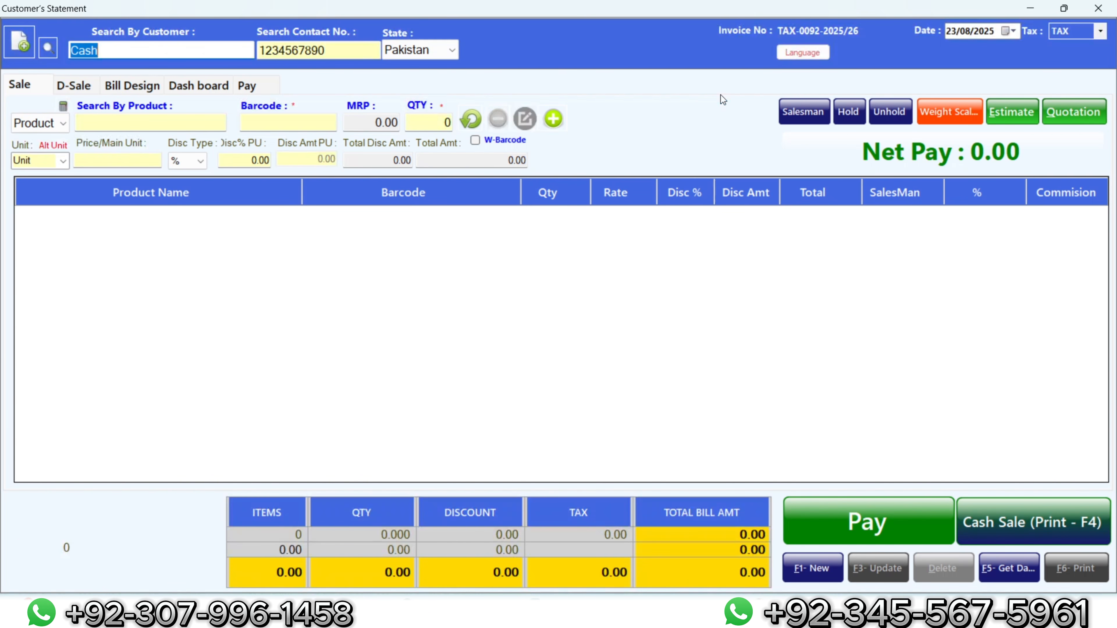
{"action": "left_click", "coordinate": [313, 120]}
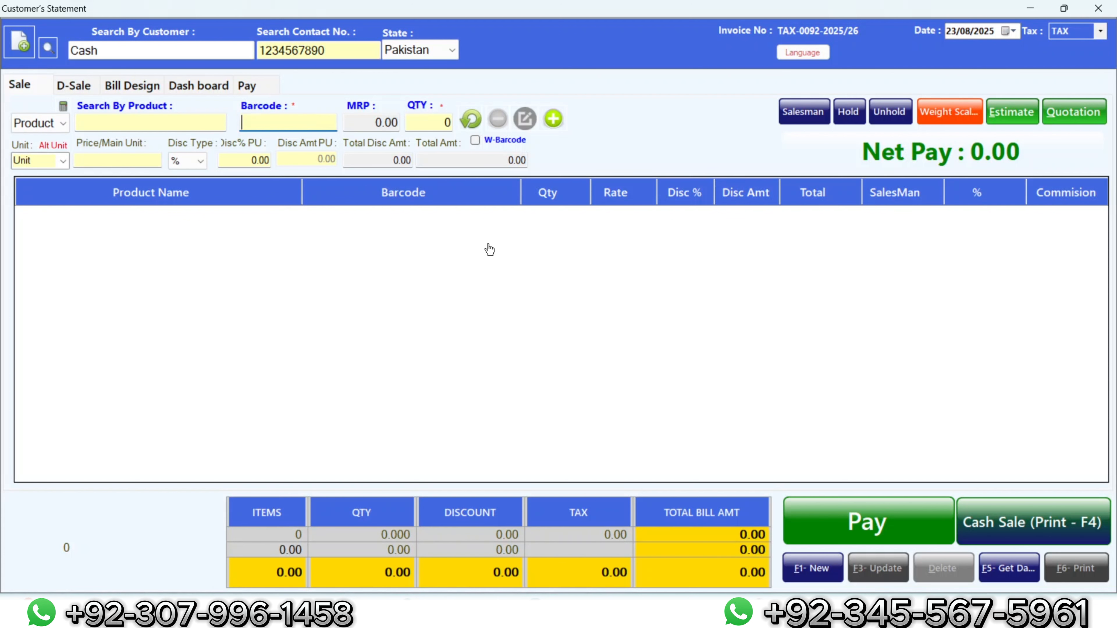
Step: Add Colgate Sparkle 150mg to the bill via search 'co'
{"action": "left_click", "coordinate": [167, 125]}
{"action": "type", "text": "co"}
{"action": "key", "text": "Return"}
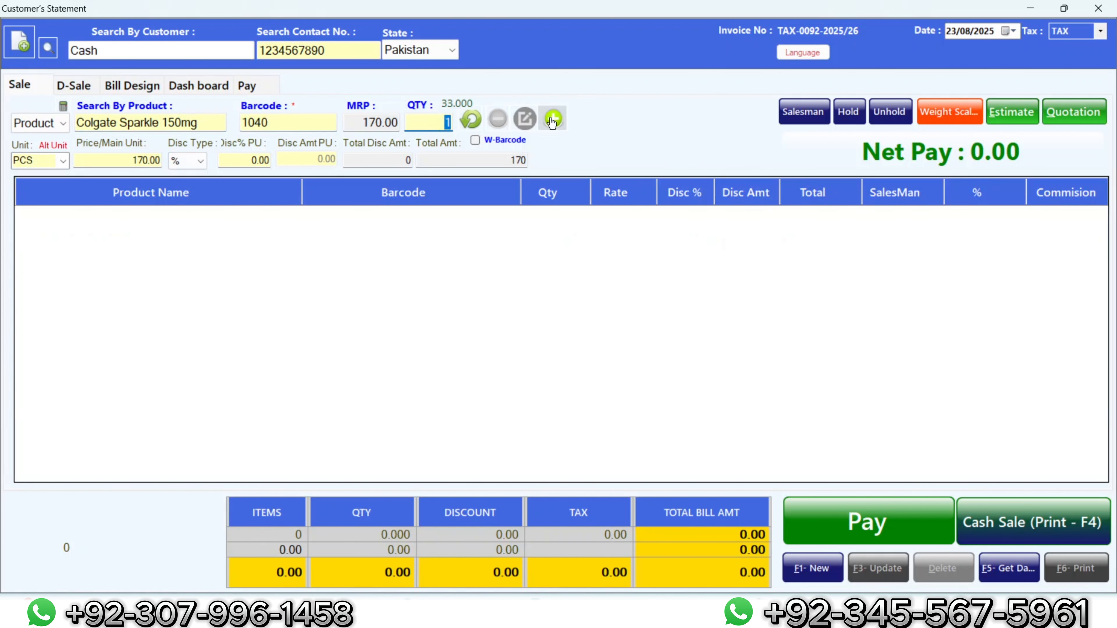
{"action": "key", "text": "Return"}
Step: Add National Salt, bringing the total to 240, and put the bill on hold
{"action": "type", "text": "n"}
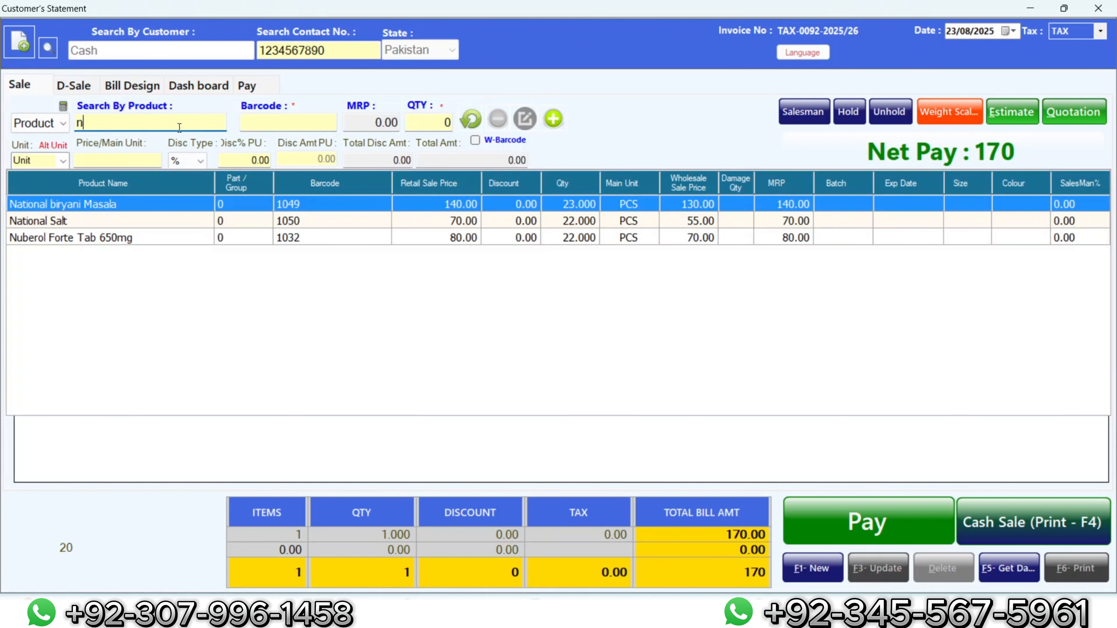
{"action": "type", "text": "ati"}
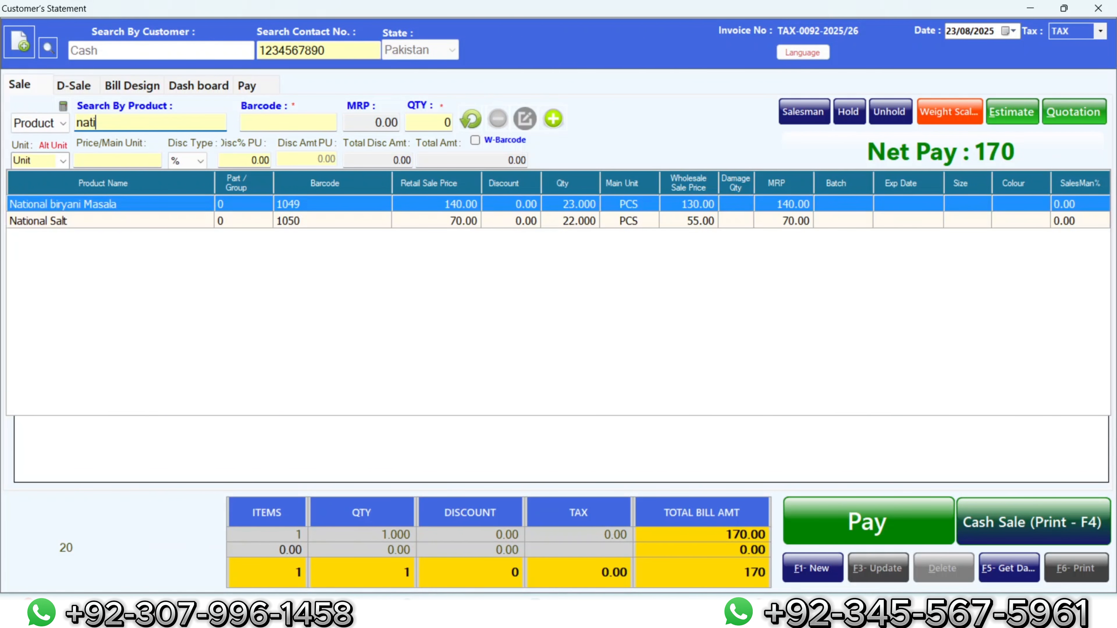
{"action": "key", "text": "Down"}
{"action": "key", "text": "Return"}
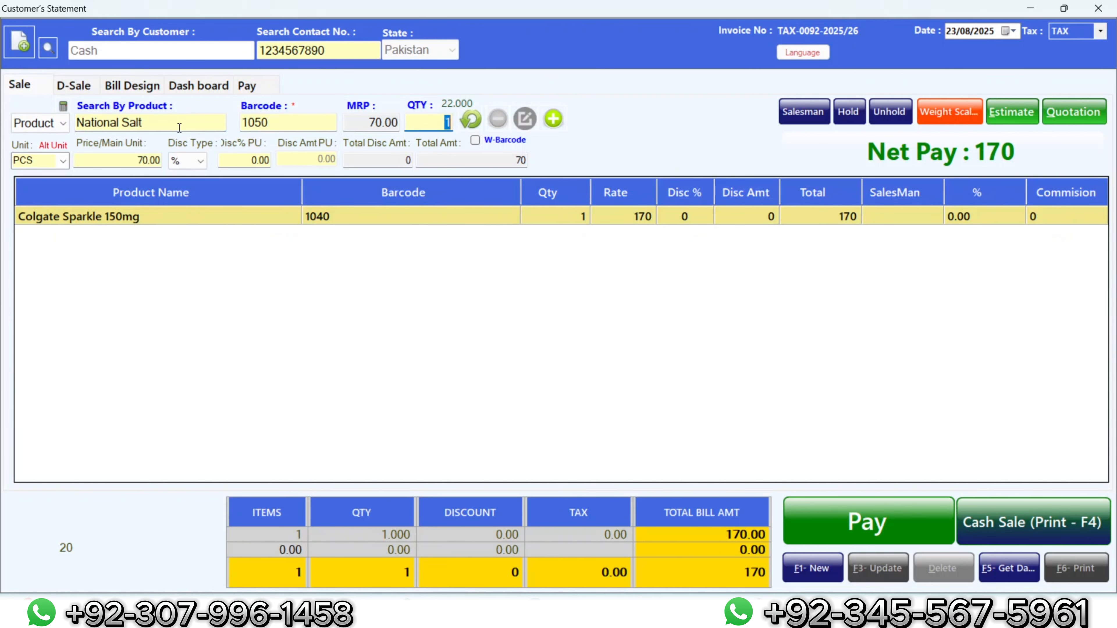
{"action": "left_click", "coordinate": [558, 123]}
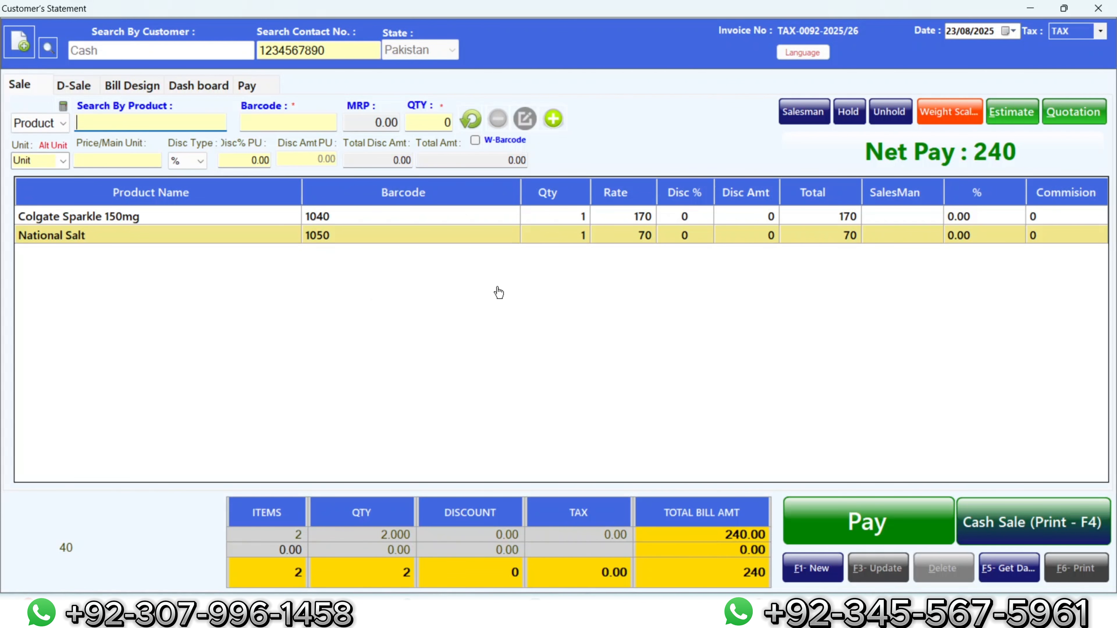
{"action": "left_click", "coordinate": [845, 114]}
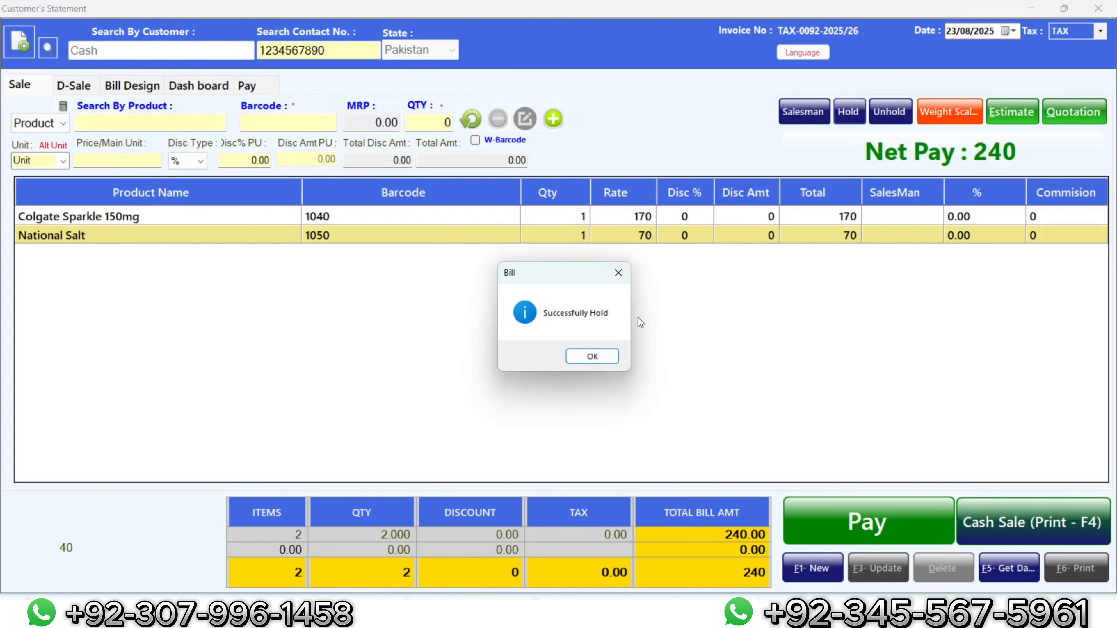
{"action": "left_click", "coordinate": [585, 355]}
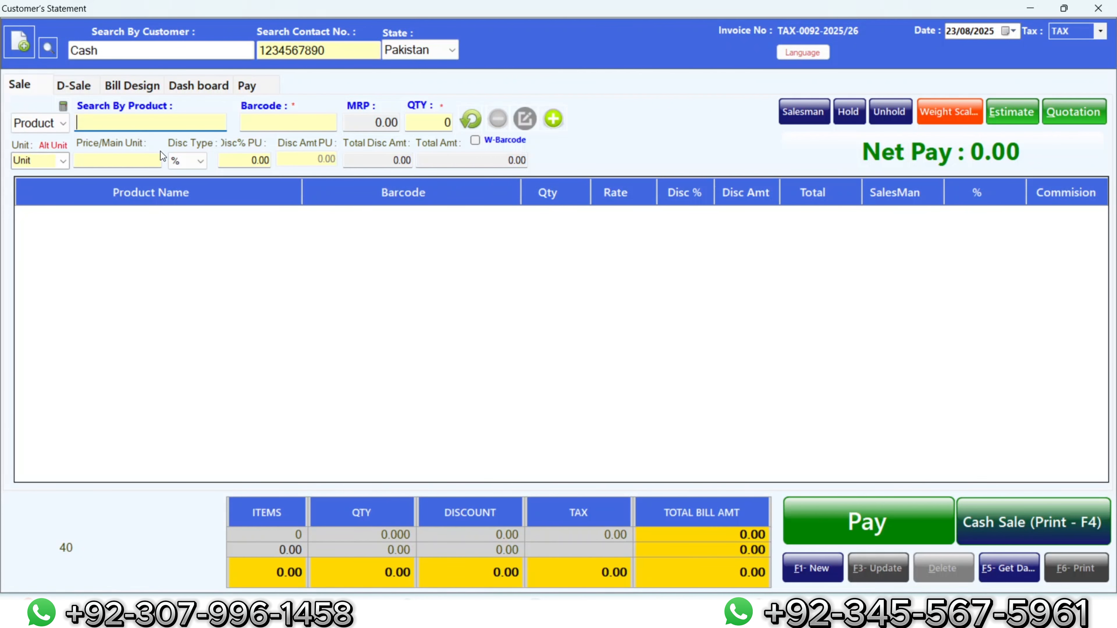
Step: Sell one National biryani Masala for 140 as a printed cash sale (F4)
{"action": "type", "text": "nati"}
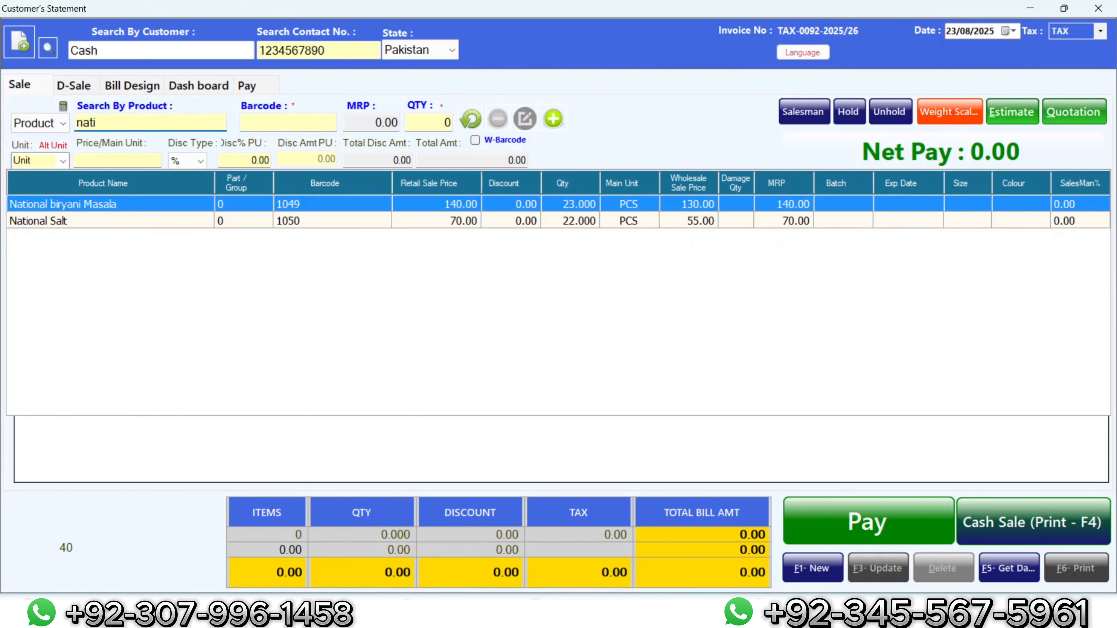
{"action": "key", "text": "Return"}
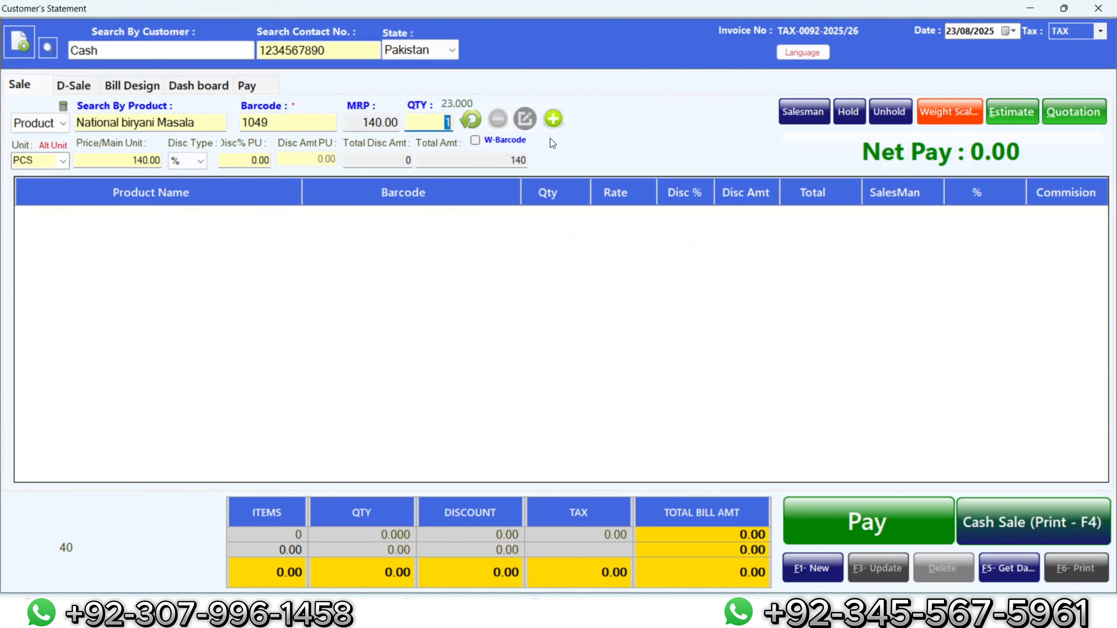
{"action": "left_click", "coordinate": [553, 120]}
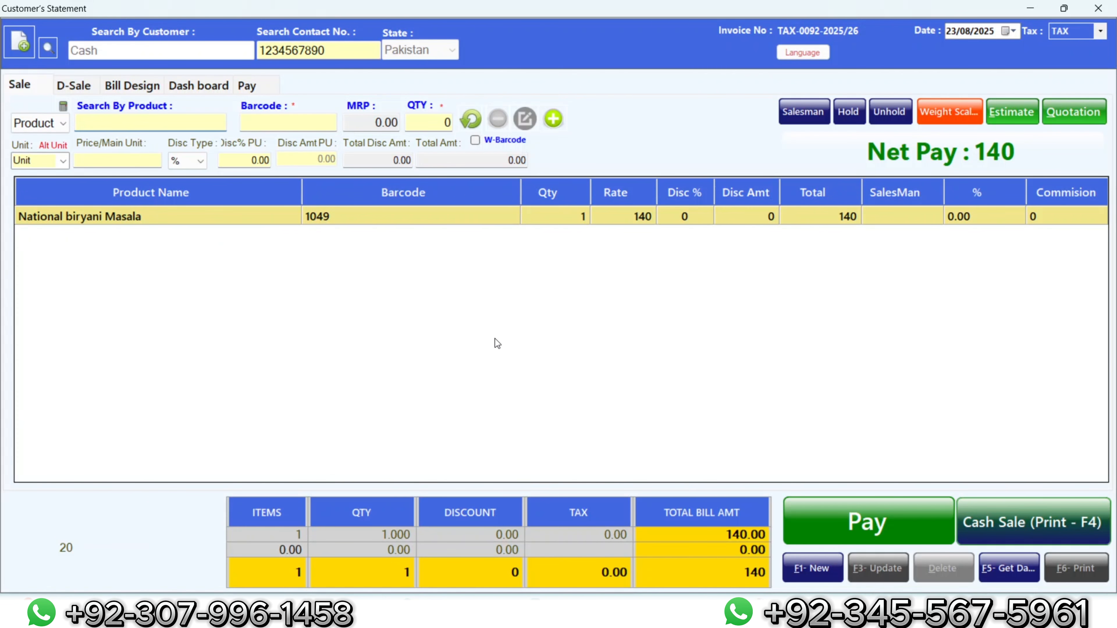
{"action": "key", "text": "F4"}
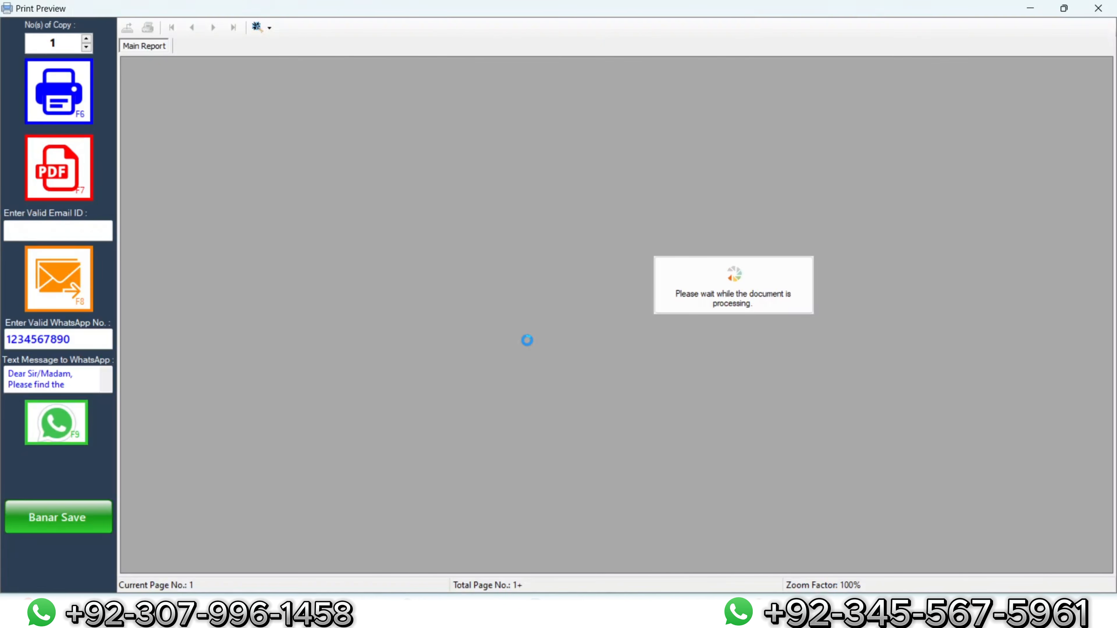
{"action": "left_click", "coordinate": [1098, 8]}
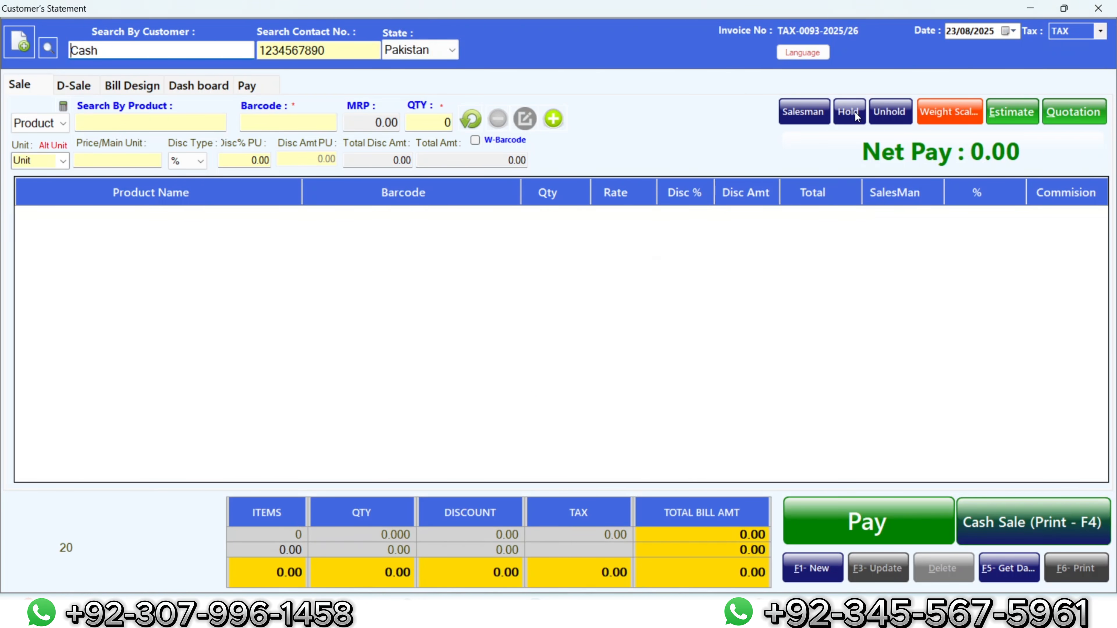
Step: Recall held bill H-0001 into the sale screen
{"action": "left_click", "coordinate": [855, 112]}
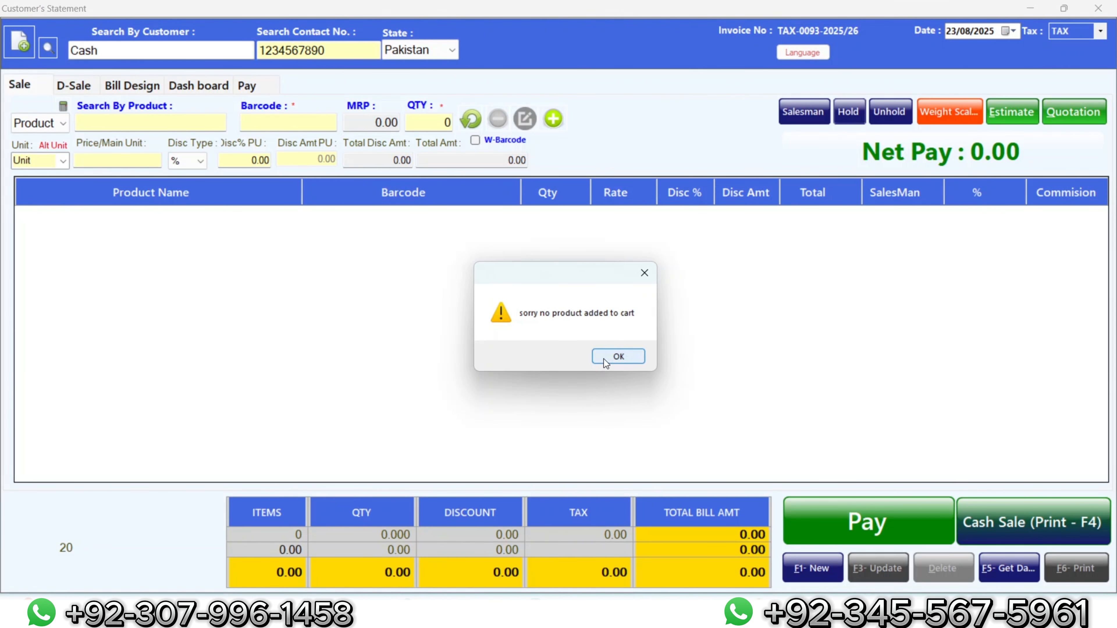
{"action": "left_click", "coordinate": [604, 359]}
{"action": "left_click", "coordinate": [897, 112]}
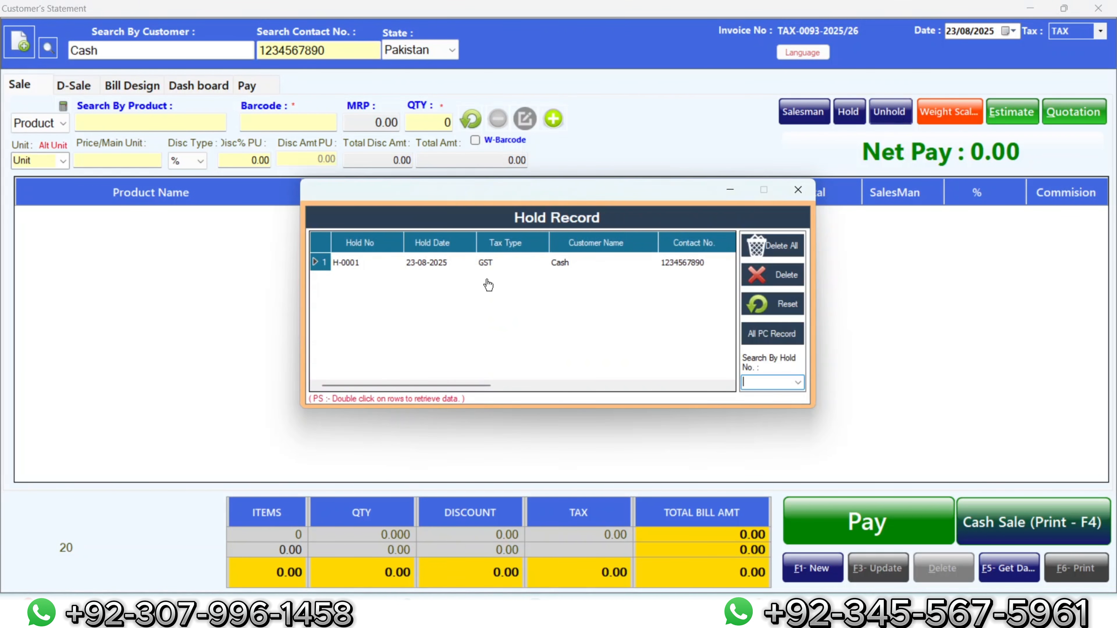
{"action": "left_click", "coordinate": [485, 269]}
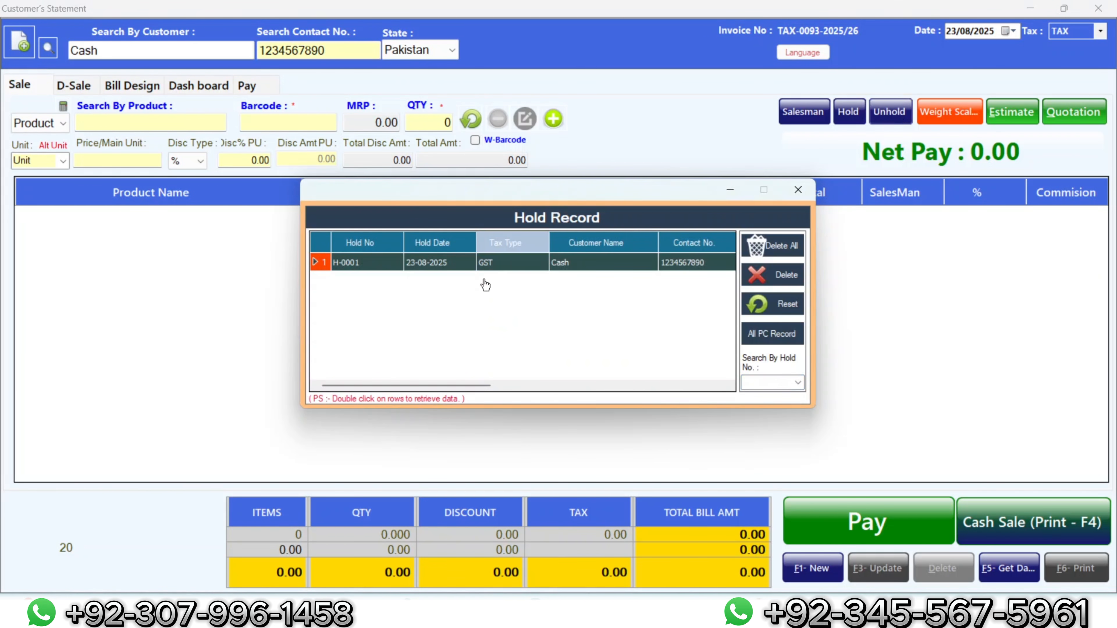
{"action": "double_click", "coordinate": [485, 265]}
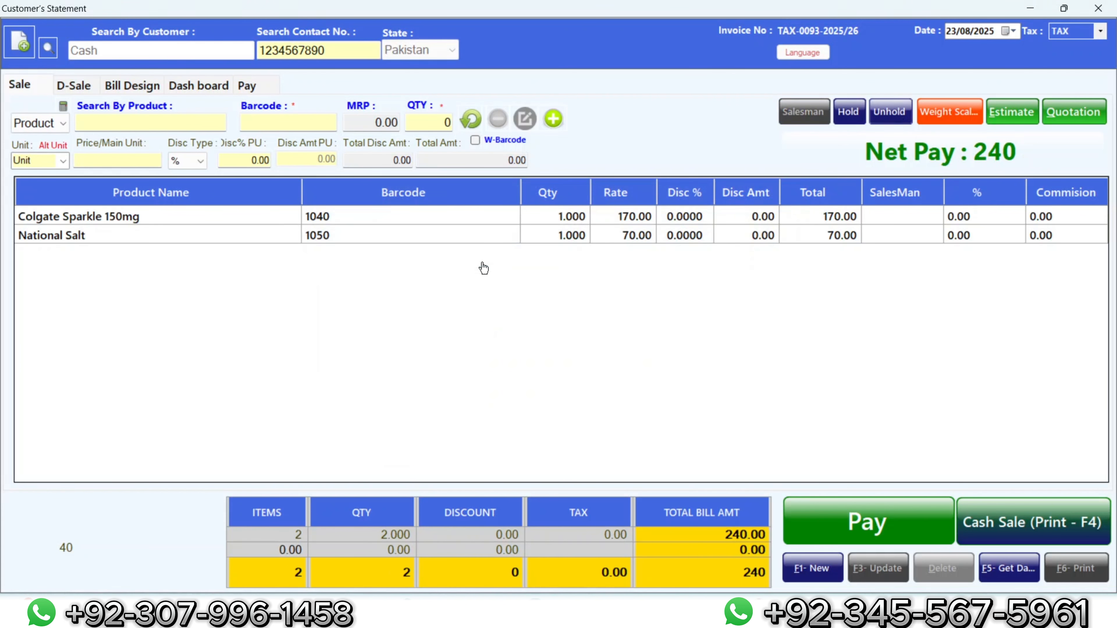
Step: Add Head & Shoulder Shampoo 200ml and Islamabad Tea to the recalled bill
{"action": "left_click", "coordinate": [137, 124]}
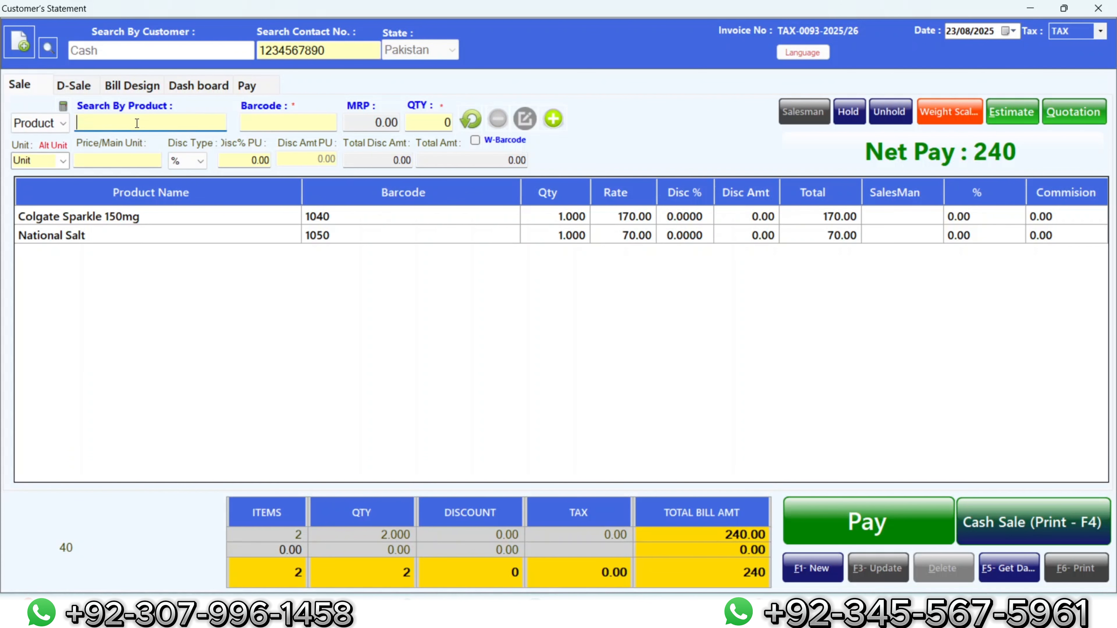
{"action": "type", "text": "he"}
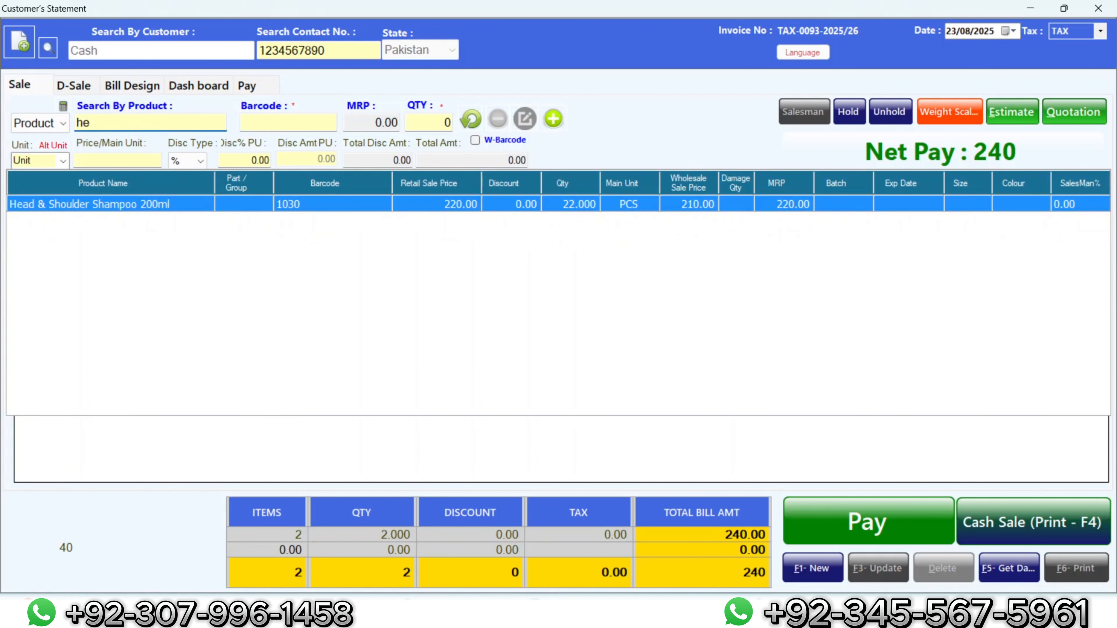
{"action": "key", "text": "Return"}
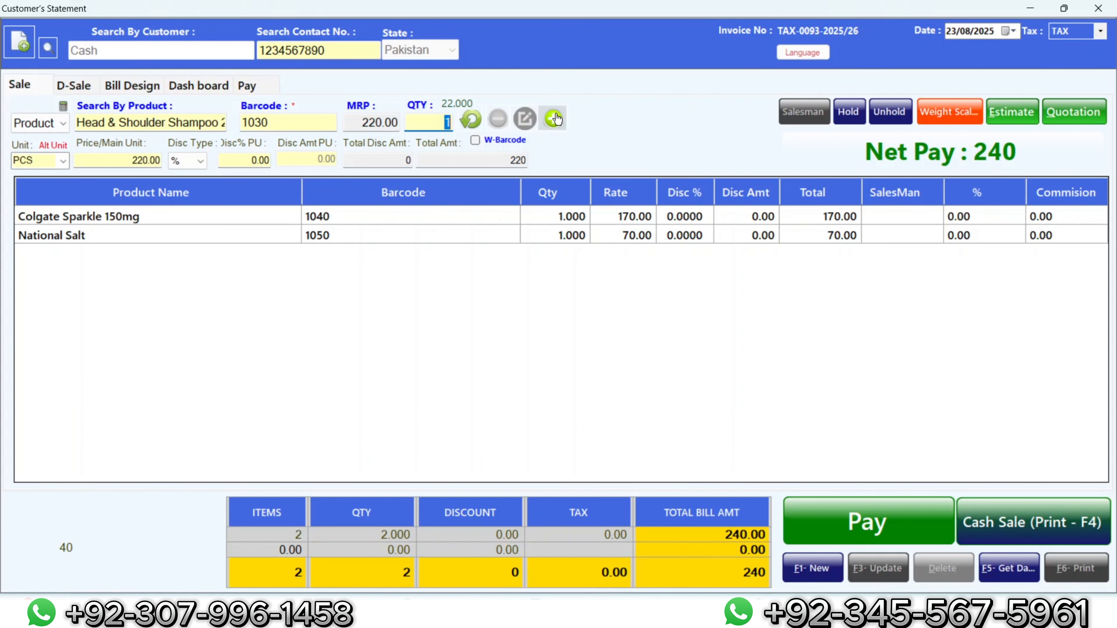
{"action": "left_click", "coordinate": [555, 119]}
{"action": "type", "text": "u"}
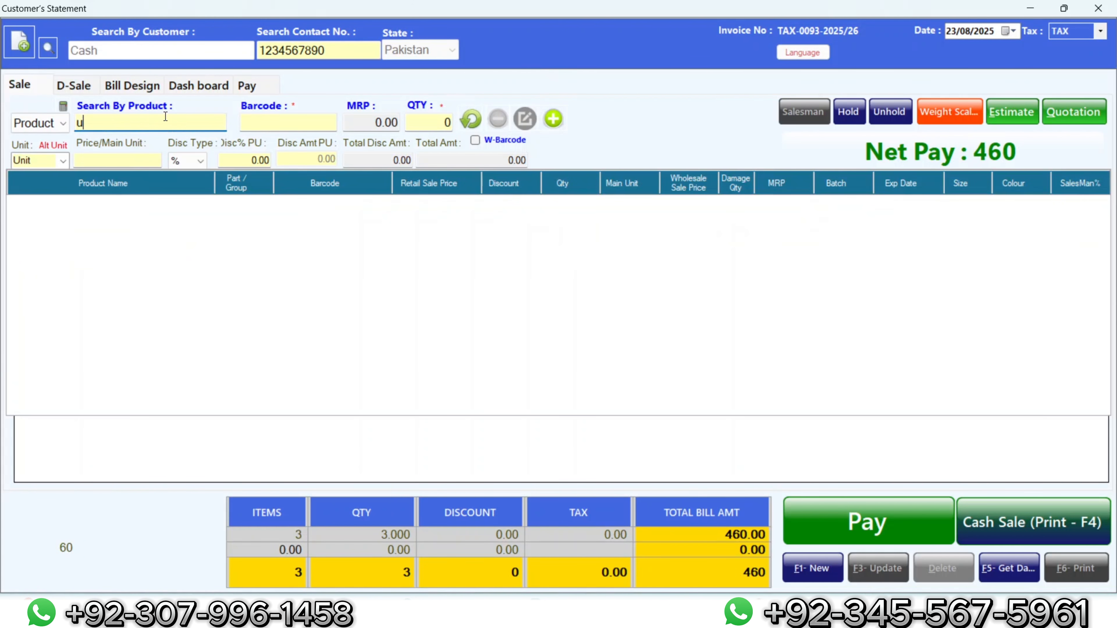
{"action": "key", "text": "BackSpace"}
{"action": "type", "text": "isl"}
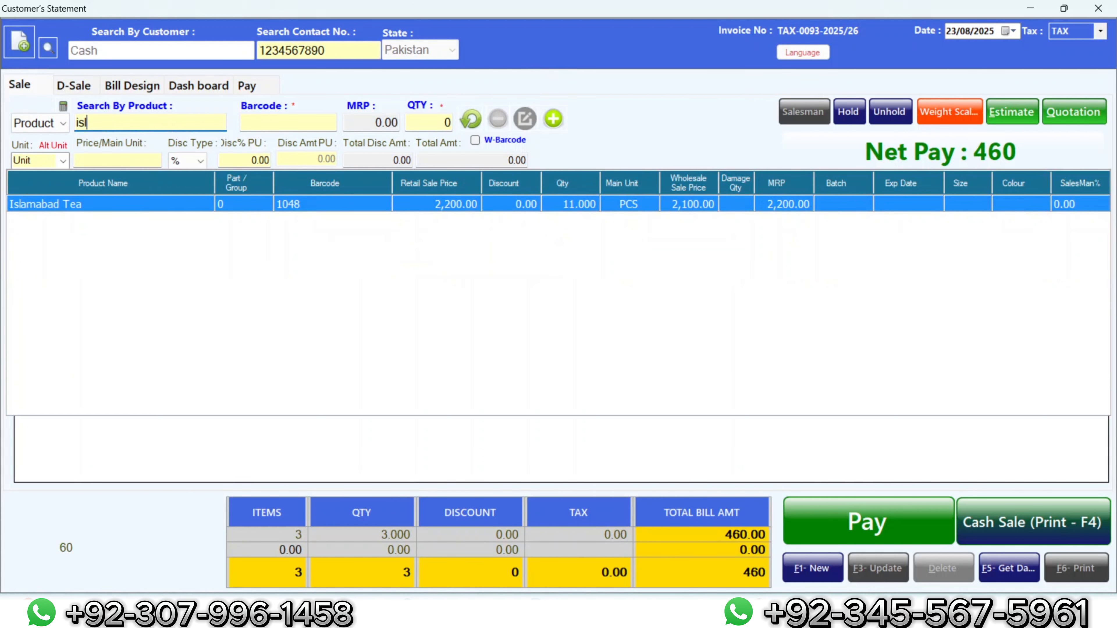
{"action": "key", "text": "Return"}
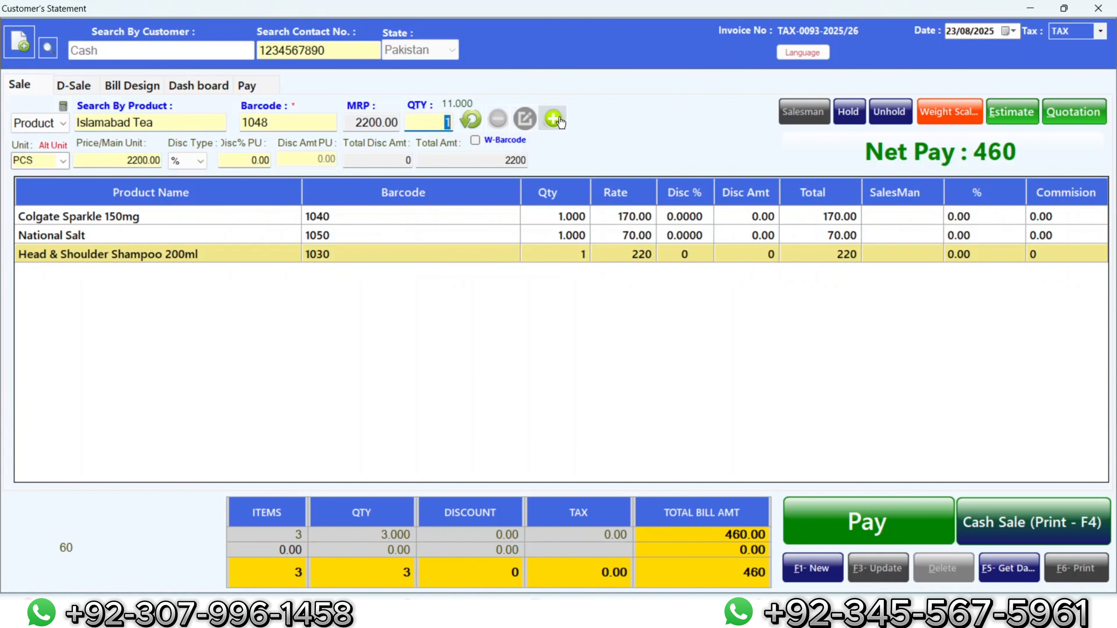
{"action": "left_click", "coordinate": [554, 119]}
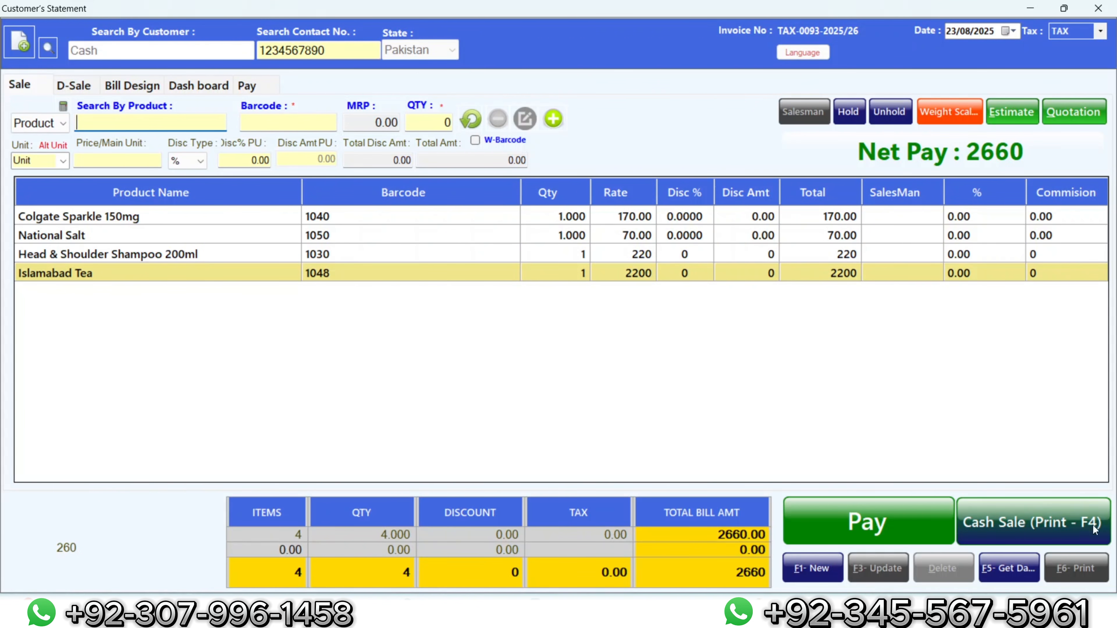
Step: Finish the 2660 cash sale, dismiss its invoice preview, and close the sales window
{"action": "left_click", "coordinate": [1056, 521]}
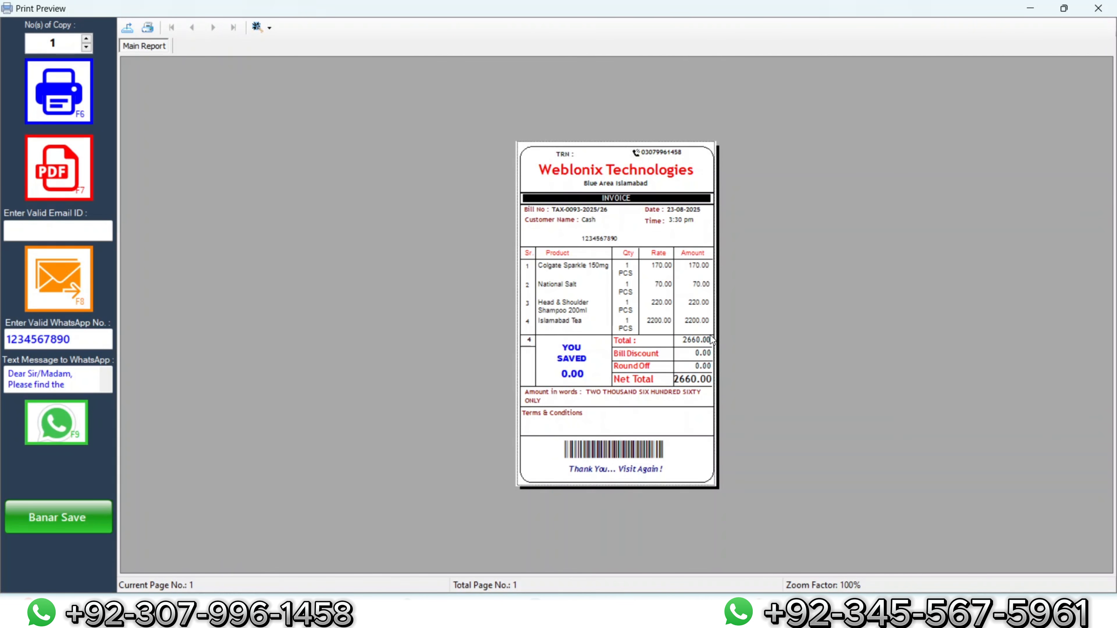
{"action": "left_click", "coordinate": [1098, 8]}
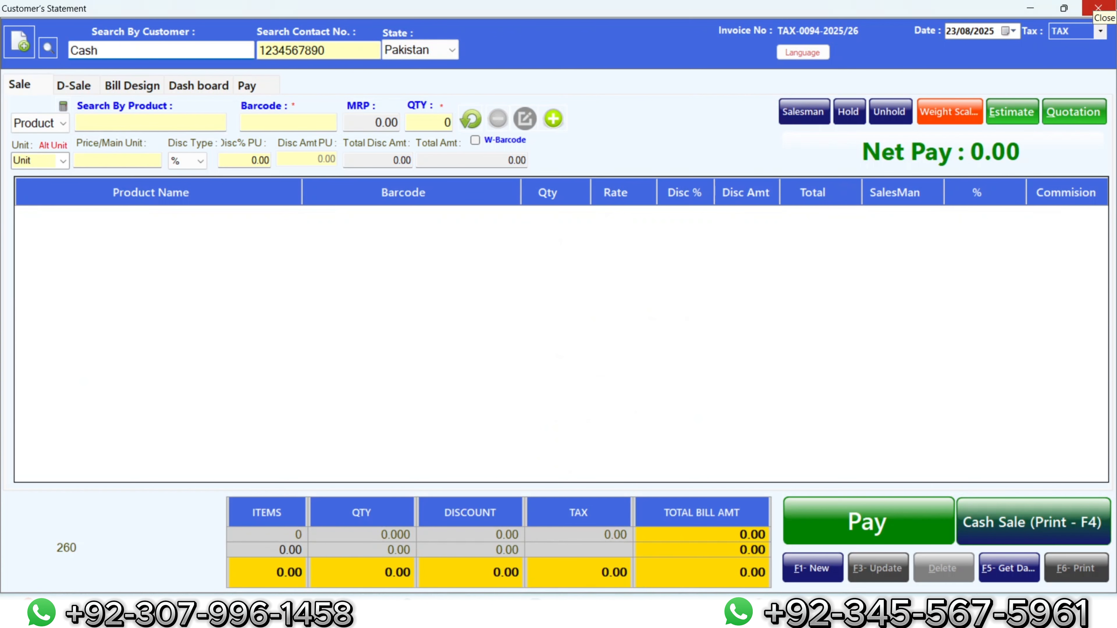
{"action": "left_click", "coordinate": [1098, 7]}
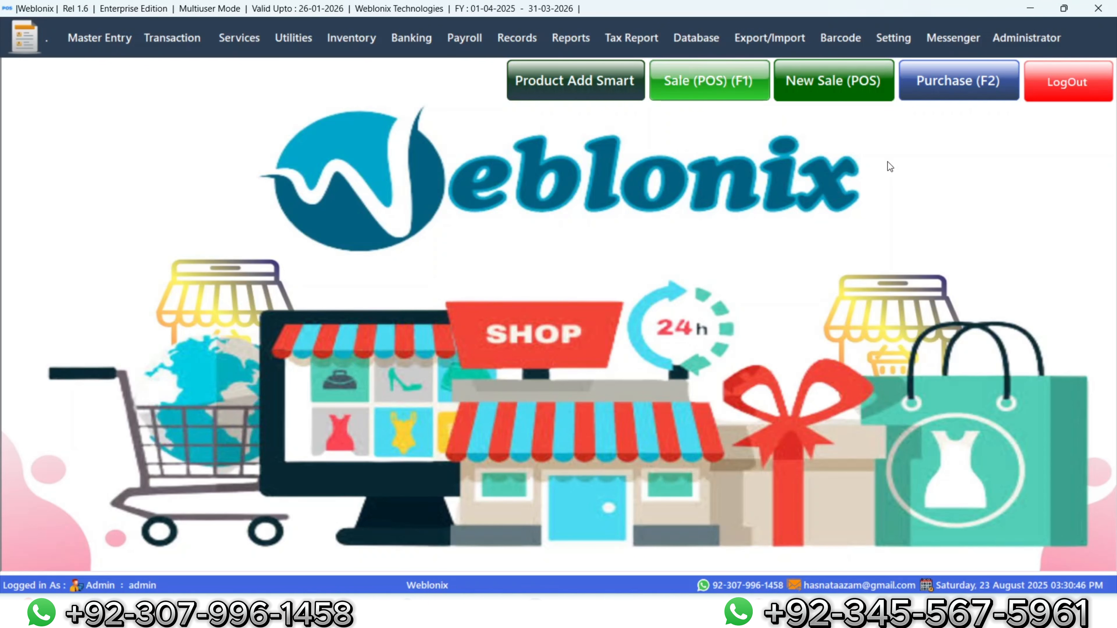
{"action": "left_click", "coordinate": [527, 40]}
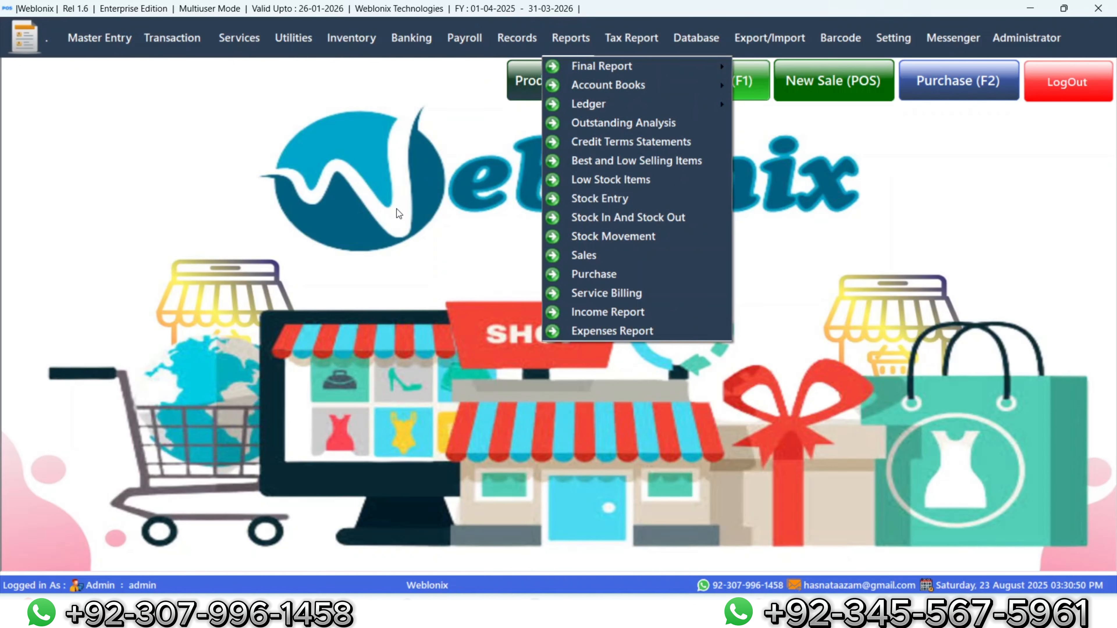
{"action": "left_click", "coordinate": [571, 42]}
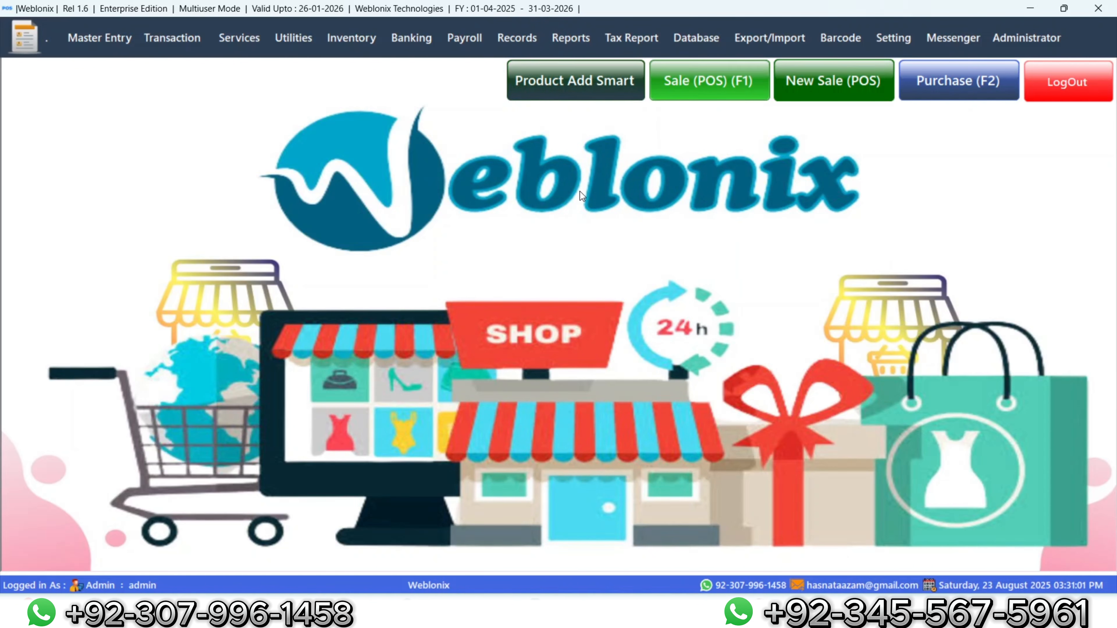